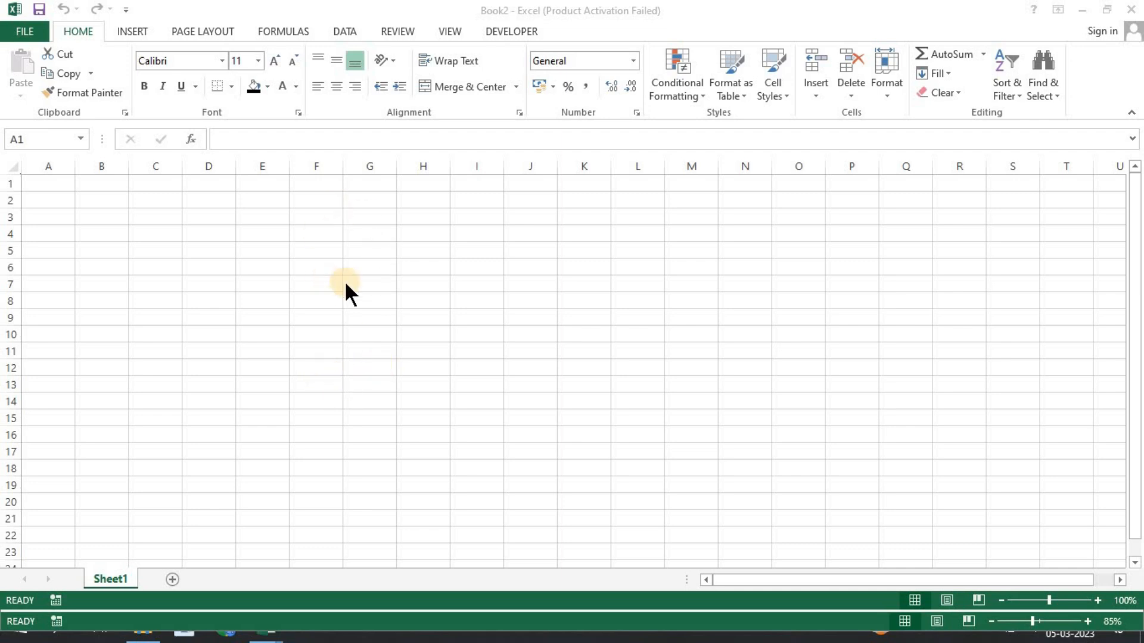
Merge and center the cells F1:N2 for the sheet title.
left_click(336, 265)
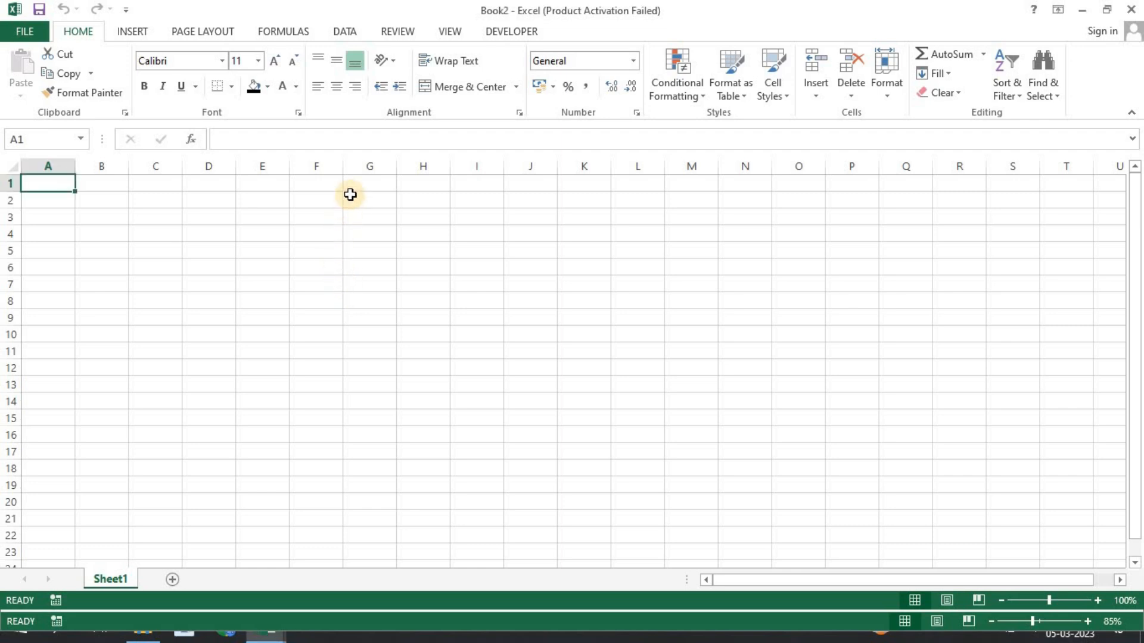
left_click_drag(330, 182, 728, 200)
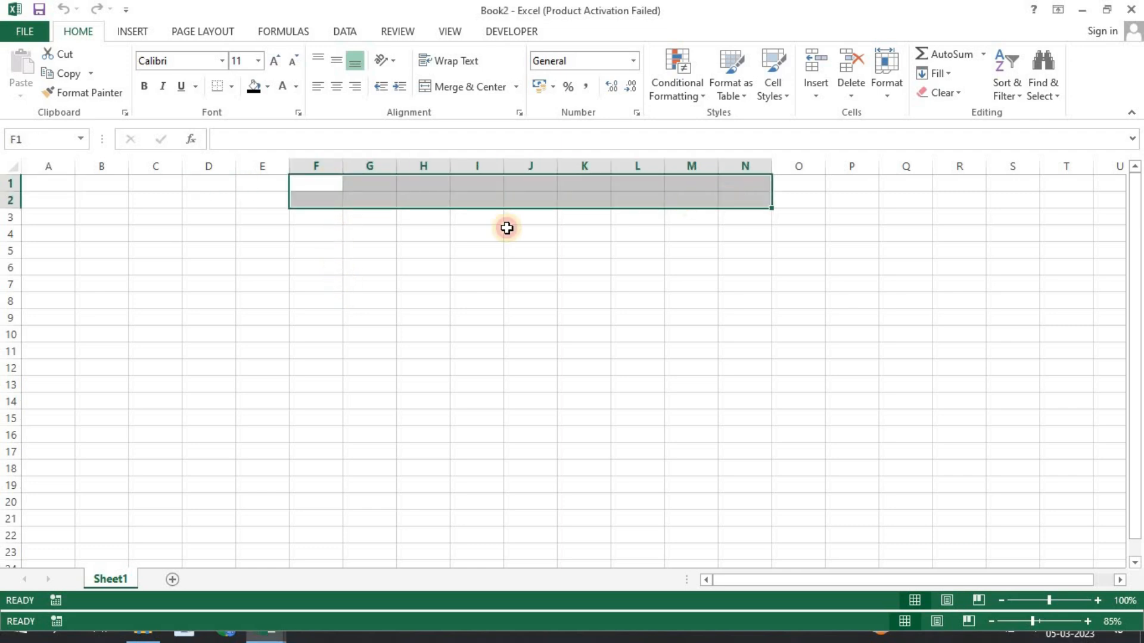
left_click(468, 87)
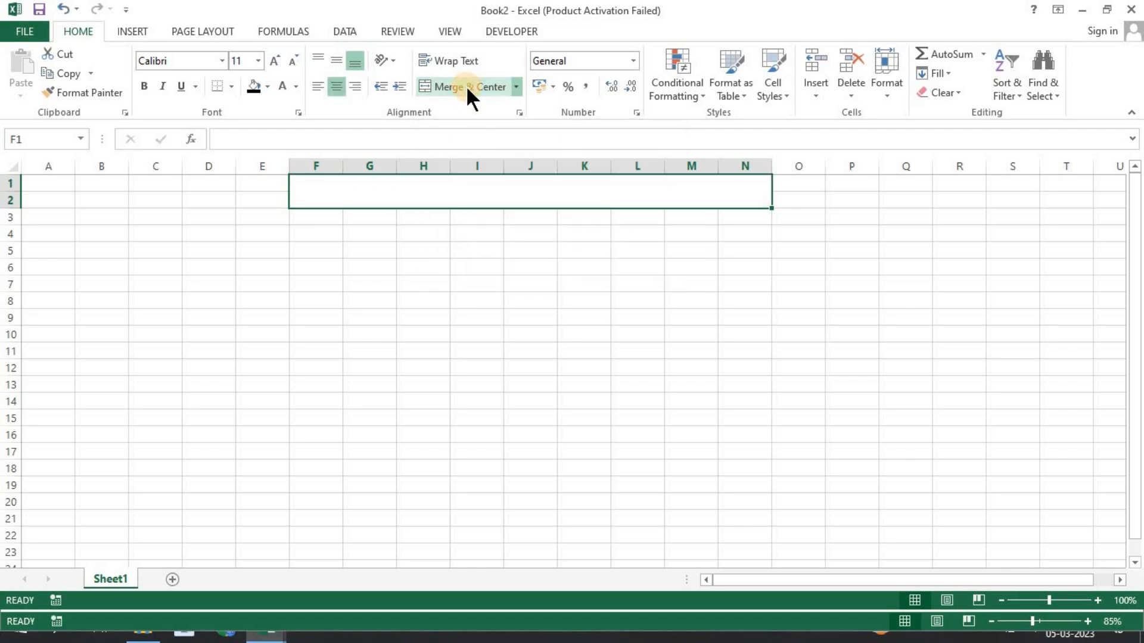
Enter the title EMPLOYEE ATTENDANCE SHEET in the merged cell F1:N2.
type("A")
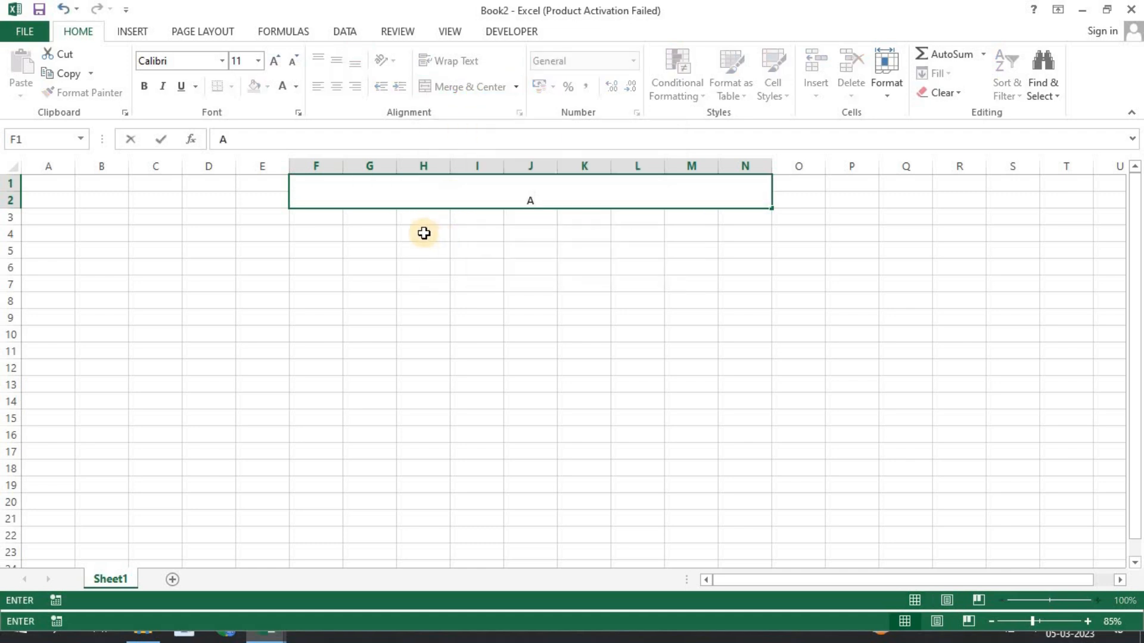
type("MPLOYEE")
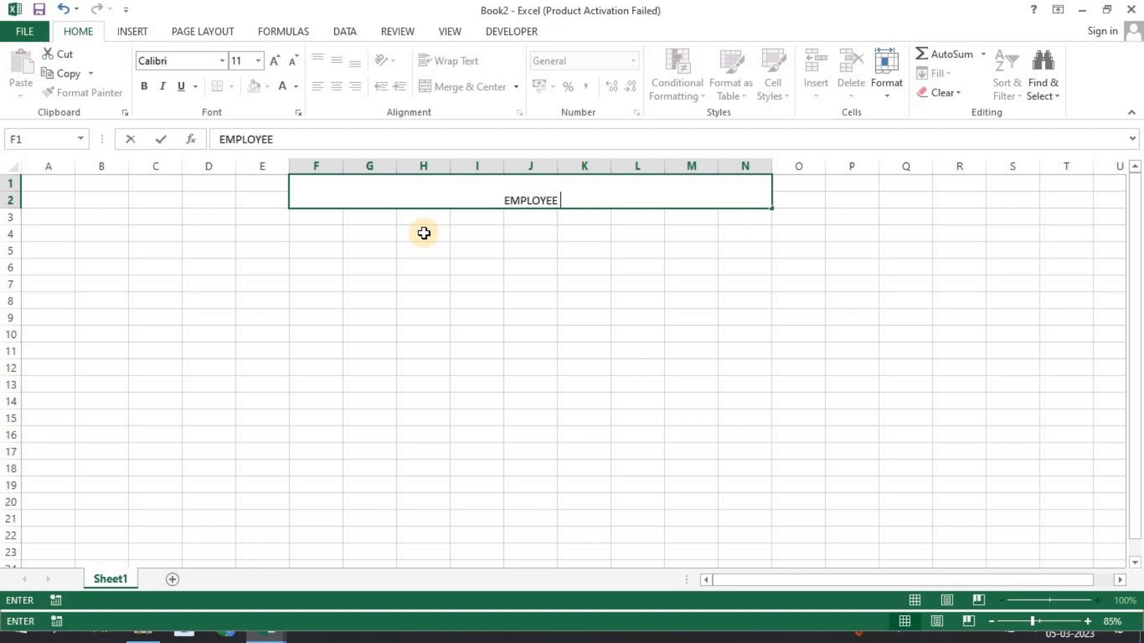
type(" ATTENDA")
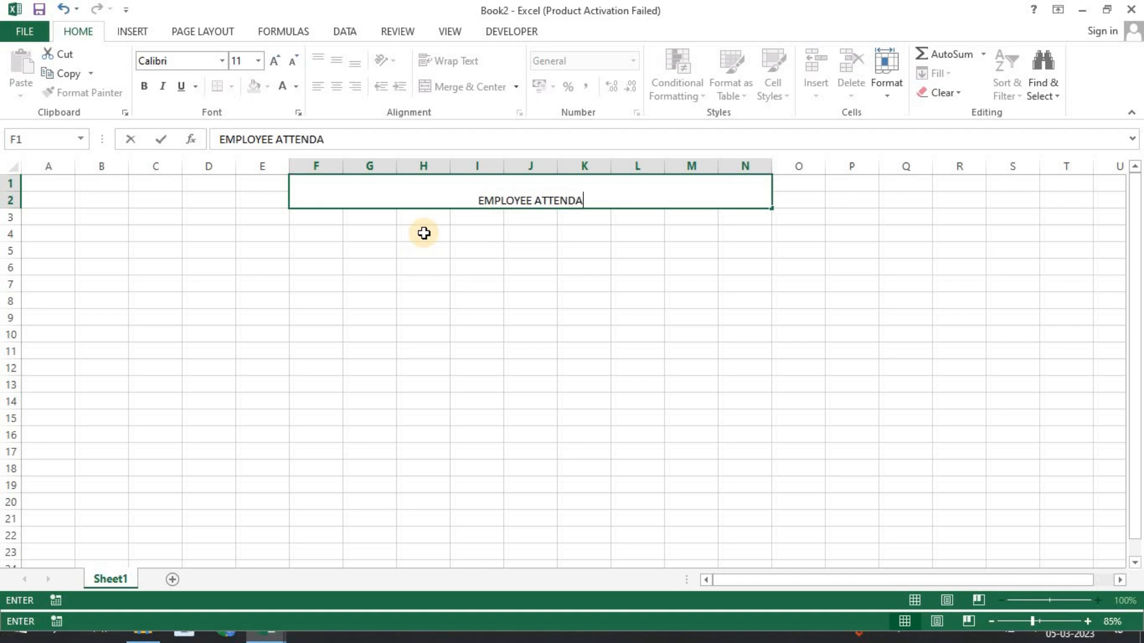
type("NCE SHHET")
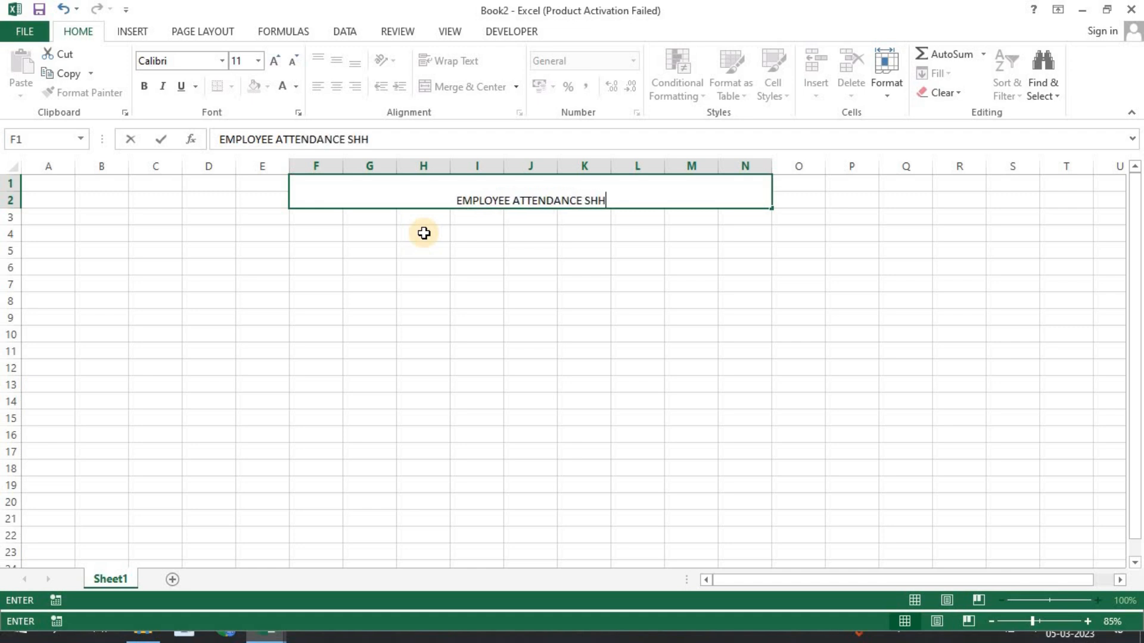
key("BackSpace")
key("BackSpace")
key("BackSpace")
type("EET")
left_click(423, 311)
Format the sheet title as middle-aligned, bold and 18 pt.
left_click(485, 194)
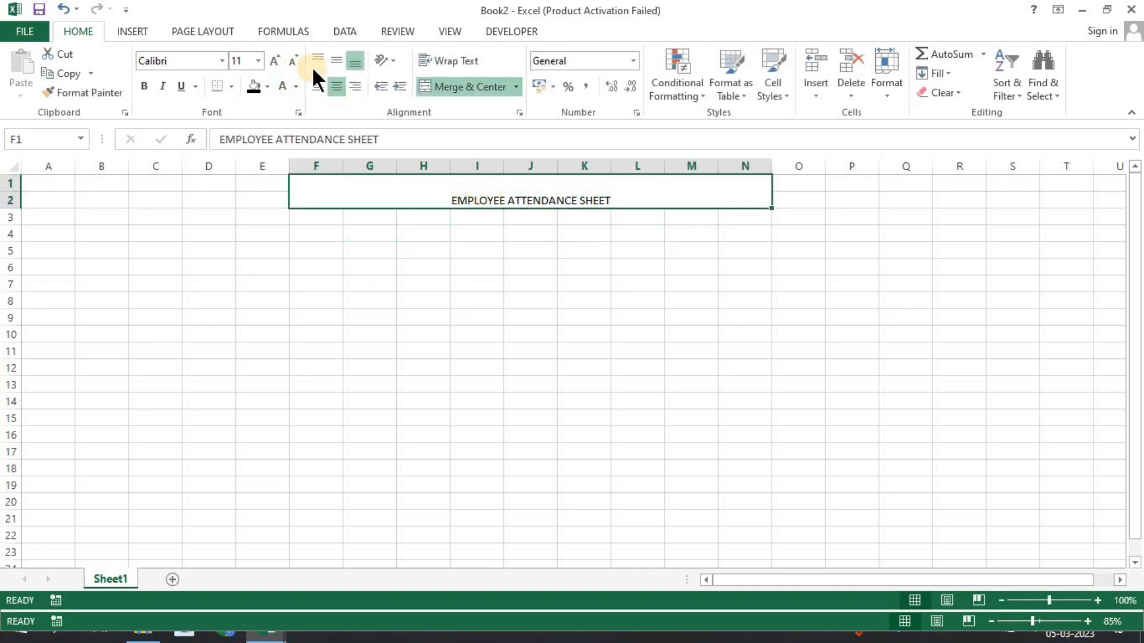
left_click(338, 59)
left_click(145, 87)
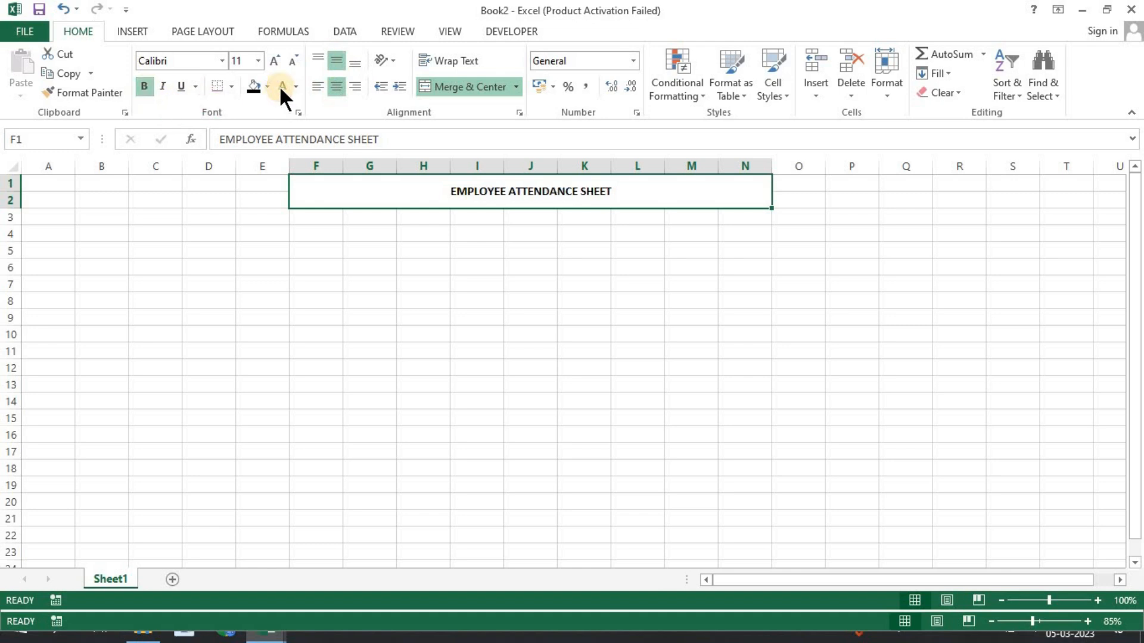
left_click(274, 60)
left_click(274, 60)
double_click(274, 60)
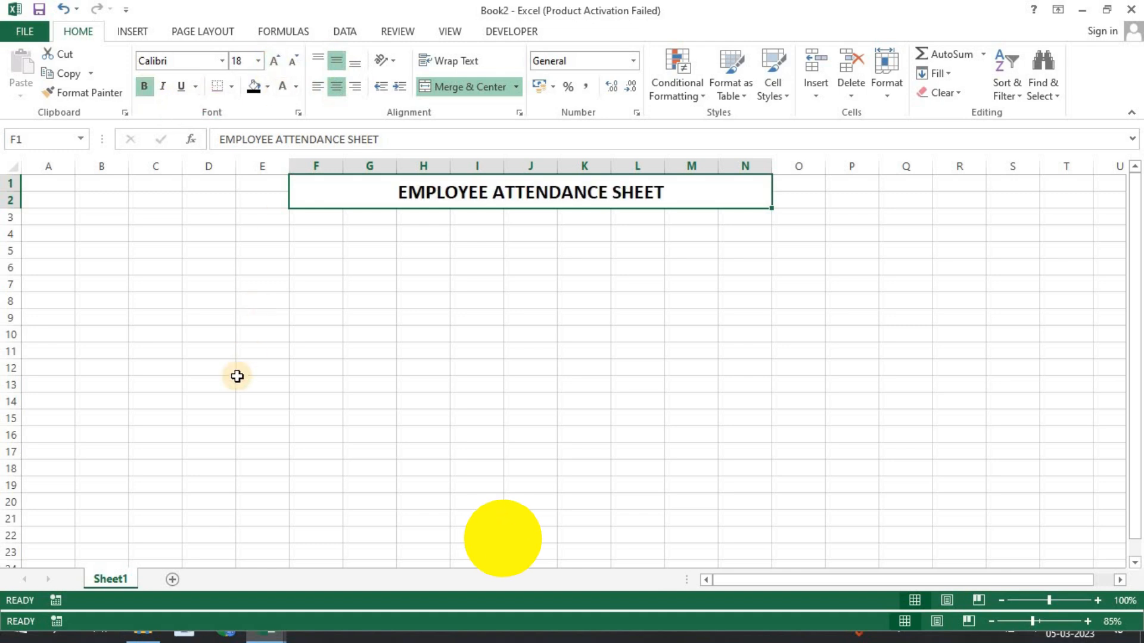
Enter the two-row column headings EMP ID in A4:A5 and EMP NAME in B4:B5.
left_click(205, 365)
left_click(64, 240)
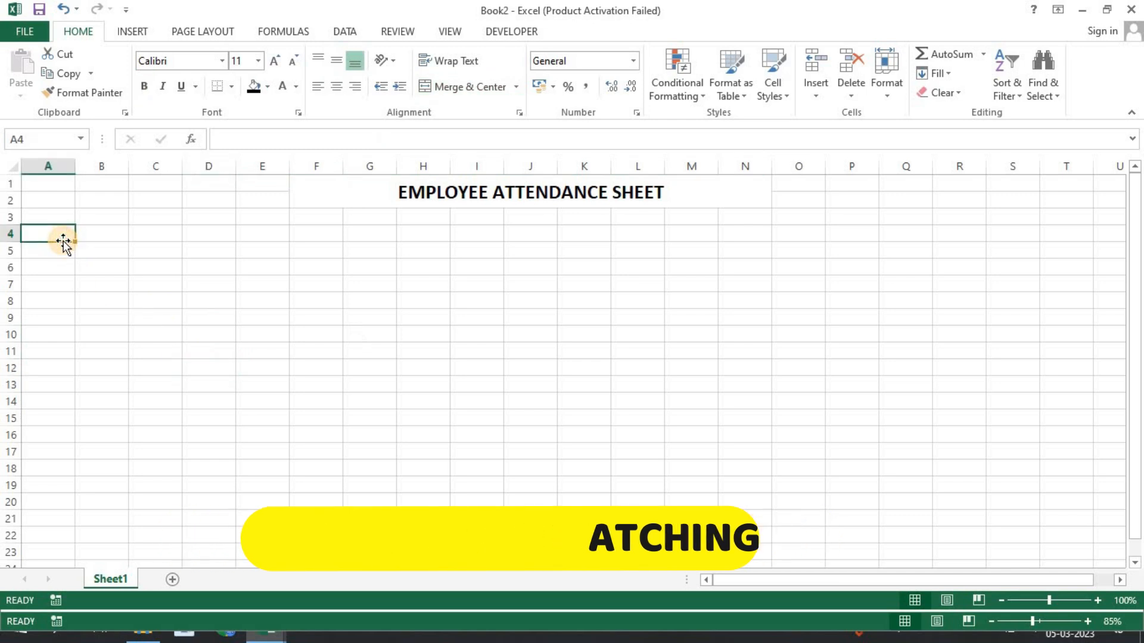
type("EMP")
key("Return")
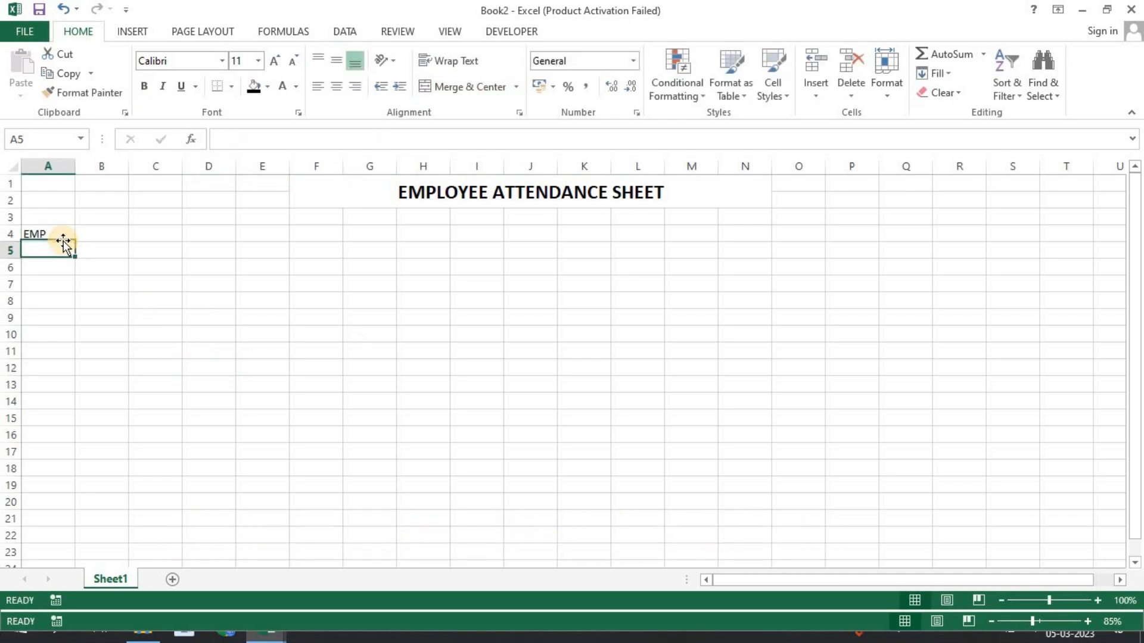
type("ID")
key("Tab")
key("Up")
type("EMP")
key("Return")
type("NAME")
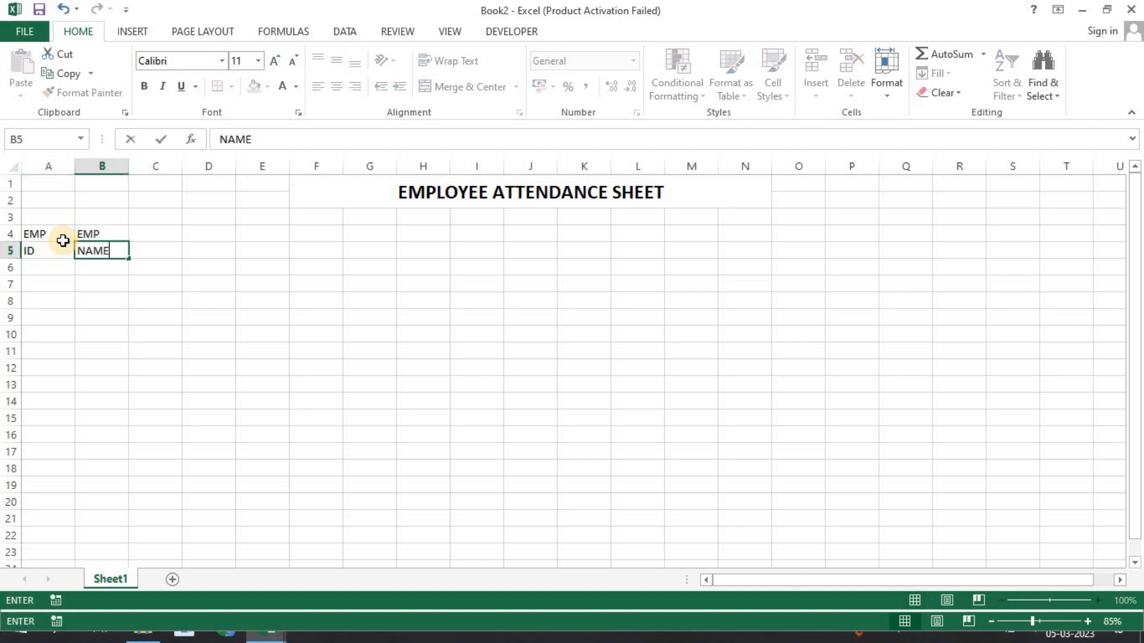
Add the two-row column headings EMP AGE in C4:C5 and EMP ADD in D4:D5.
key("Tab")
key("Up")
type("EMP")
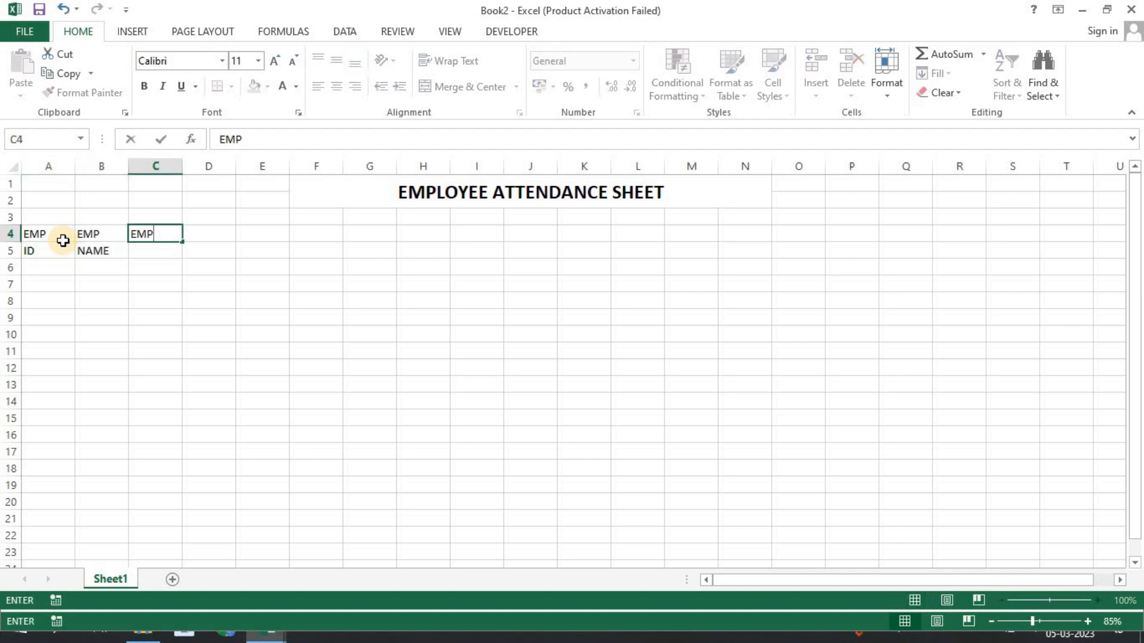
key("Return")
type("AGE")
key("Tab")
key("Up")
type("EMP")
key("Return")
type("ADD")
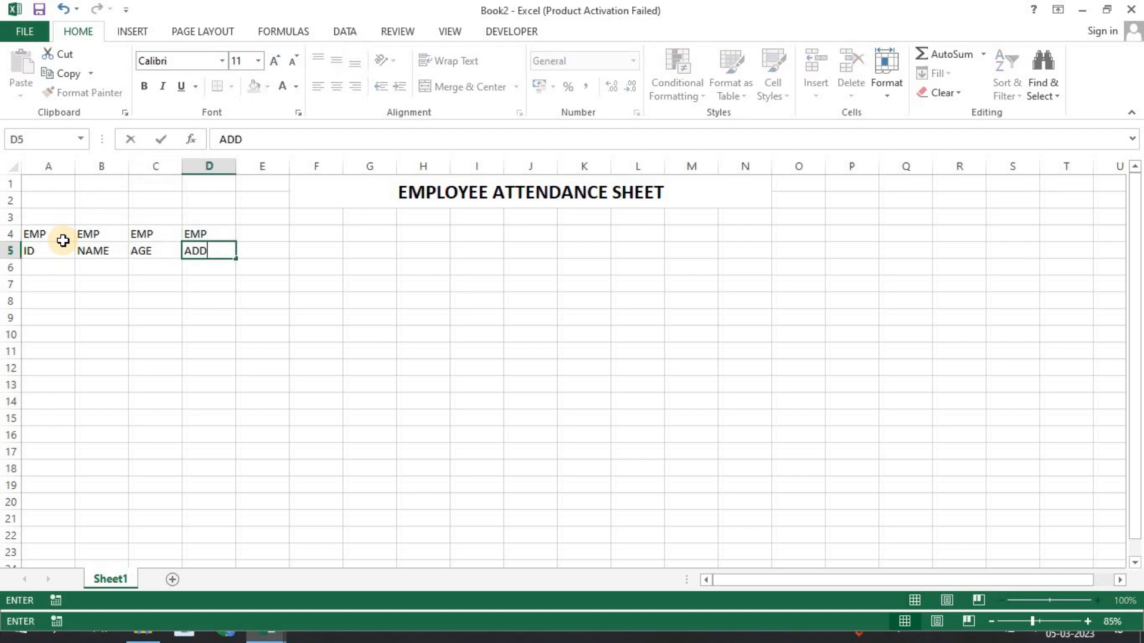
Enter the two-row heading BASIC SALARY in E4:E5.
key("Tab")
key("Up")
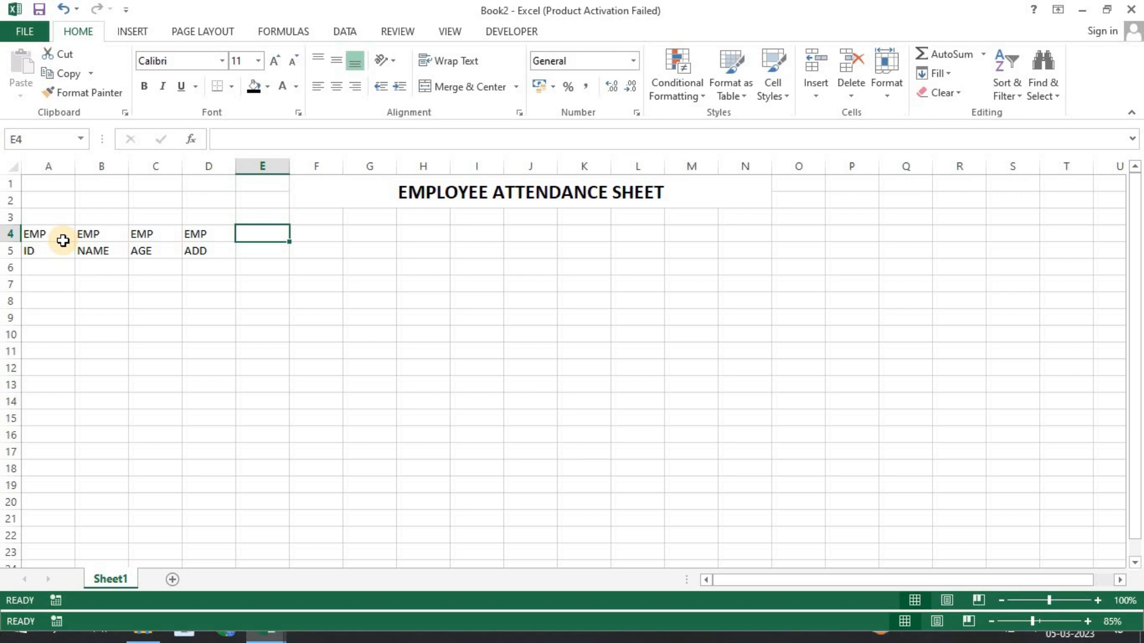
type("BASIC")
key("Return")
type("SALARY")
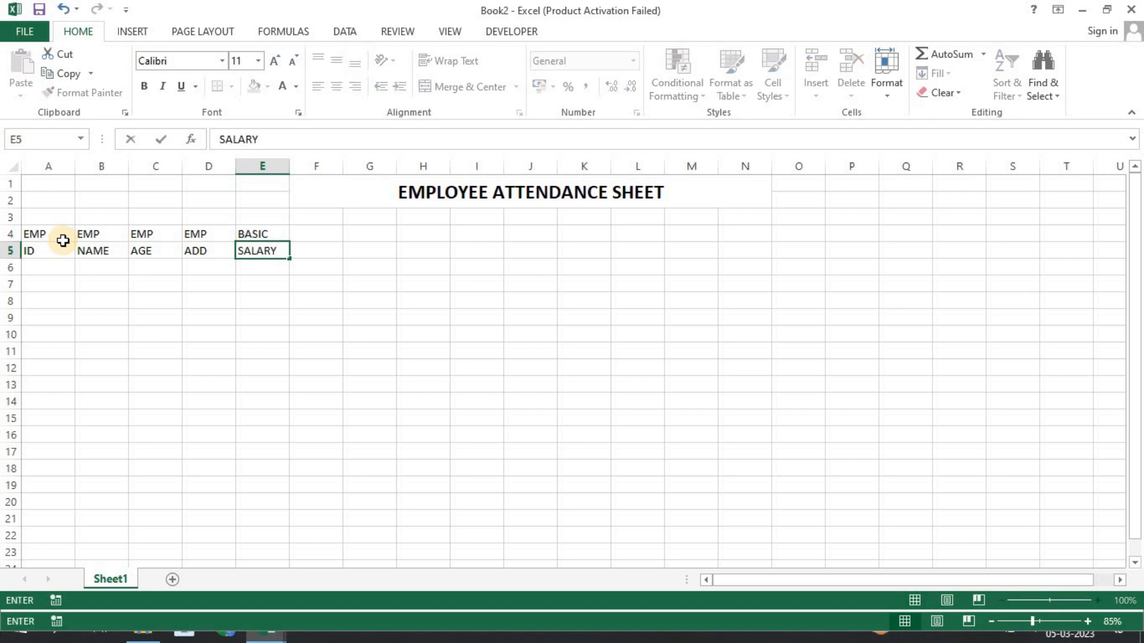
Fill the day numbers 1 to 31 across F4:AJ4 and make them centered and bold.
key("Tab")
key("Up")
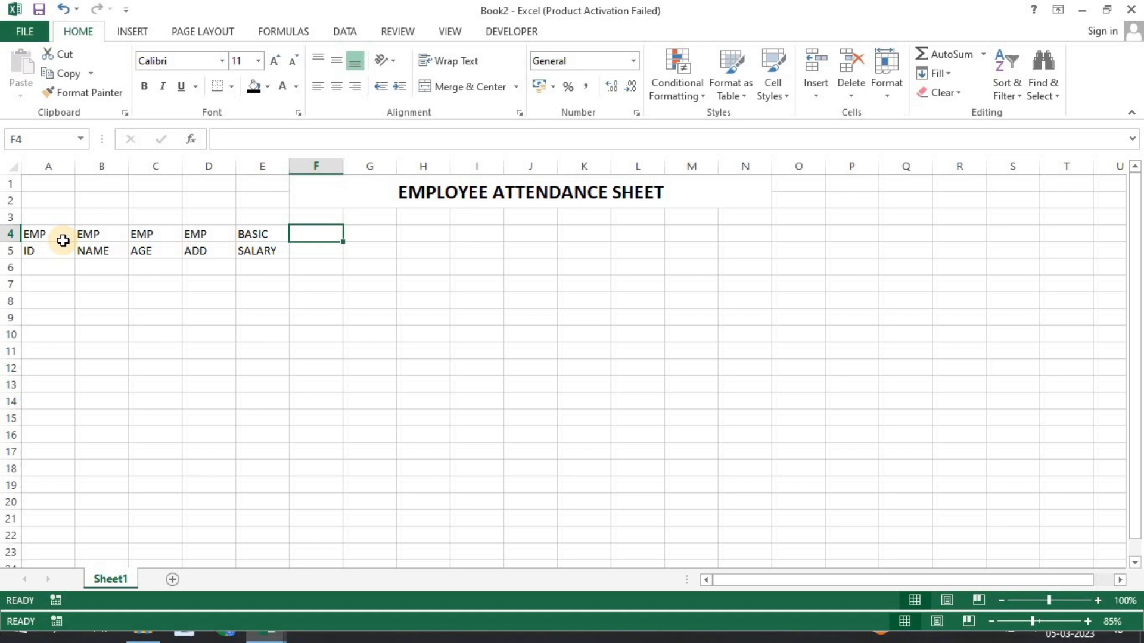
type("1")
key("Tab")
type("2")
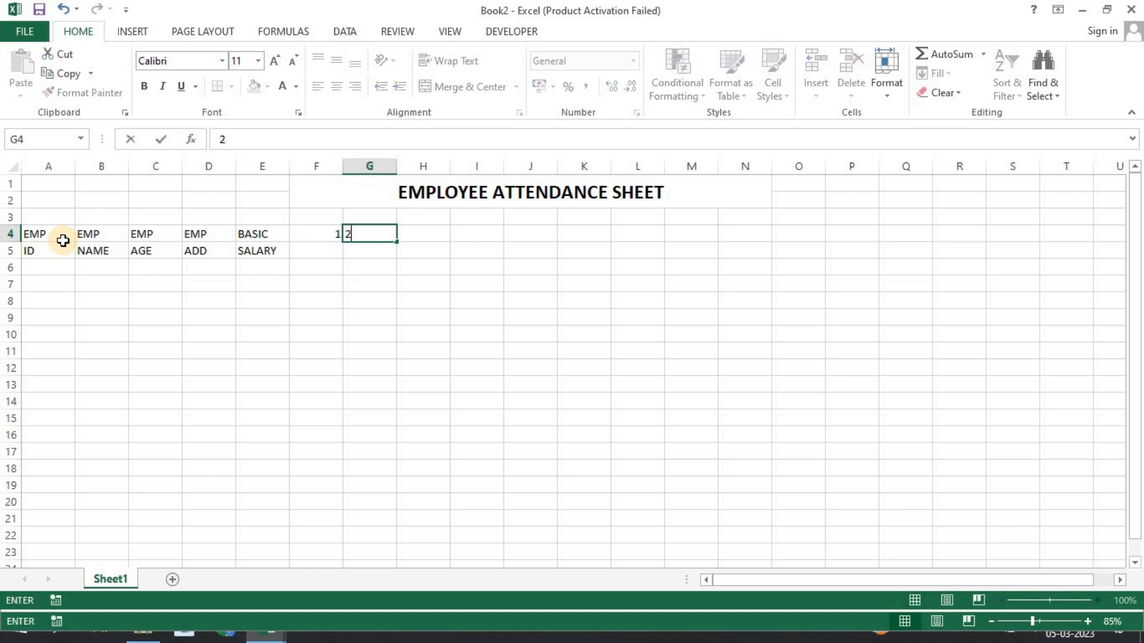
left_click(429, 331)
left_click_drag(327, 235, 1073, 250)
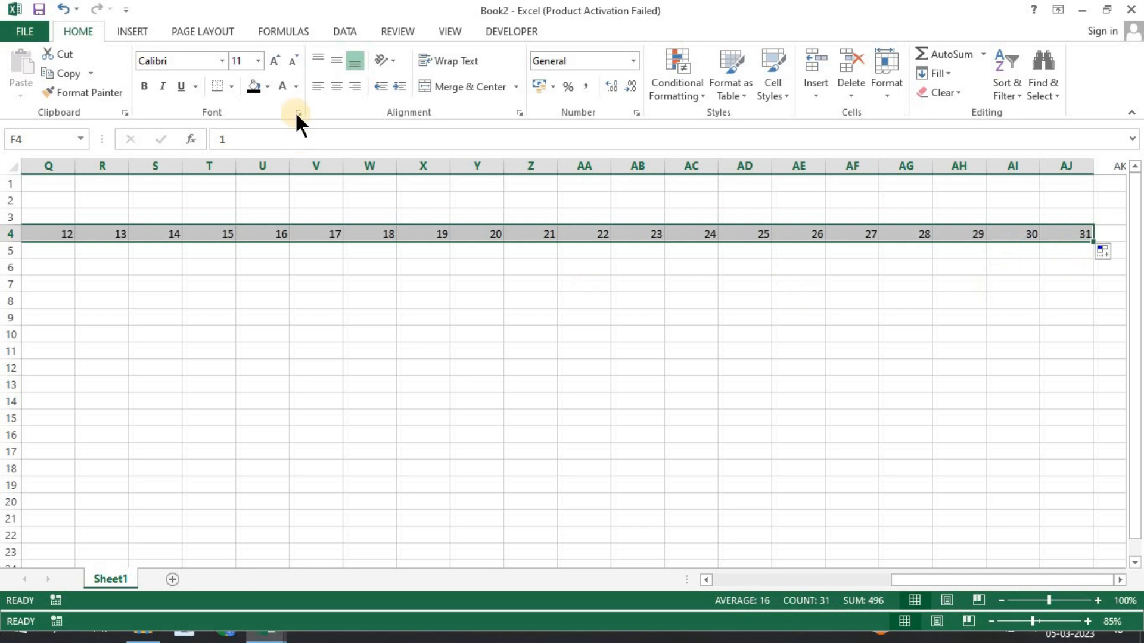
left_click(335, 87)
left_click(143, 87)
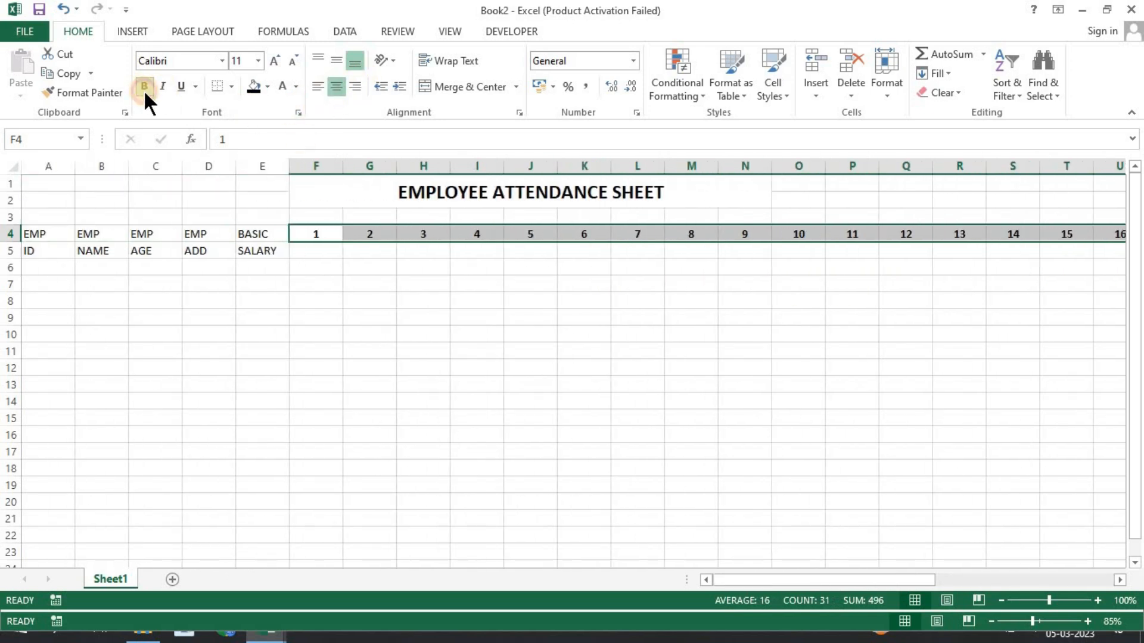
Fill the weekday abbreviations across F5:AJ5 starting from SUN and MON, and make them centered and bold.
left_click(320, 252)
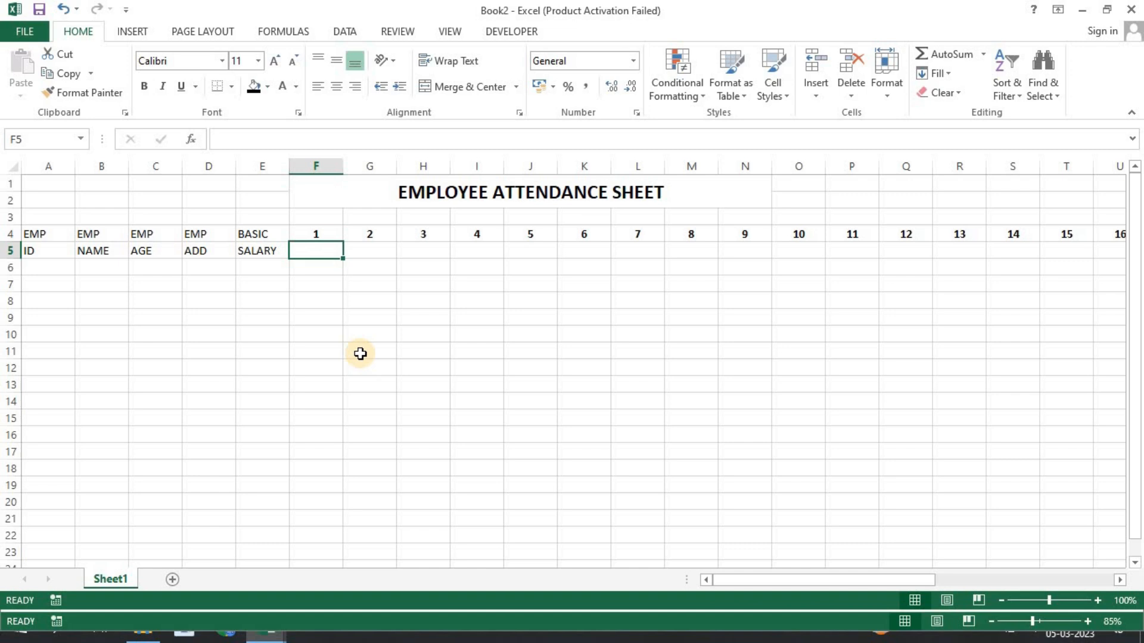
type("SUN")
key("Tab")
type("MON")
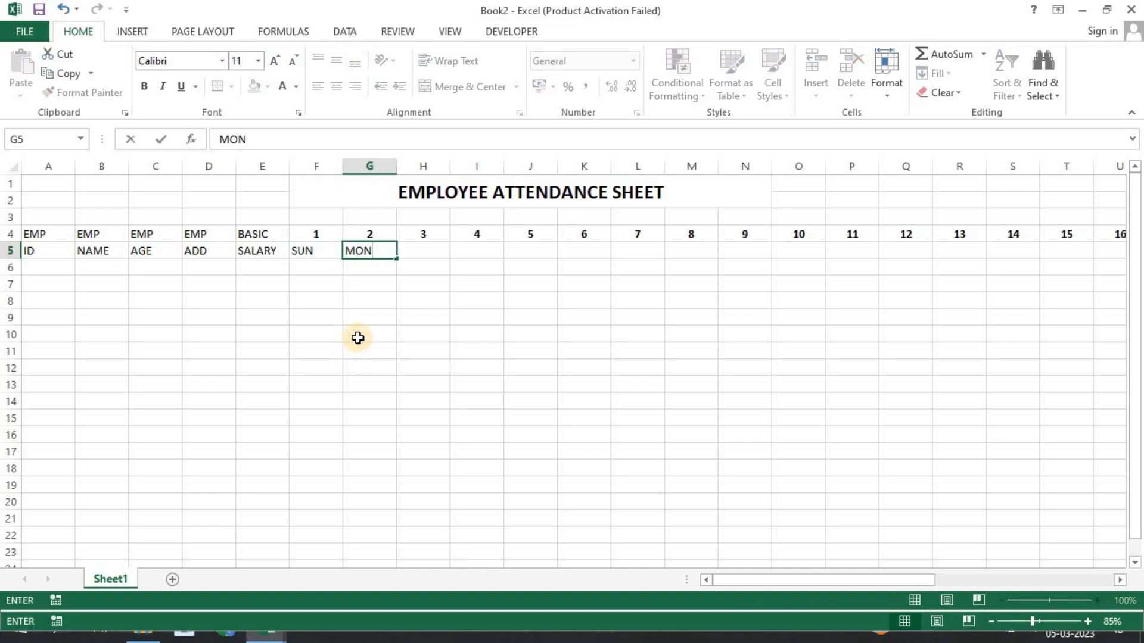
left_click(358, 337)
left_click_drag(306, 249, 1019, 271)
left_click(334, 88)
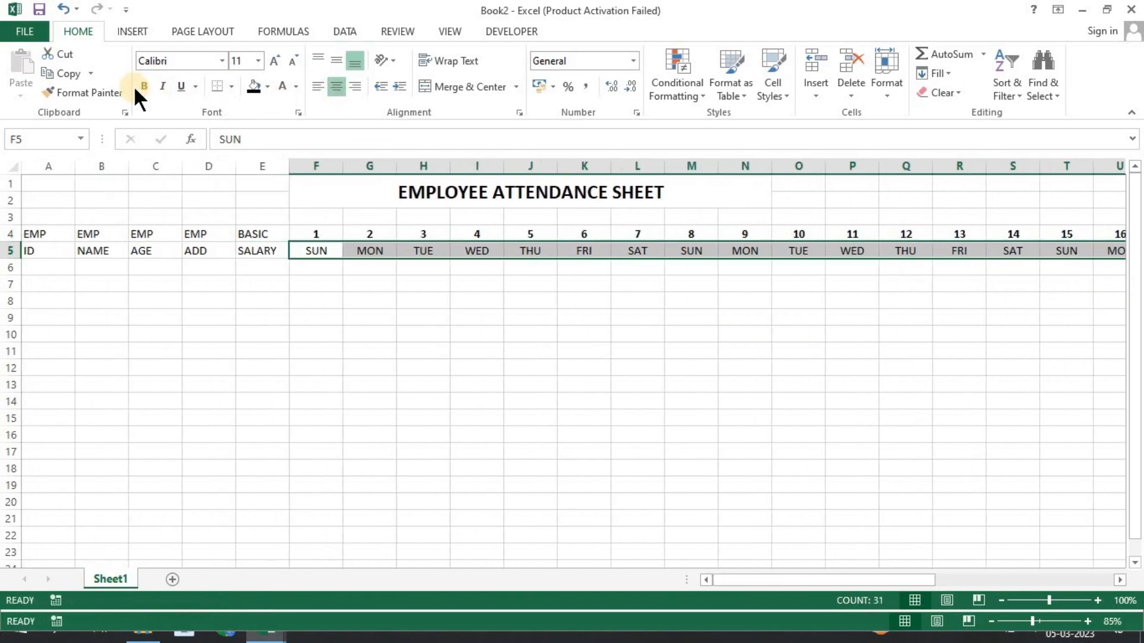
left_click(144, 85)
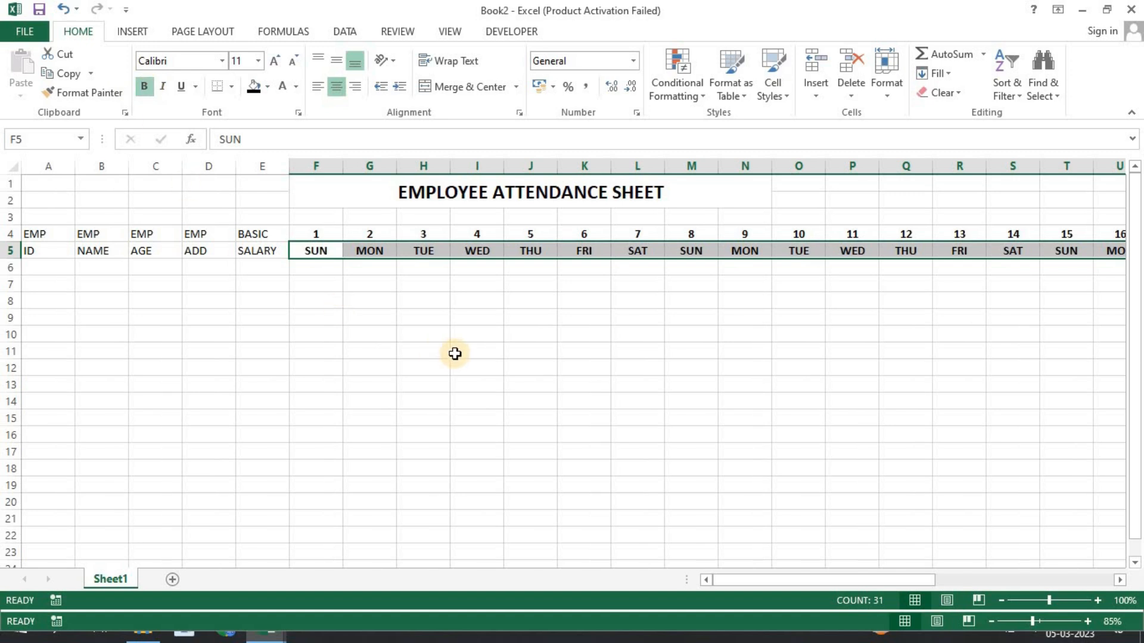
left_click(497, 400)
Enter the two-row heading TOTAL PRESENT in AK4:AK5, just after day 31.
left_click_drag(881, 577, 1078, 566)
left_click(1105, 234)
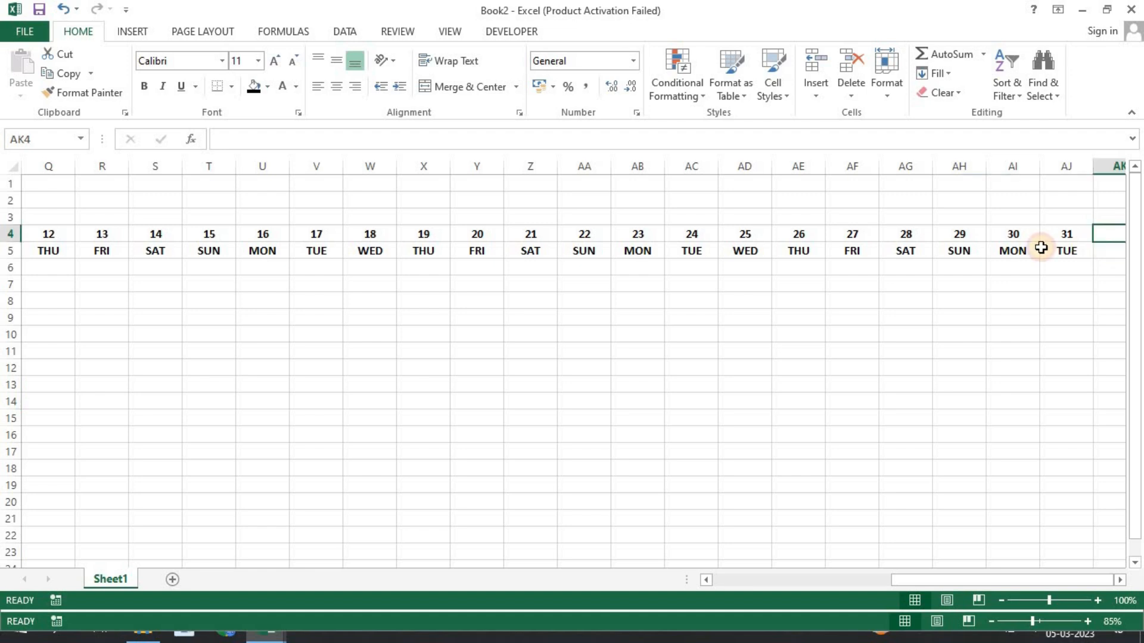
scroll(1031, 248, "right", 3)
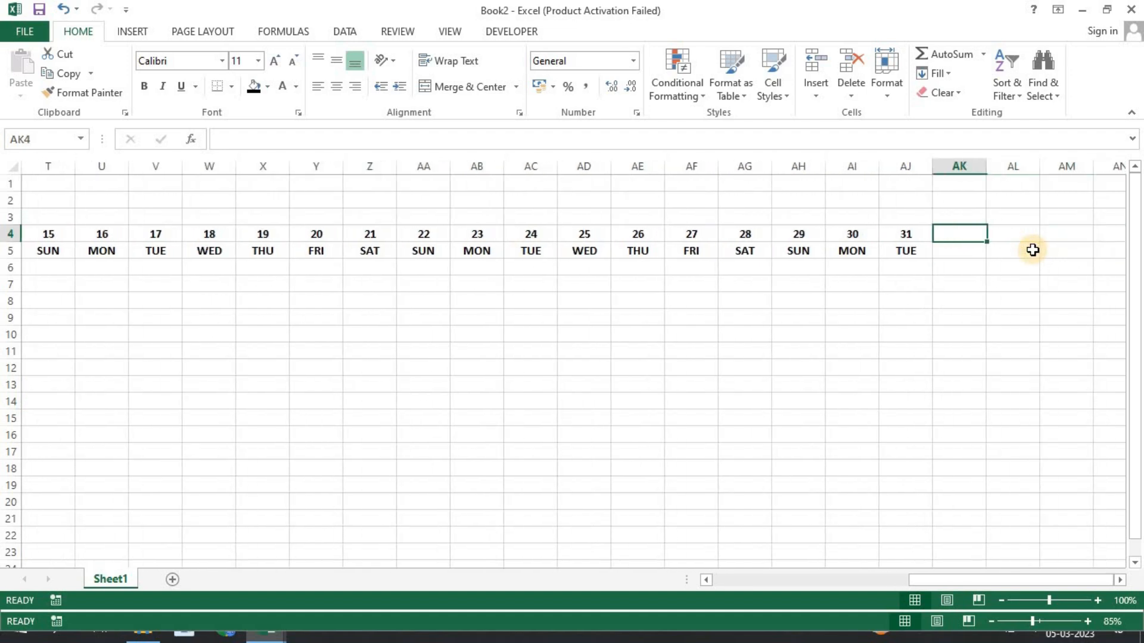
type("T")
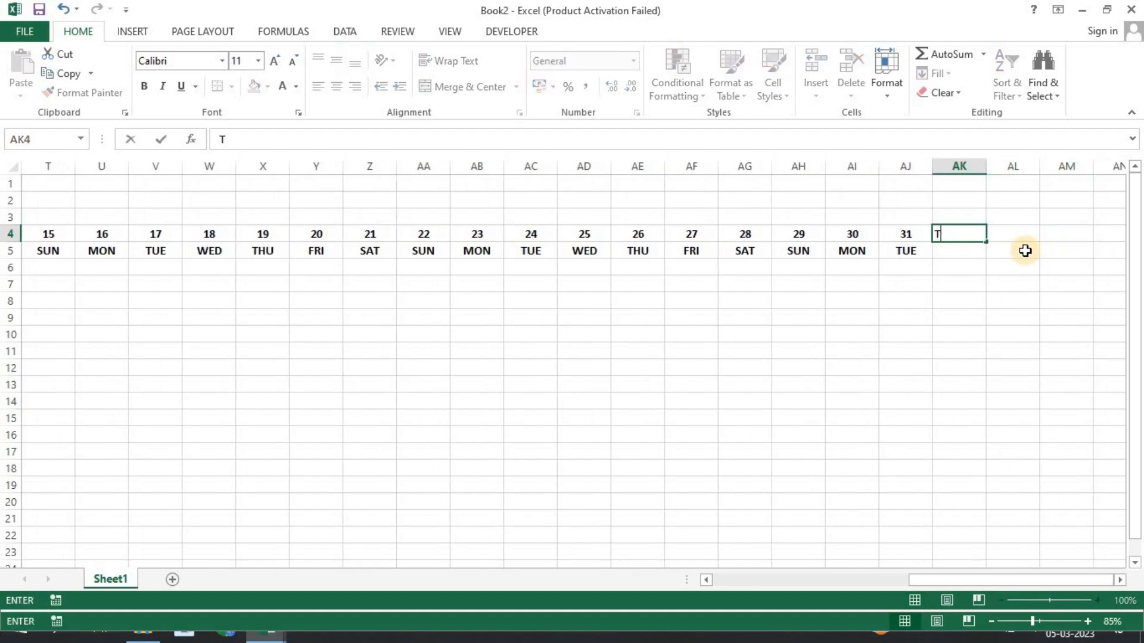
type("OTAL")
key("Return")
type("P")
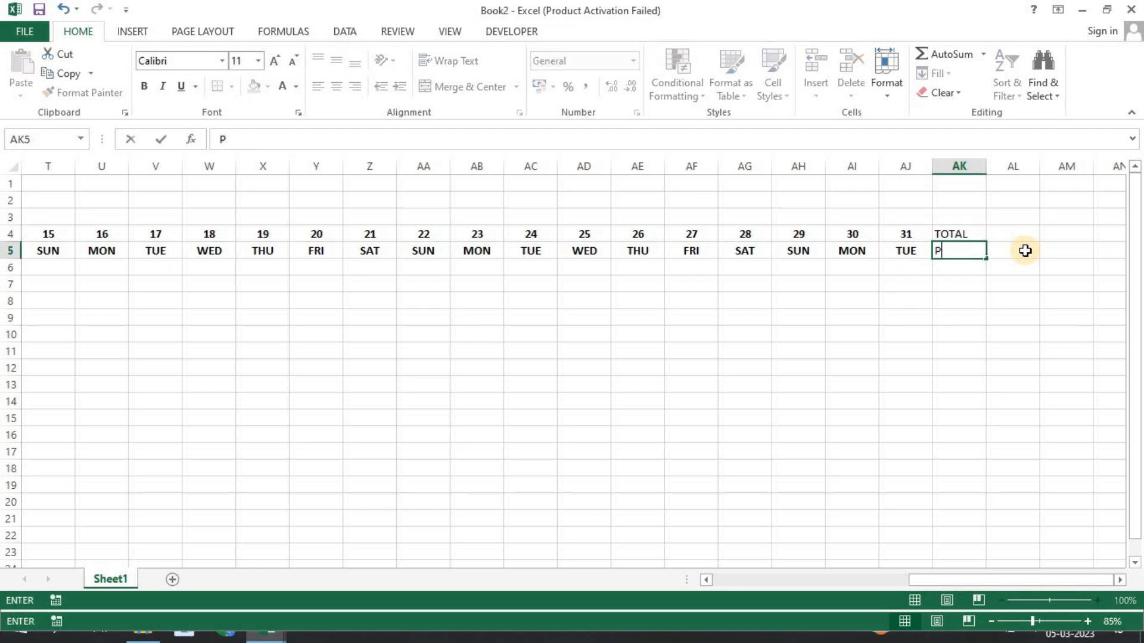
type("RERSENT")
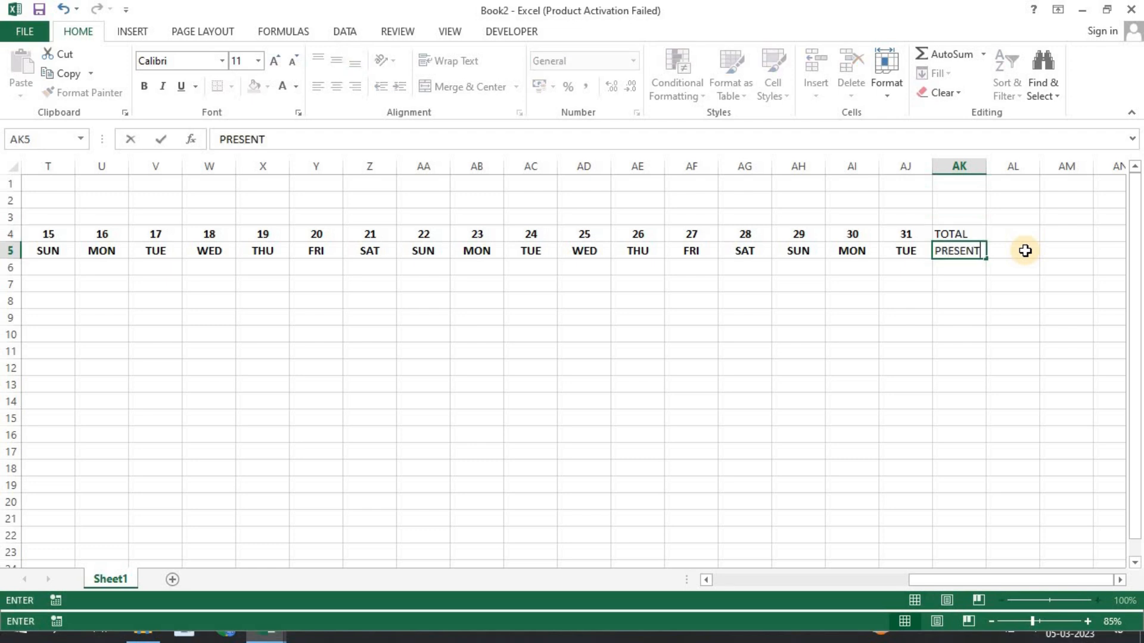
Enter the two-row heading TOTAL ABSENT in AL4:AL5.
key("Tab")
key("Up")
type("TOTAL")
key("Return")
type("ABSENT")
Enter the two-row heading TOTAL SALARY in AM4:AM5.
key("Tab")
key("Up")
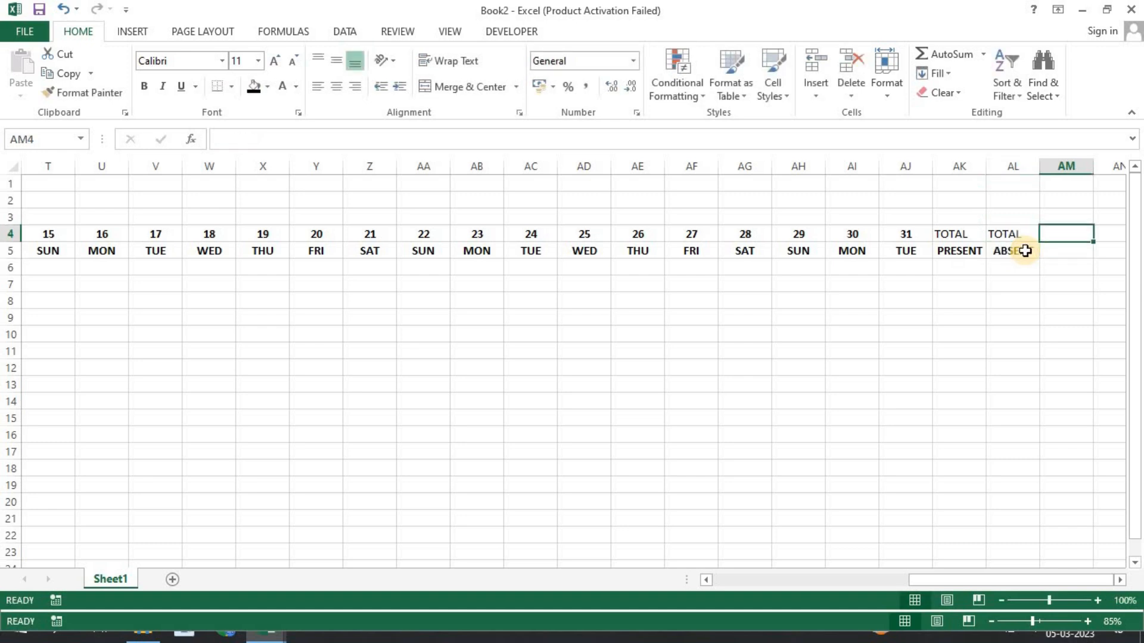
type("TOTAL")
key("Return")
type("SALARY")
Enter LESS and SALARY in AN4:AN5, with ABSENT above them in AN3.
key("Tab")
key("Up")
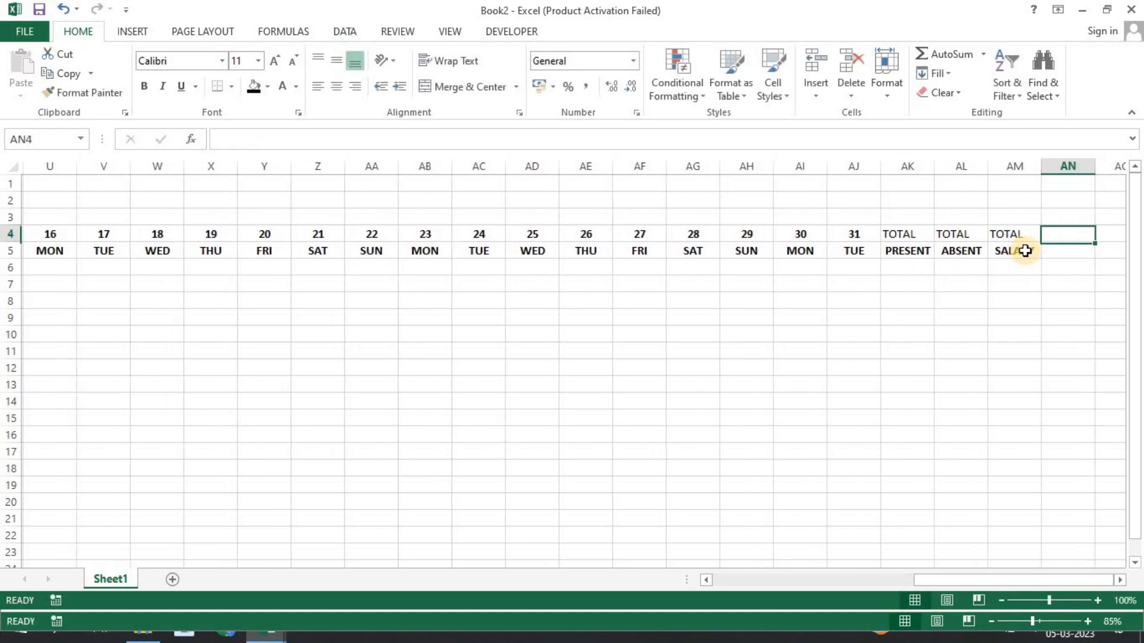
type("LESS")
key("Return")
type("SALARY")
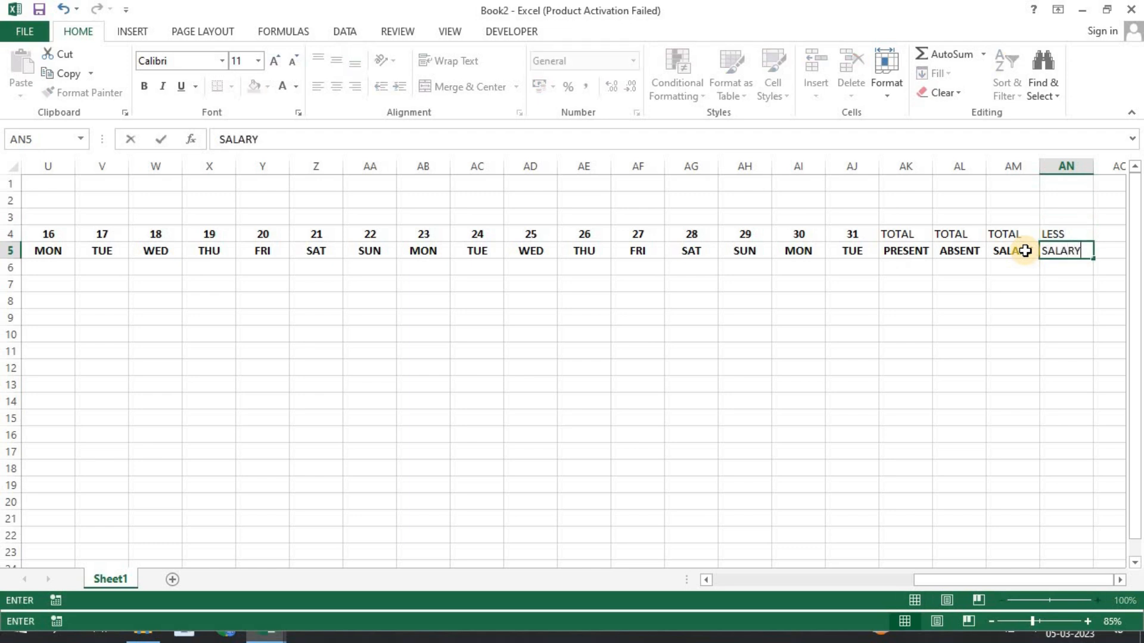
key("Up")
key("Up")
type("ABSENT")
Enter PRESENT in AM3, above the TOTAL SALARY heading.
key("Left")
key("Left")
key("Right")
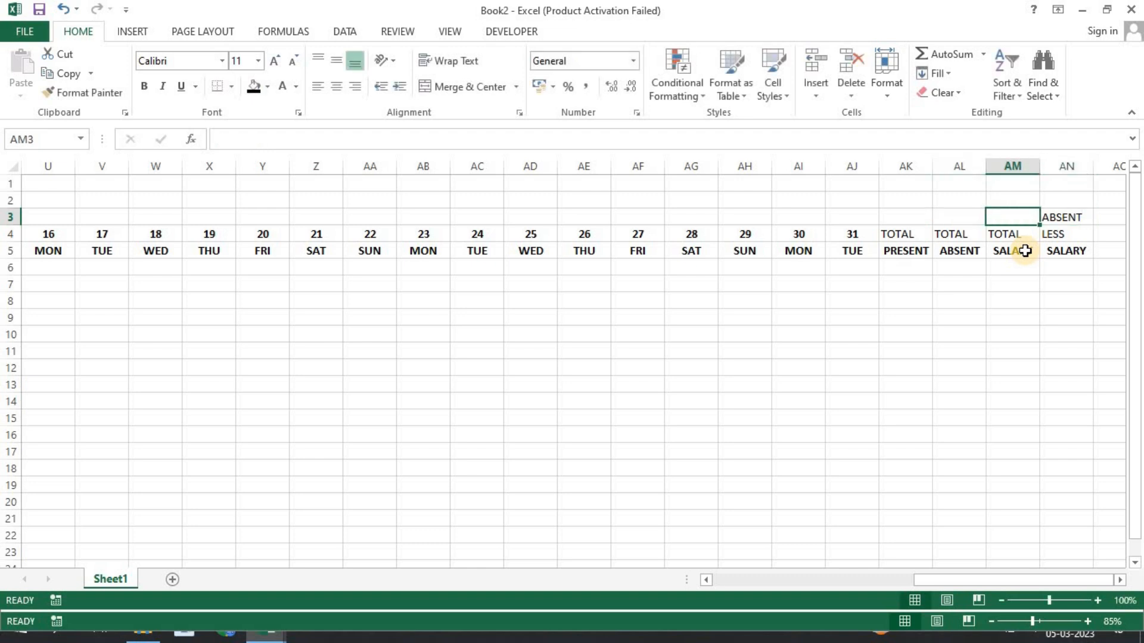
type("PRE")
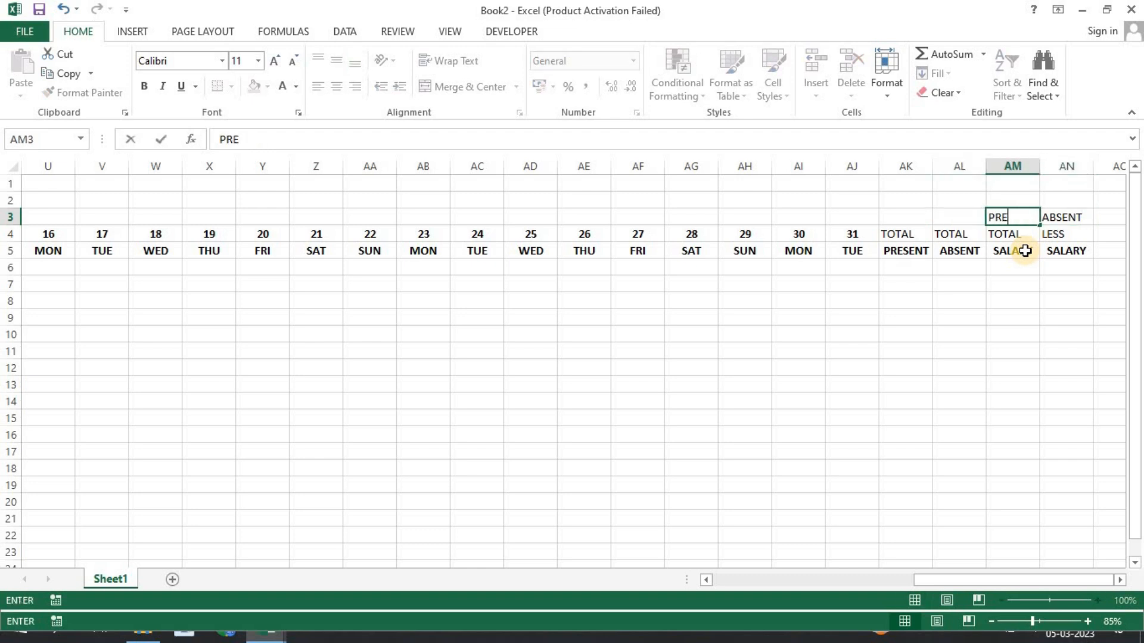
type("SENT")
Enter the heading COMMISSION in AO4 with the rate 5.5% below it in AO5.
key("Right")
key("Right")
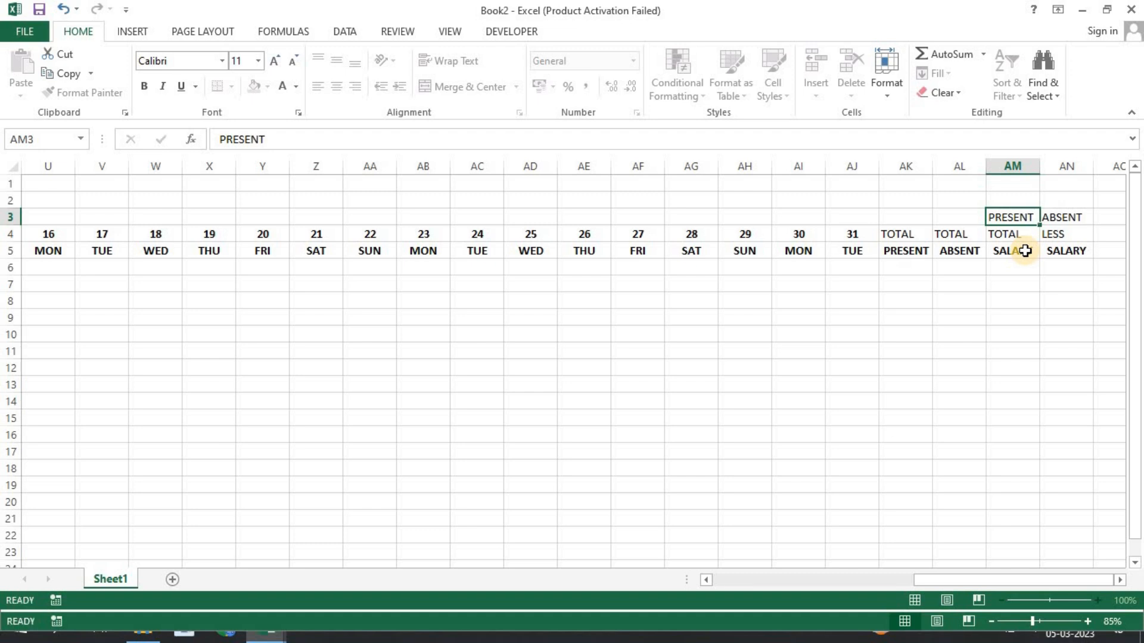
key("Down")
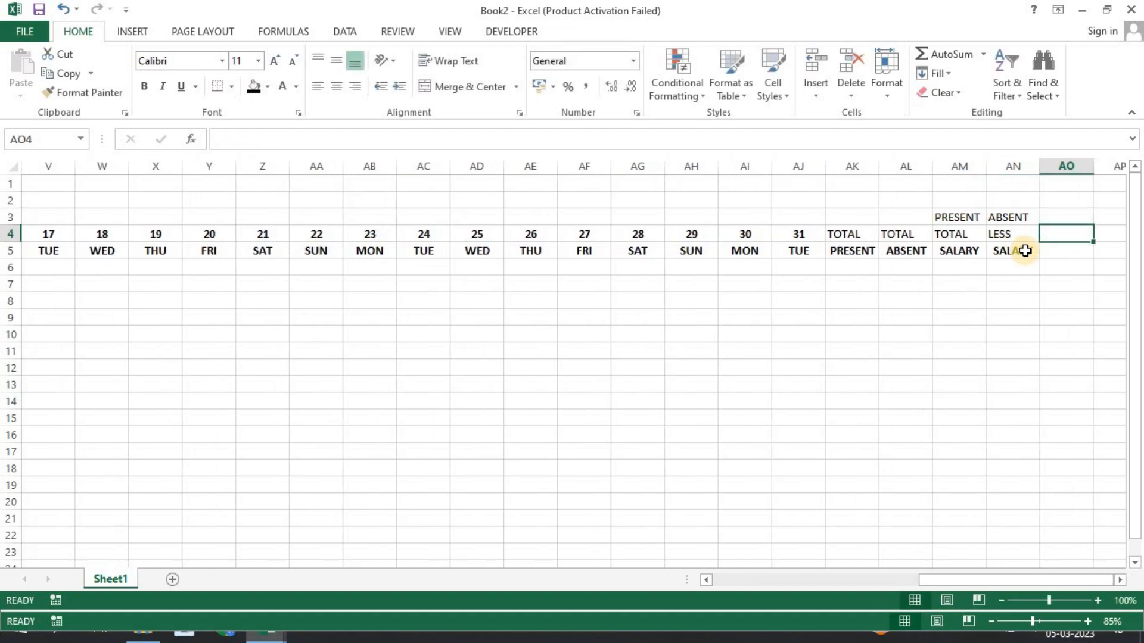
type("COMMISSION")
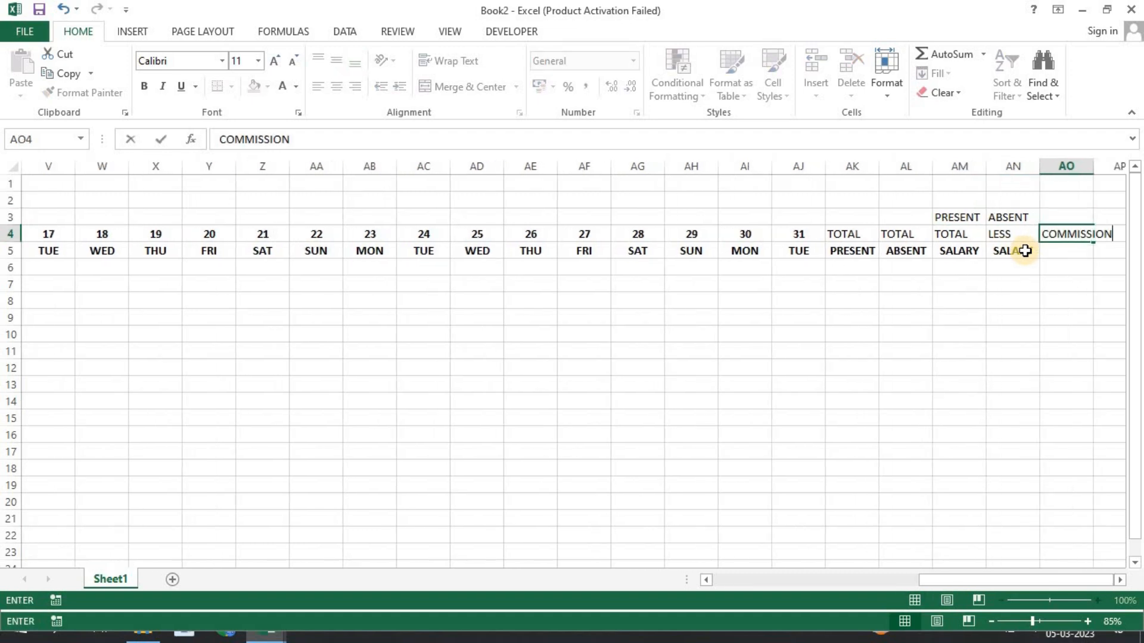
key("Return")
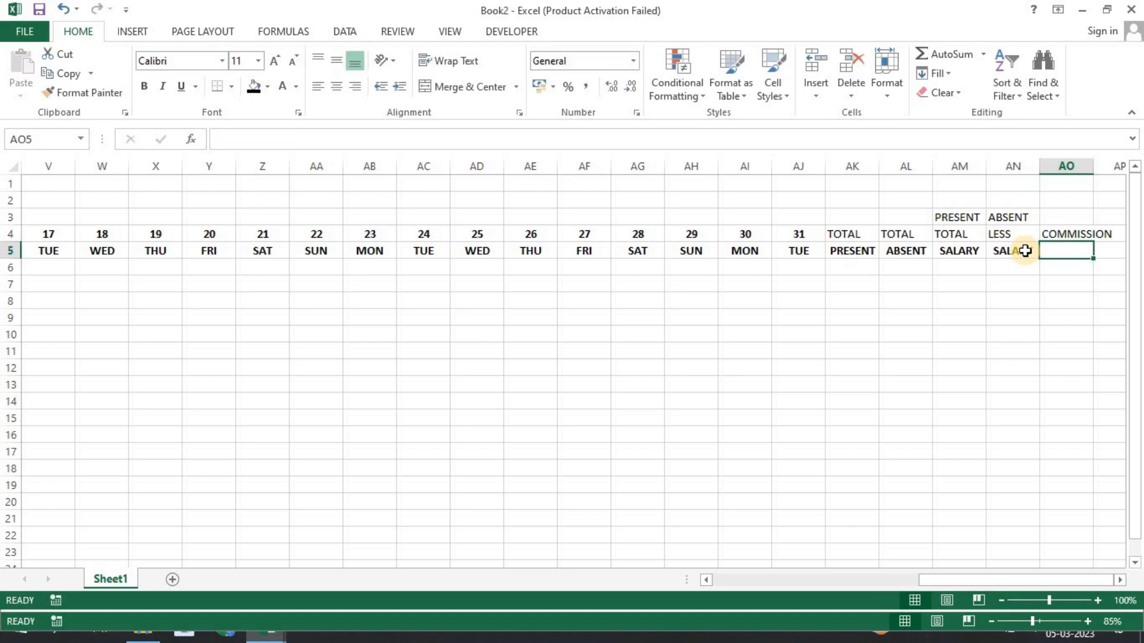
type("5.5")
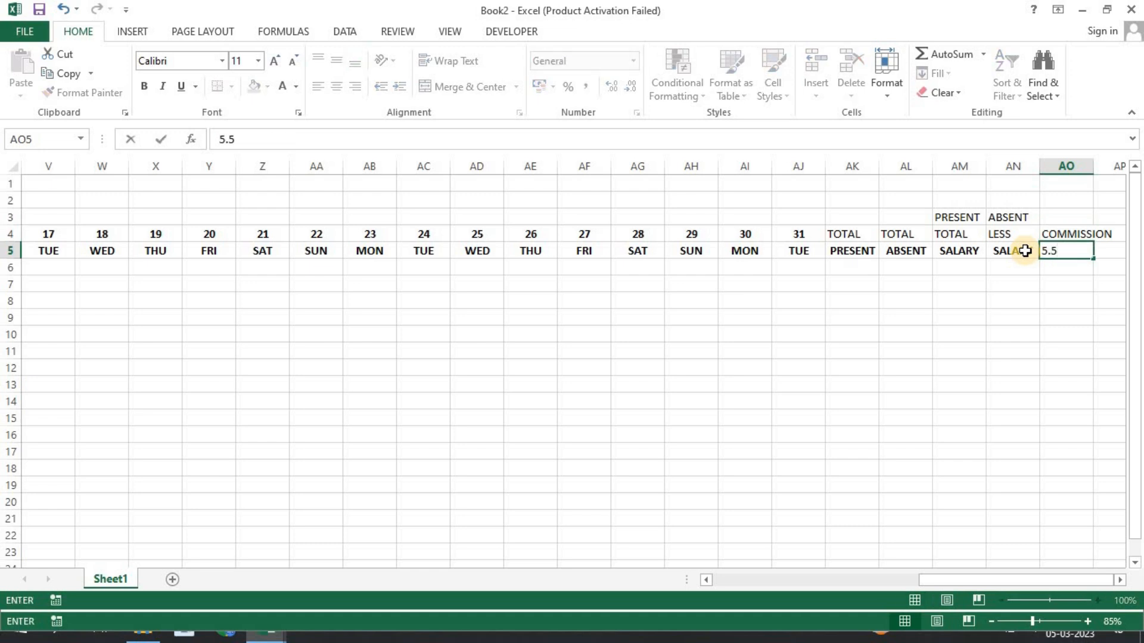
Enter the commission condition ">=26 -DAYS" in AO3, above COMMISSION.
key("Up")
key("Up")
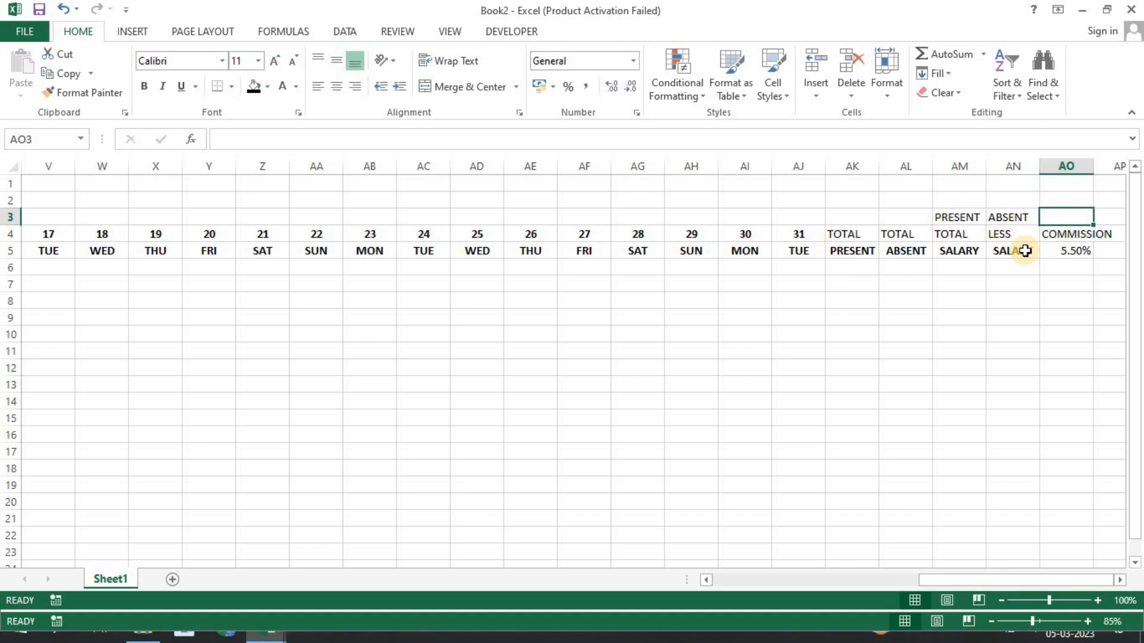
type(">=26")
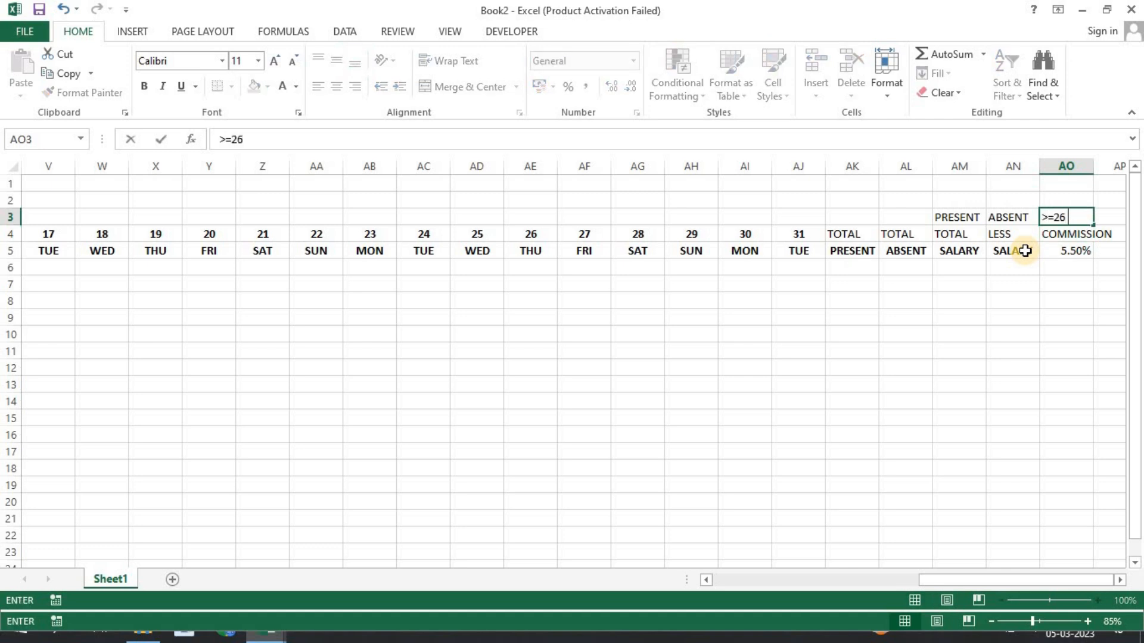
type(" -DAYS")
Enter the two-row heading GRAND SALARY in AP4:AP5.
key("Right")
key("Down")
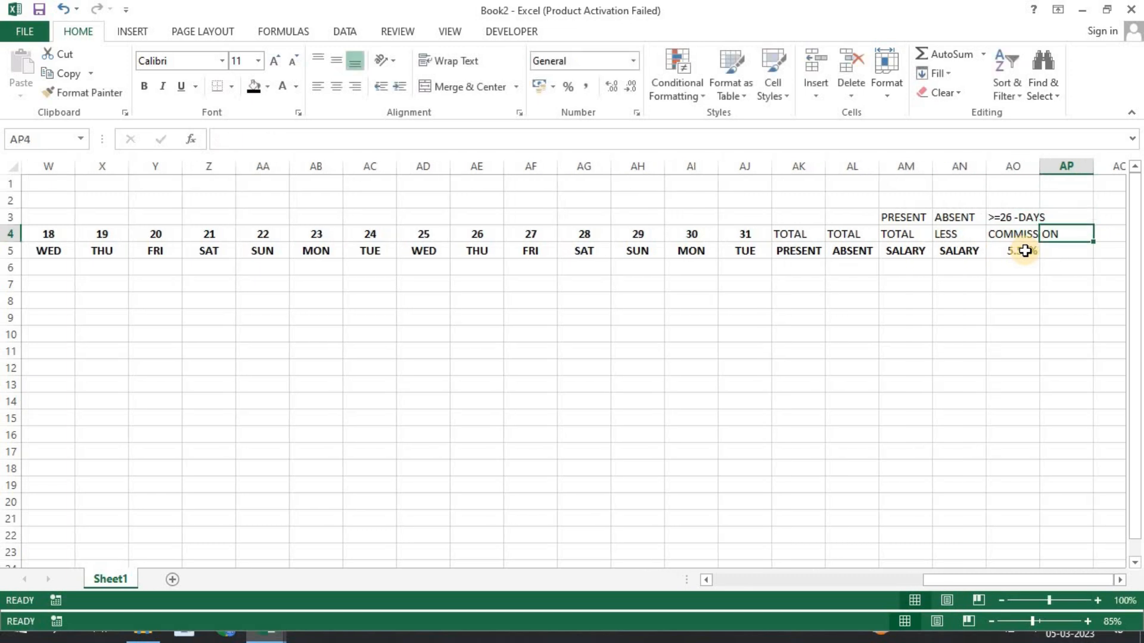
type("GRAM")
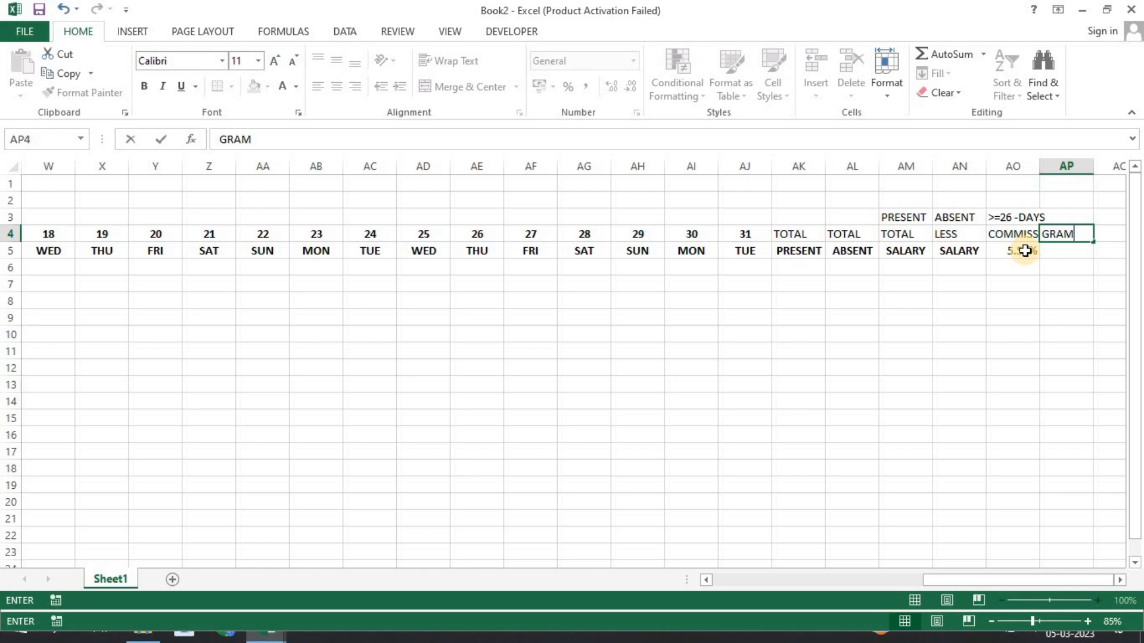
key("BackSpace")
key("BackSpace")
type("ND")
key("Return")
type("SALARY")
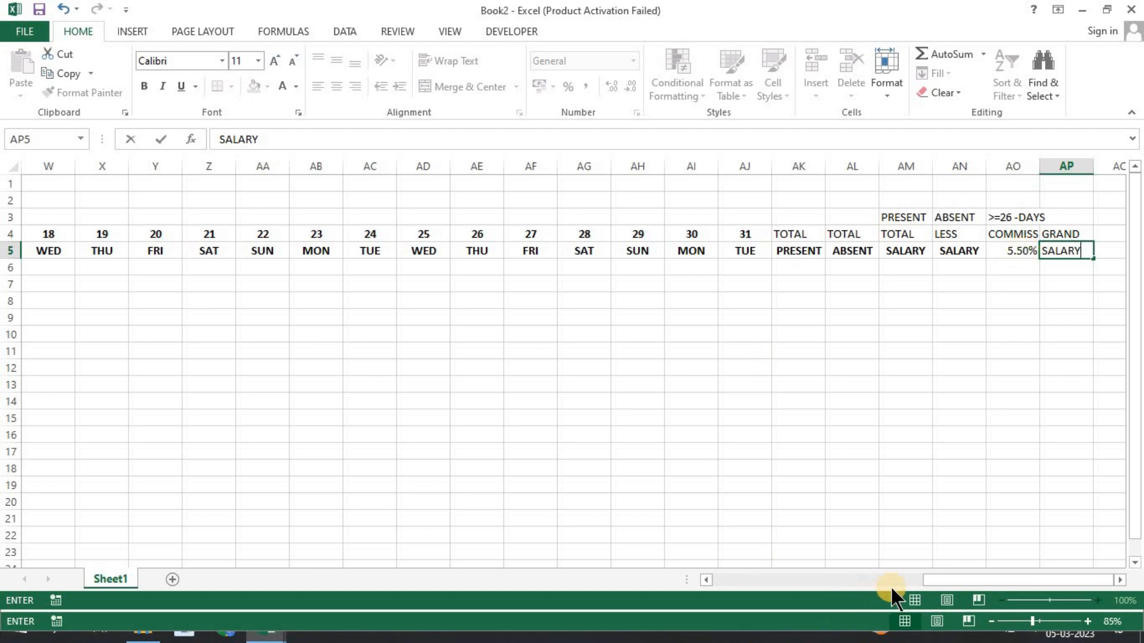
Centre the employee detail headings in A4:E5, make them bold and set their font size to 12.
left_click_drag(931, 575, 527, 563)
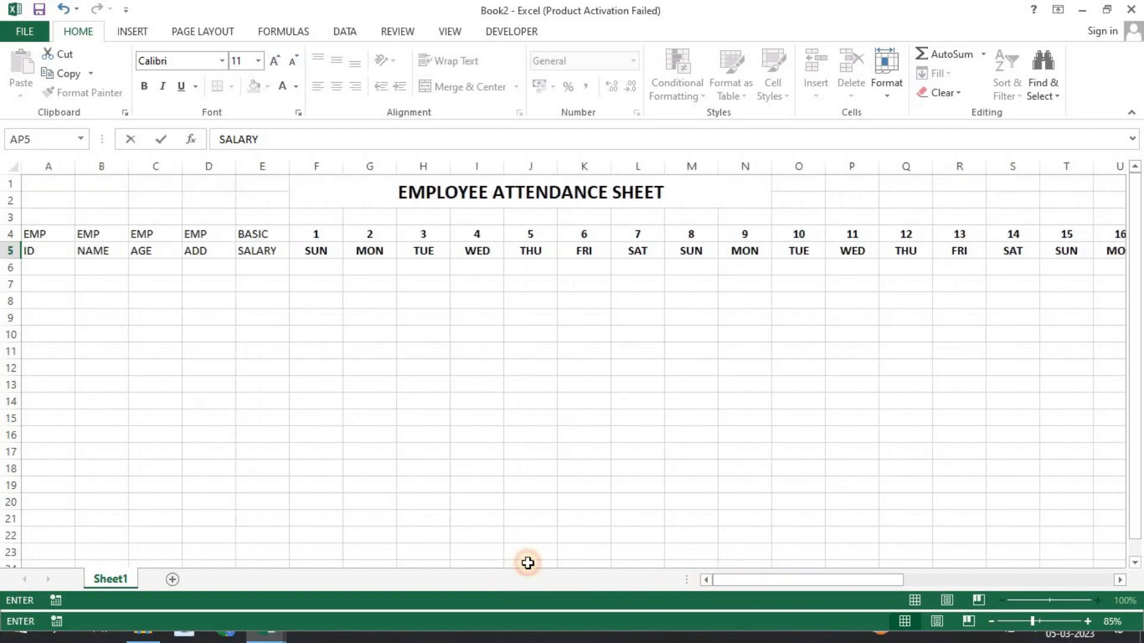
left_click_drag(38, 232, 279, 250)
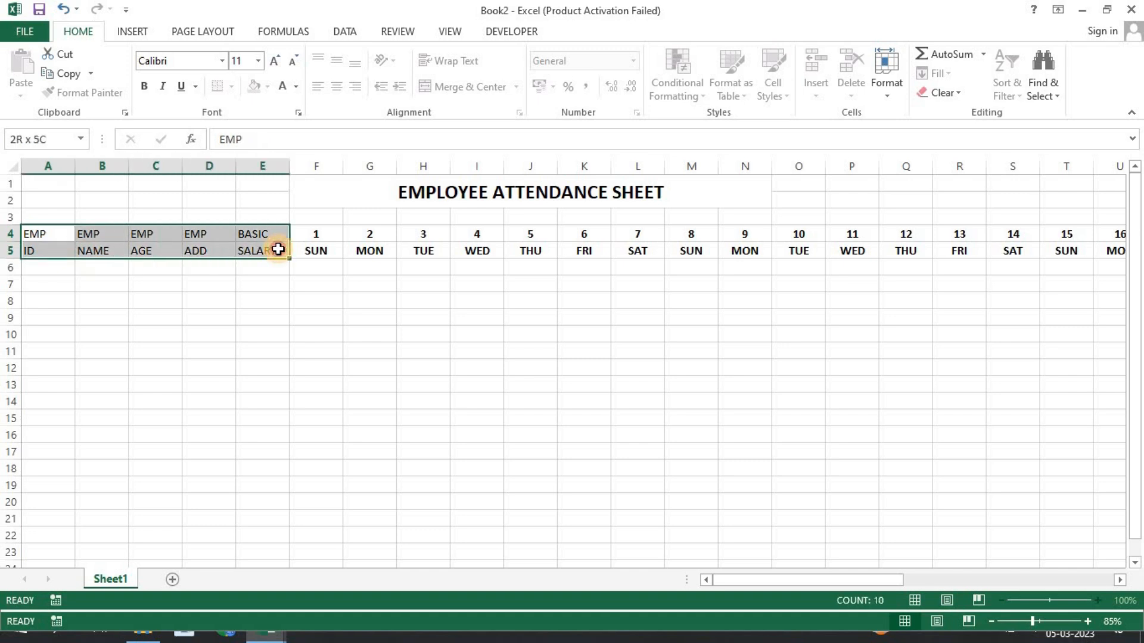
left_click(336, 86)
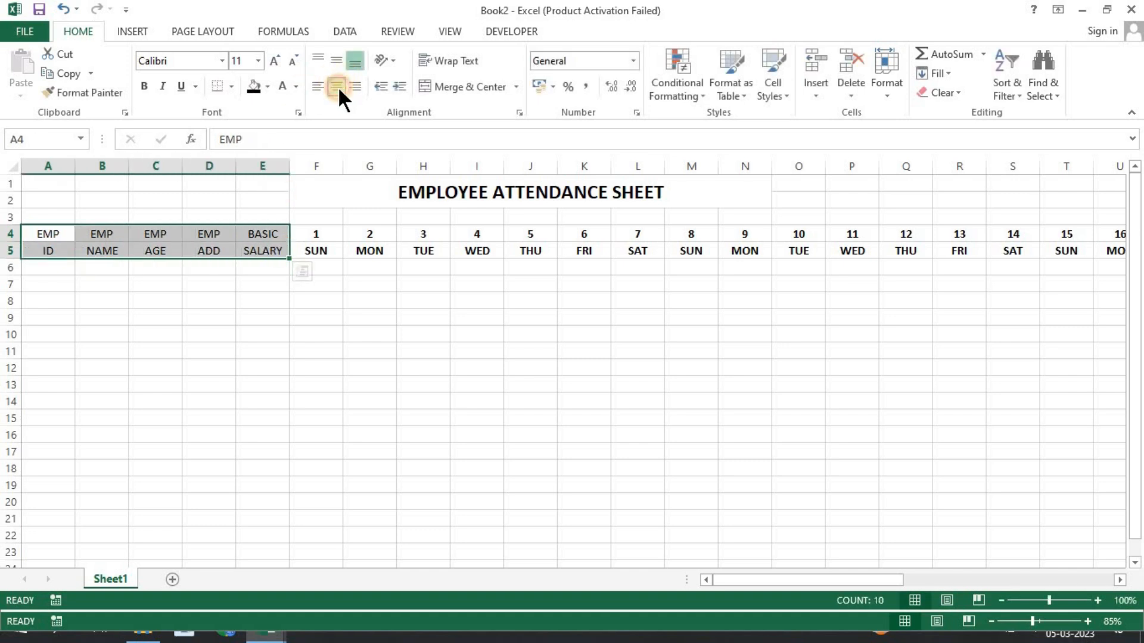
left_click(140, 85)
left_click(276, 60)
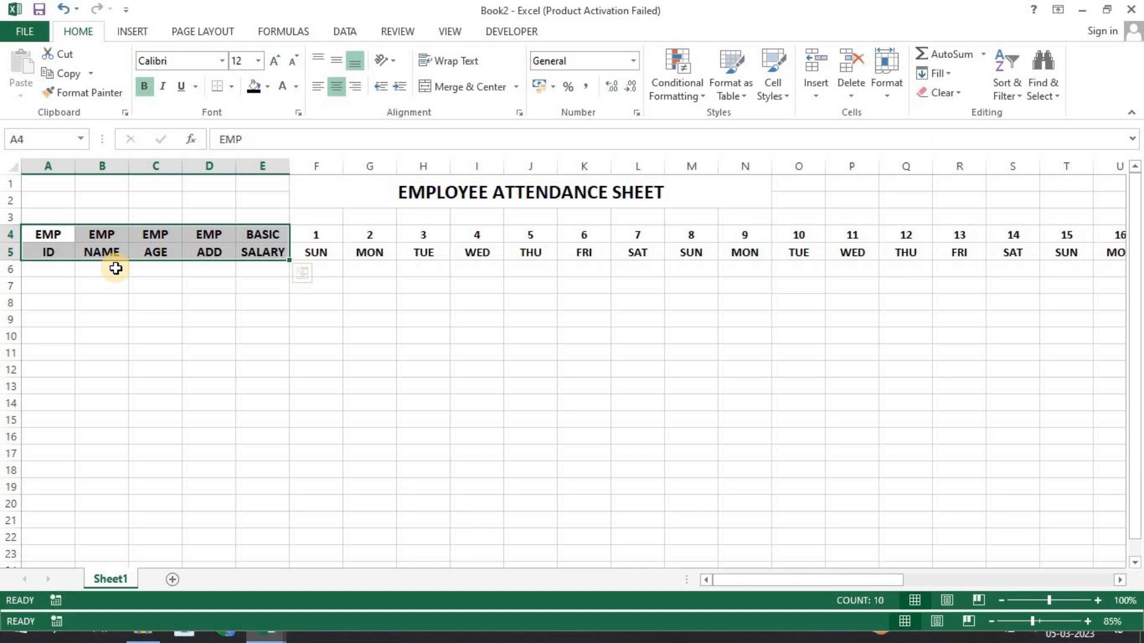
left_click(255, 304)
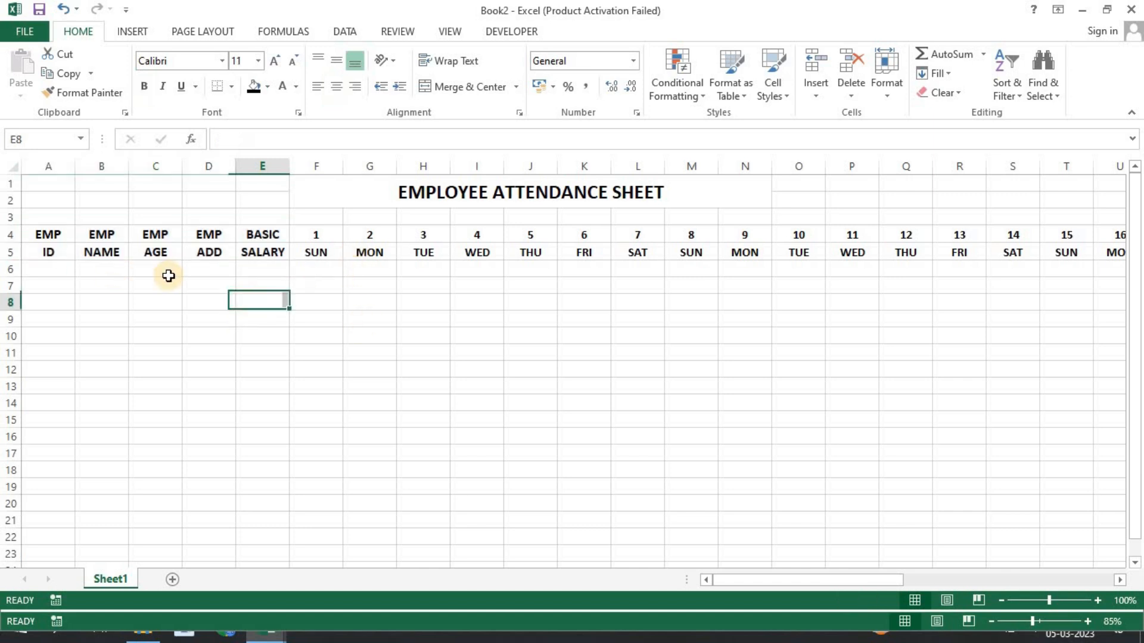
Middle-align the whole two-row header A4:AP5 vertically and make all of its text bold.
left_click_drag(47, 233, 243, 255)
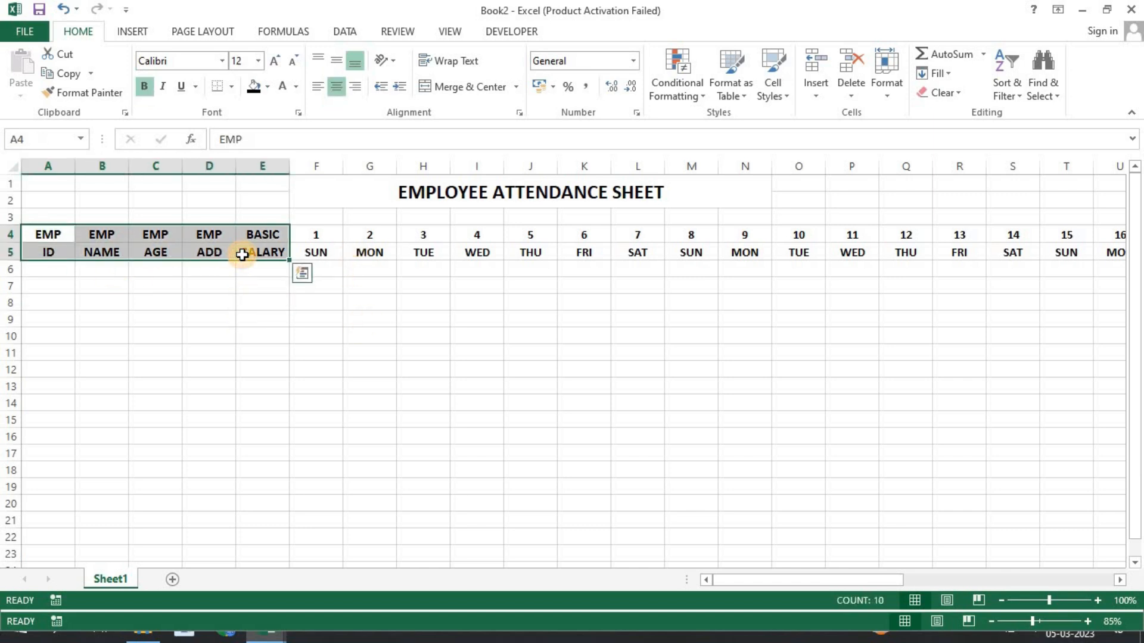
left_click(318, 334)
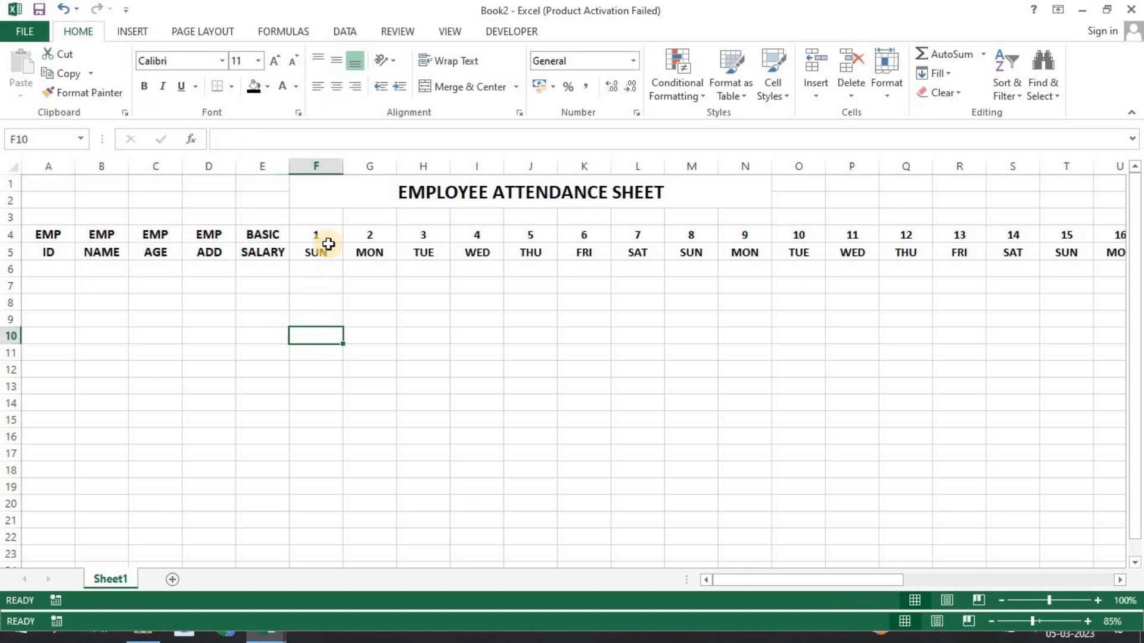
left_click_drag(65, 234, 1114, 251)
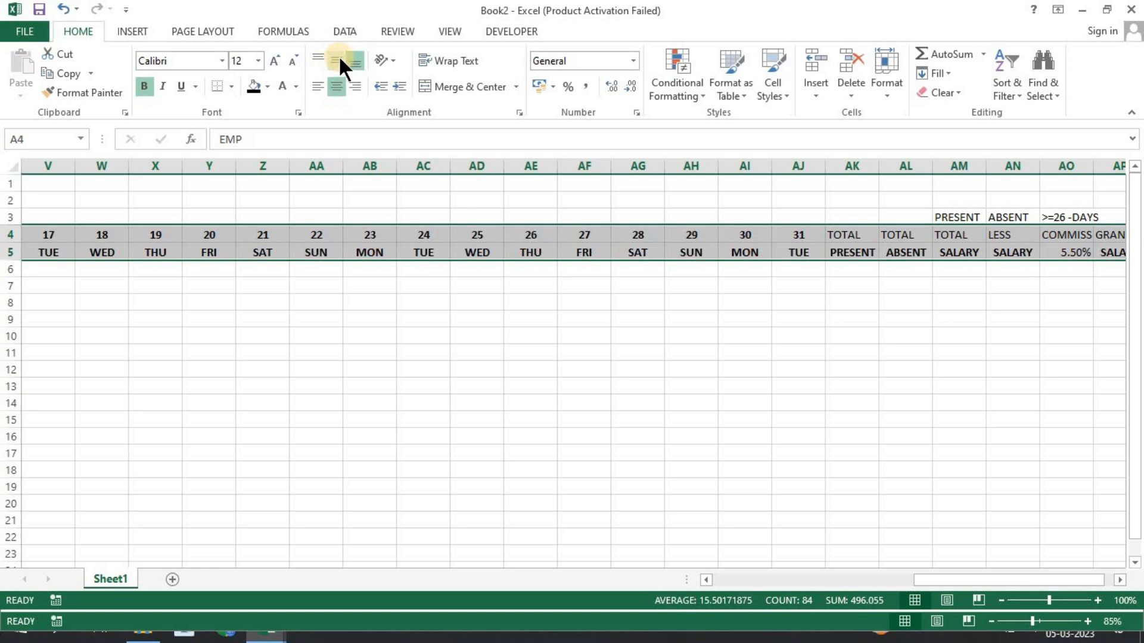
left_click(339, 59)
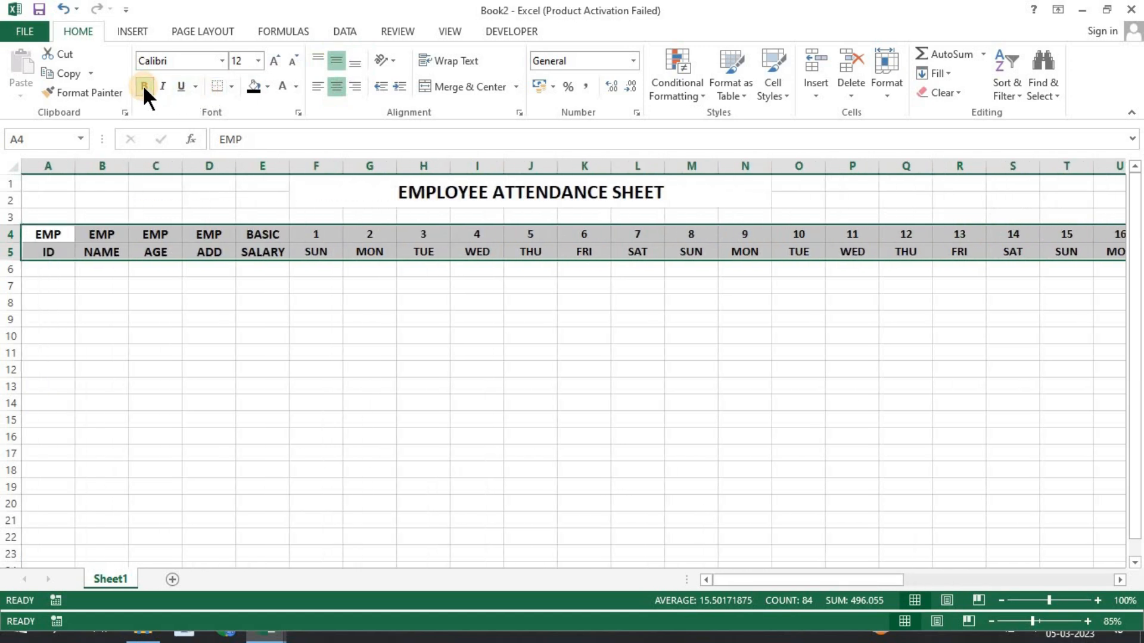
left_click(368, 336)
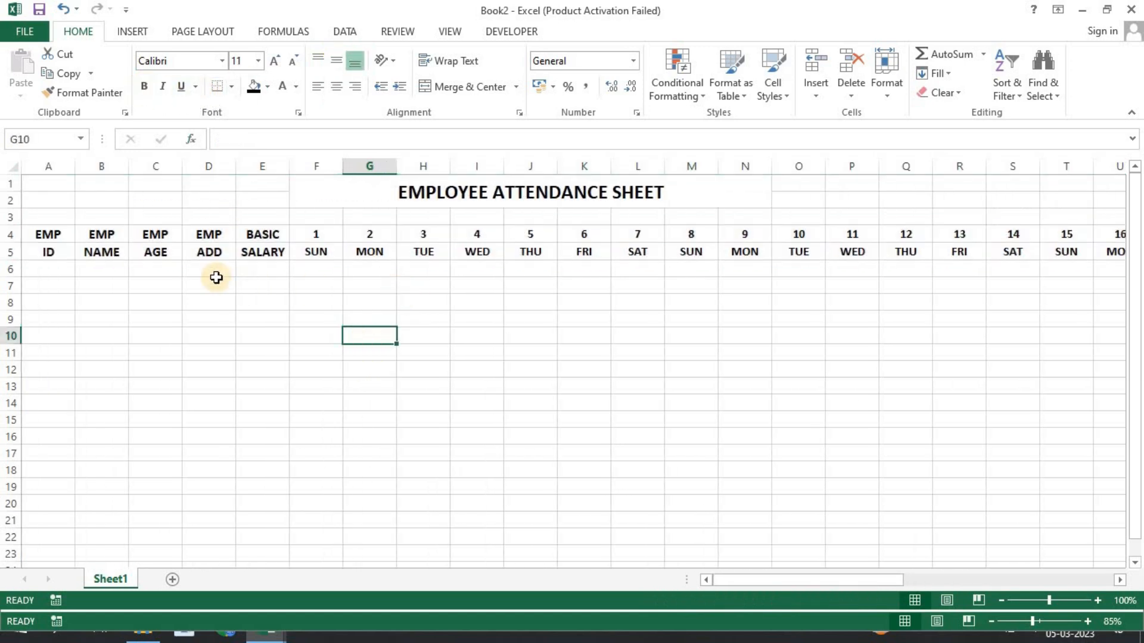
Apply All Borders to the two-row header from A4 through AP5, including the commission and grand salary columns.
left_click_drag(46, 234, 1120, 255)
left_click(231, 89)
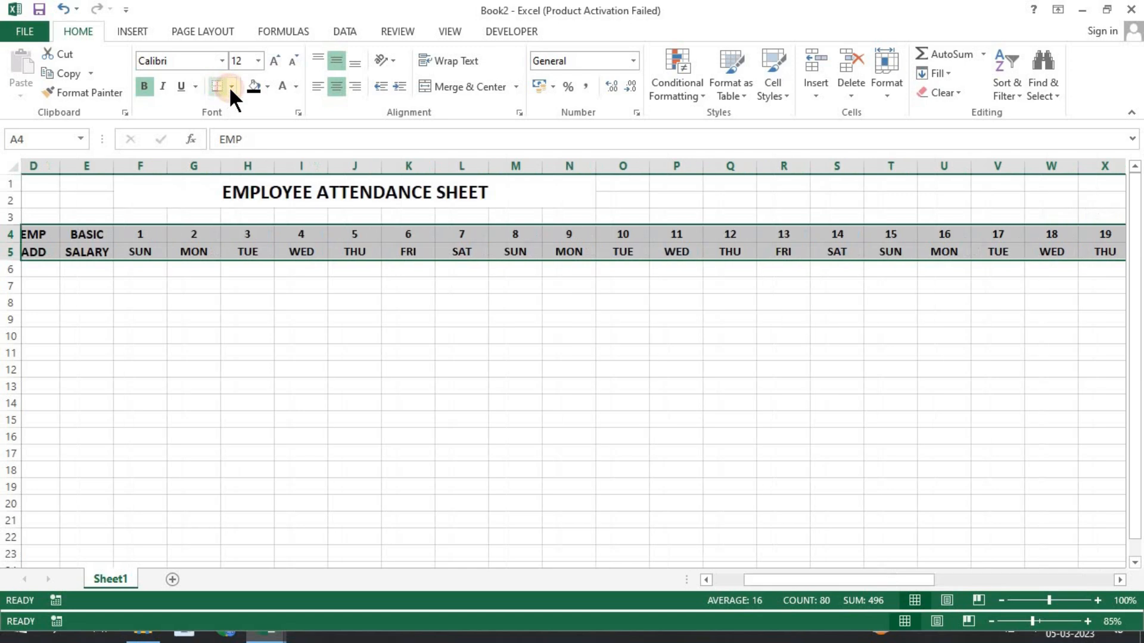
left_click(232, 86)
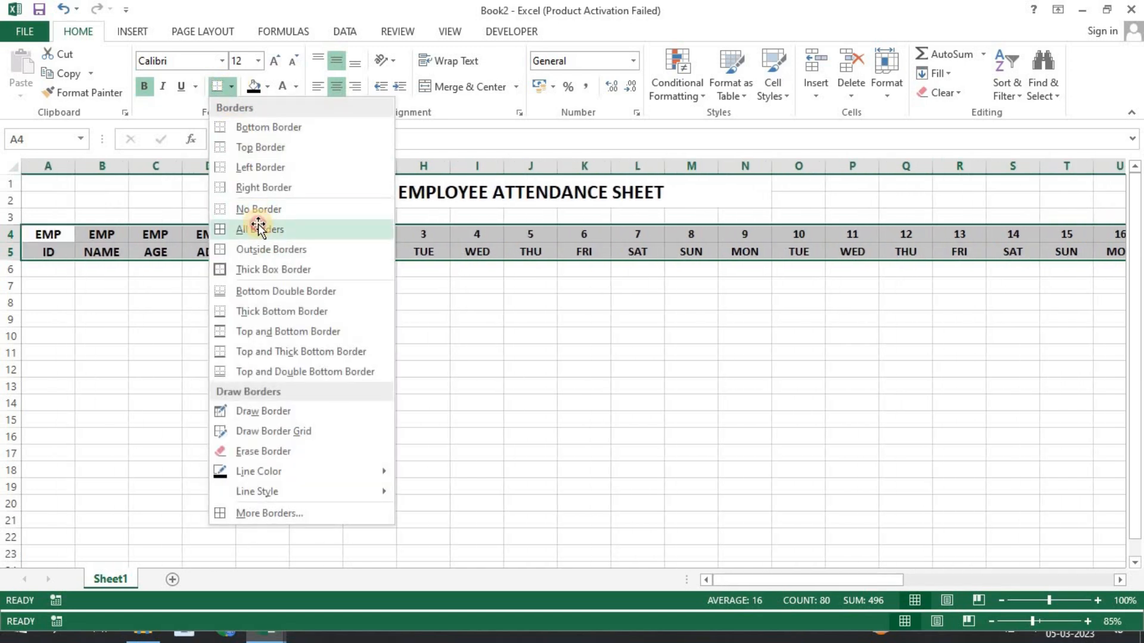
left_click(257, 228)
left_click_drag(839, 580, 1073, 580)
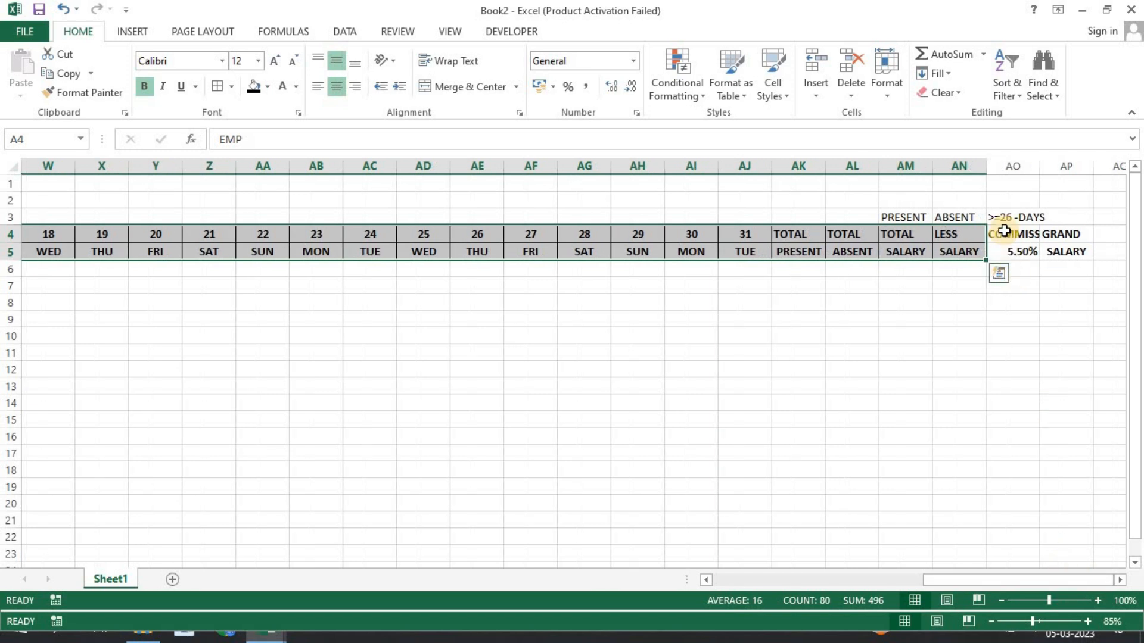
left_click_drag(1006, 234, 1066, 252)
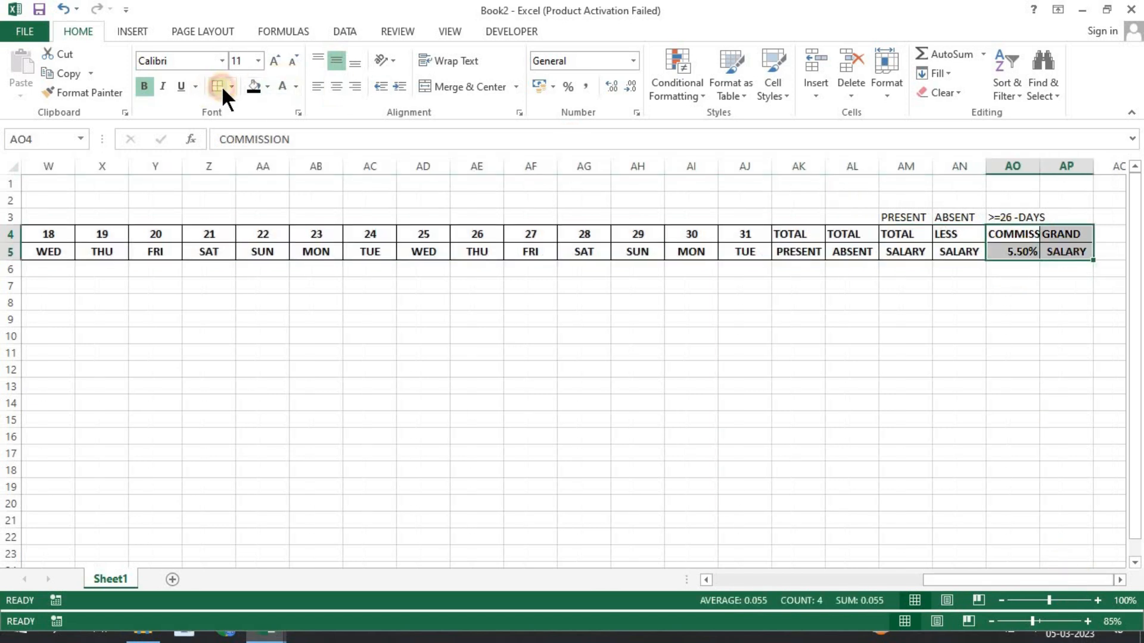
left_click(714, 506)
Fill the employee detail headings A4:E5 with light orange.
left_click_drag(934, 581, 553, 530)
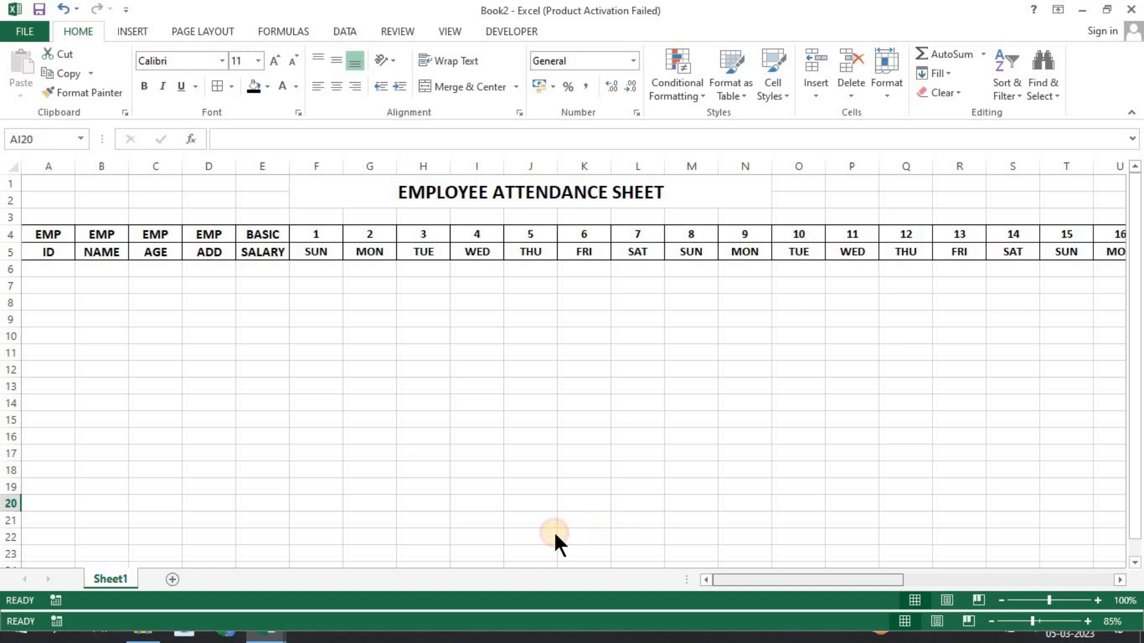
left_click_drag(46, 231, 280, 252)
left_click(267, 86)
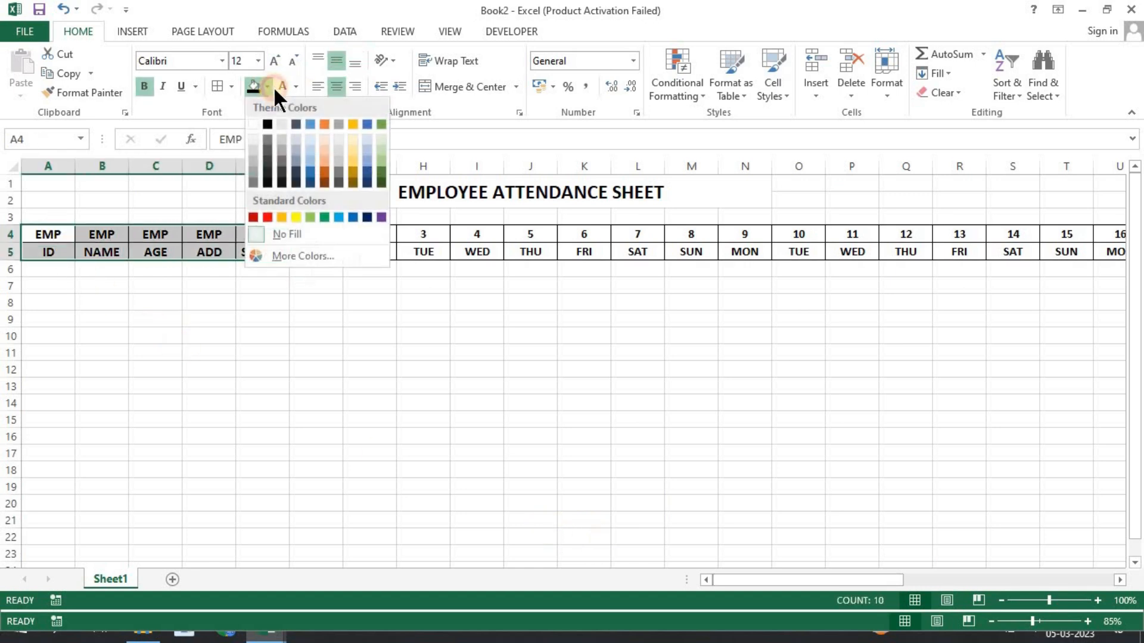
left_click(323, 152)
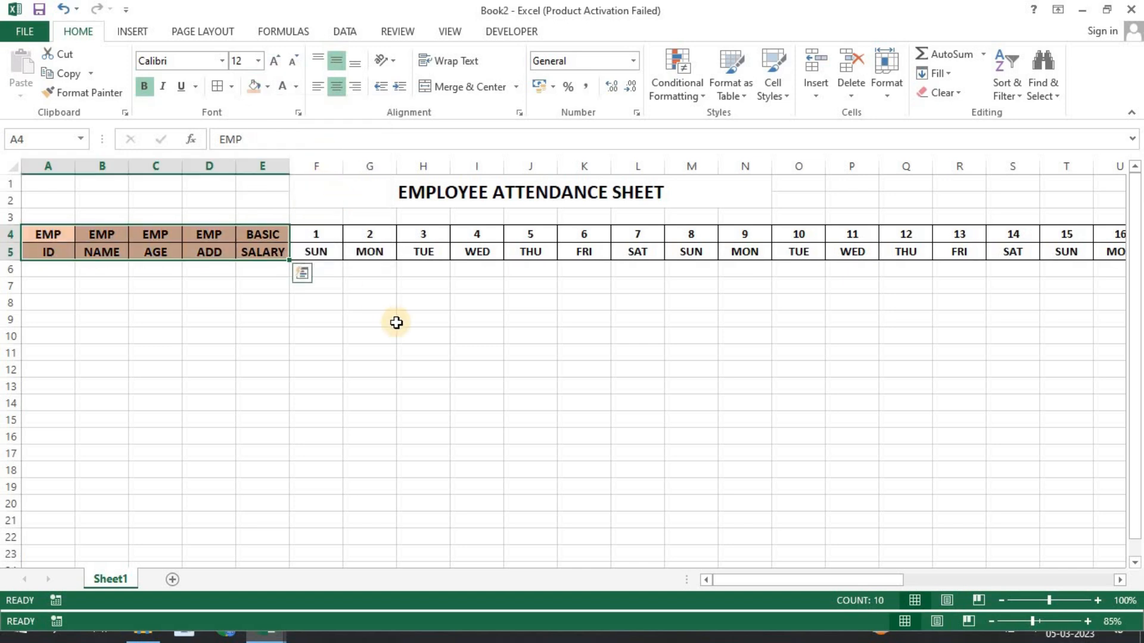
left_click(369, 271)
Fill the 31 date and weekday headings F4:AJ5 with light green.
left_click_drag(310, 227, 1016, 250)
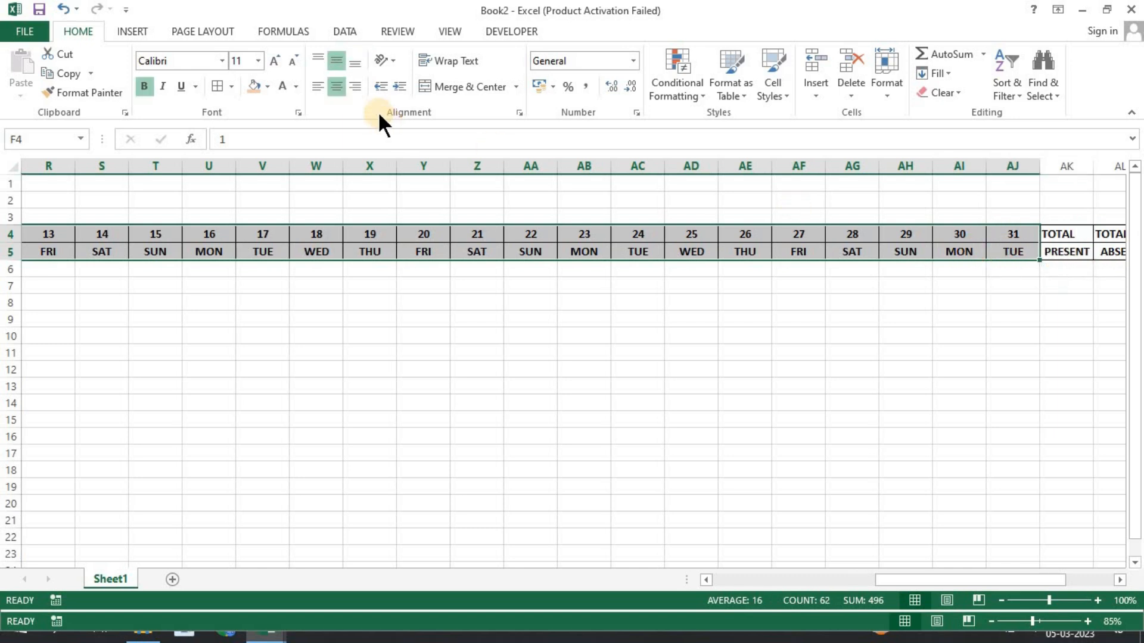
left_click(267, 86)
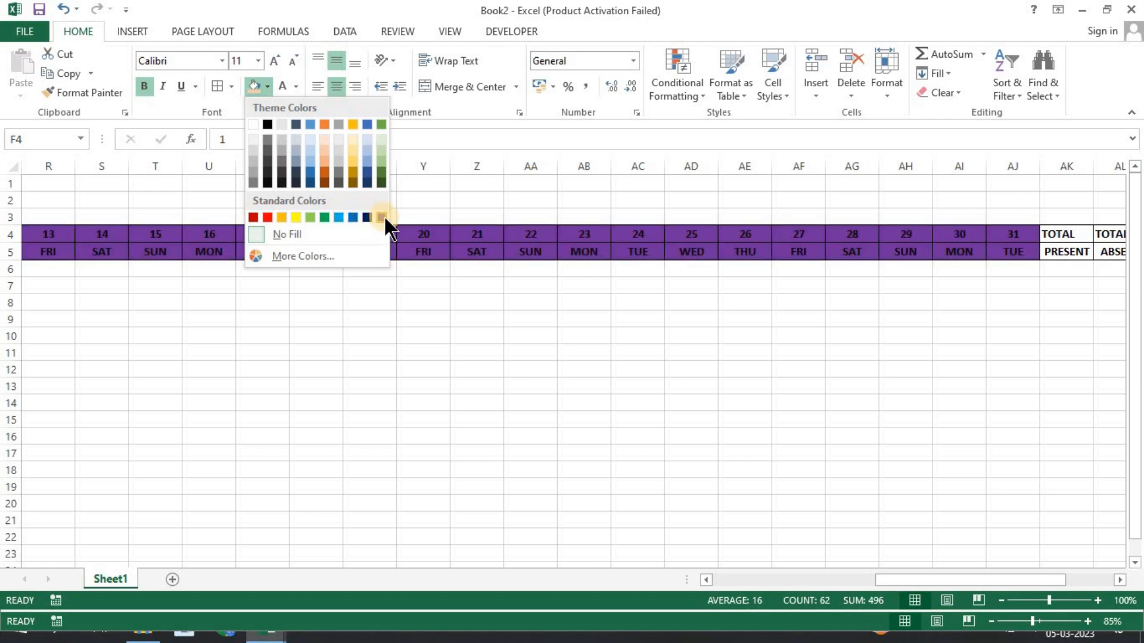
left_click(382, 148)
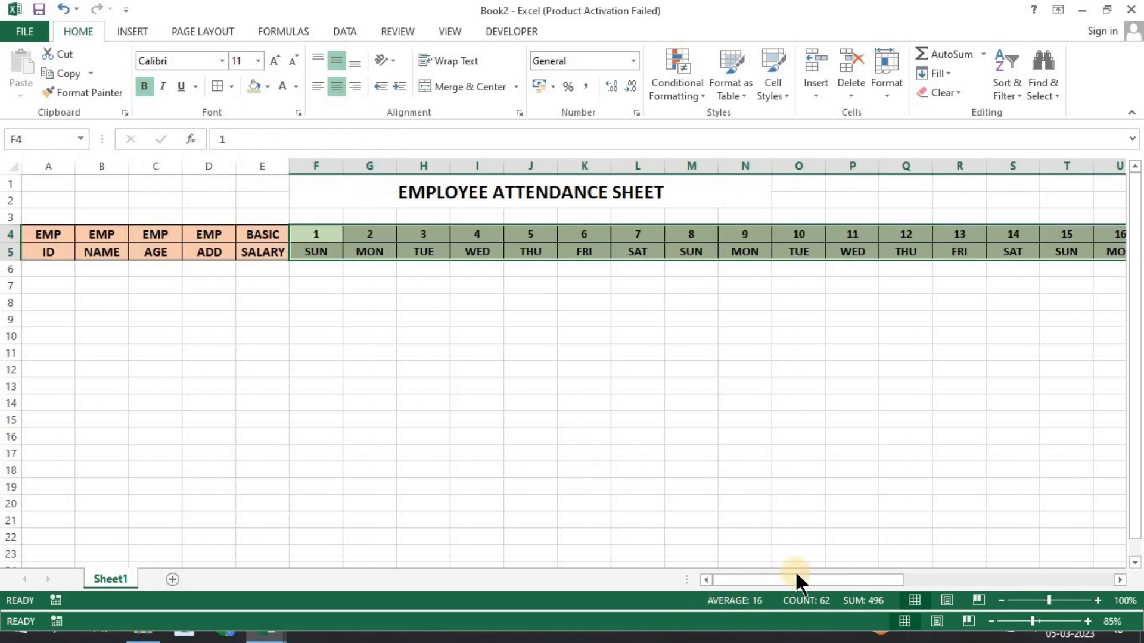
Fill the attendance and salary total headings AK4:AP5 with black and set their font colour to yellow.
left_click_drag(793, 576, 1013, 573)
left_click_drag(786, 234, 1066, 252)
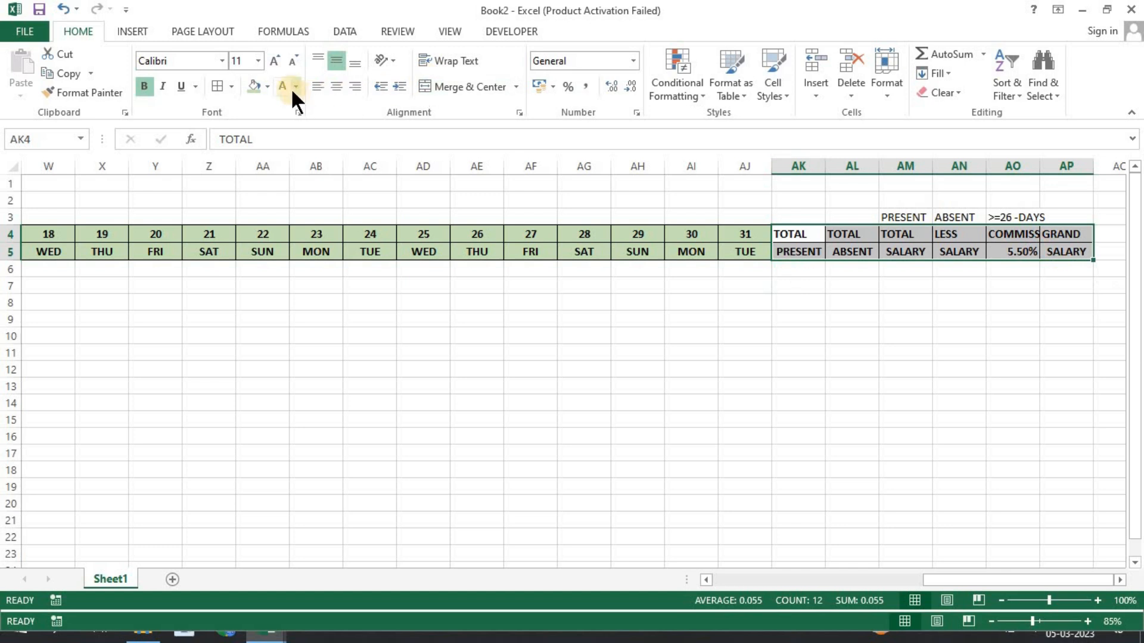
left_click(268, 87)
left_click(268, 121)
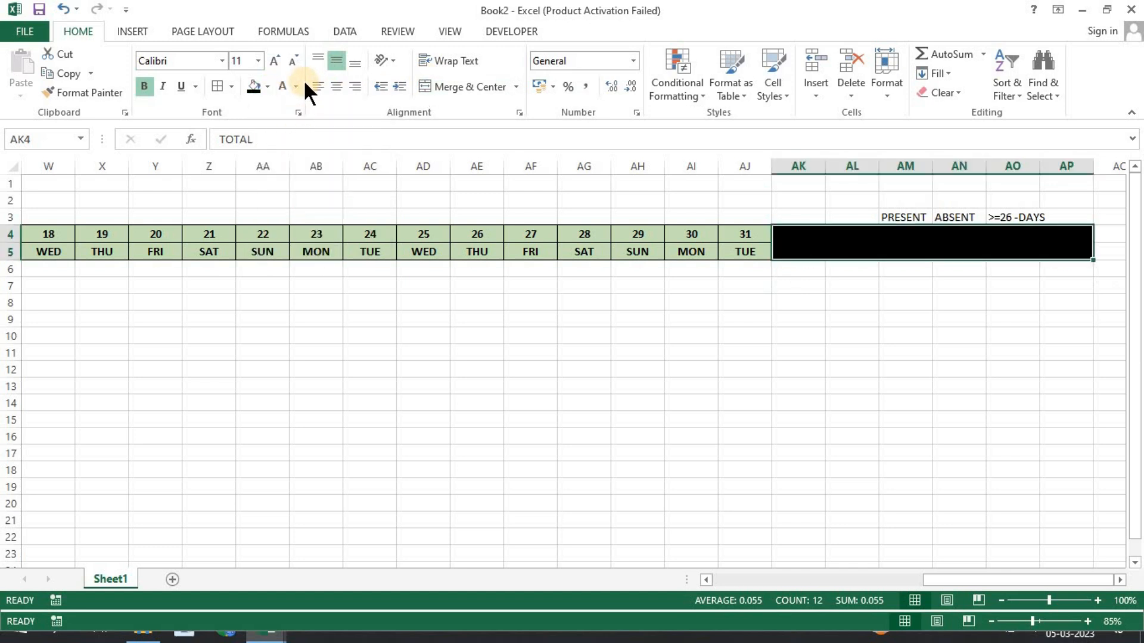
left_click(298, 84)
left_click(319, 235)
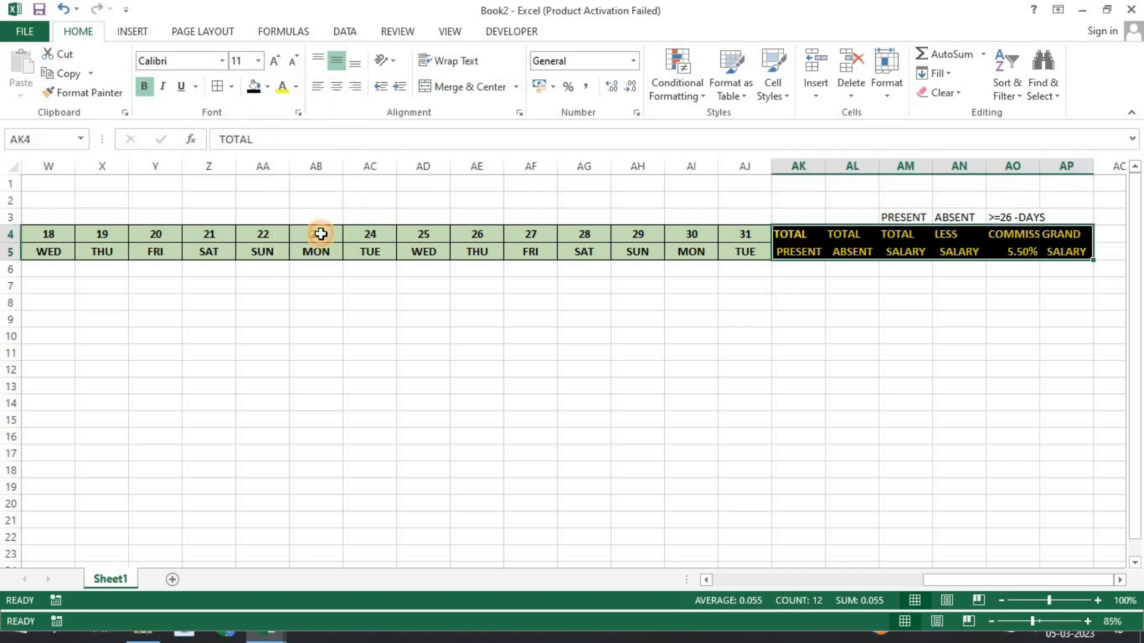
Format the labels in AM3:AO3 with a black fill and white font, and widen column AO slightly.
left_click(564, 384)
left_click_drag(882, 216, 1029, 215)
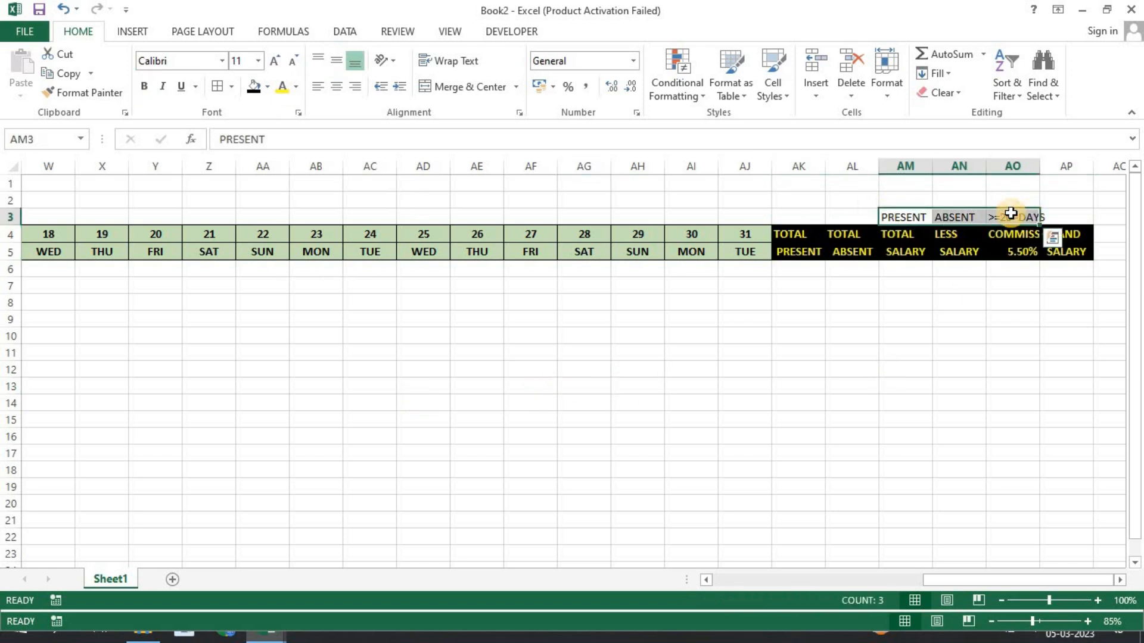
left_click(255, 90)
left_click(296, 87)
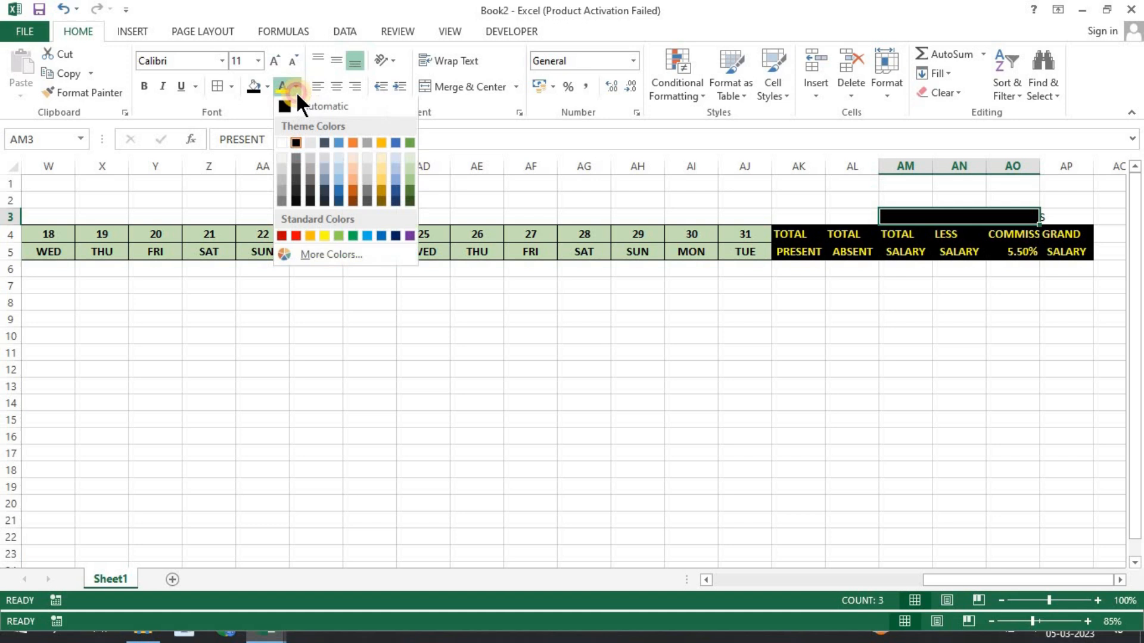
left_click(289, 144)
left_click(637, 436)
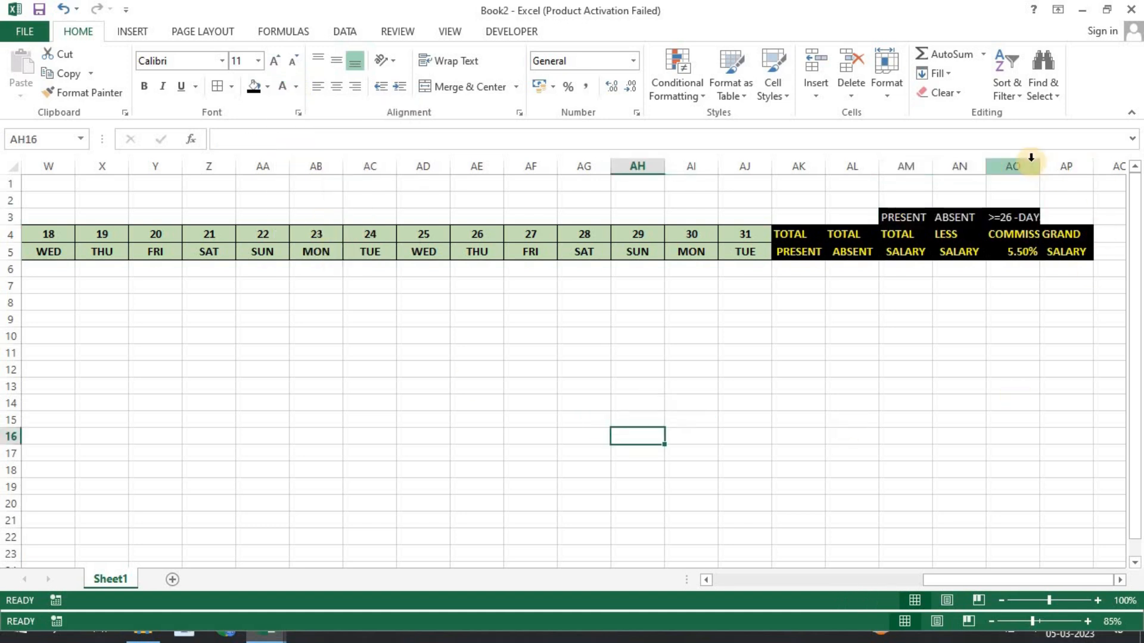
left_click_drag(1040, 167, 1048, 167)
left_click(905, 353)
Enter the first employee ID in A6 and fill the ID series down through A15.
left_click_drag(923, 579, 610, 539)
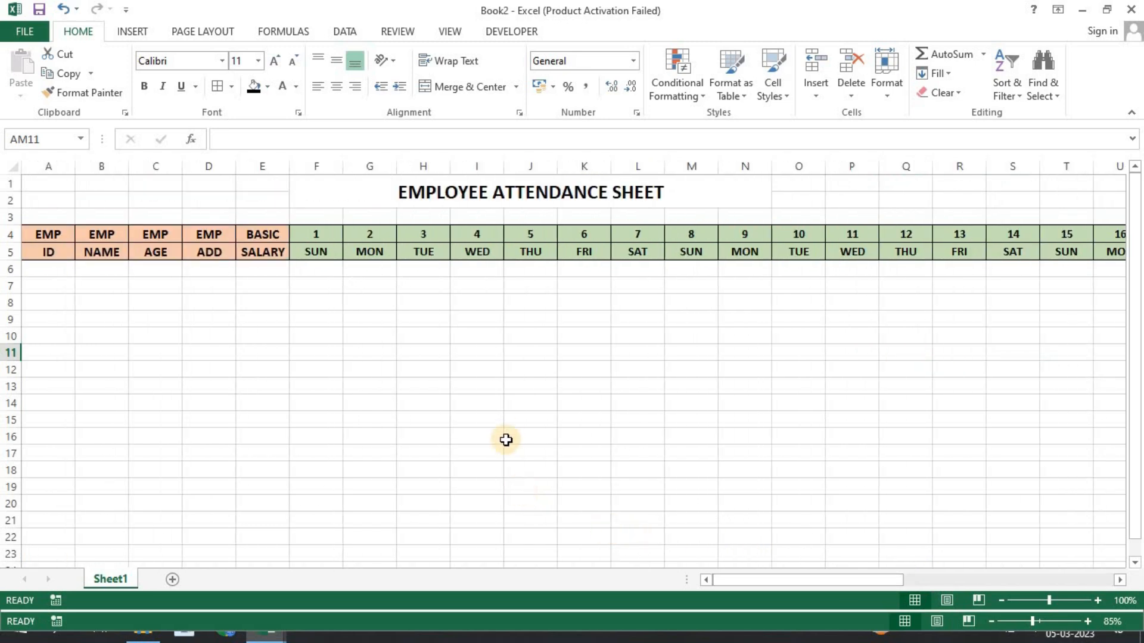
left_click(43, 270)
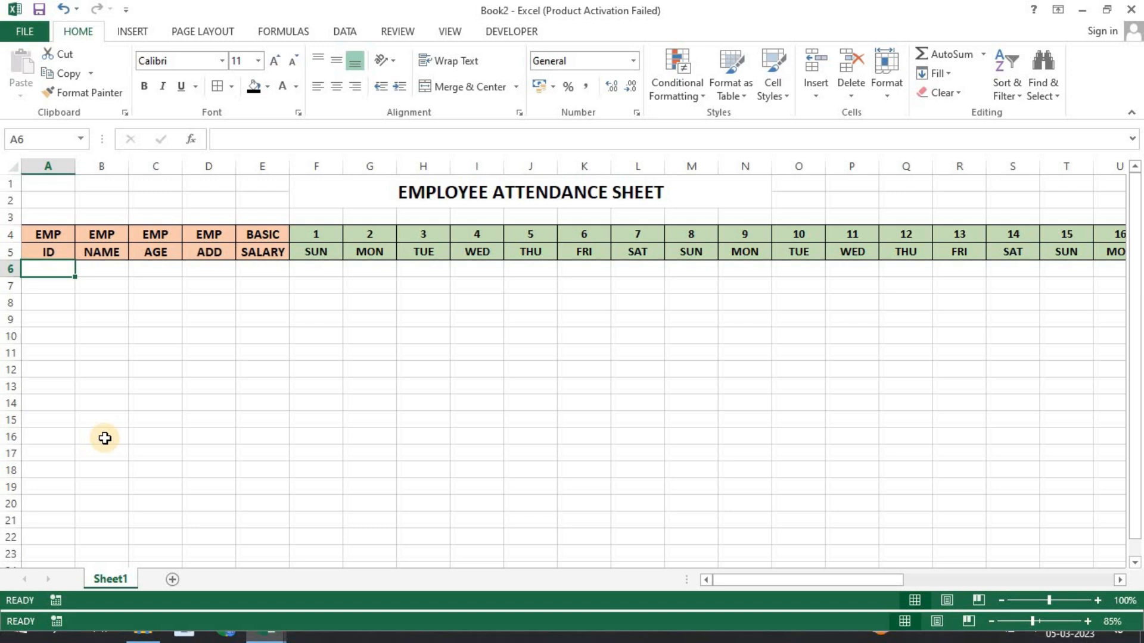
type("EMP101")
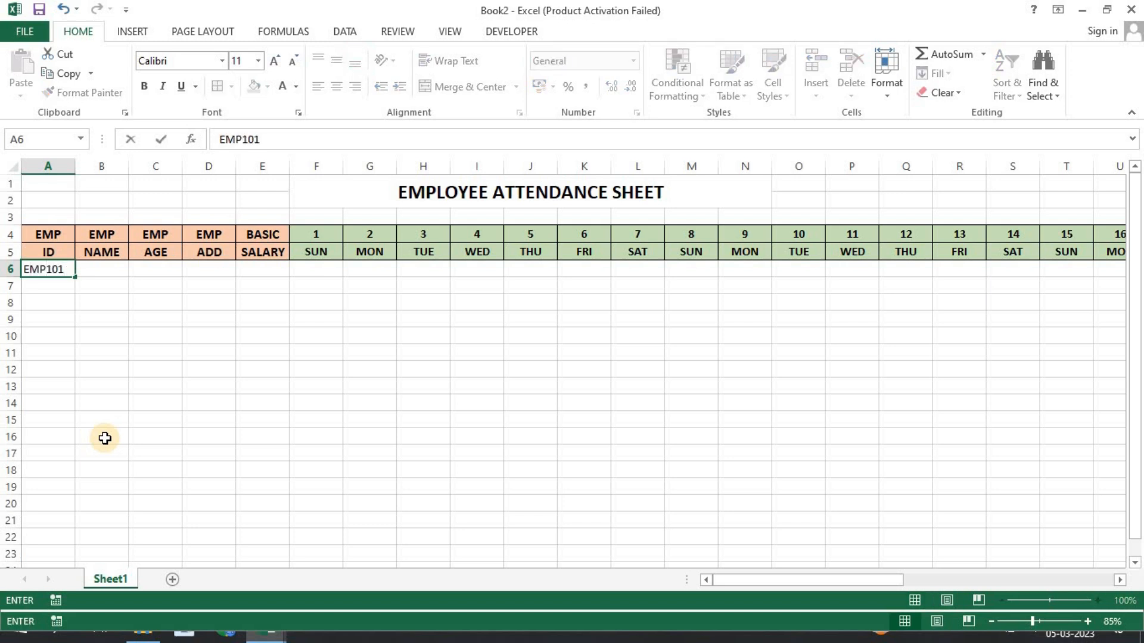
left_click(86, 383)
left_click(69, 270)
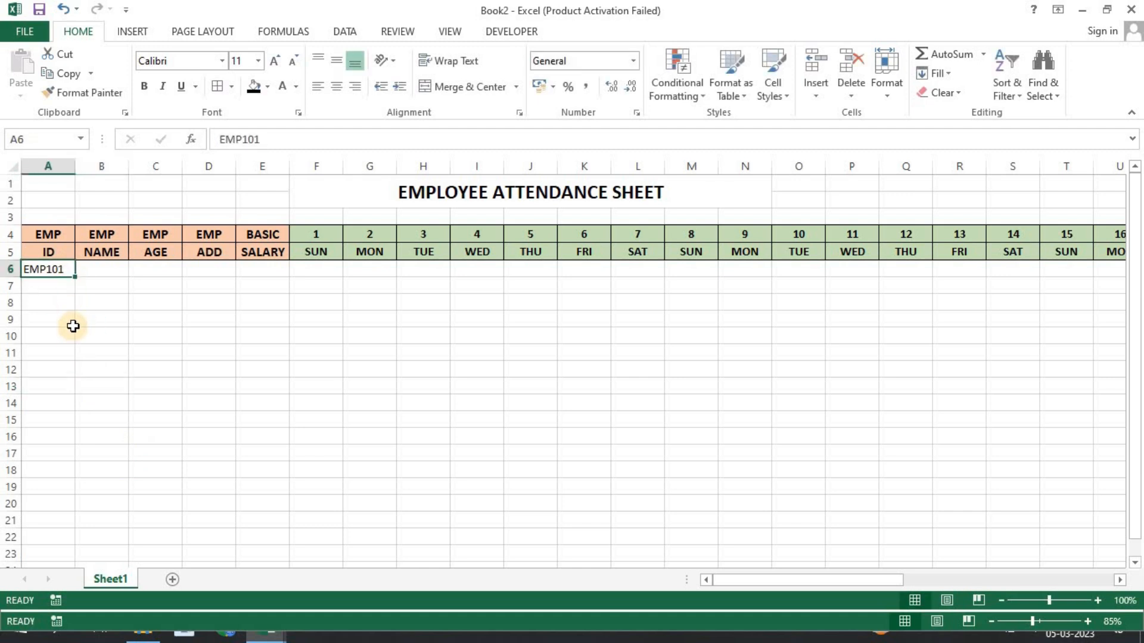
left_click_drag(75, 277, 71, 424)
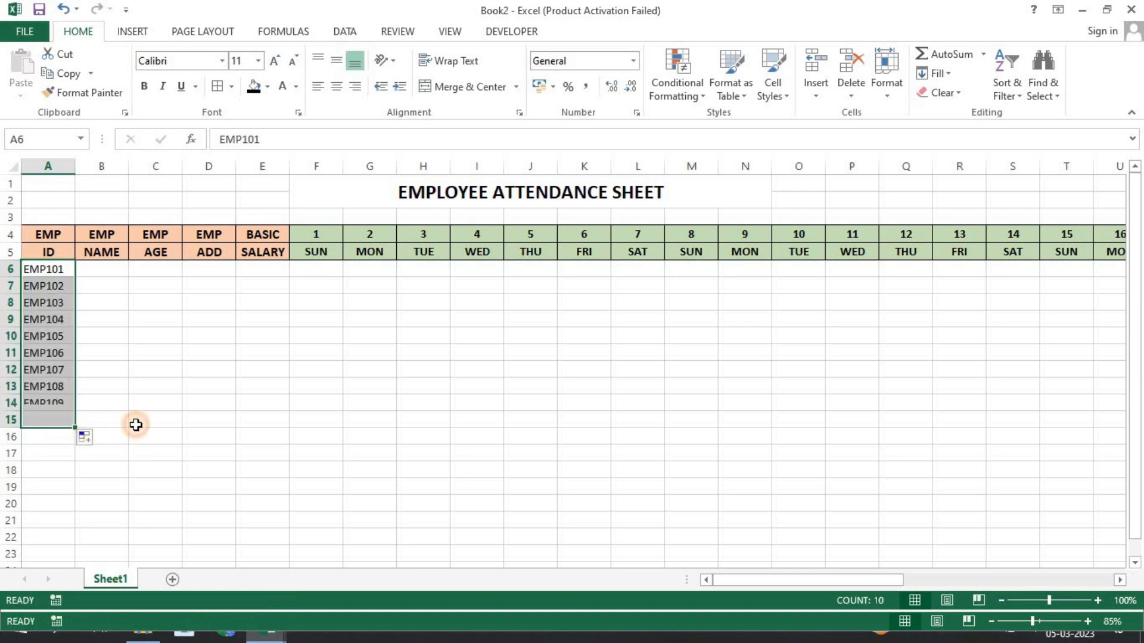
left_click(140, 404)
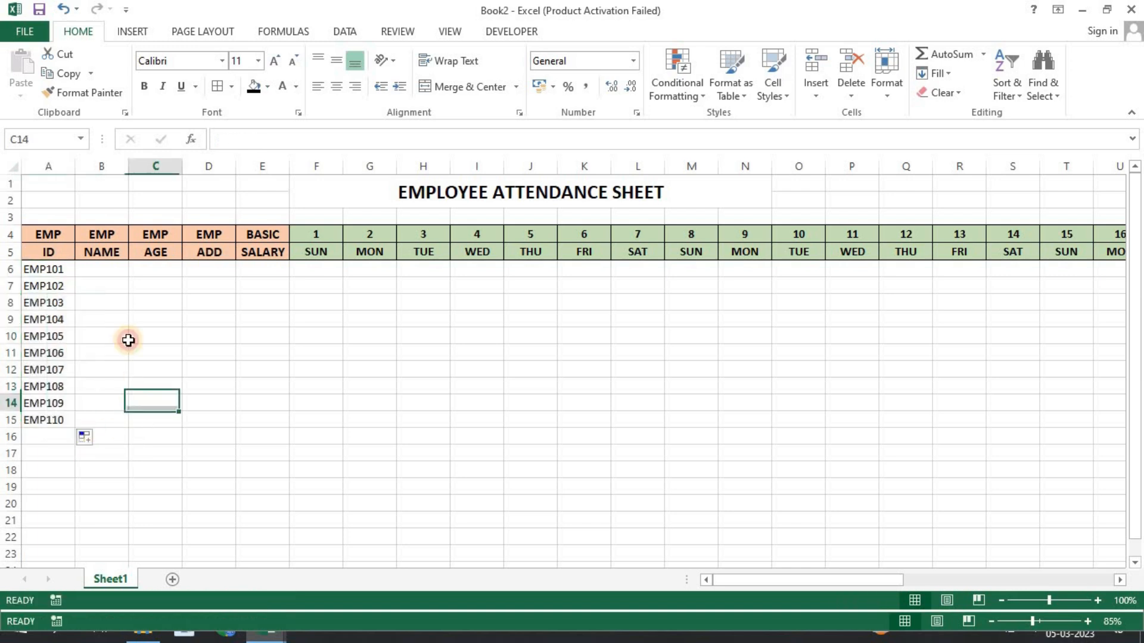
Enter the ten employees' first names in uppercase in B6:B15 of the EMP NAME column.
left_click(100, 272)
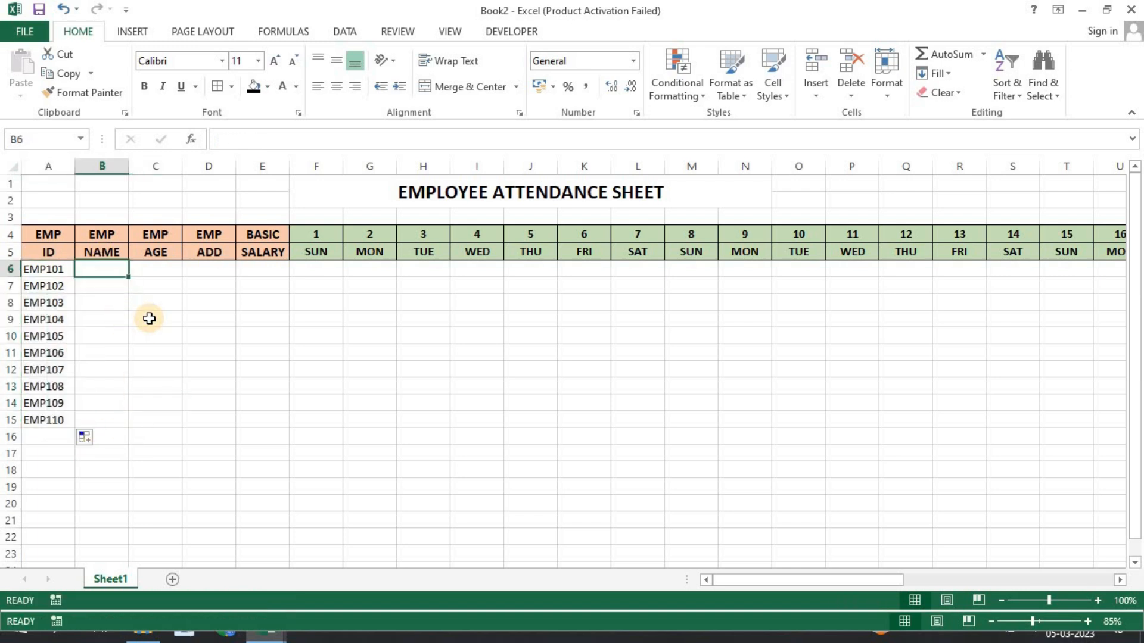
type("ALAM")
key("Return")
type("SURESH")
key("Return")
type("PANKAJ")
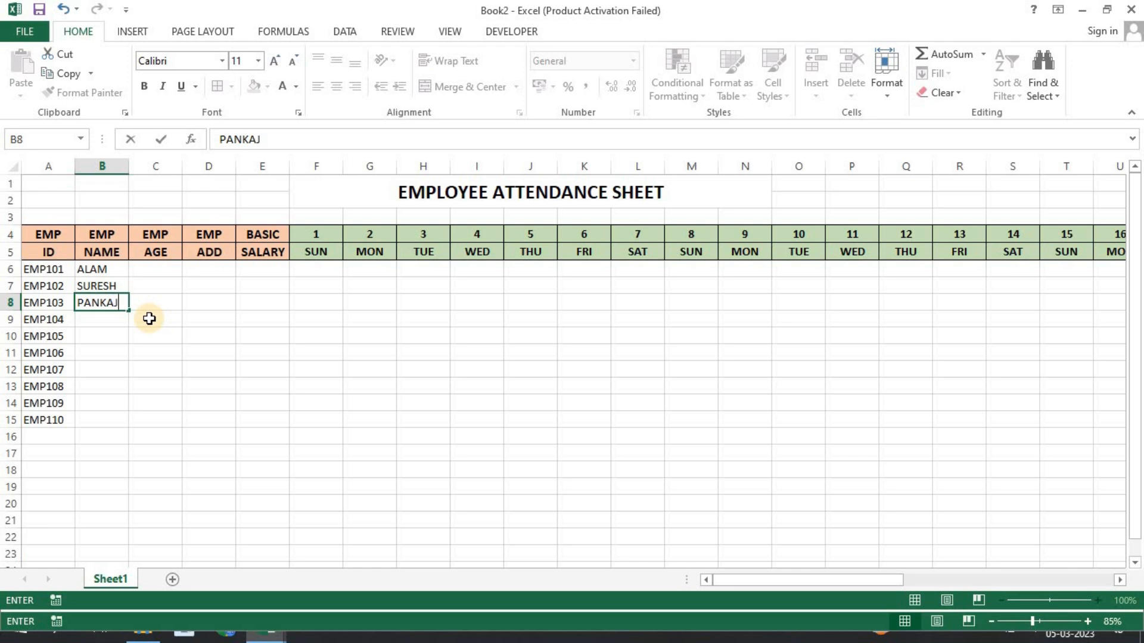
key("Return")
type("NEERA")
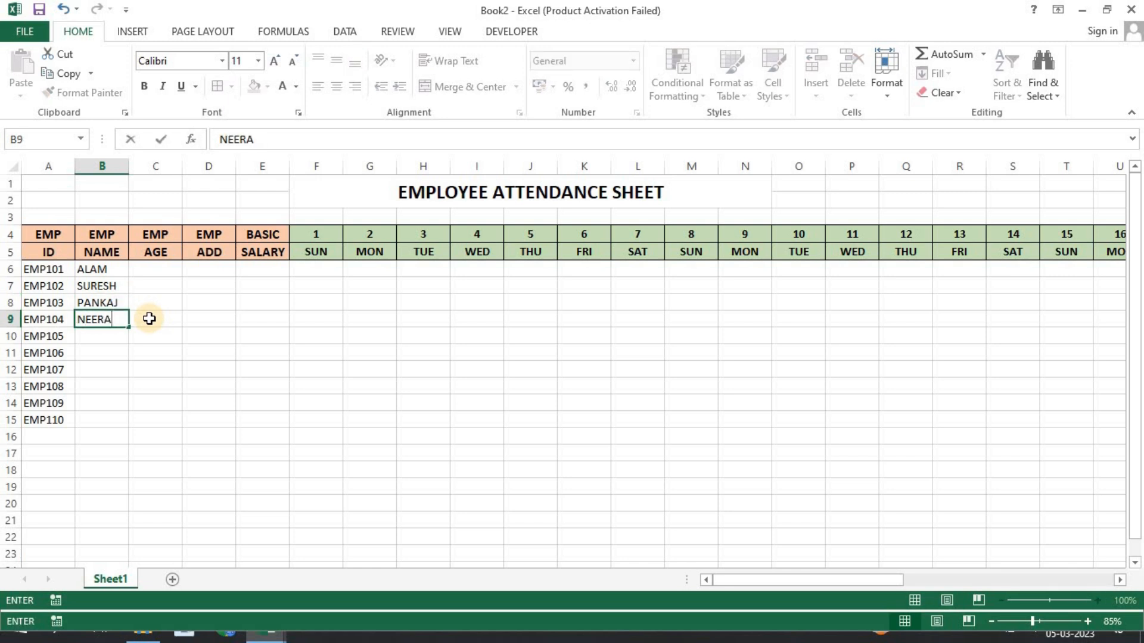
type("J")
key("Return")
type("RAHU")
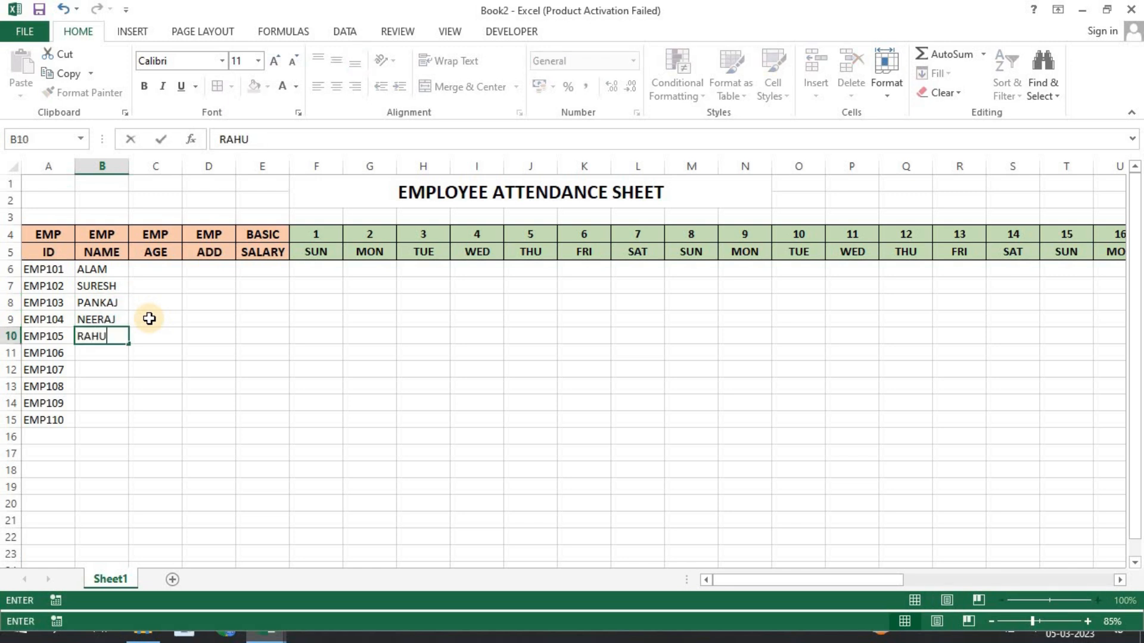
type("L")
key("Return")
type("RAKESH")
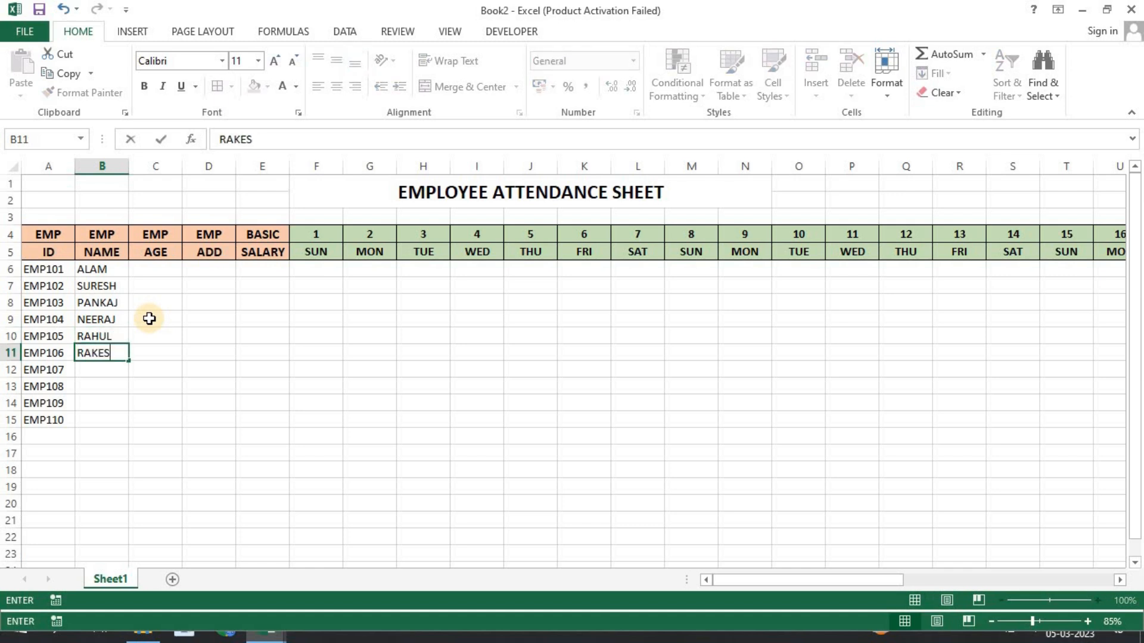
key("Return")
type("PINKI")
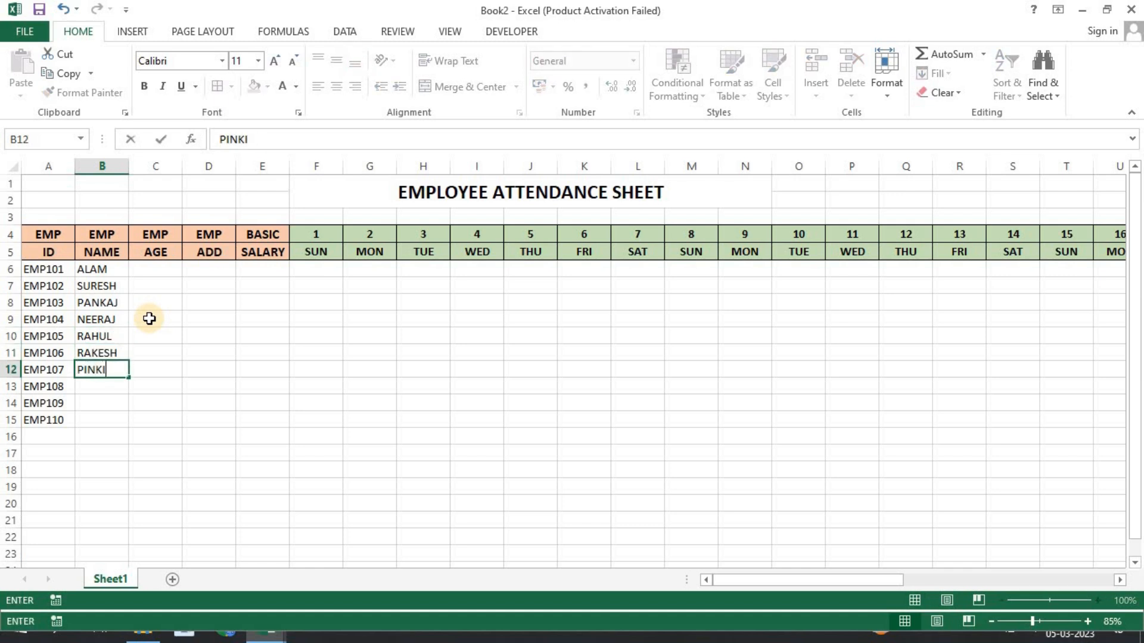
key("Return")
type("SULT")
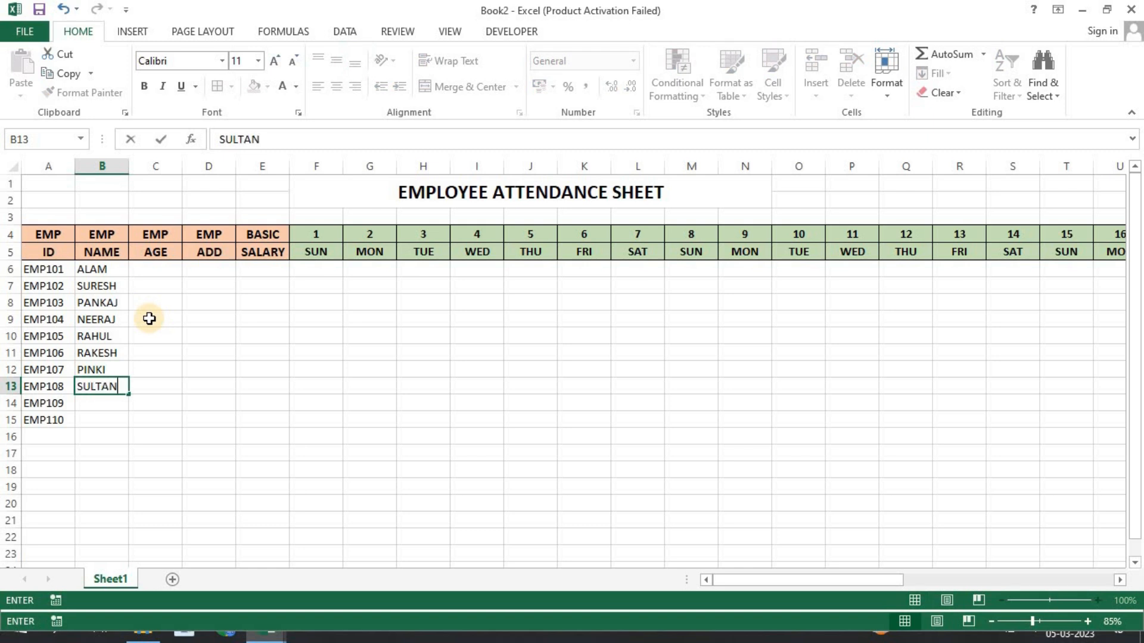
type("AN")
key("Return")
type("MUKESH")
key("Return")
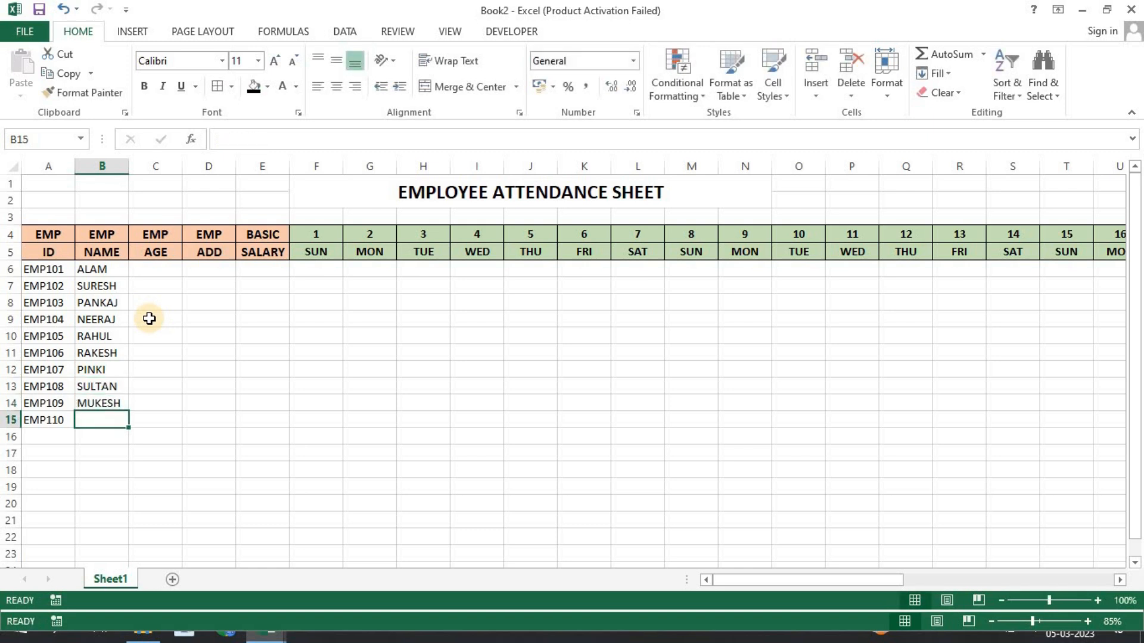
type("ARMAN")
key("Right")
Enter the employee ages in C6:C15 in order: 21, 25, 23, 28, 27, 29, 22, 26, 21, 23.
key("Up")
key("Up")
key("Up")
key("Up")
key("Up")
key("Up")
key("Up")
key("Up")
key("Up")
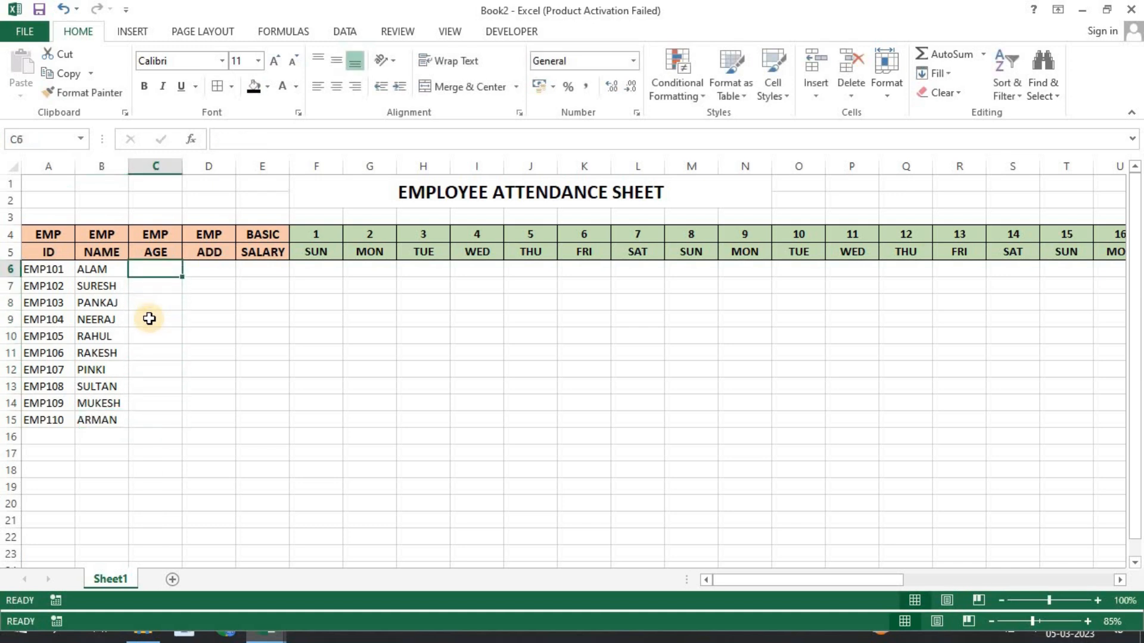
type("21")
key("Return")
type("25")
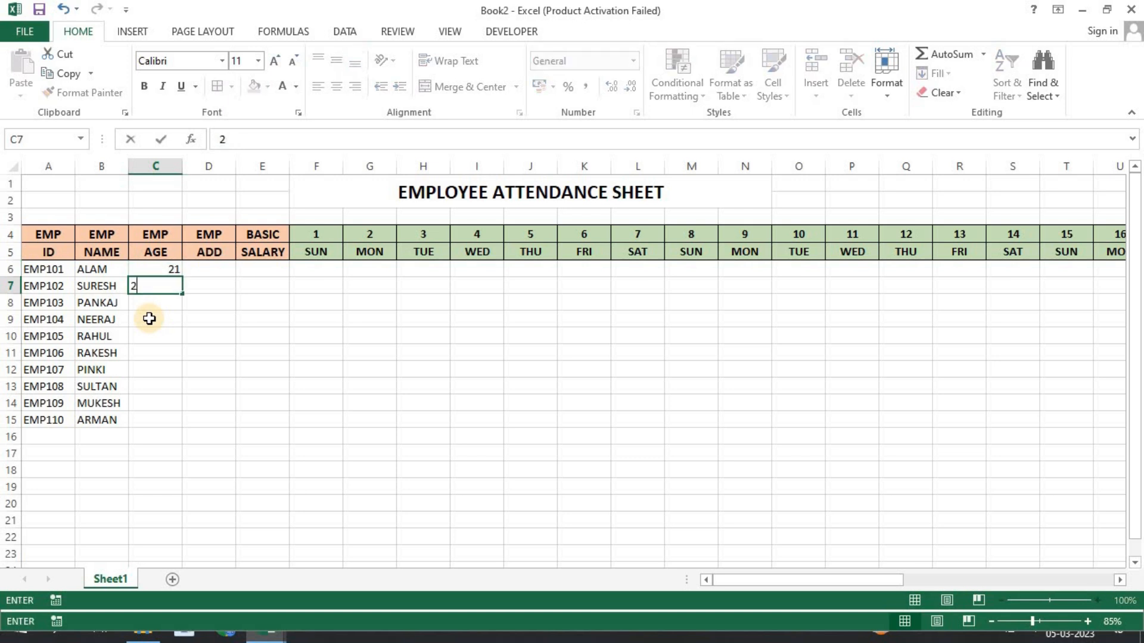
key("Return")
type("23")
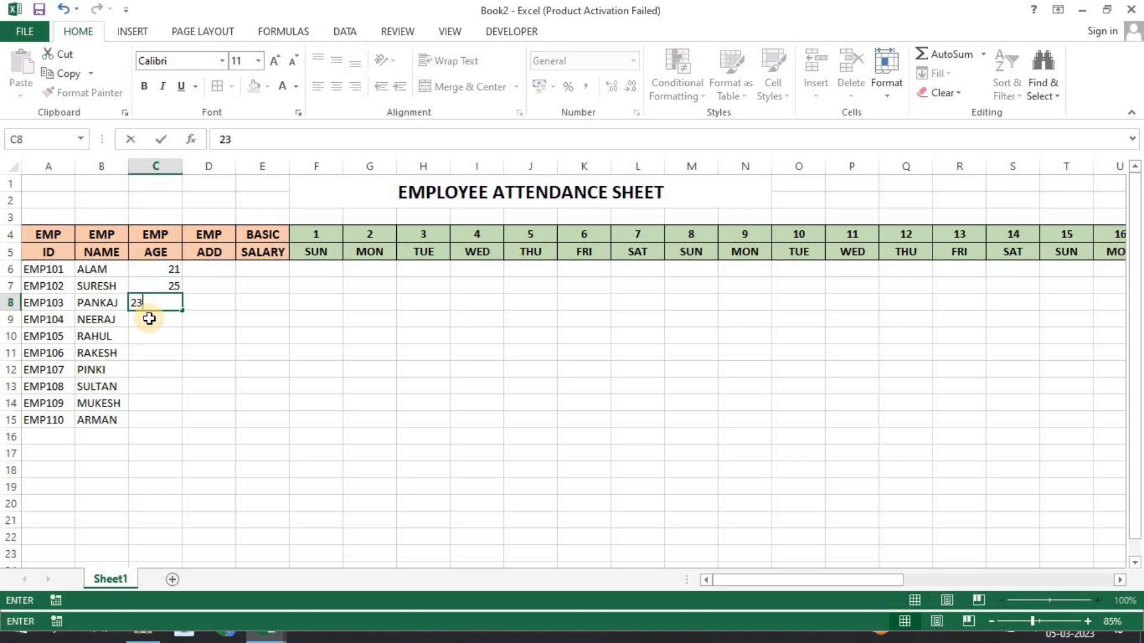
key("Return")
type("28")
key("Return")
type("27")
key("Return")
type("29")
key("Return")
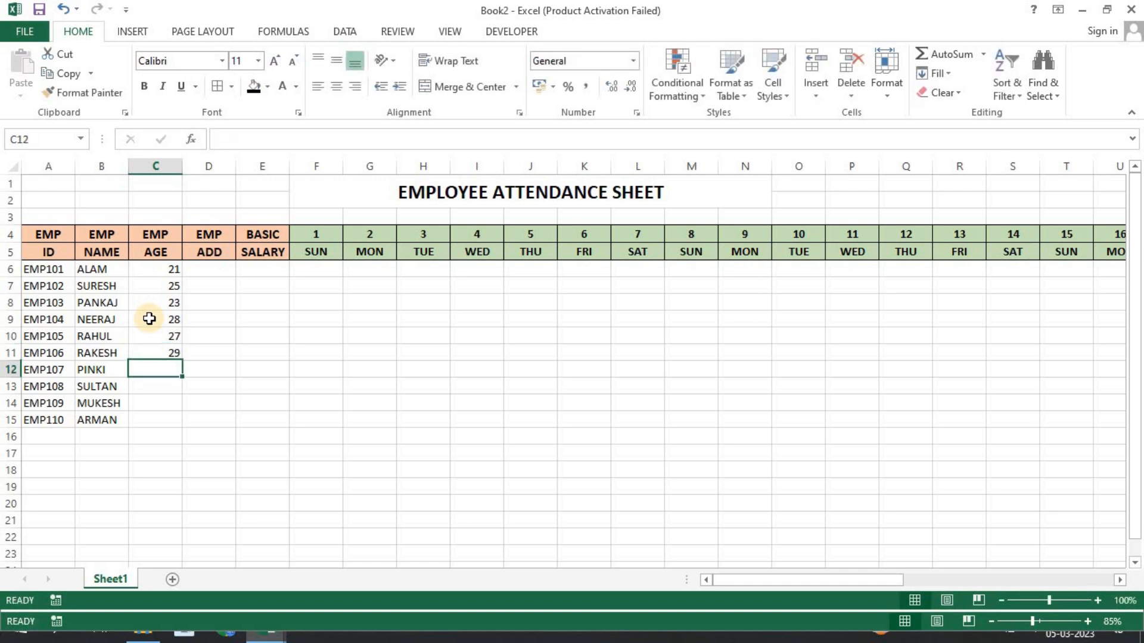
type("22")
key("Return")
type("26")
key("Return")
type("21")
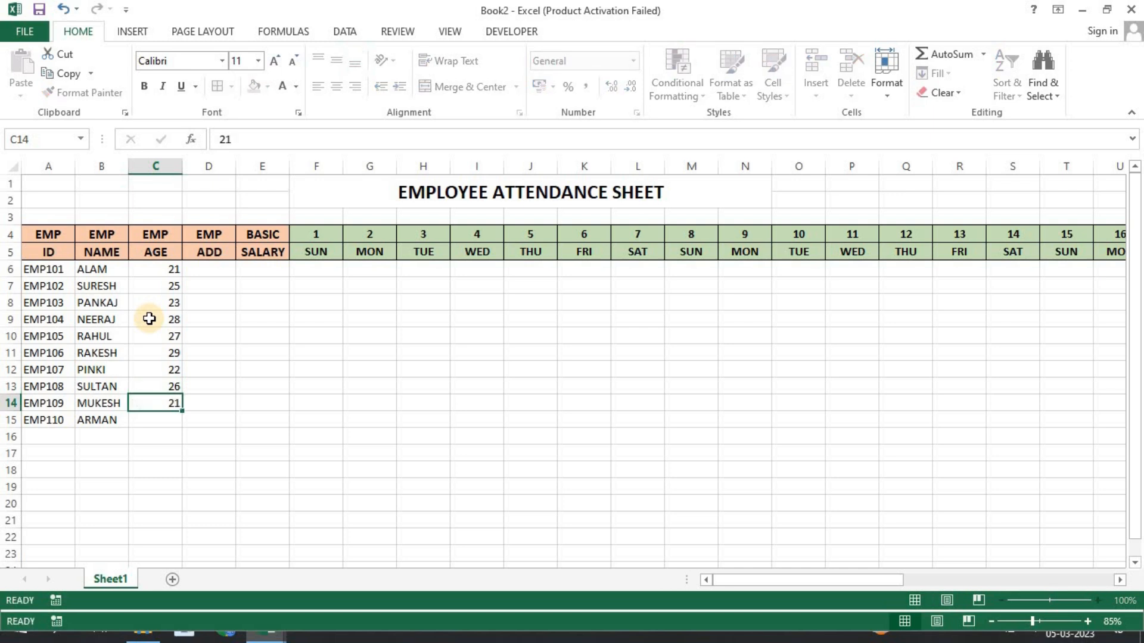
key("Return")
type("23")
key("Tab")
Enter MUMBAI as the first employee's address in D6.
key("Up")
key("Up")
key("Up")
key("Up")
key("Up")
key("Up")
key("Up")
key("Up")
key("Up")
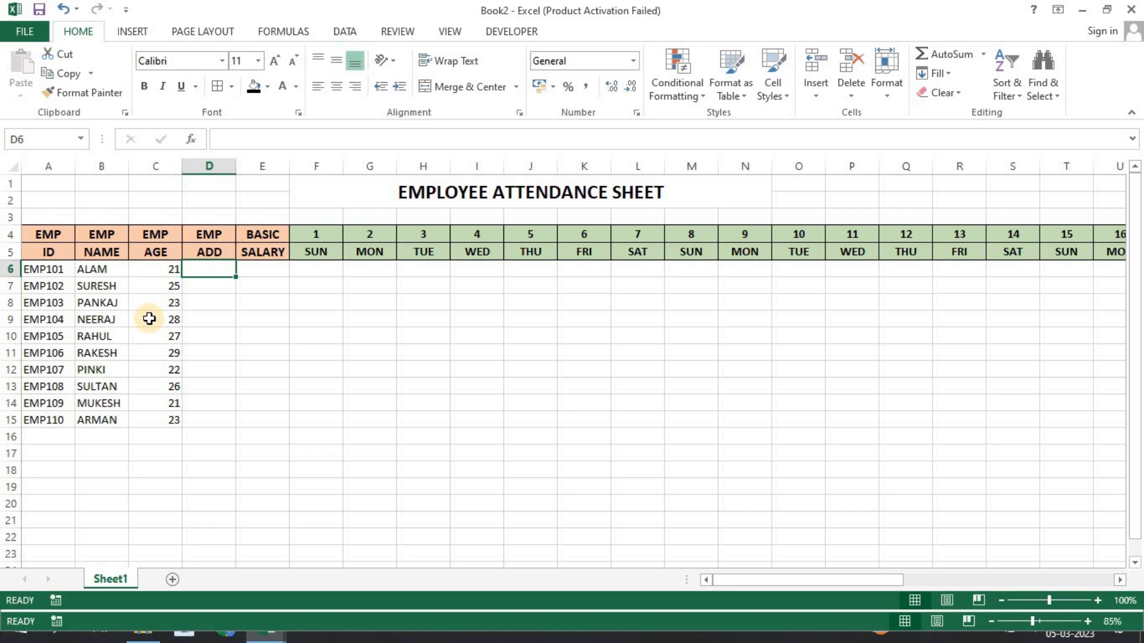
type("MUMBAI")
key("Return")
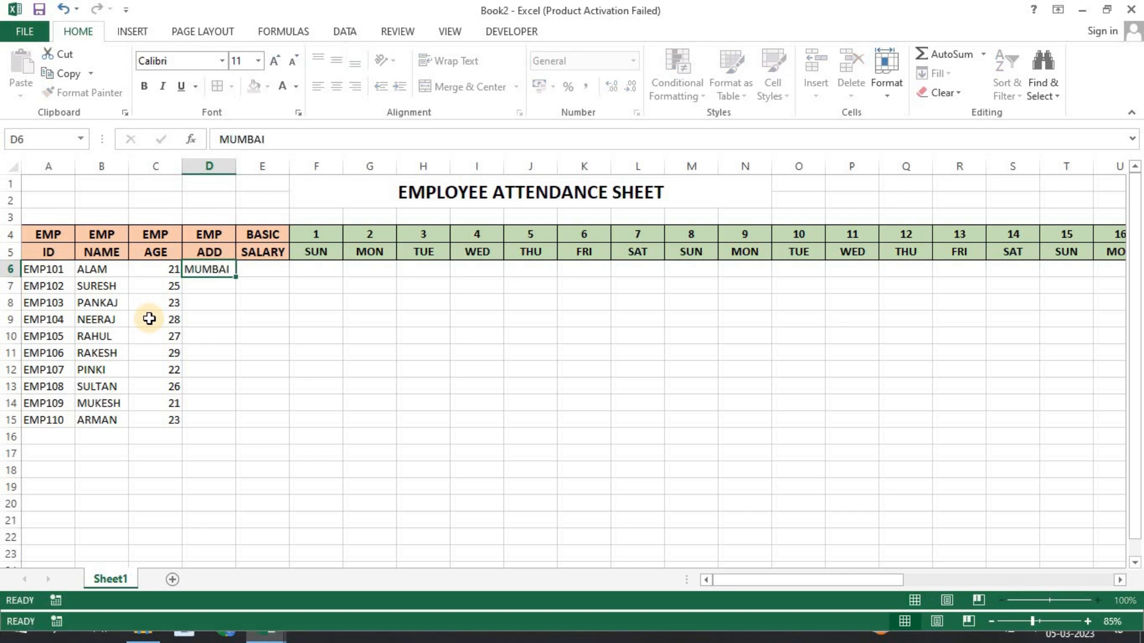
Copy the MUMBAI entry from D6 into D7:D15 for the remaining employees.
key("Up")
key("Down")
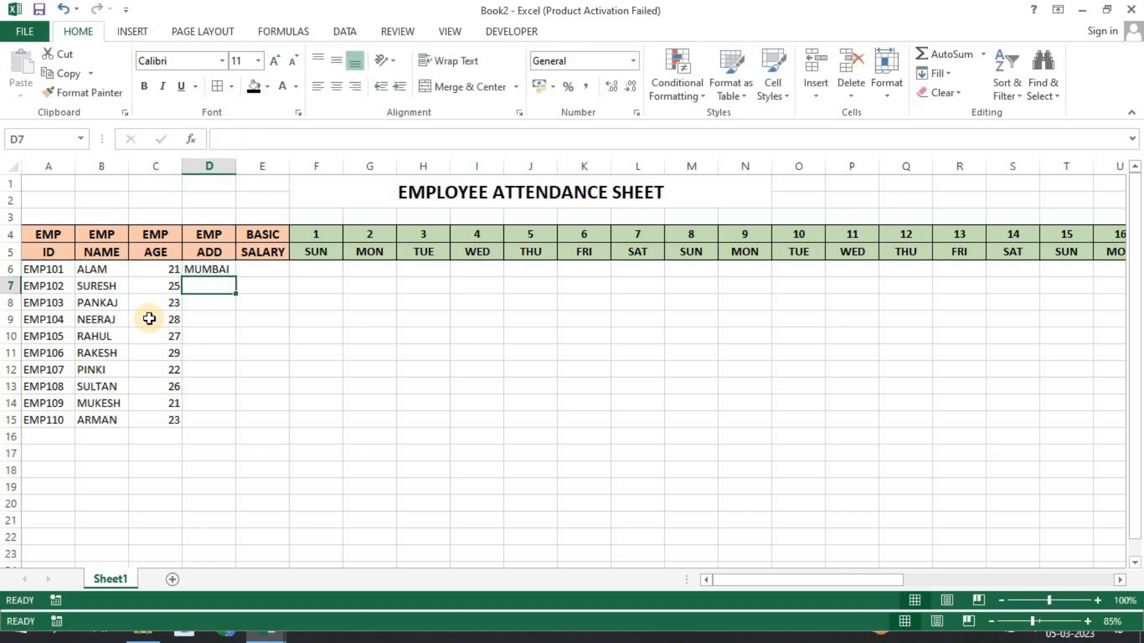
key("Up")
key("ctrl+c")
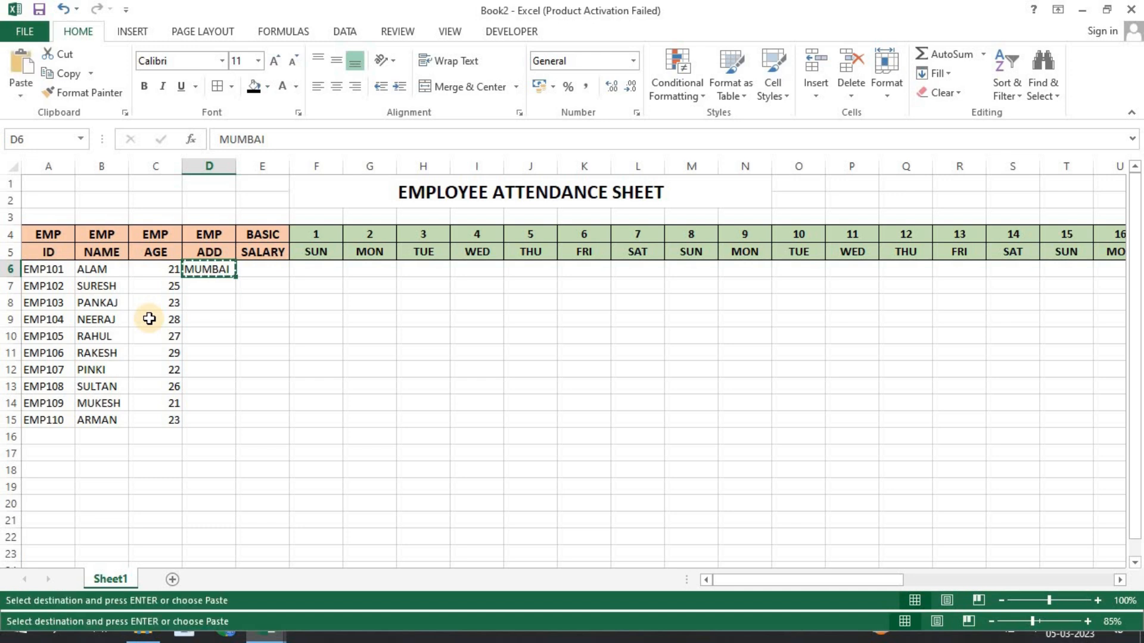
key("Down")
key("shift+Down")
key("shift+Down")
key("shift+Down")
key("shift+Down")
key("shift+Down")
key("shift+Down")
key("shift+Down")
key("shift+Down")
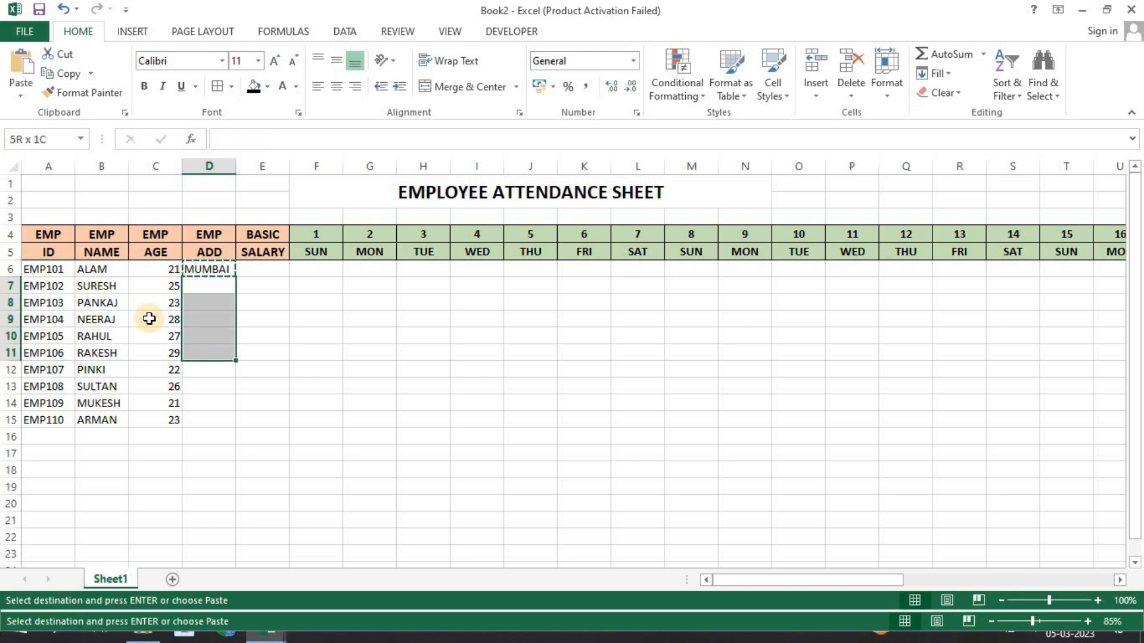
key("ctrl+v")
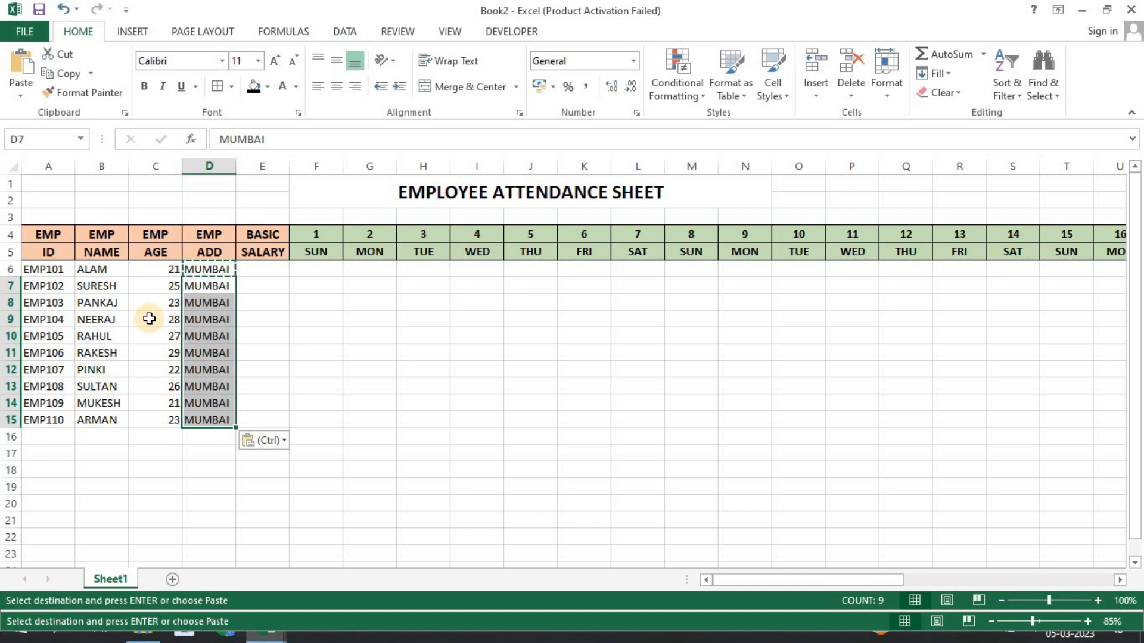
Add the label 30--DAYS in E3 above the BASIC SALARY heading.
key("Right")
key("Up")
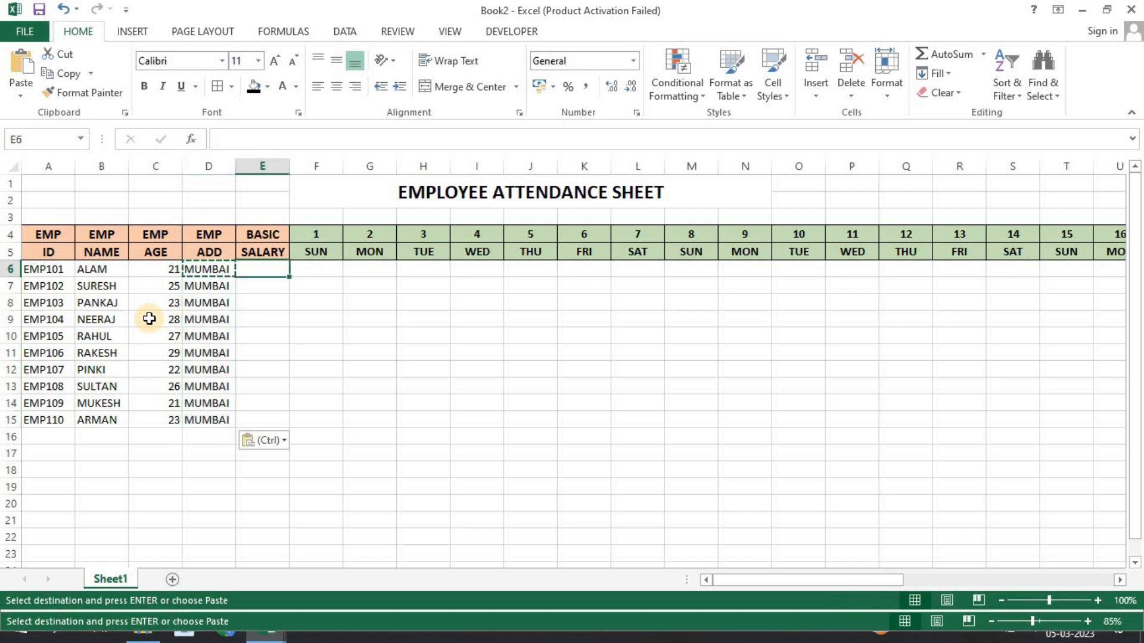
key("Up")
key("Up")
key("Up")
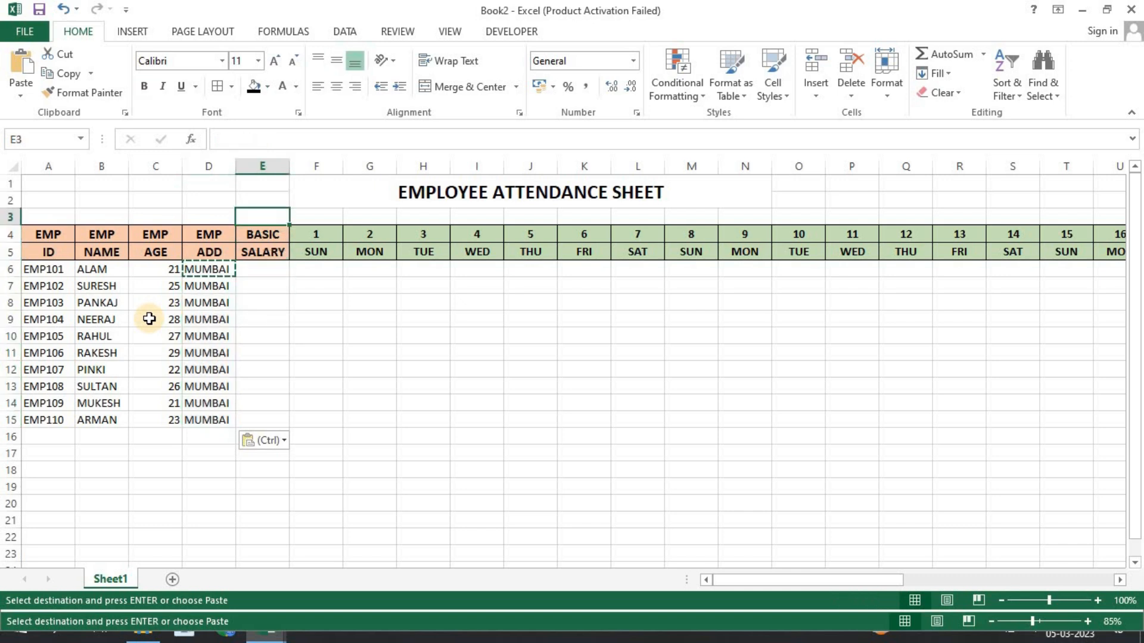
type("30--DAY")
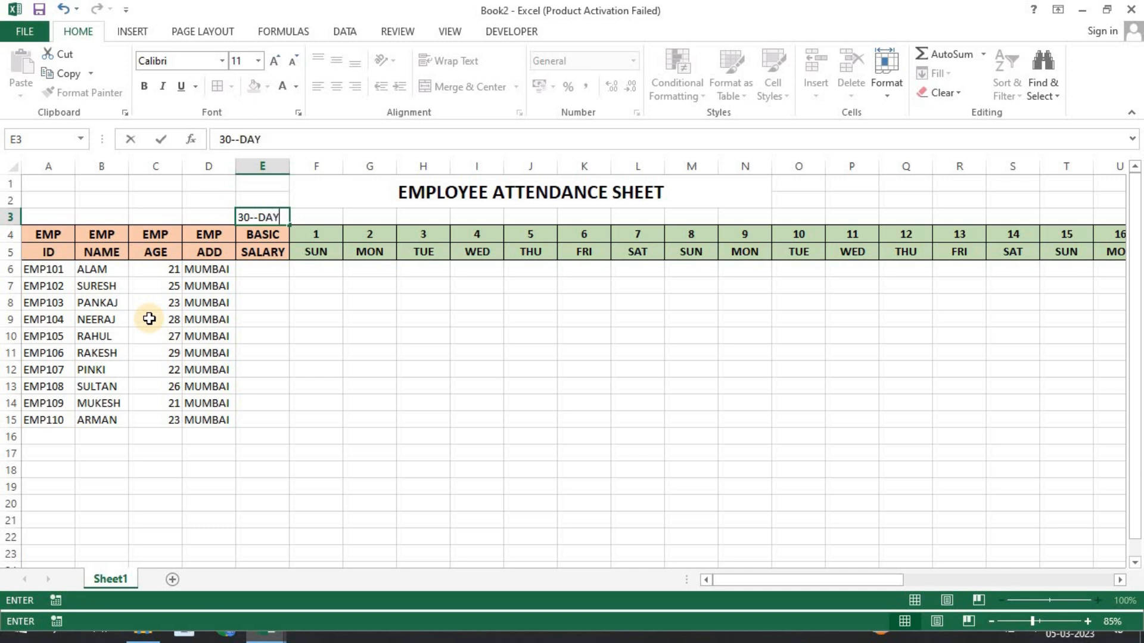
type("S")
key("Return")
Enter the basic salaries in E6:E15 in order: 19500, 16800, 15600, 18700, 19500, 13600, 12500, 18500, 19400, 16700.
key("Down")
key("Down")
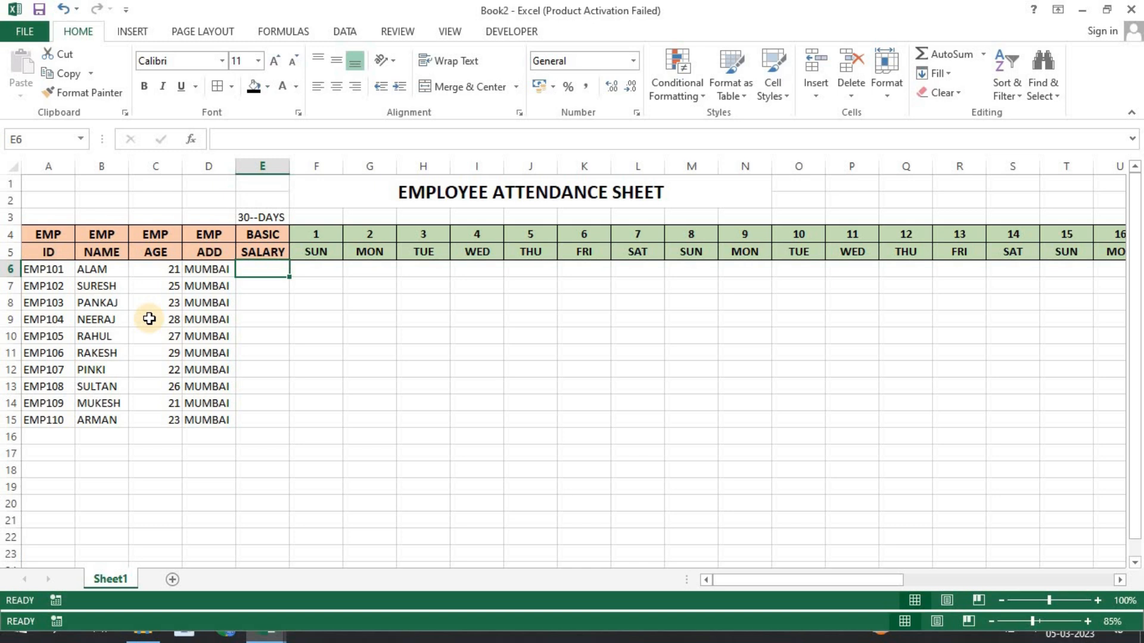
type("1")
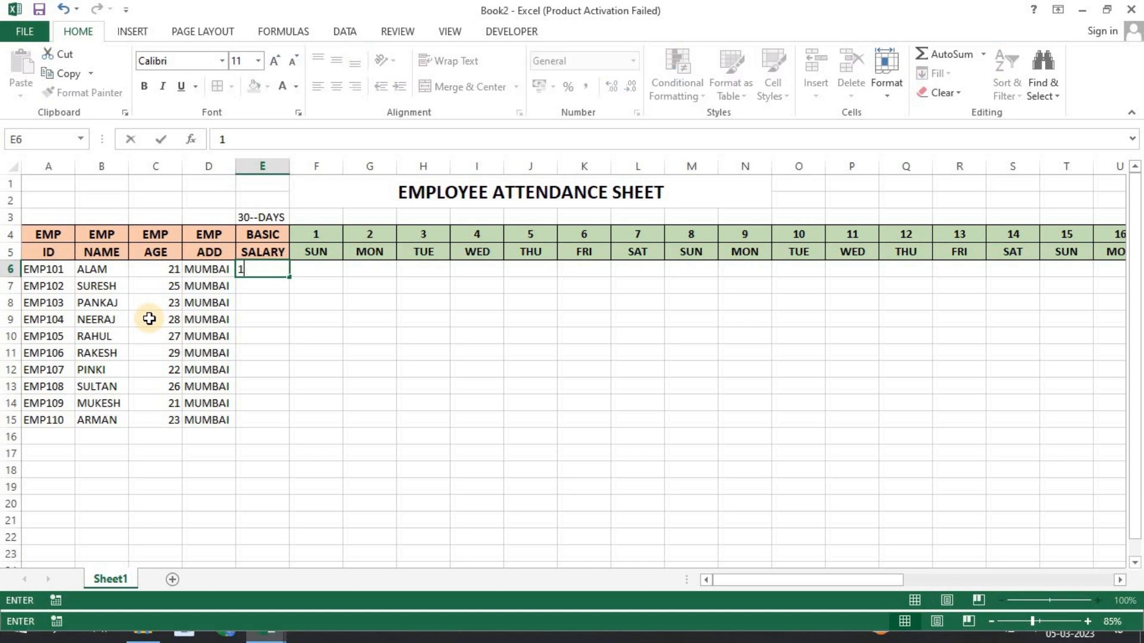
type("9500")
key("Return")
type("168")
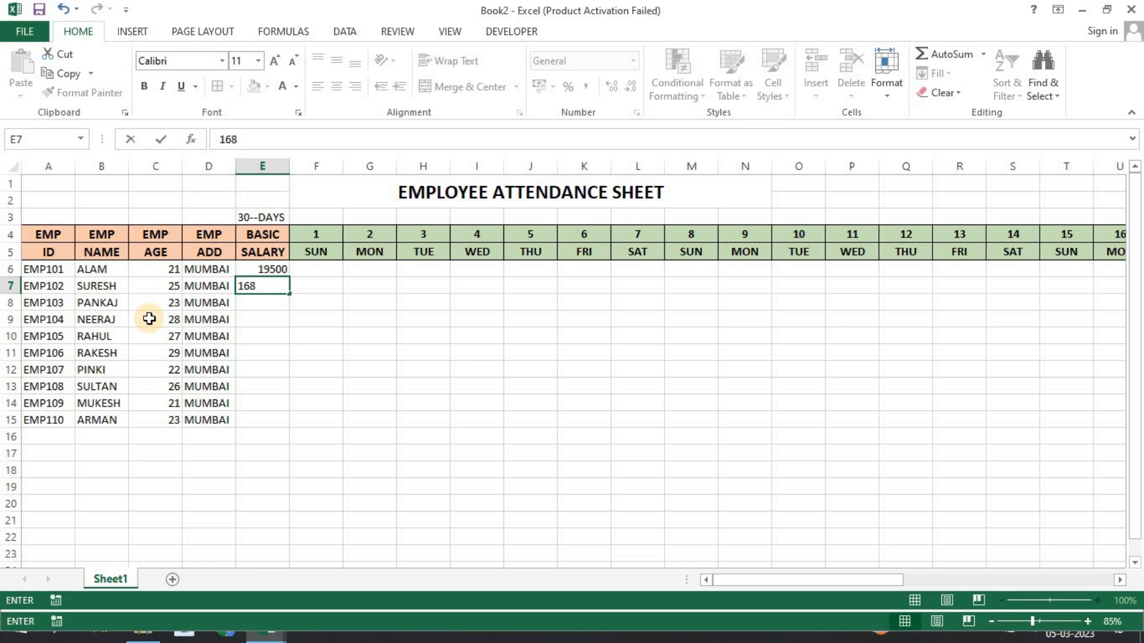
type("00")
key("Return")
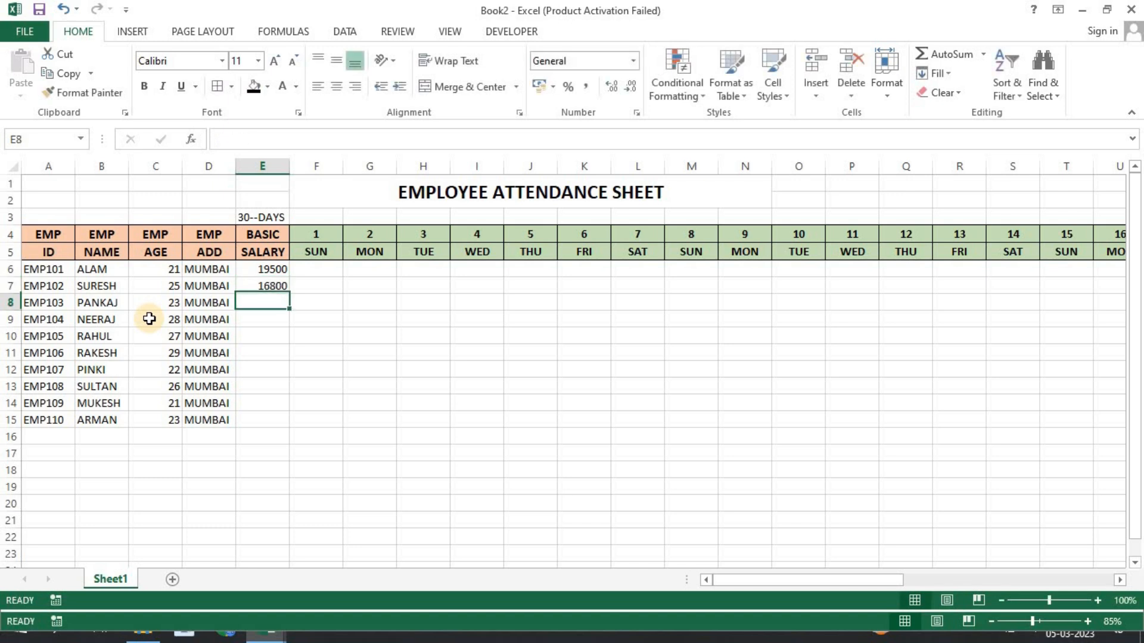
type("156")
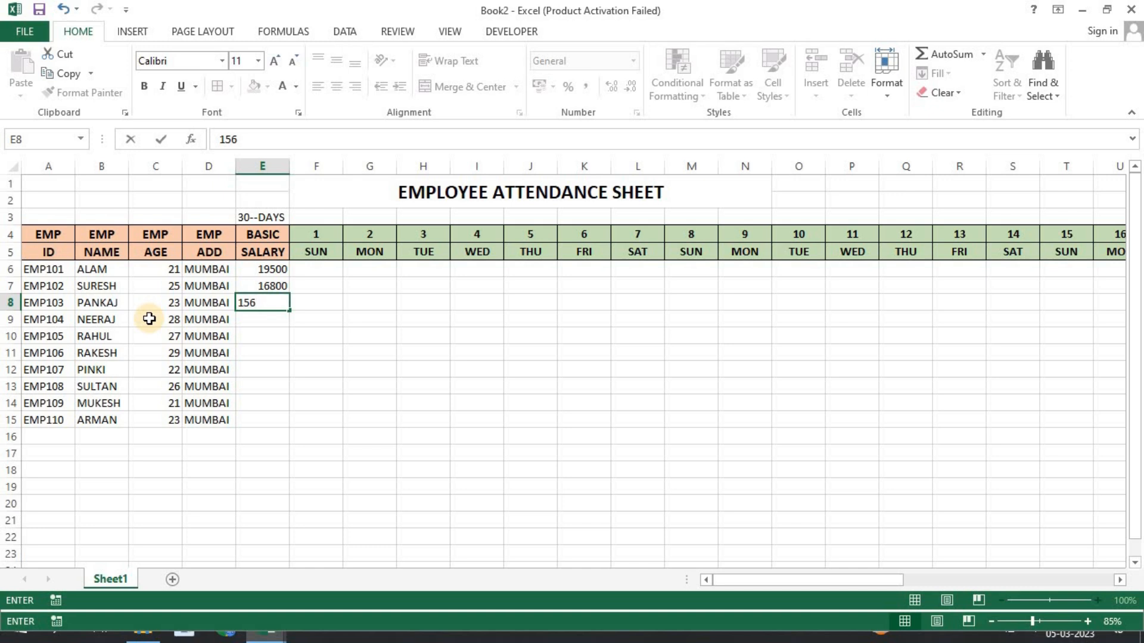
type("00")
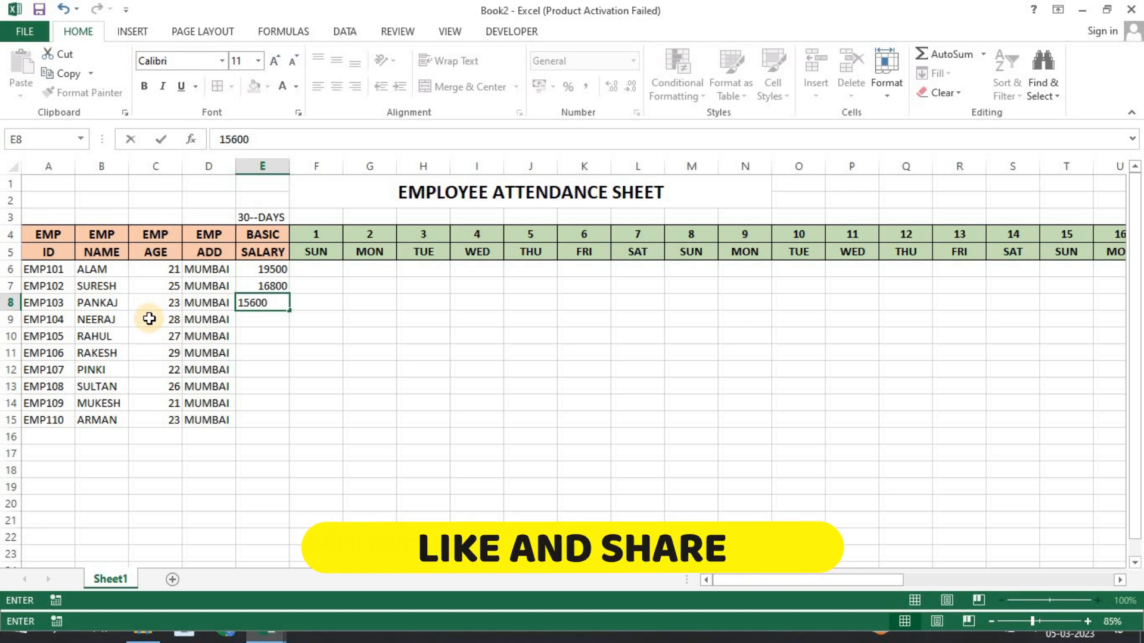
key("Return")
type("18700")
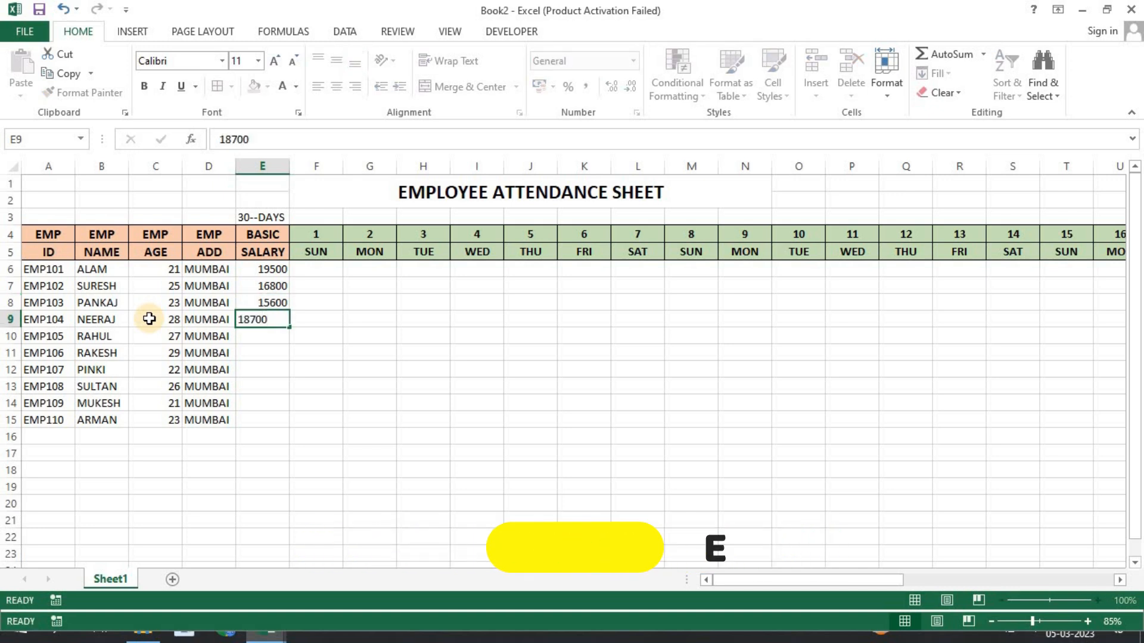
key("Return")
type("19")
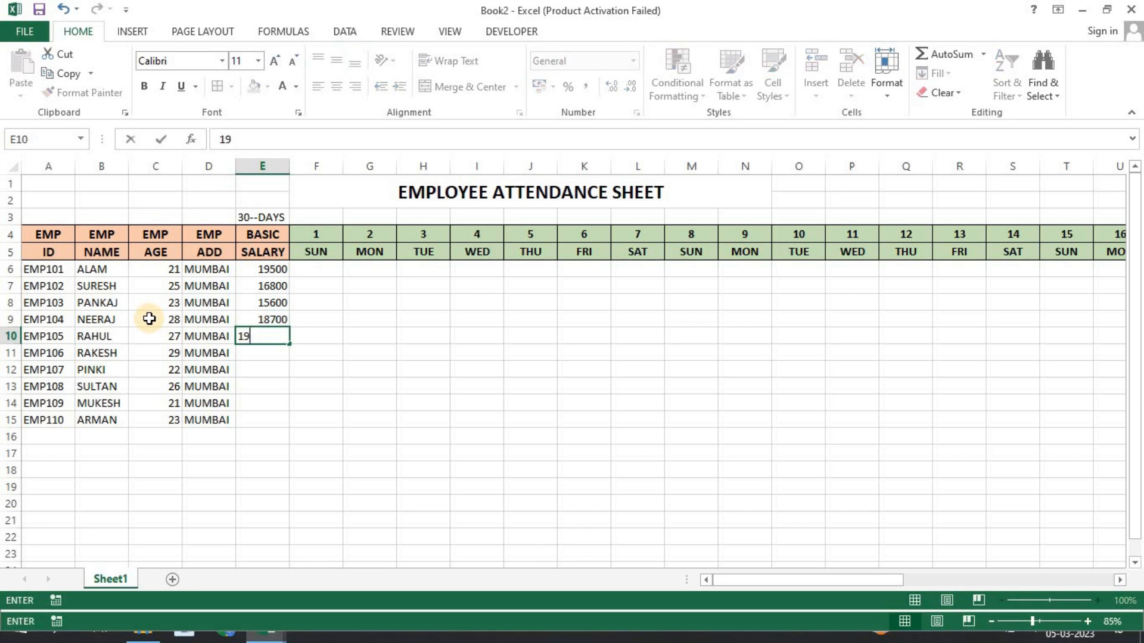
type("500")
key("Return")
type("13")
key("Return")
type("12500")
key("Return")
type("18500")
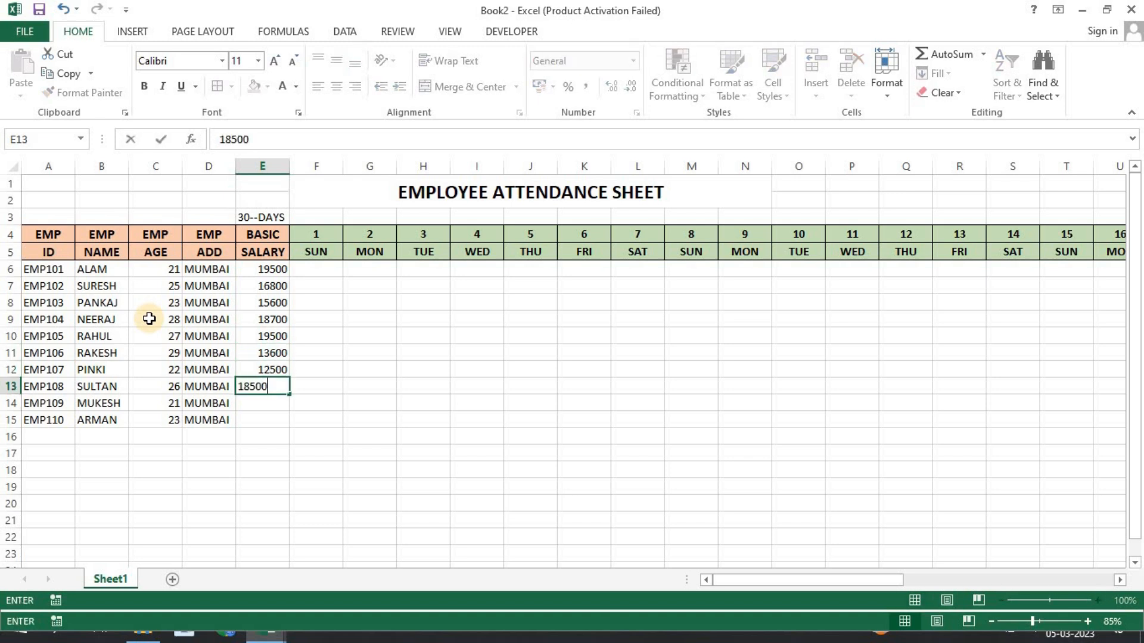
key("Return")
type("19400")
key("Return")
type("1")
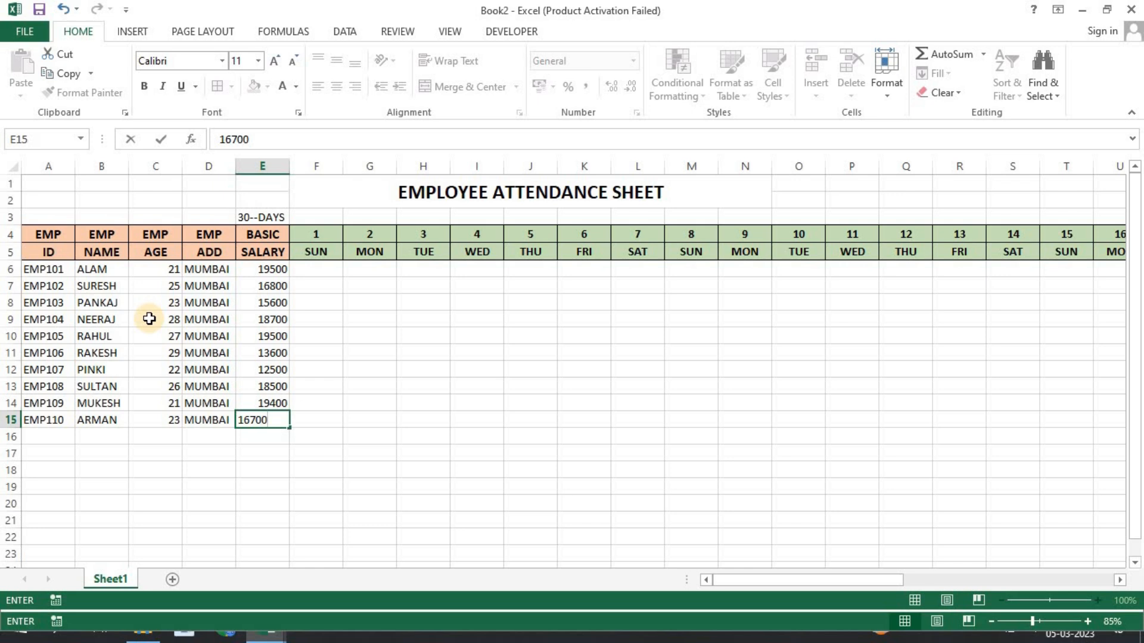
left_click(155, 503)
Center the employee details in A6:E15 and apply all borders to them.
left_click_drag(51, 267, 274, 417)
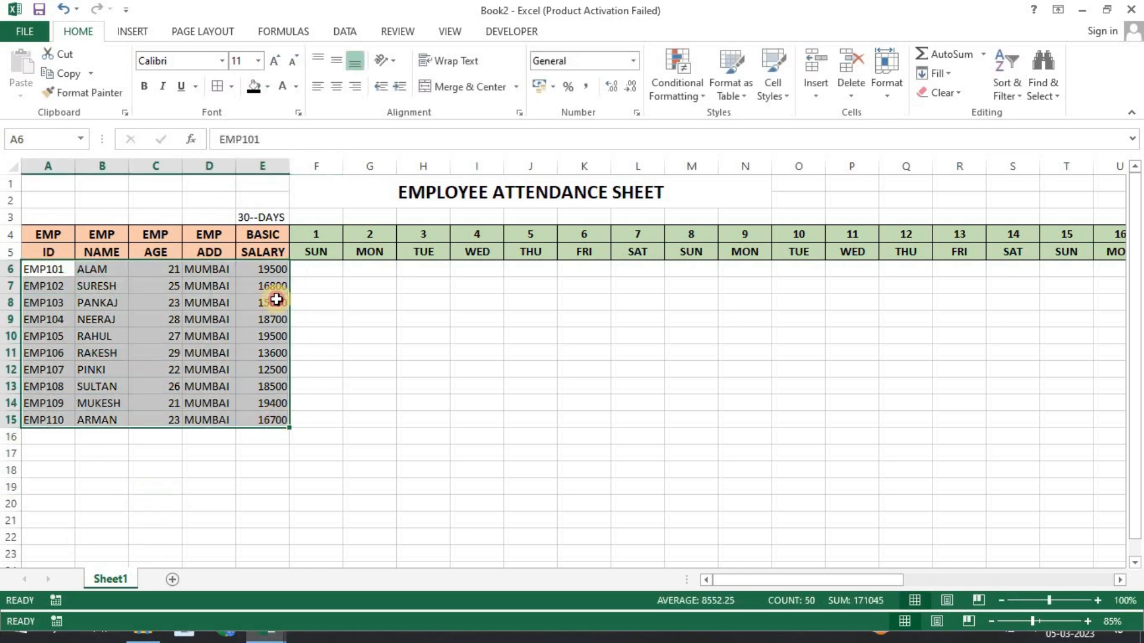
left_click(231, 87)
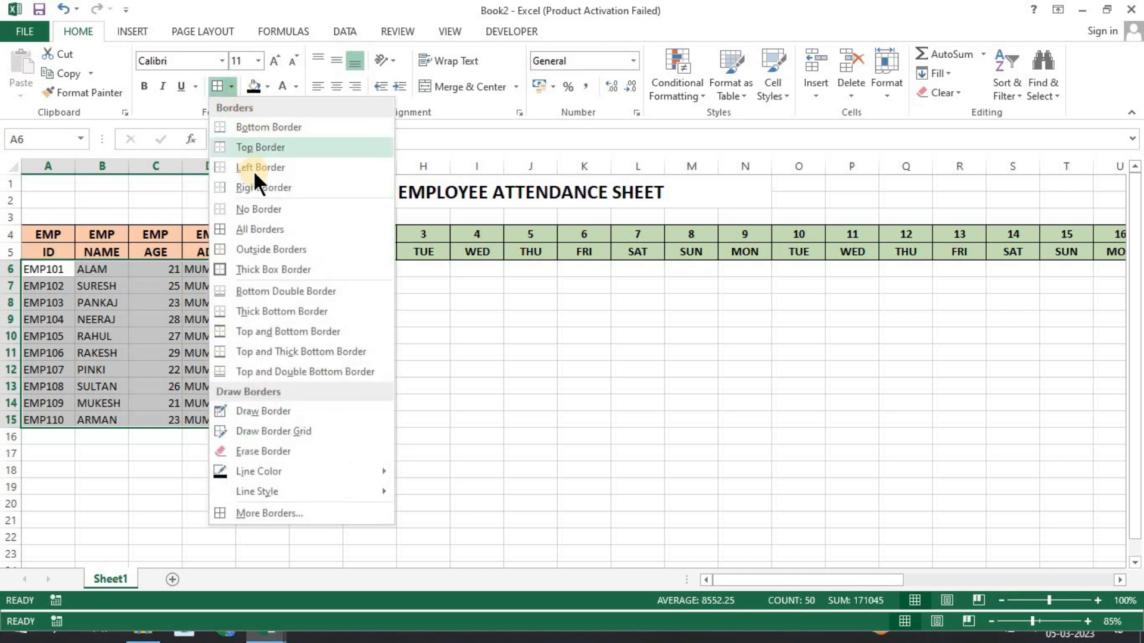
left_click(268, 216)
left_click(340, 87)
left_click(331, 354)
left_click_drag(54, 269, 256, 421)
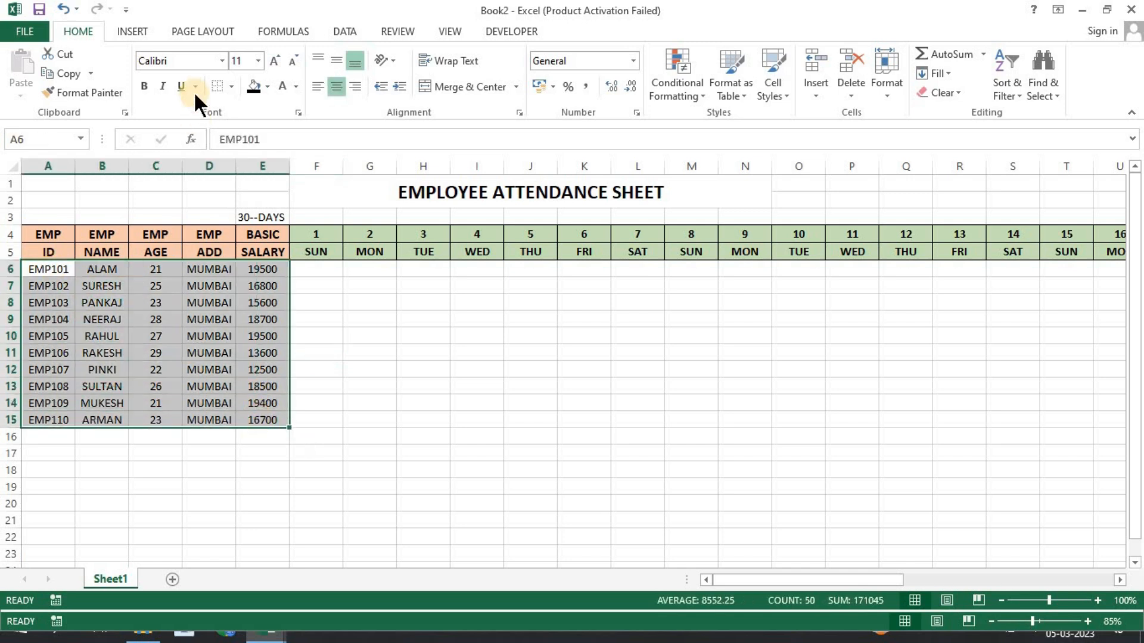
left_click(232, 88)
left_click(259, 226)
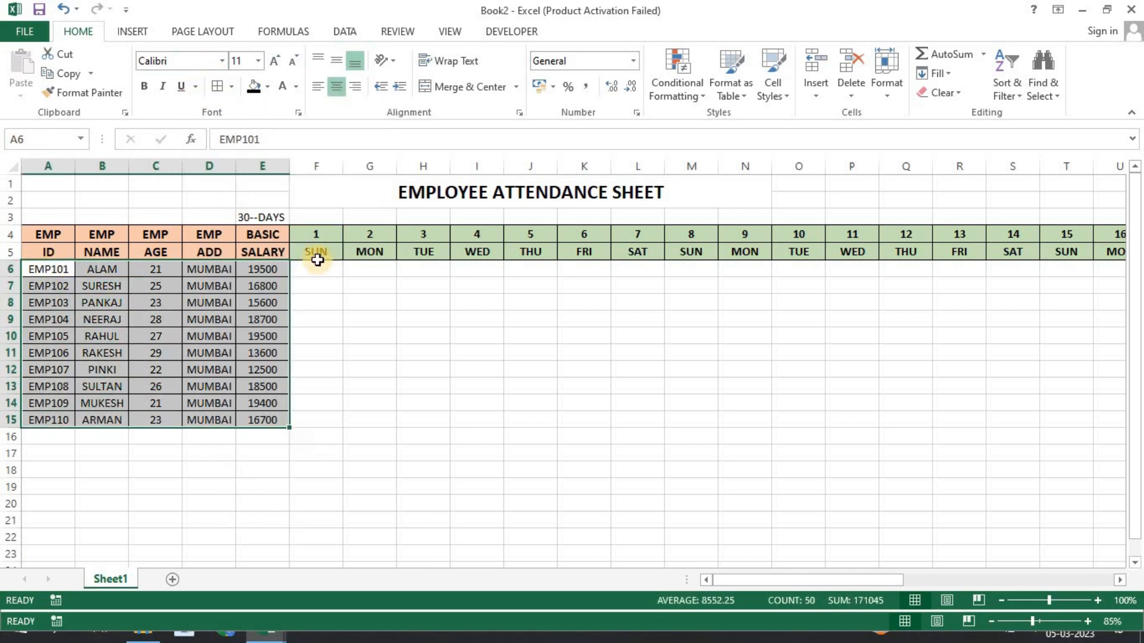
left_click(419, 374)
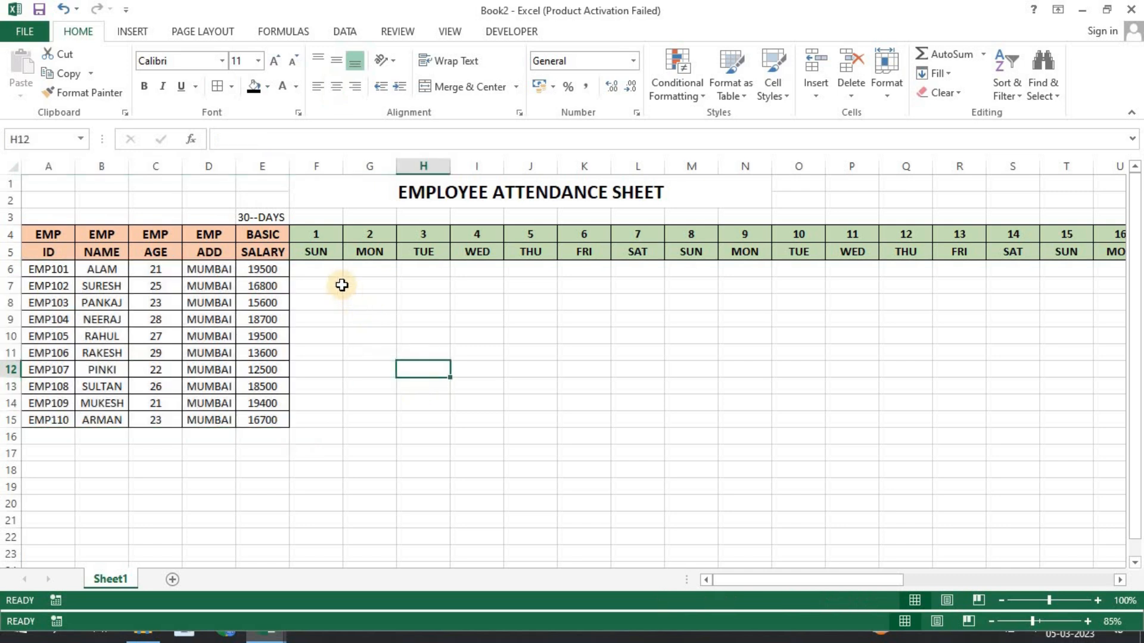
Format the attendance cells F6:AI15 with all borders, centered alignment, bold text and font size 14.
left_click(316, 269)
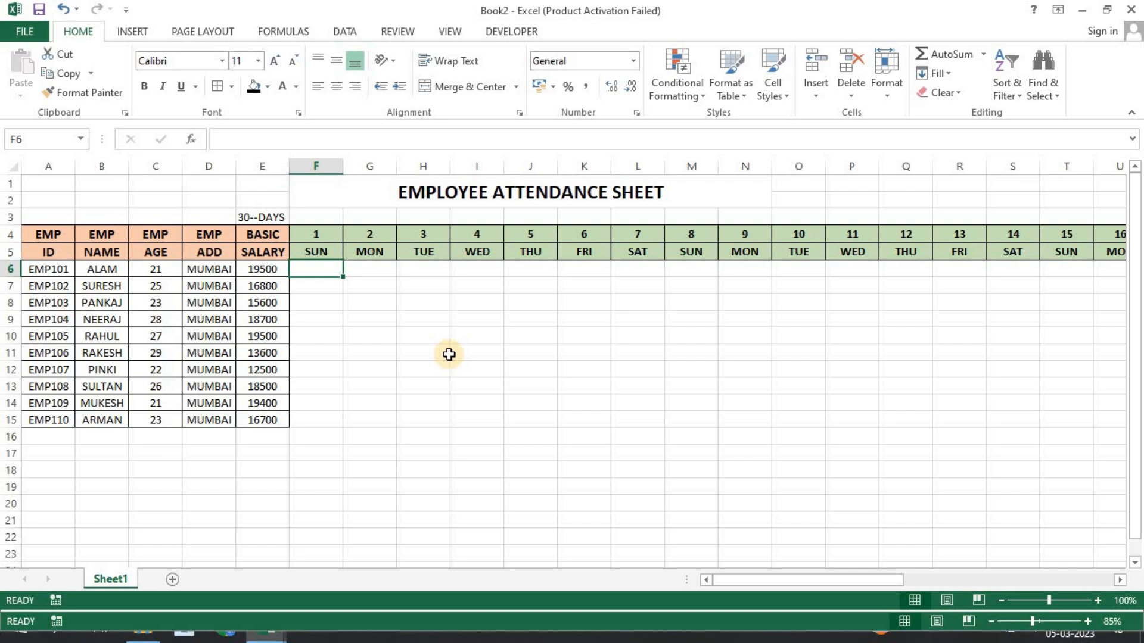
key("shift+Down")
key("shift+Down")
key("shift+Down")
key("shift+Down")
key("shift+Down")
key("shift+Down")
key("shift+Down")
key("shift+Down")
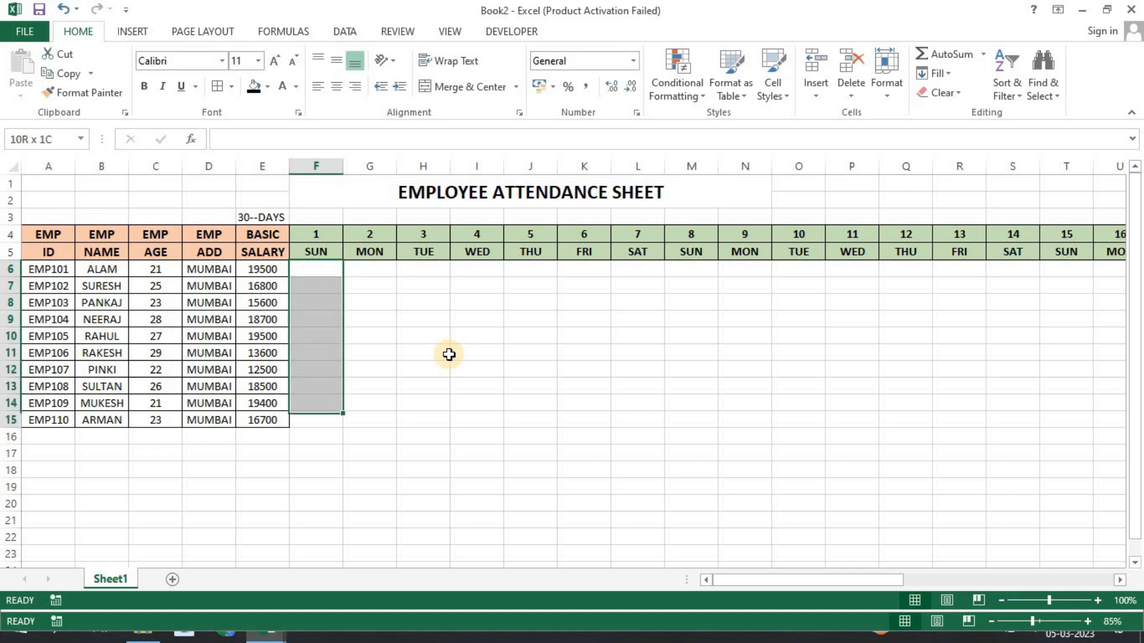
key("shift+Right")
key("shift+Right")
key("shift+Right")
key("shift+Right")
key("shift+Right")
key("shift+Right")
key("shift+Right")
key("shift+Right")
key("shift+Right")
key("shift+Right")
key("shift+Right")
key("shift+Right")
key("shift+Right")
key("shift+Right")
key("shift+Right")
key("shift+Right")
key("shift+Right")
key("shift+Right")
key("shift+Right")
key("shift+Right")
key("shift+Right")
key("shift+Right")
key("shift+Right")
key("shift+Right")
key("shift+Right")
key("shift+Right")
key("shift+Right")
key("shift+Right")
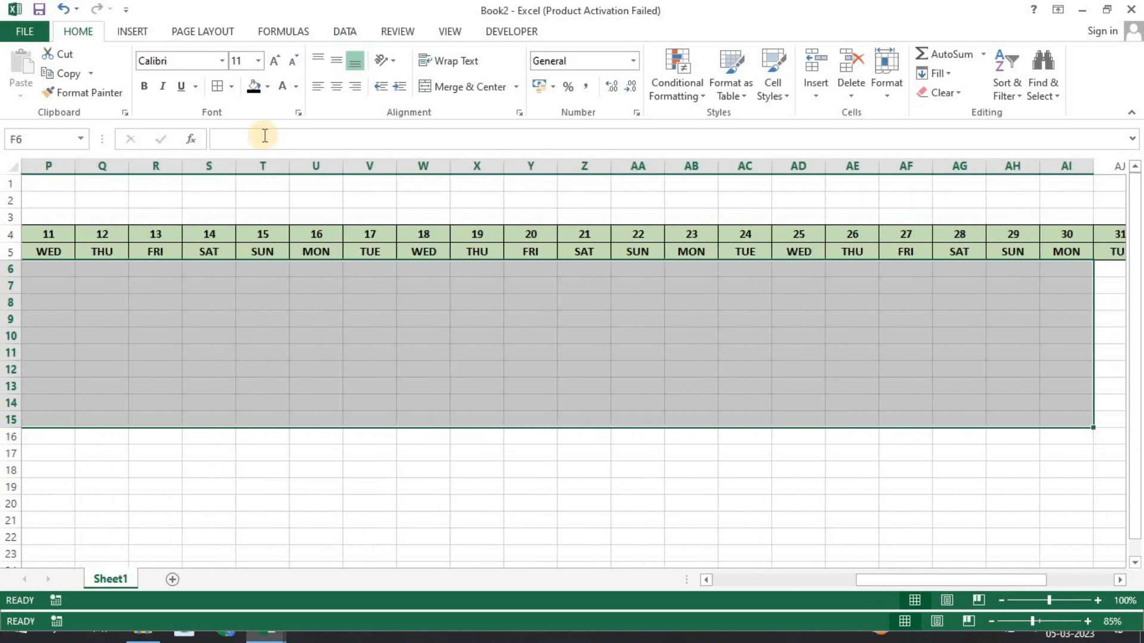
left_click(216, 85)
left_click(334, 86)
left_click(146, 86)
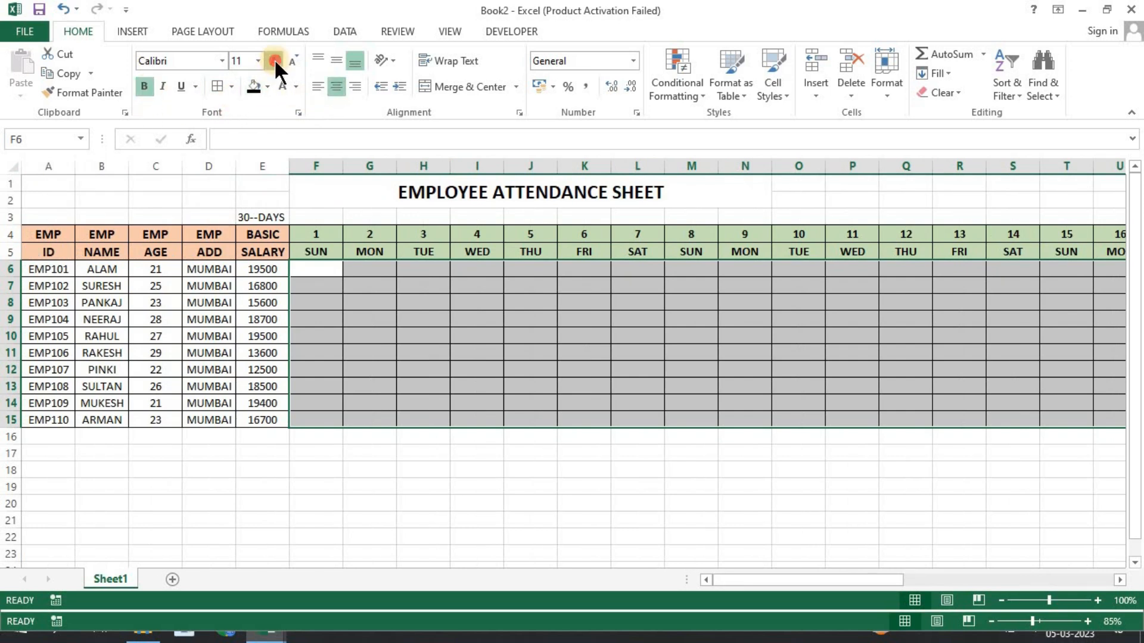
left_click(274, 60)
left_click(274, 60)
left_click(365, 355)
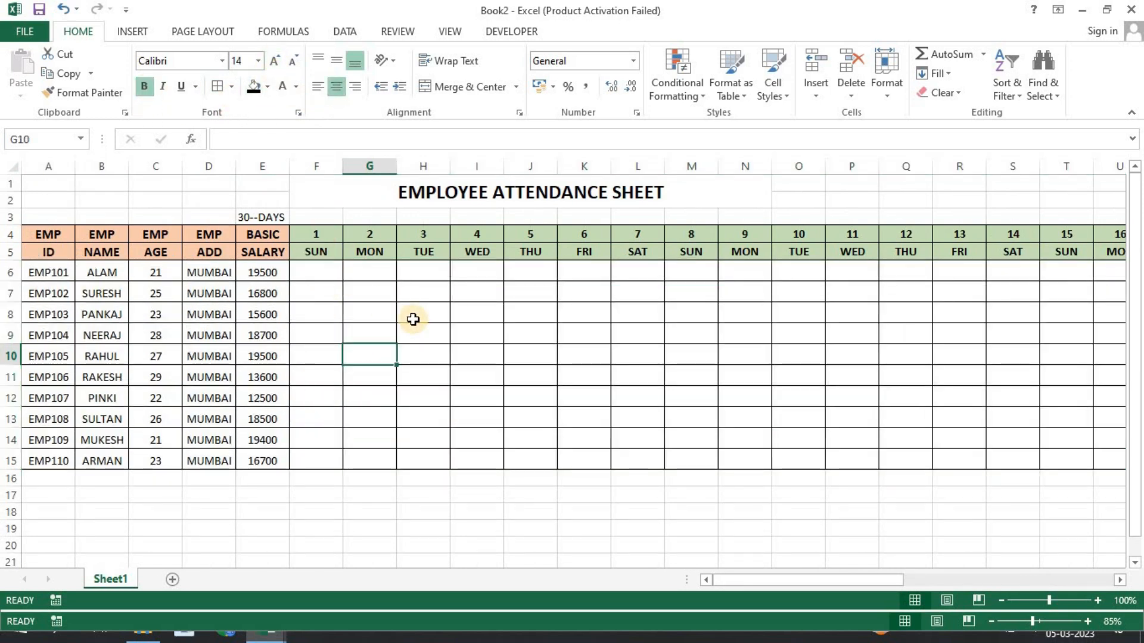
Fill the first employee's attendance in F6:AJ6 with A on days 2, 9, 15 and 26, and P on every other day.
left_click(321, 275)
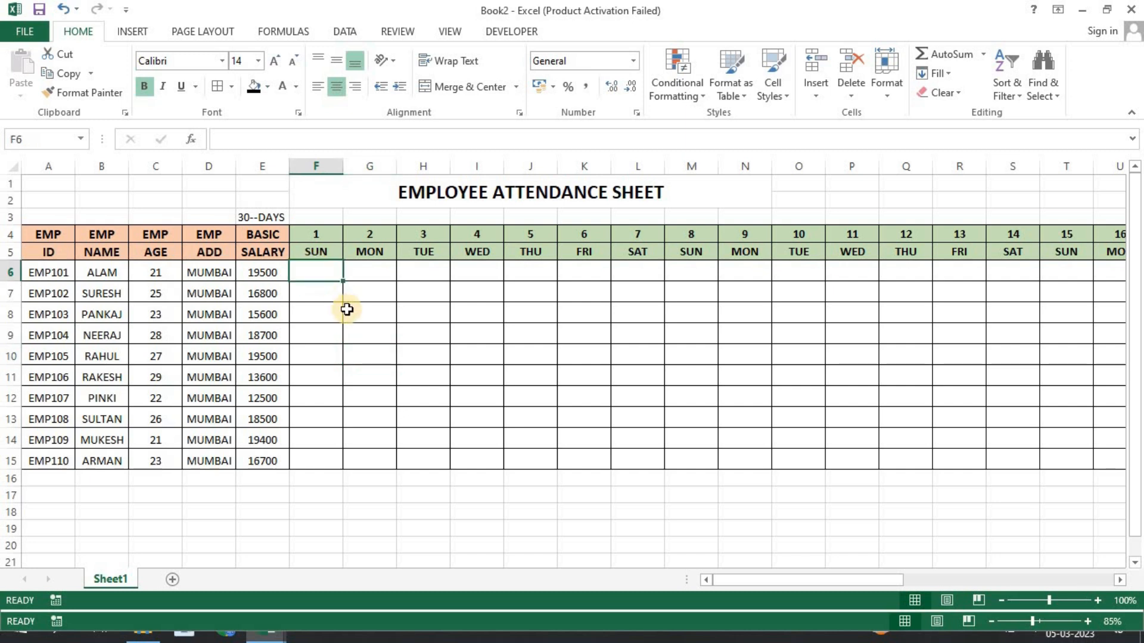
type("P")
key("Tab")
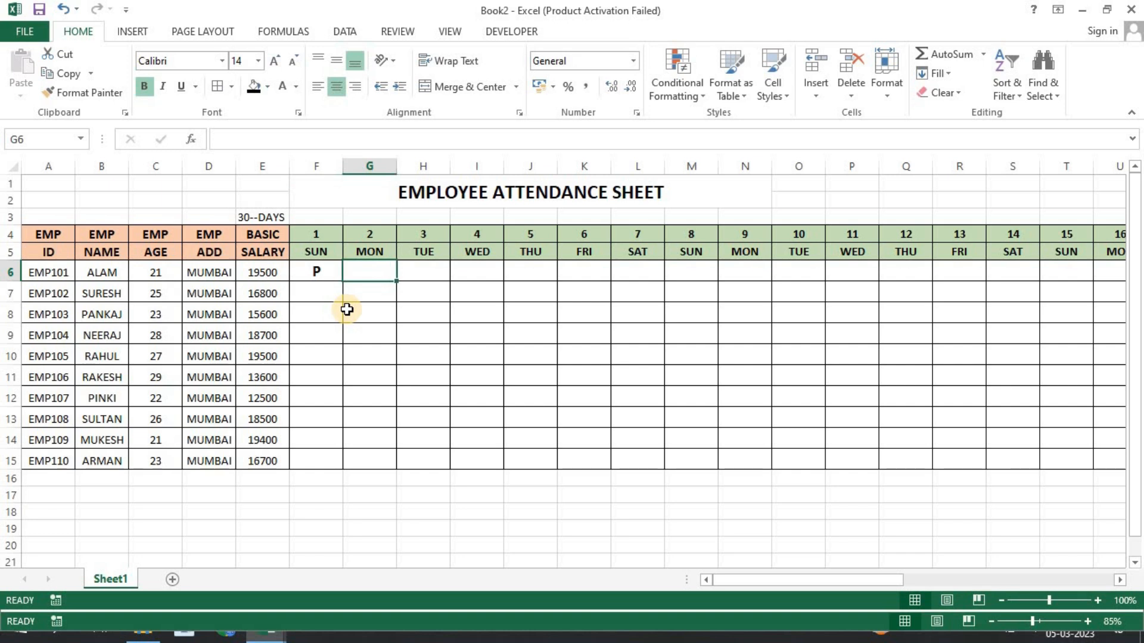
type("A")
key("Tab")
type("P")
key("Tab")
type("P")
key("Tab")
type("P")
key("Tab")
type("P")
key("Tab")
type("P")
key("Tab")
type("P")
key("Tab")
type("A")
key("Tab")
type("P")
key("Tab")
type("P")
key("Tab")
type("P")
key("Tab")
type("P")
key("Tab")
type("P")
key("Tab")
type("A")
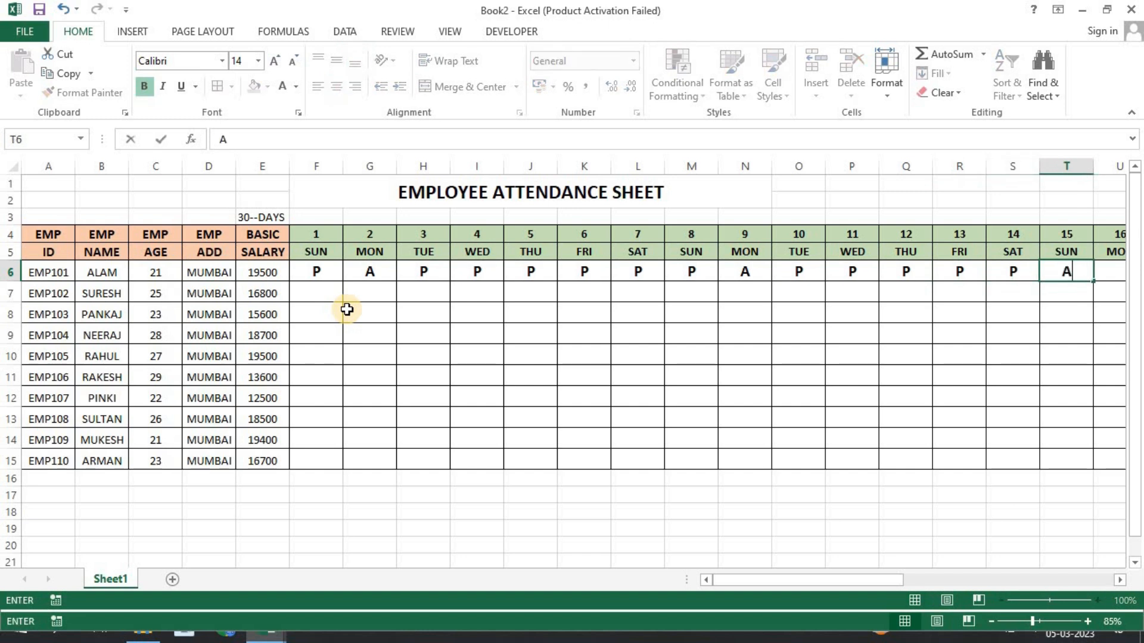
key("Tab")
key("Tab")
type("P")
key("Tab")
key("Left")
key("Left")
type("P")
key("Tab")
key("Tab")
type("P")
key("Tab")
type("P")
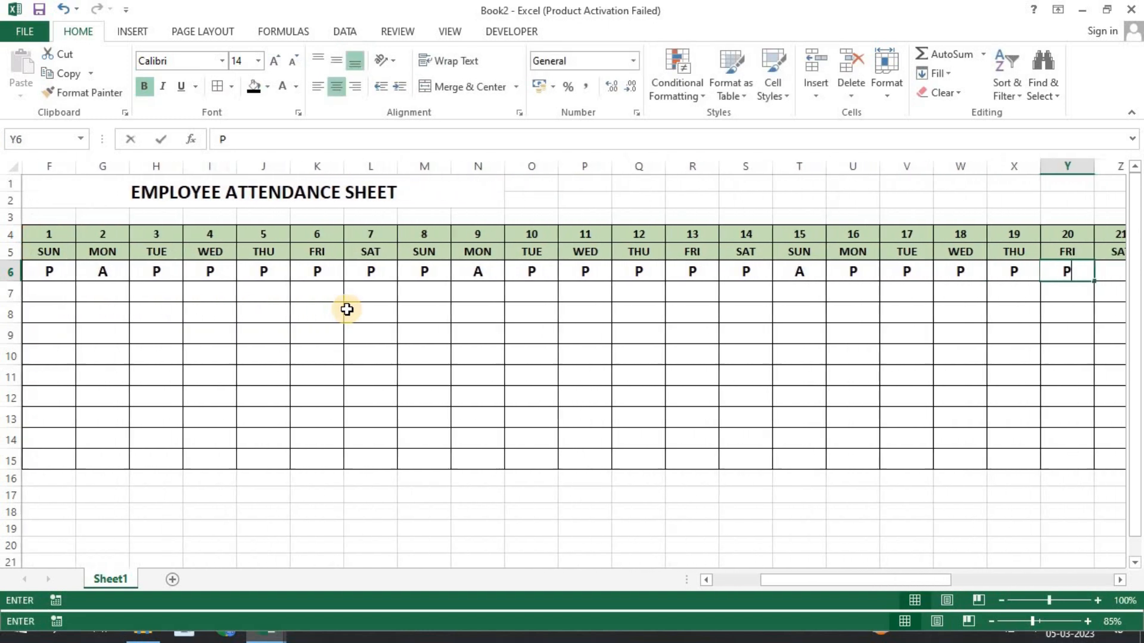
type("\tP\tP\tP\tP\tP")
key("Tab")
type("P")
key("Tab")
type("A")
key("Tab")
type("P")
key("Tab")
type("P")
key("Tab")
type("P")
key("Tab")
type("P")
key("Tab")
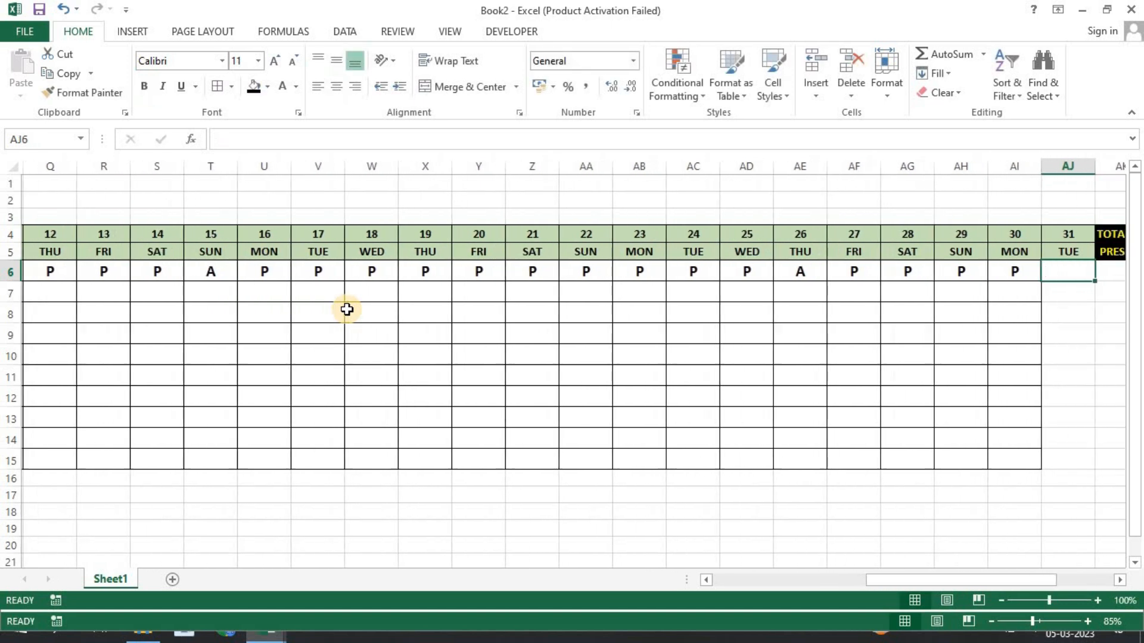
type("P")
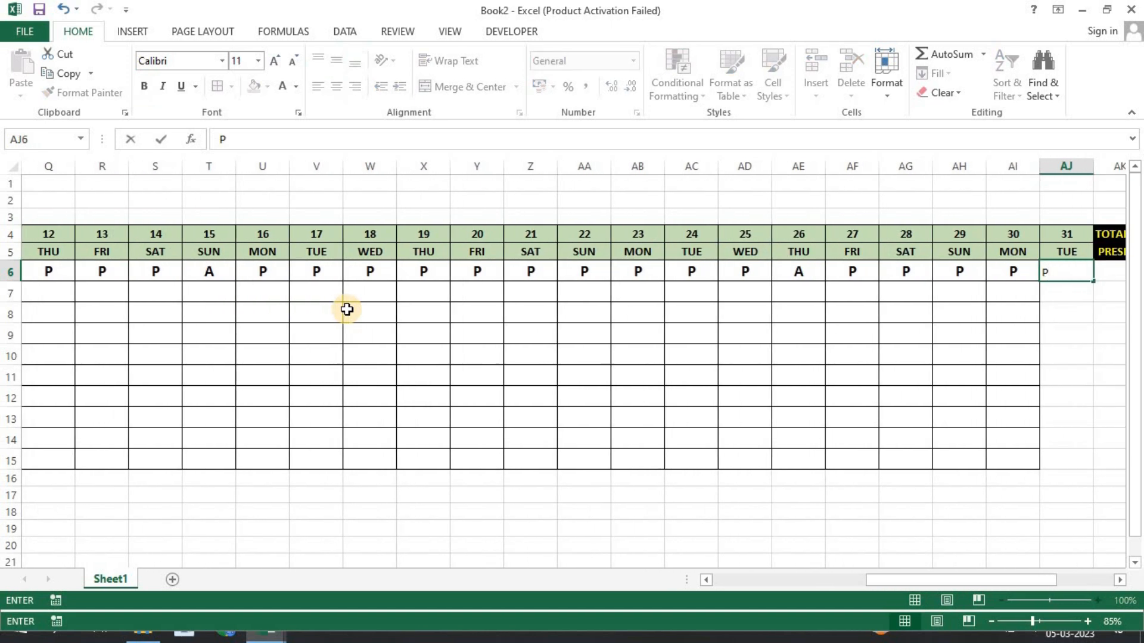
left_click(900, 374)
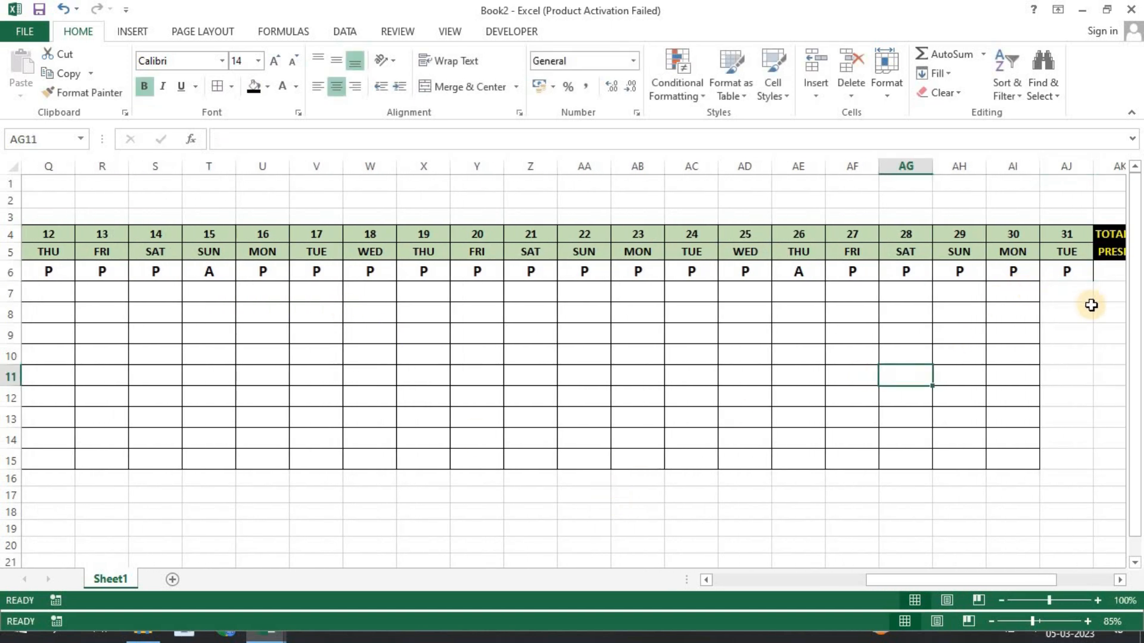
Apply all borders to the day 31 attendance cells AJ6:AJ15.
left_click_drag(1066, 271, 1063, 462)
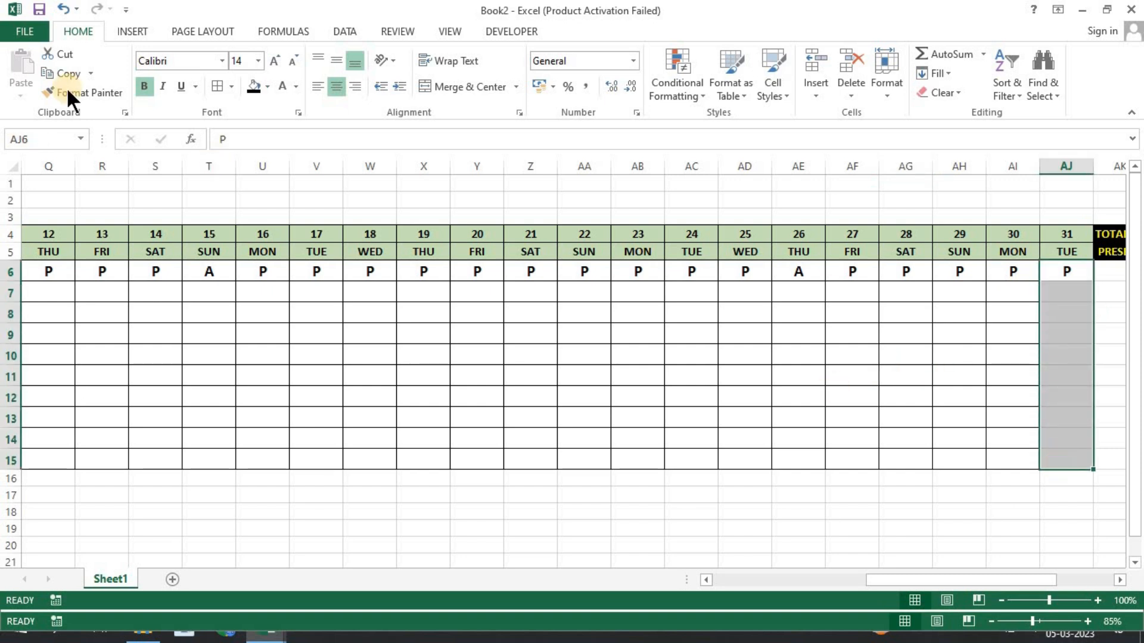
left_click(223, 87)
left_click(532, 358)
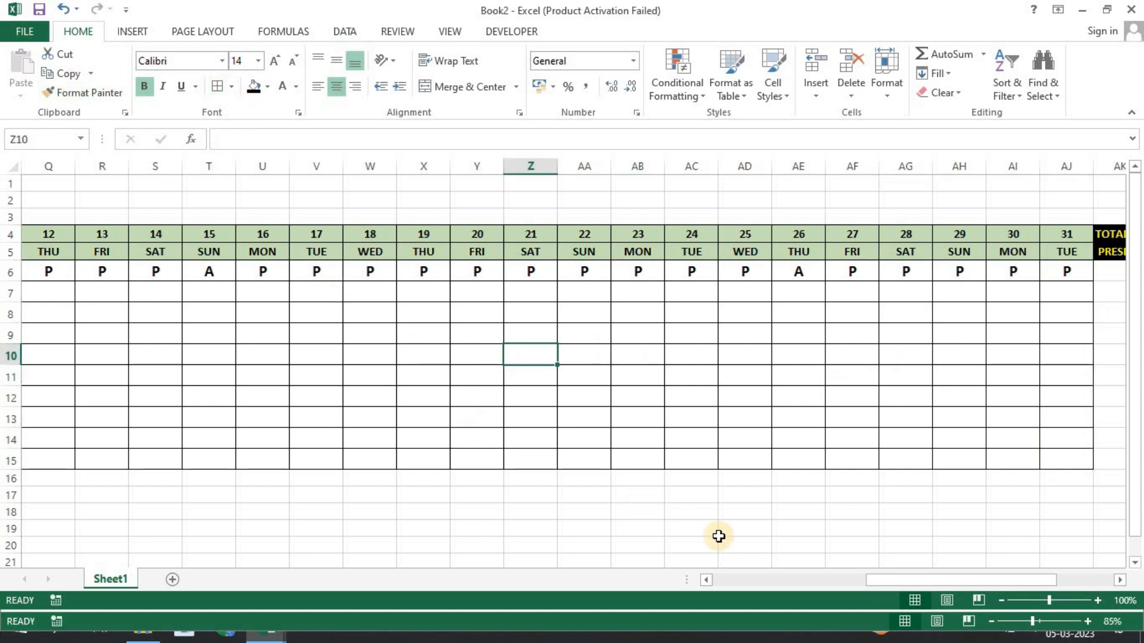
Fill the second employee's attendance in F7:AJ7 with A on days 1, 7, 12, 18, 19 and 20, and P on every other day.
left_click_drag(896, 583, 680, 562)
left_click(320, 299)
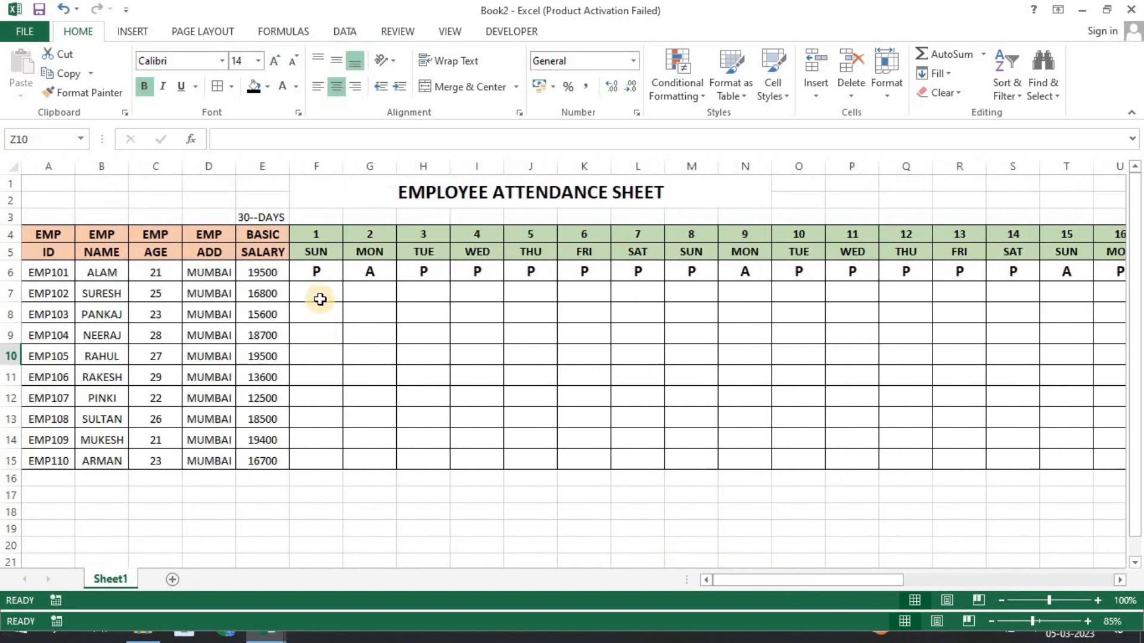
type("A")
key("Tab")
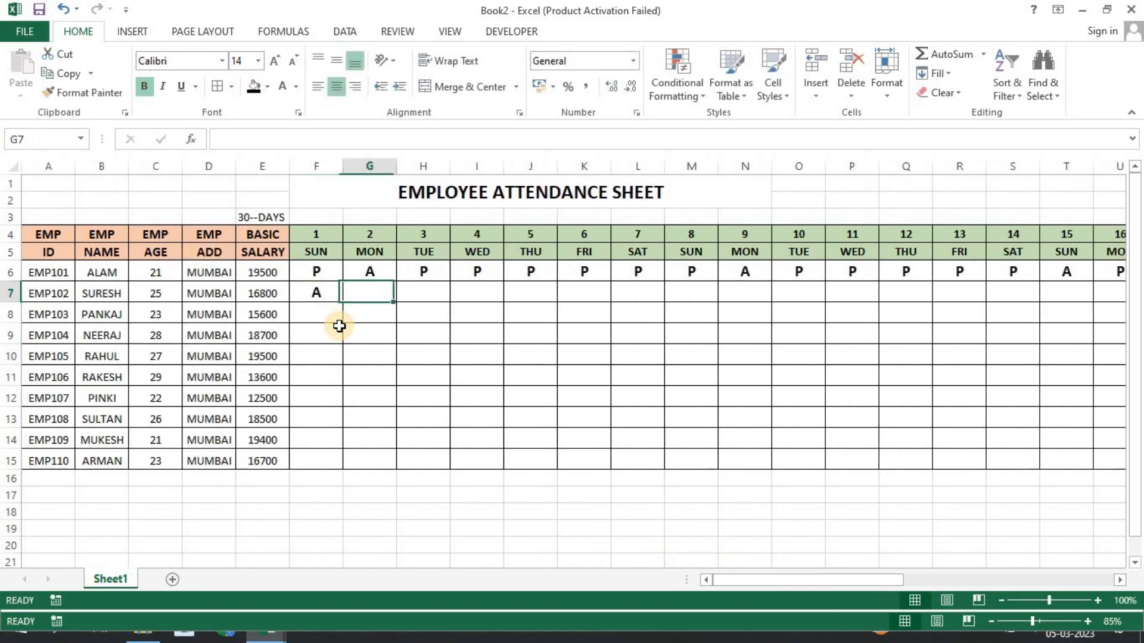
type("P")
key("Tab")
type("P")
key("Tab")
type("P")
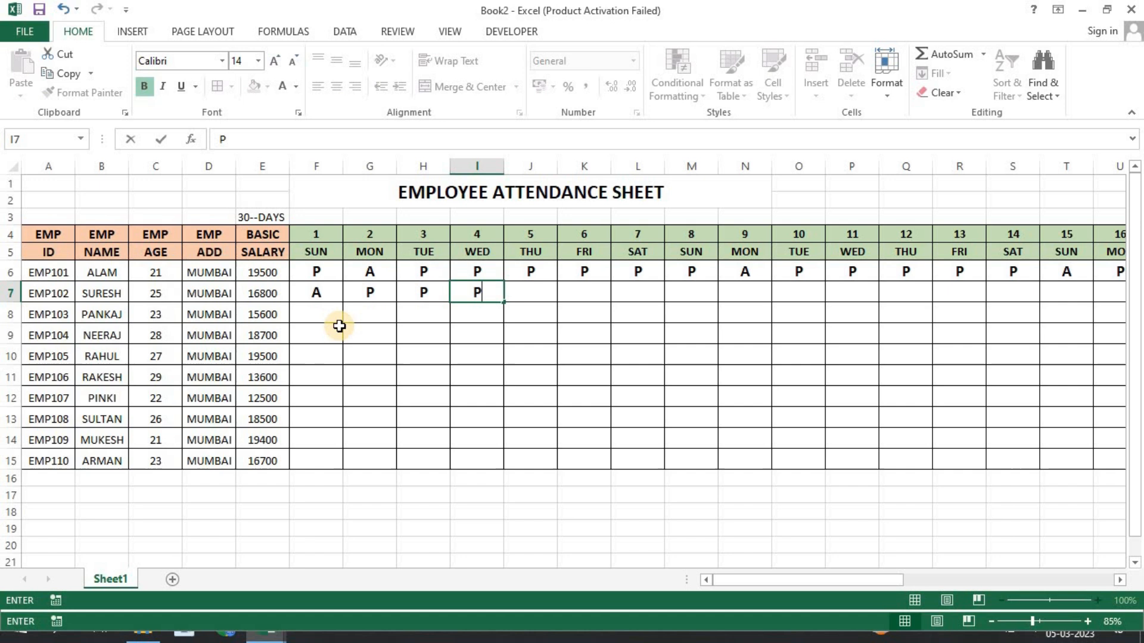
key("Tab")
type("P")
key("Tab")
type("P")
key("Tab")
type("A")
key("Tab")
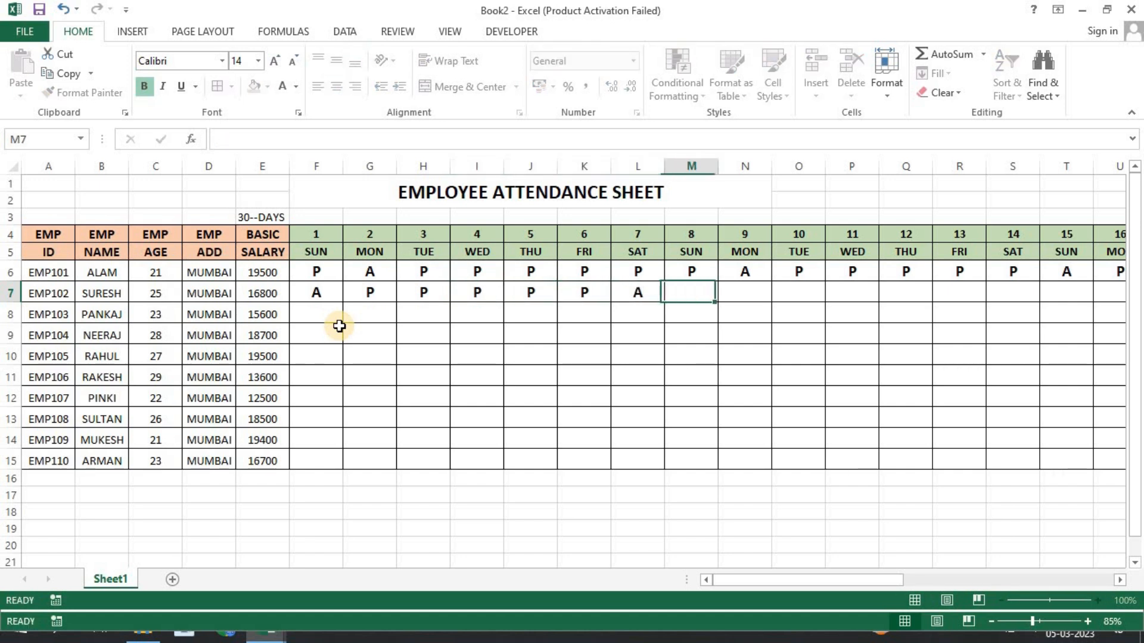
type("P")
key("Tab")
type("P")
key("Tab")
type("P")
key("Tab")
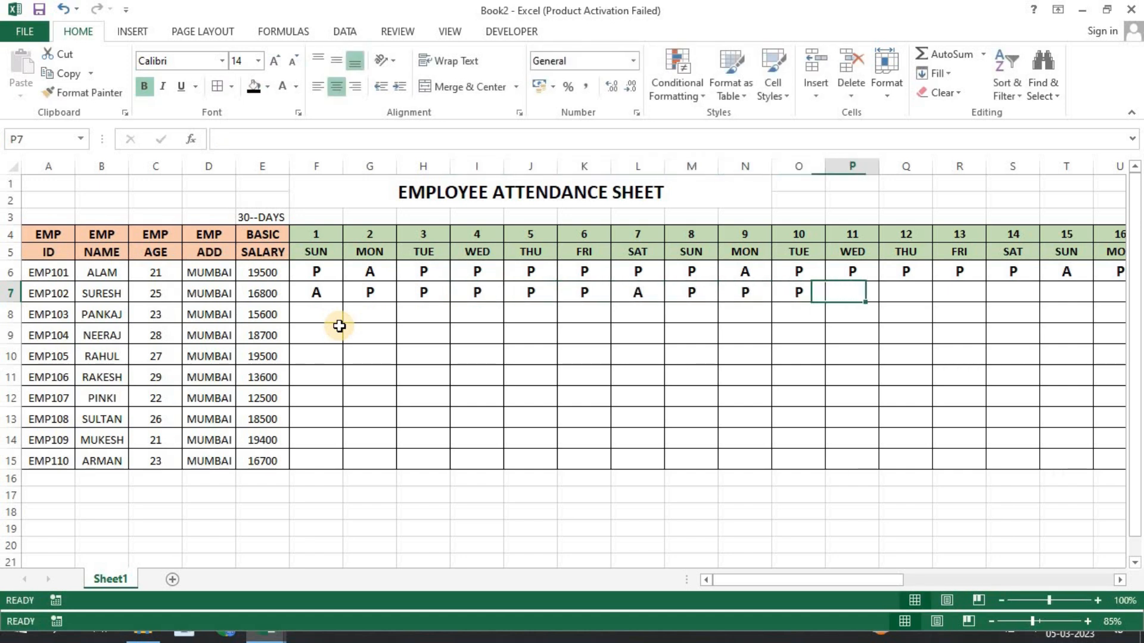
type("P")
key("Tab")
type("A")
key("Tab")
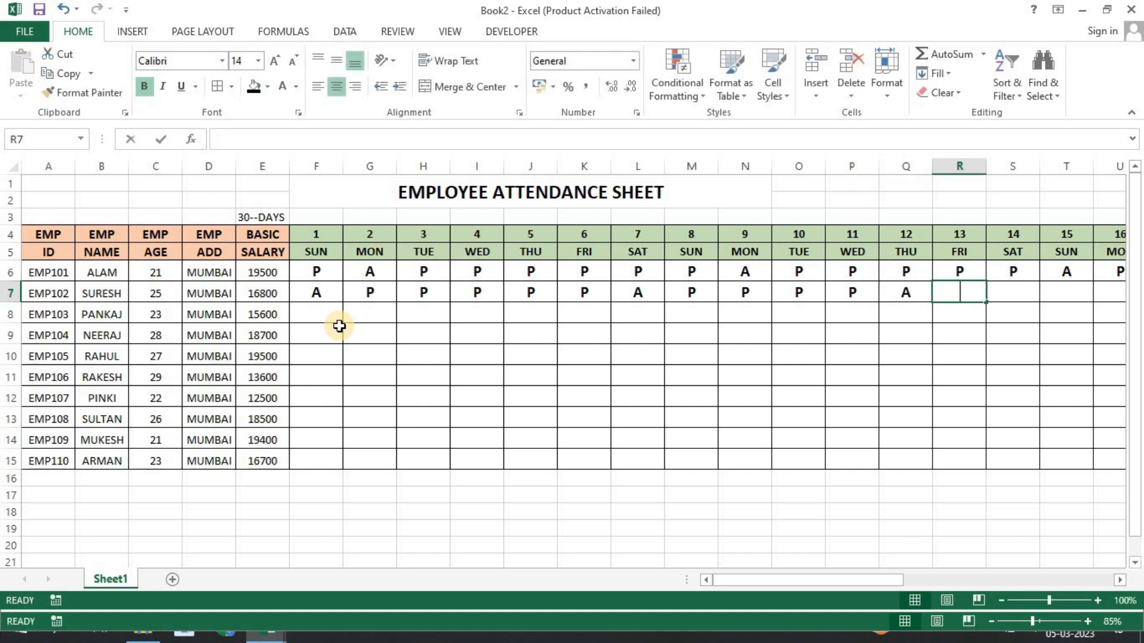
type("P")
key("Tab")
type("P")
key("Tab")
type("P")
key("Tab")
type("P")
key("Tab")
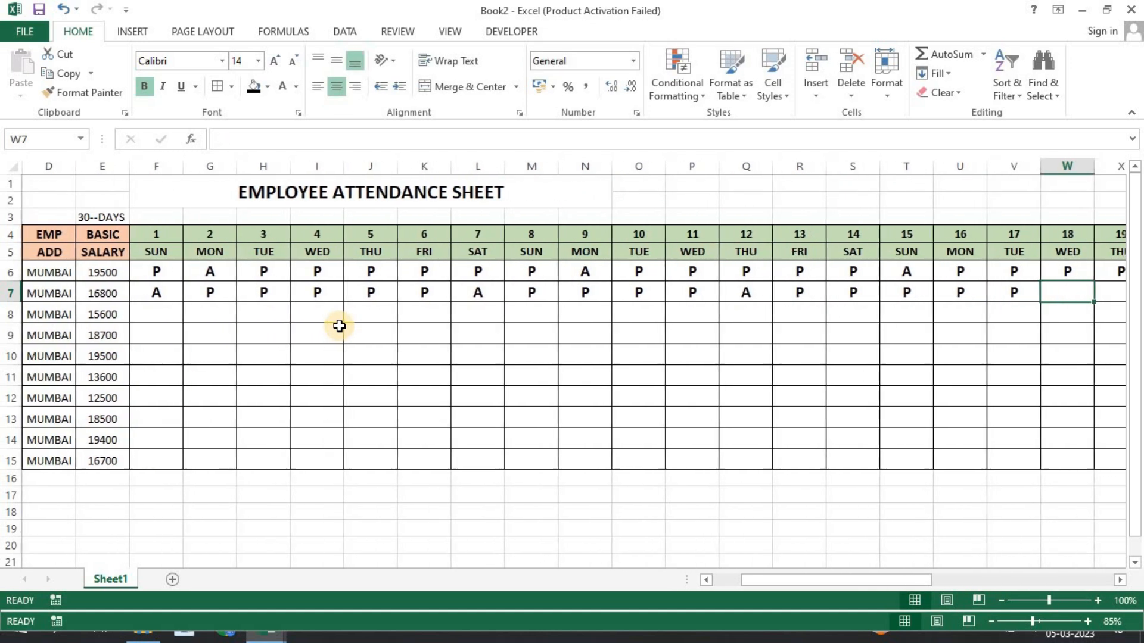
type("A")
key("Tab")
type("A")
key("Tab")
type("A")
key("Tab")
type("P")
key("Tab")
type("P")
key("Tab")
type("P")
key("Tab")
type("P\tP\tP\tP\tP\tP\tP")
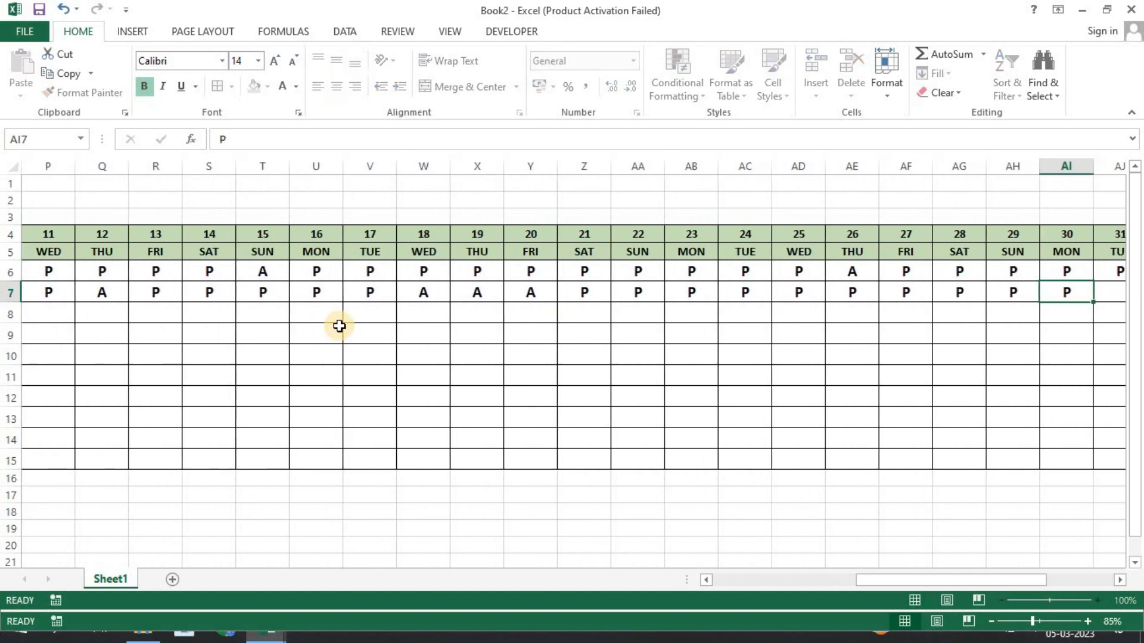
key("Tab")
type("P")
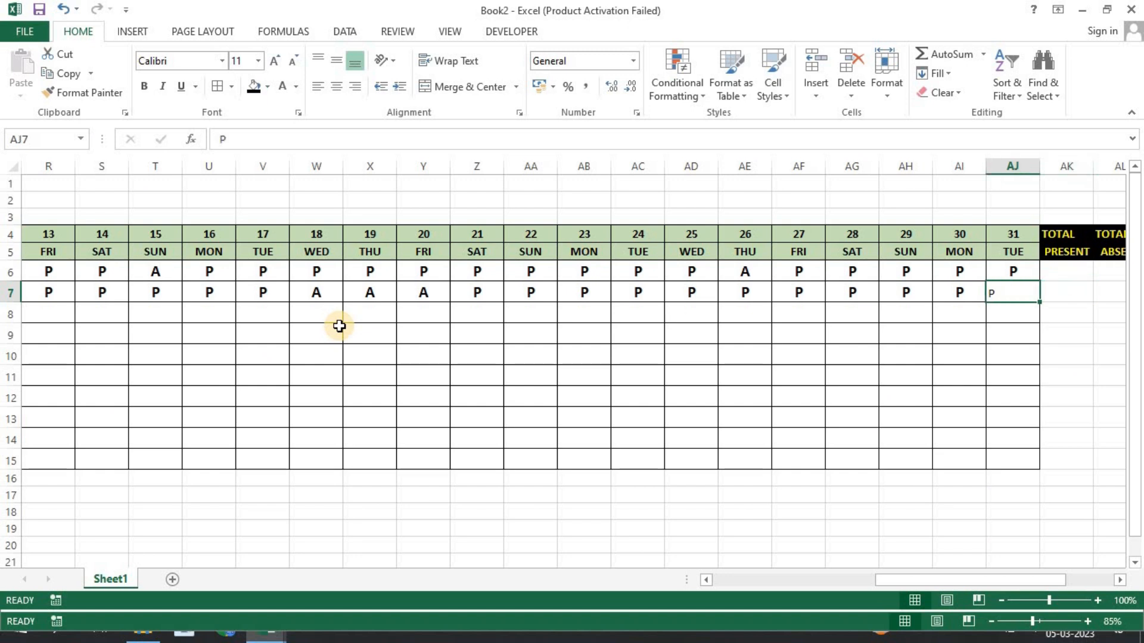
Copy the formatting of attendance cell AG7 onto the day 31 cells AJ6:AJ15 with Format Painter.
left_click(854, 291)
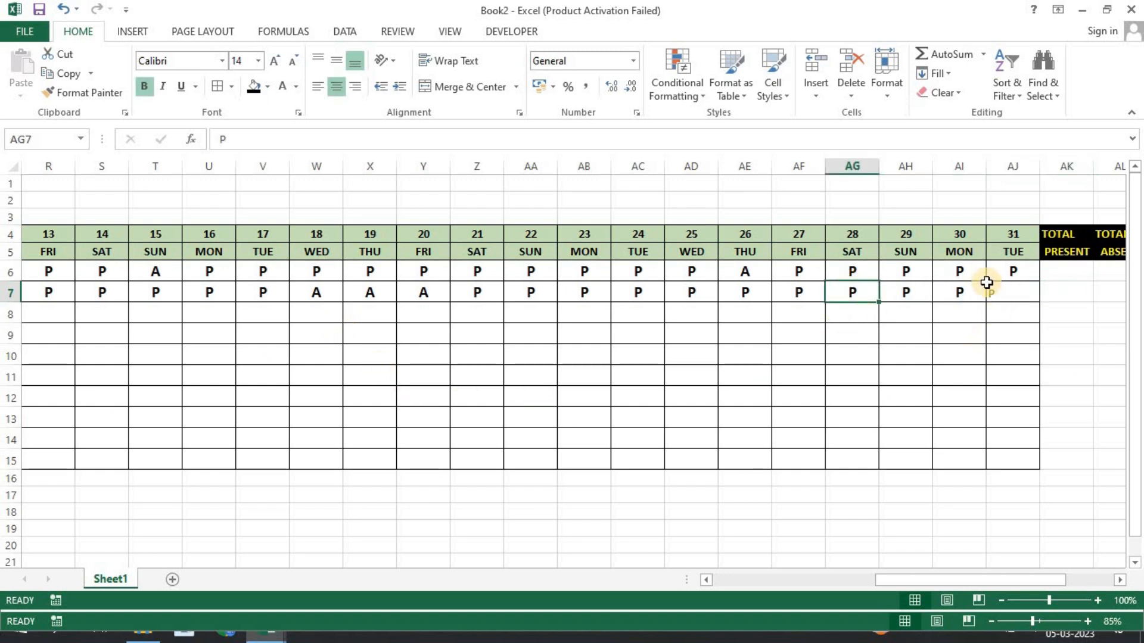
left_click(98, 93)
left_click_drag(1004, 275, 996, 459)
left_click(808, 377)
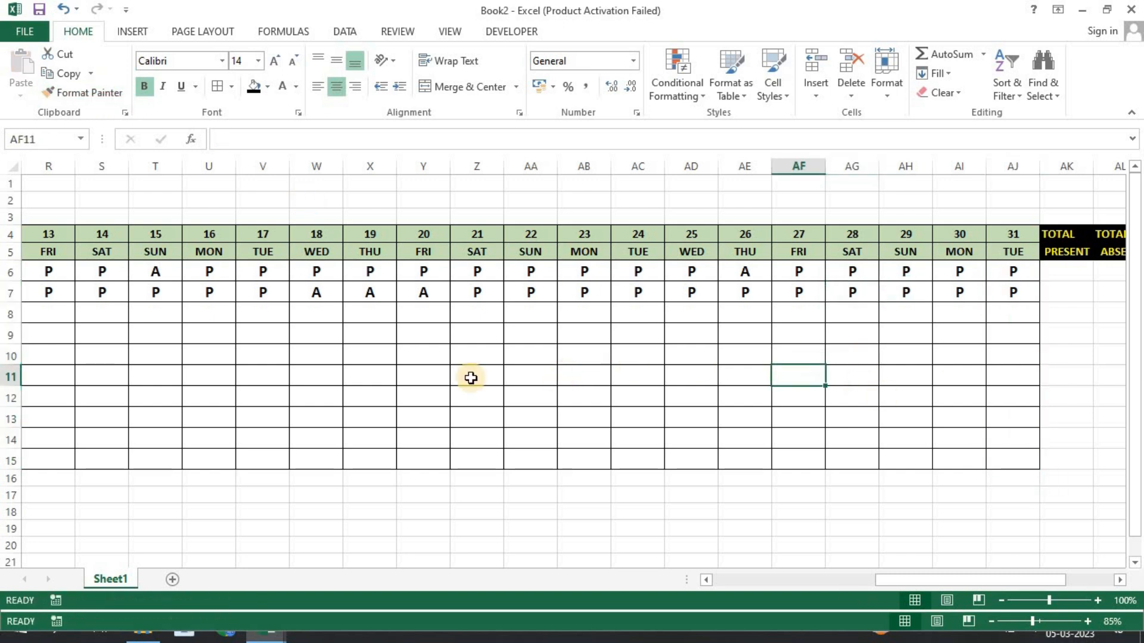
Fill the third employee's attendance in F8:AJ8 with A on days 2 to 4 and 22 to 24, and P on every other day.
left_click_drag(933, 580, 631, 545)
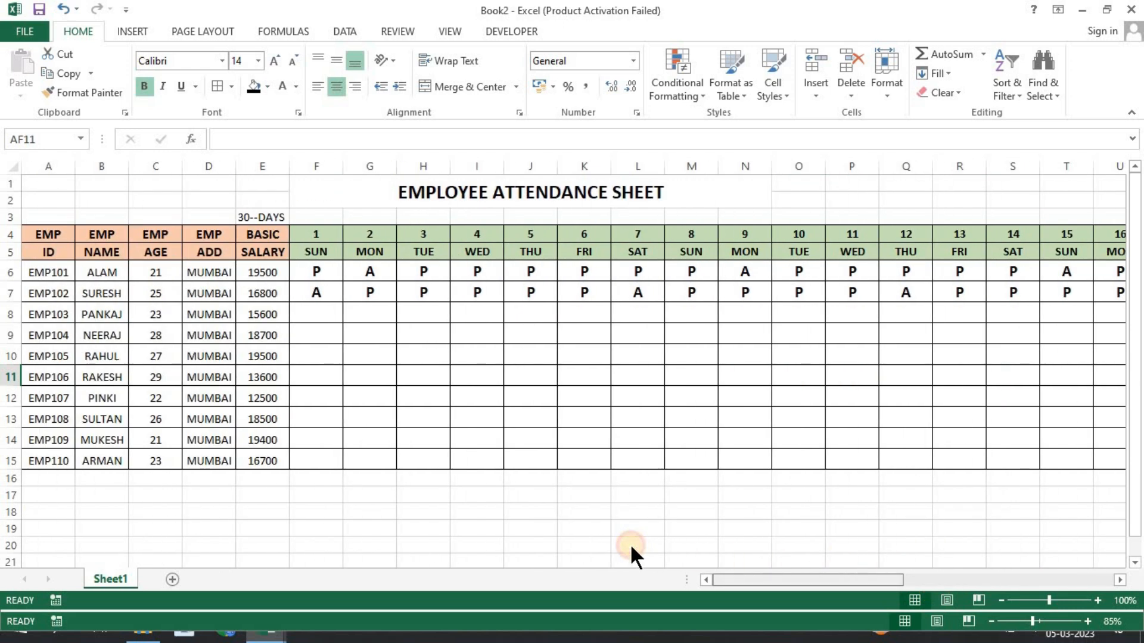
left_click(316, 313)
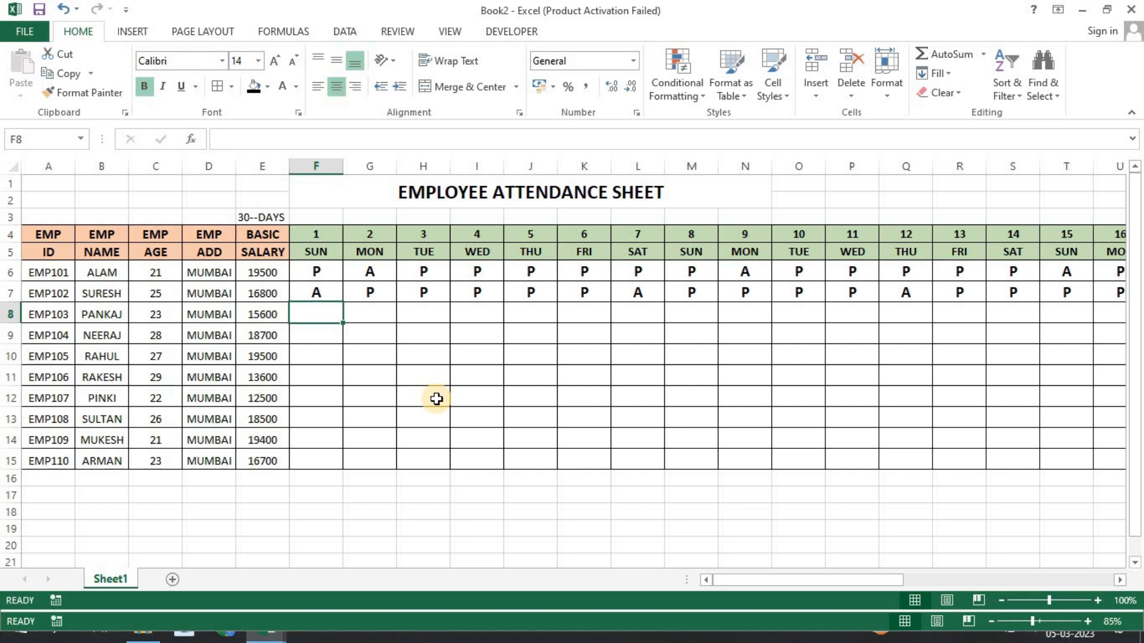
type("P")
key("Right")
type("A")
key("Right")
type("A")
key("Right")
type("A")
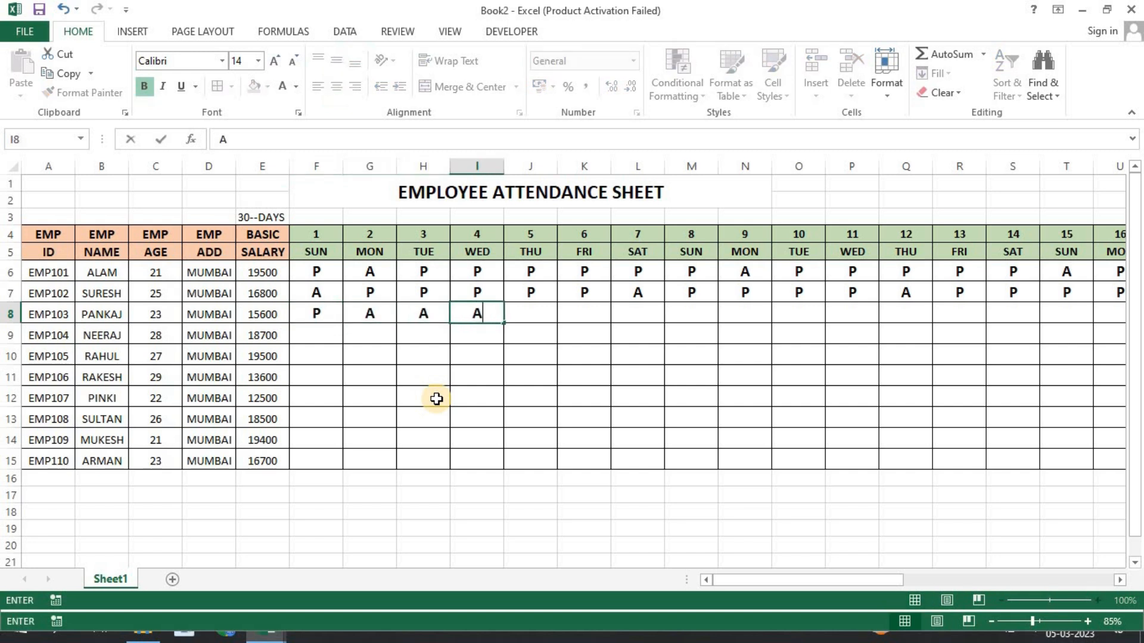
key("Right")
key("shift+p")
key("Right")
key("shift+p")
key("Right")
key("shift+p")
key("Right")
key("shift+p")
key("Right")
key("shift+p")
key("Right")
key("shift+p")
key("Right")
key("shift+p")
key("Right")
key("shift+p")
key("Right")
key("shift+p")
key("Right")
key("shift+p")
key("Right")
key("shift+p")
key("Right")
key("shift+p")
key("Right")
key("Right")
key("shift+p")
key("Right")
type("P")
key("Right")
type("P")
key("Left")
key("Left")
key("Left")
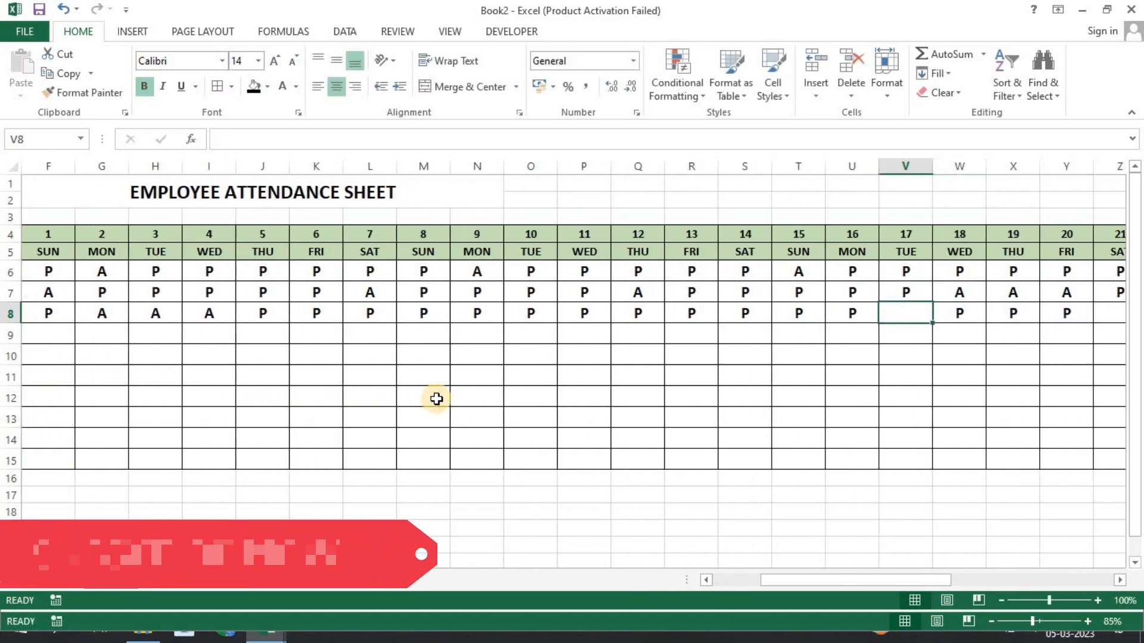
type("P")
key("Right")
key("Right")
key("Right")
key("Right")
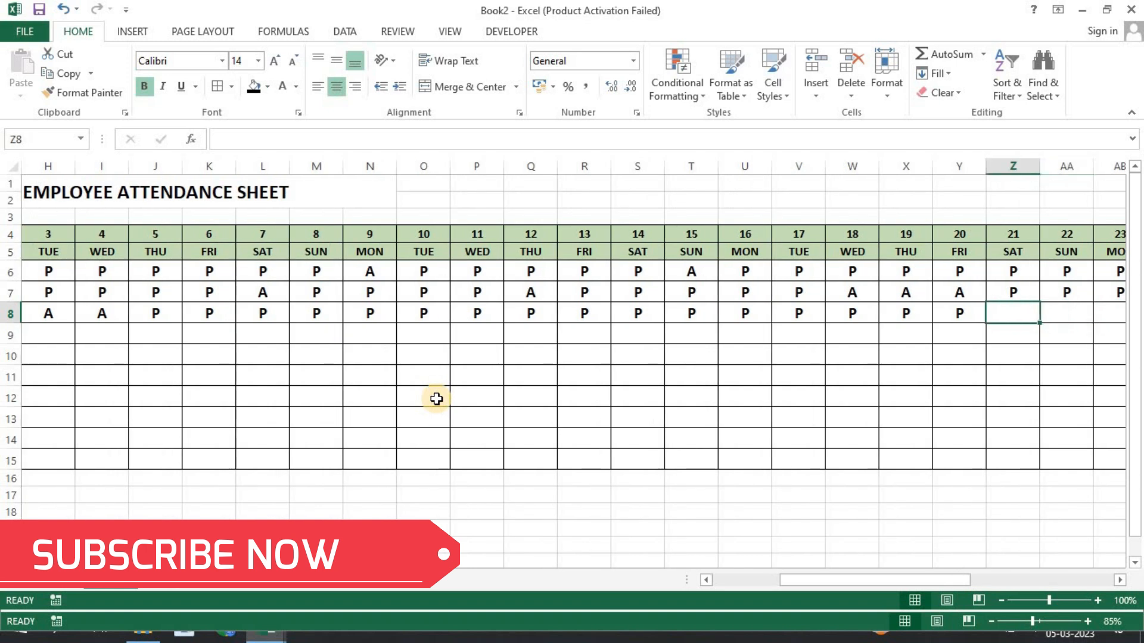
type("P")
key("Right")
type("A")
key("Right")
type("A")
key("Right")
type("A")
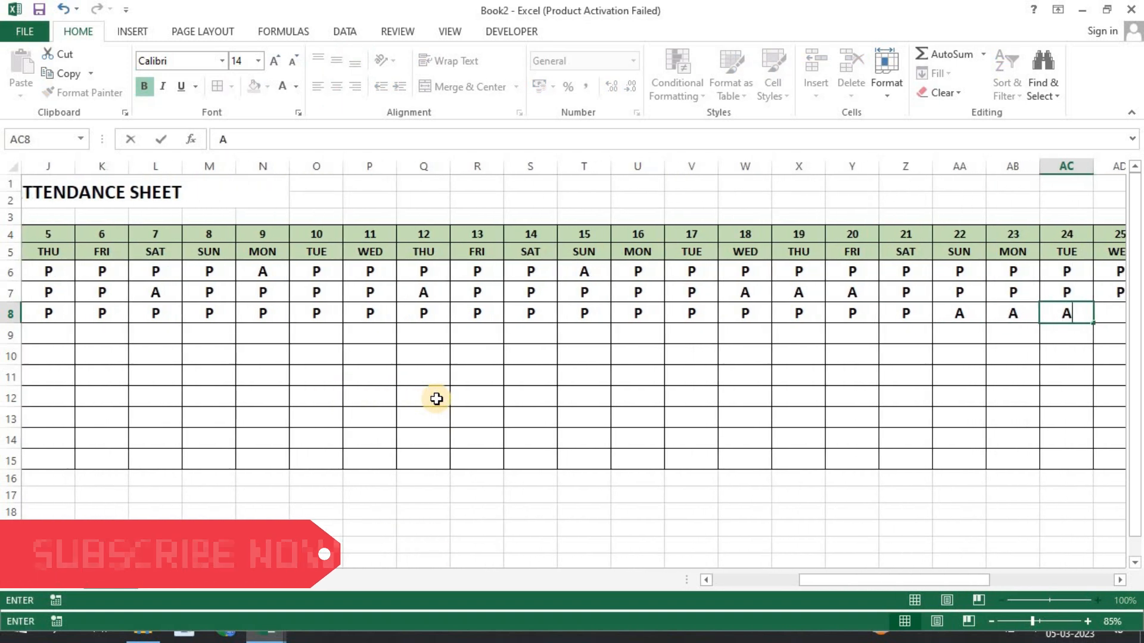
key("Right")
type("P")
key("Right")
type("P")
key("Right")
type("P")
key("Right")
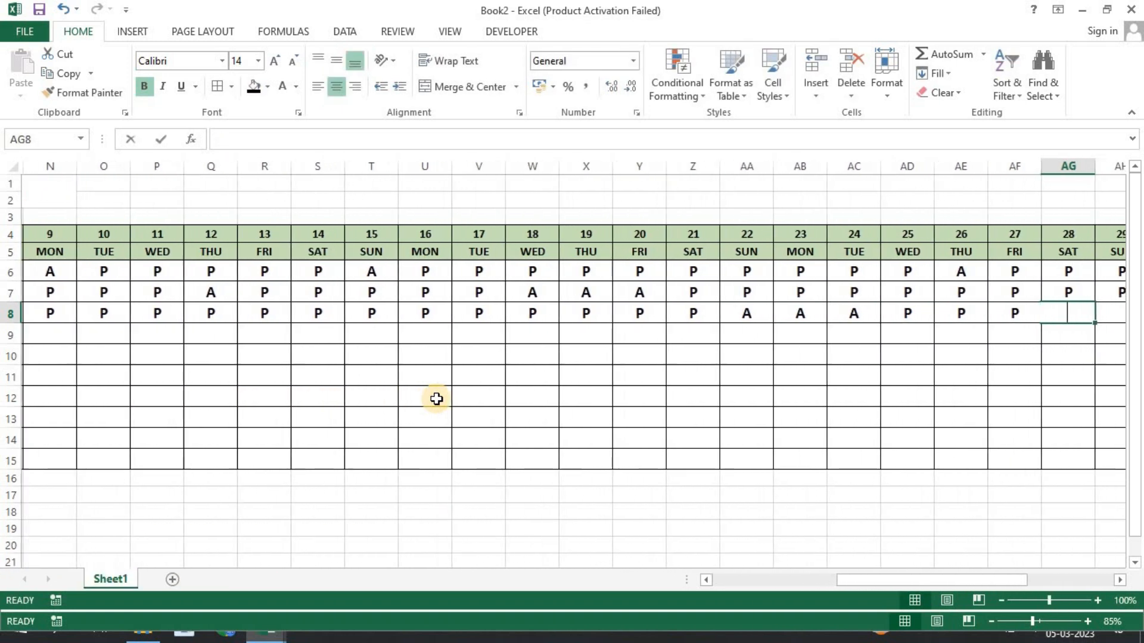
type("P")
key("Right")
key("Right")
type("P")
key("Right")
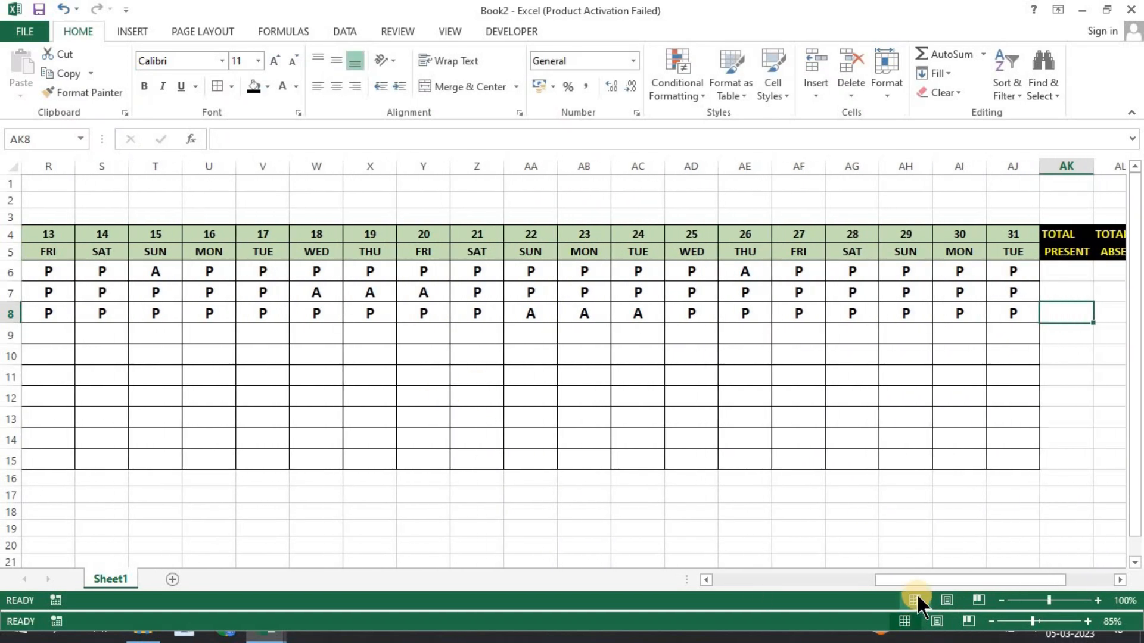
Make the basic salary values in E6:E15 bold and set their font size to 12.
left_click_drag(913, 576, 745, 572)
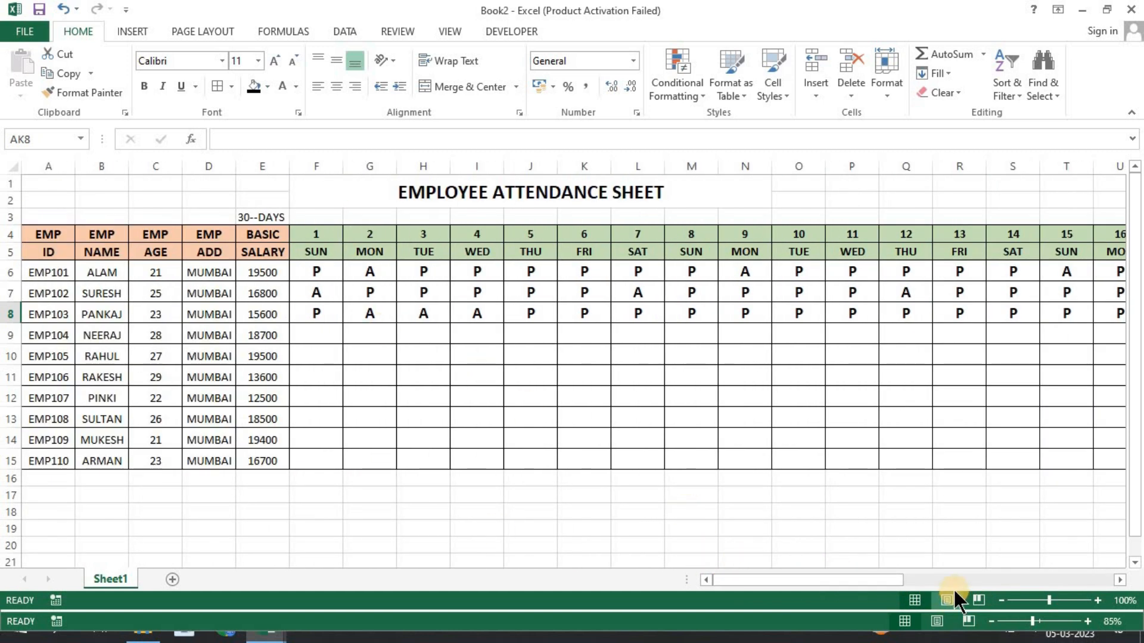
left_click_drag(865, 576, 810, 555)
left_click_drag(270, 281, 273, 460)
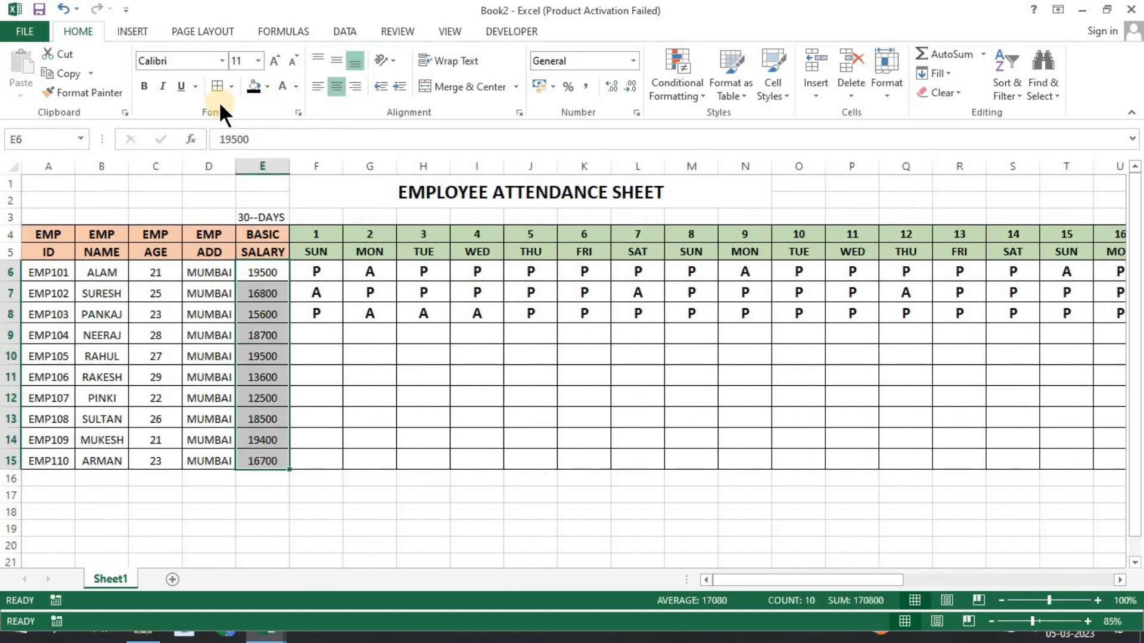
left_click(143, 88)
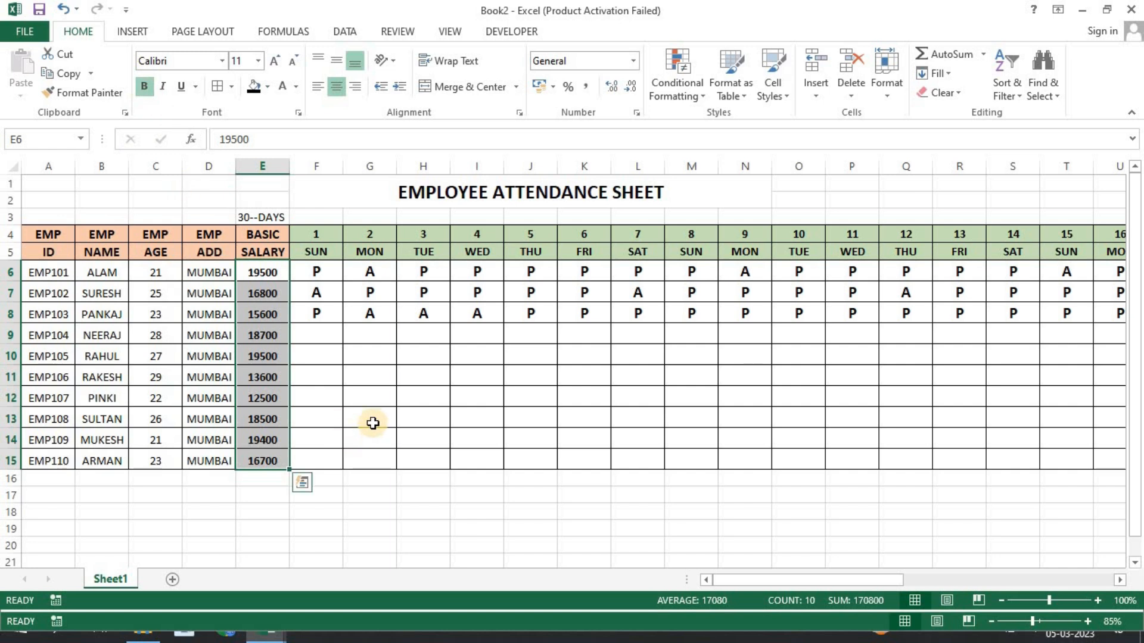
left_click(274, 61)
left_click(275, 60)
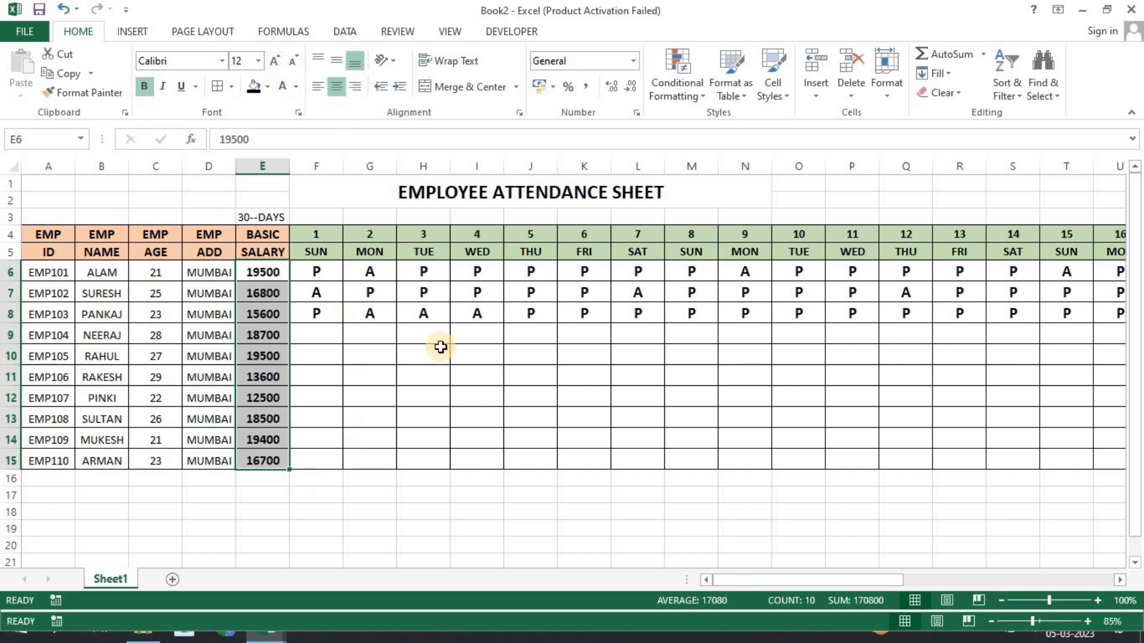
left_click(412, 396)
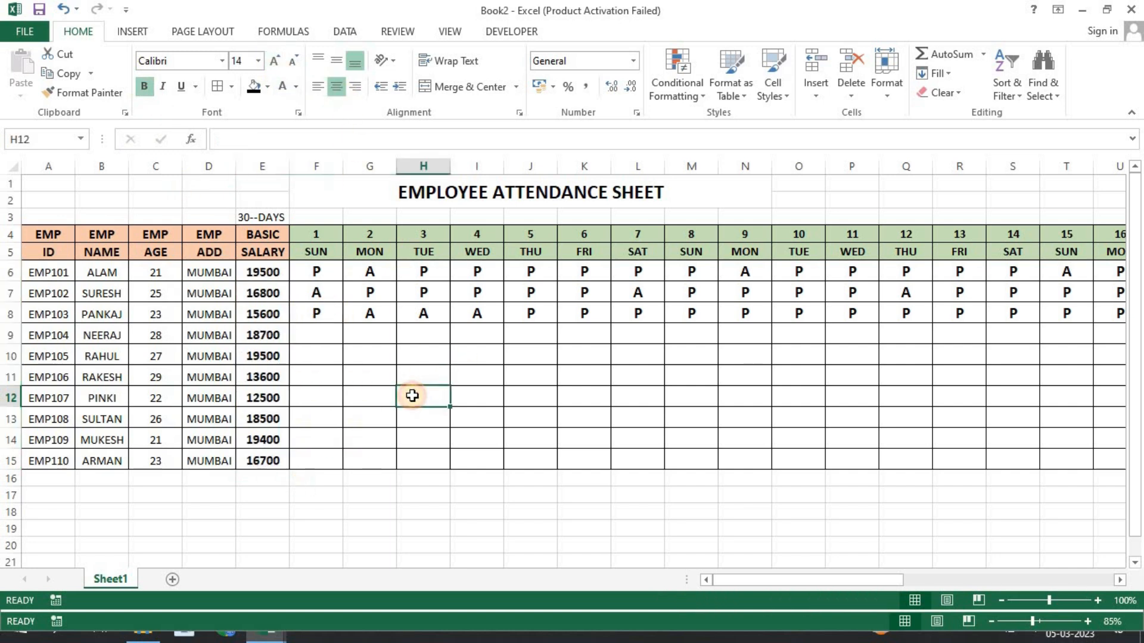
Format the totals cells AK6:AP15 with centered alignment, bold text, font size 14 and all borders.
left_click(266, 247)
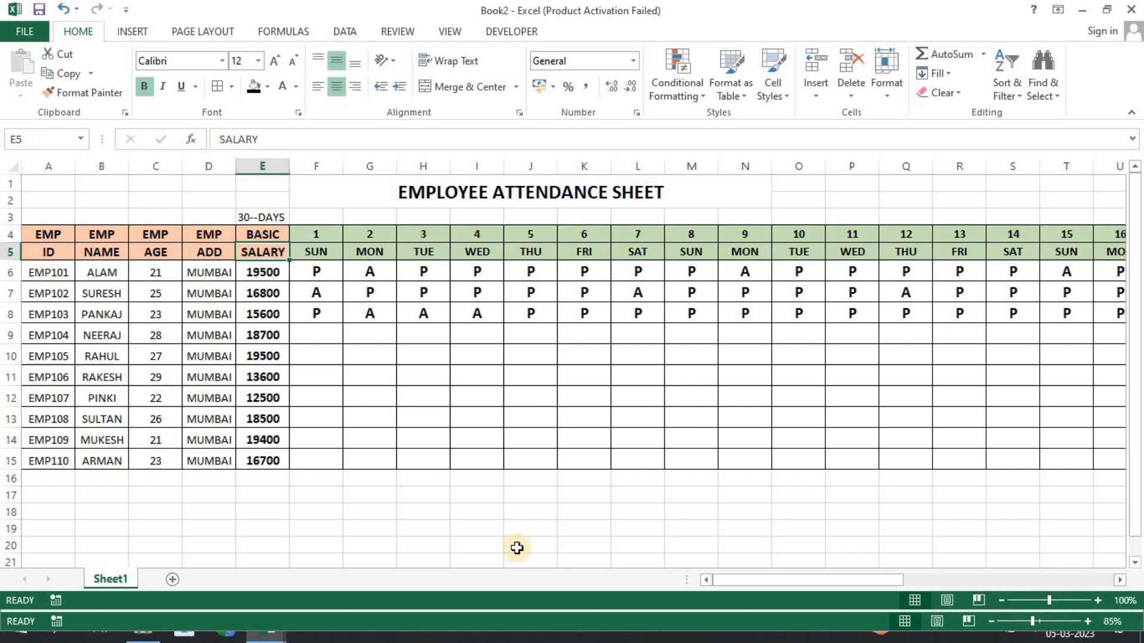
left_click(847, 574)
left_click_drag(863, 575, 1076, 572)
left_click(799, 279)
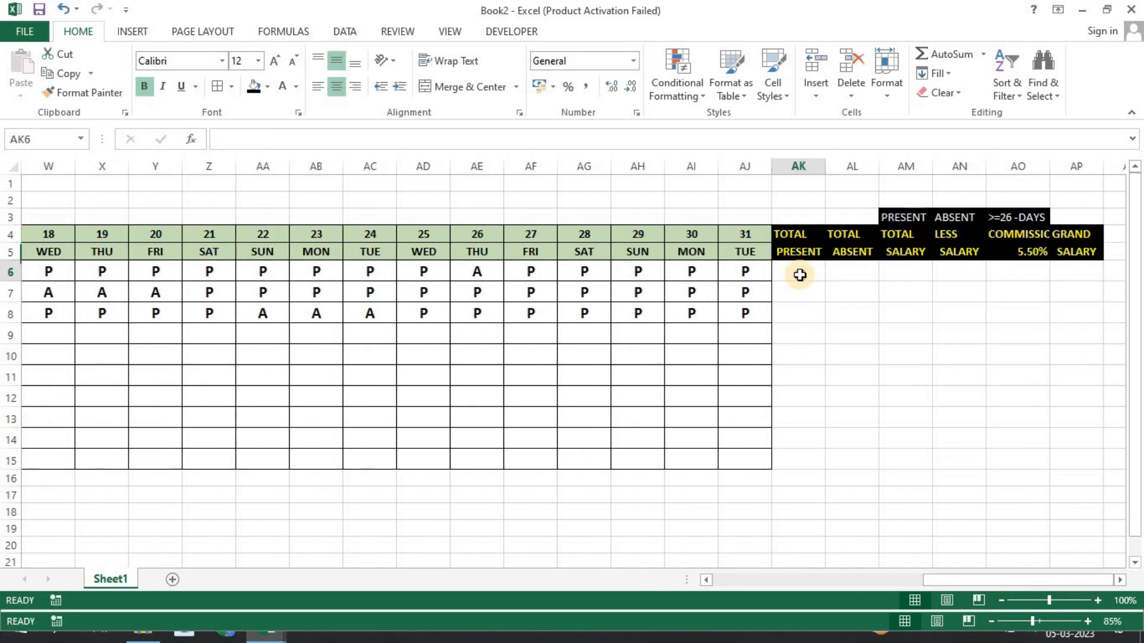
mouse_move(794, 274)
left_mouse_down()
mouse_move(1034, 459)
mouse_move(1075, 463)
left_mouse_up()
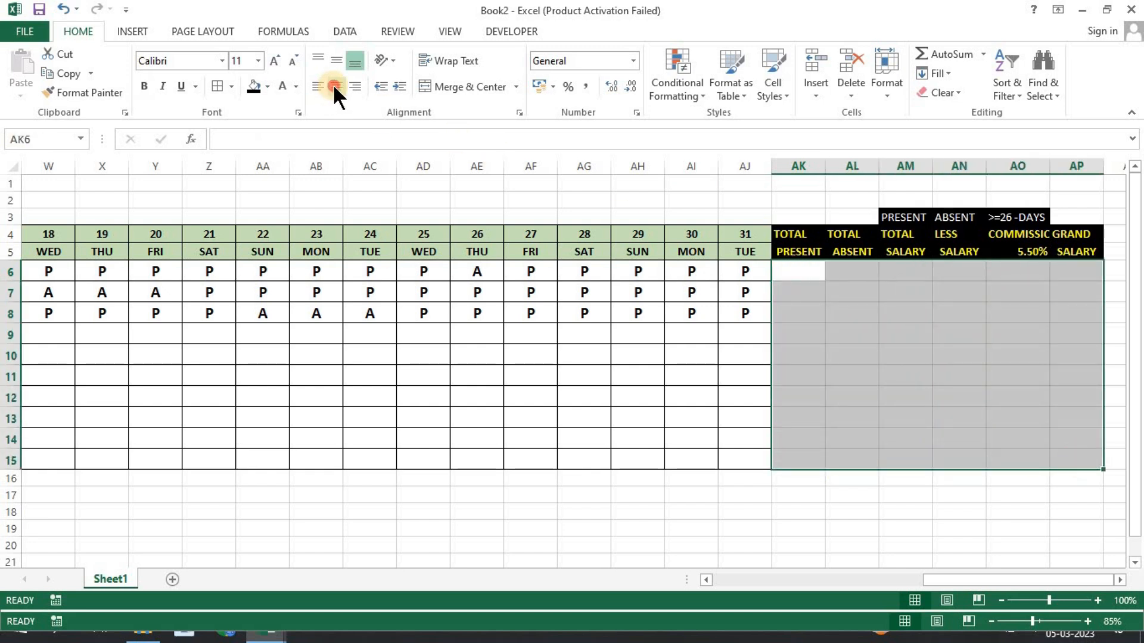
left_click(143, 86)
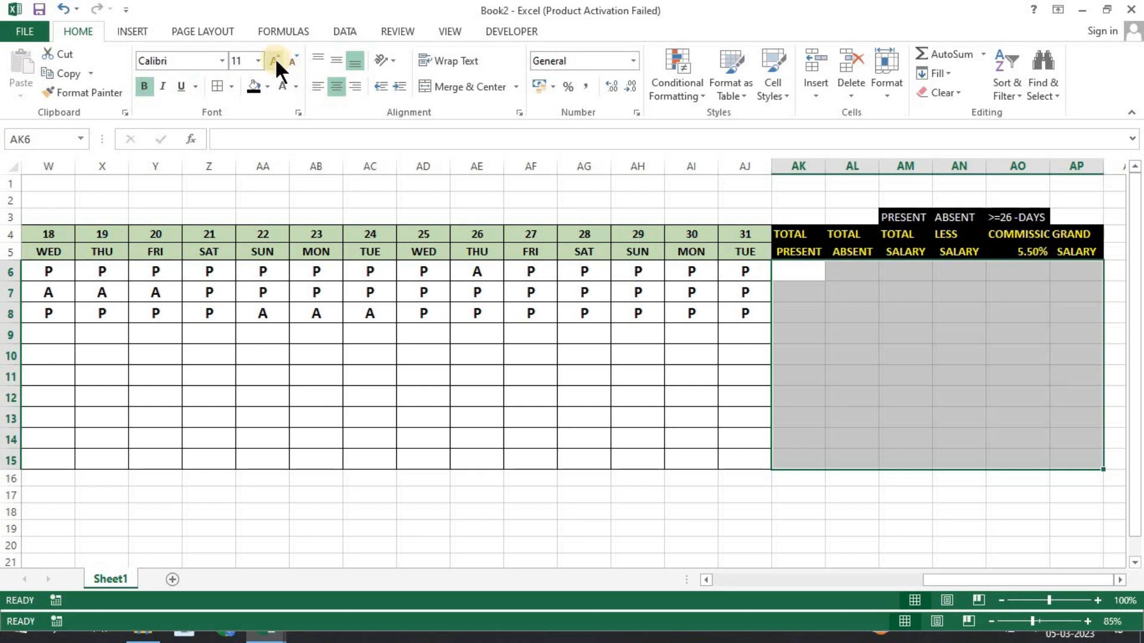
left_click(222, 88)
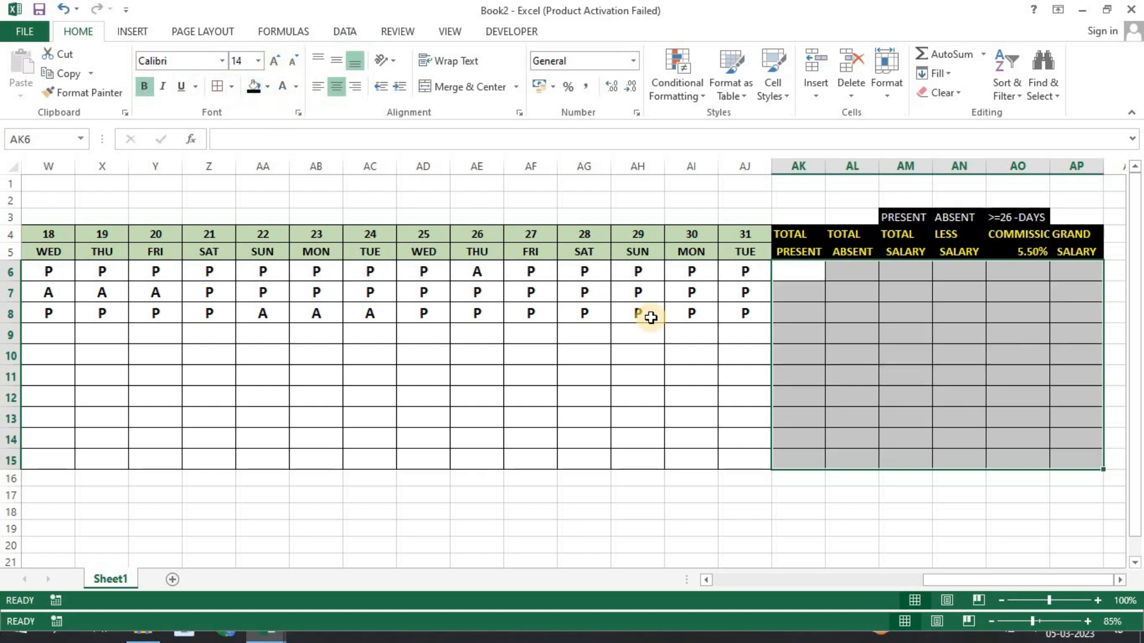
Try to count the first employee's present days in AK6 with the formula =COUNTIF(F6:AJ6,"<P").
left_click(811, 277)
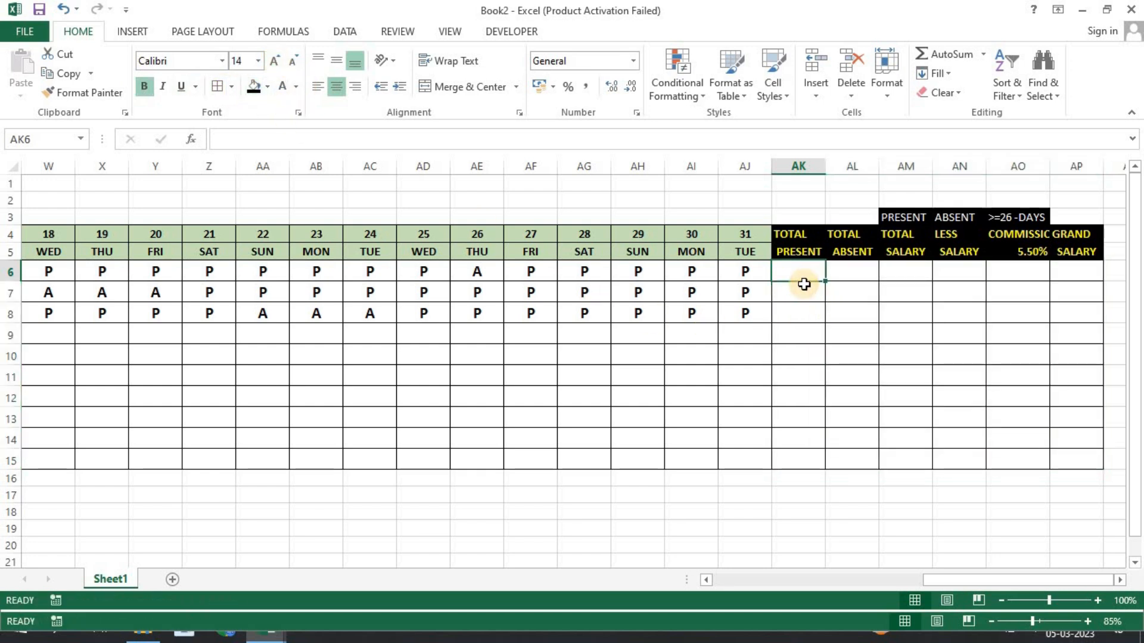
type("=COUNT")
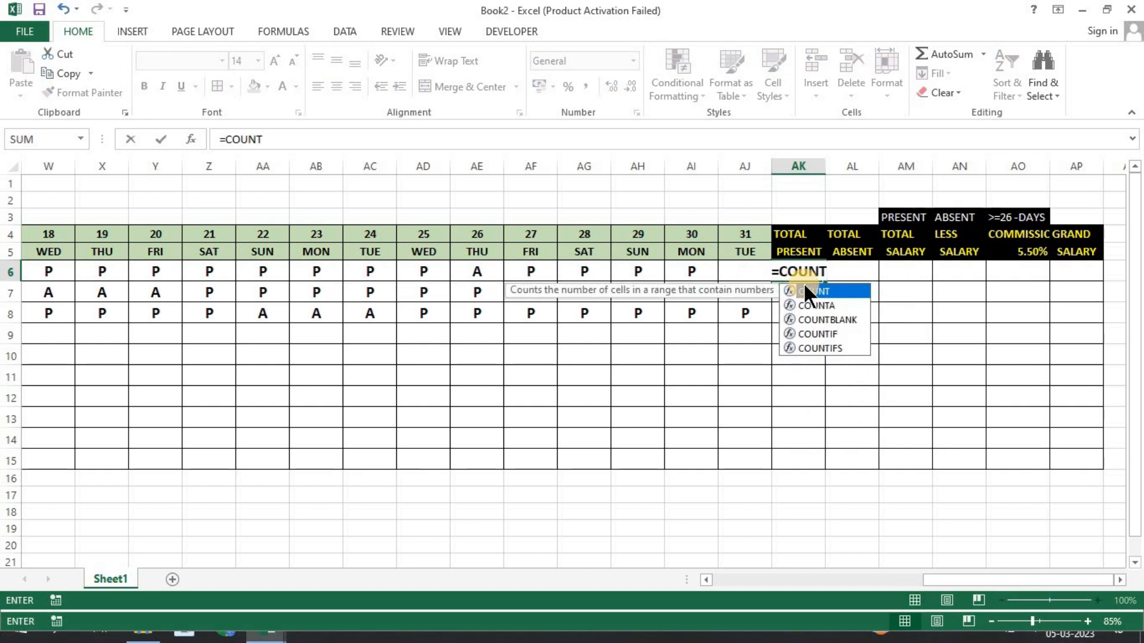
key("Down")
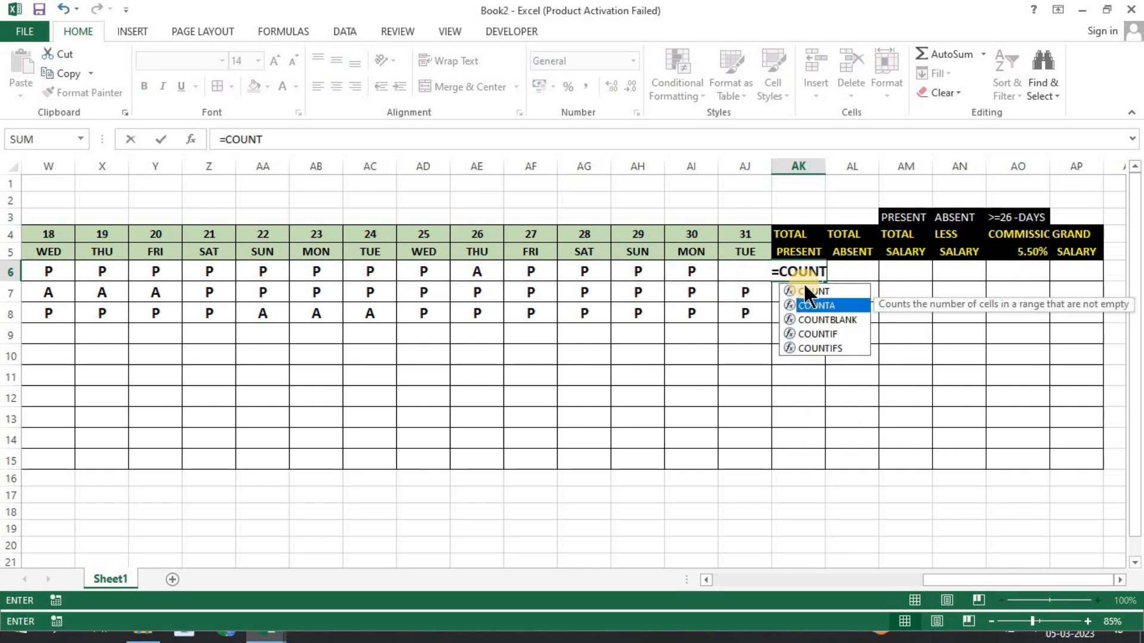
key("Down")
key("Down")
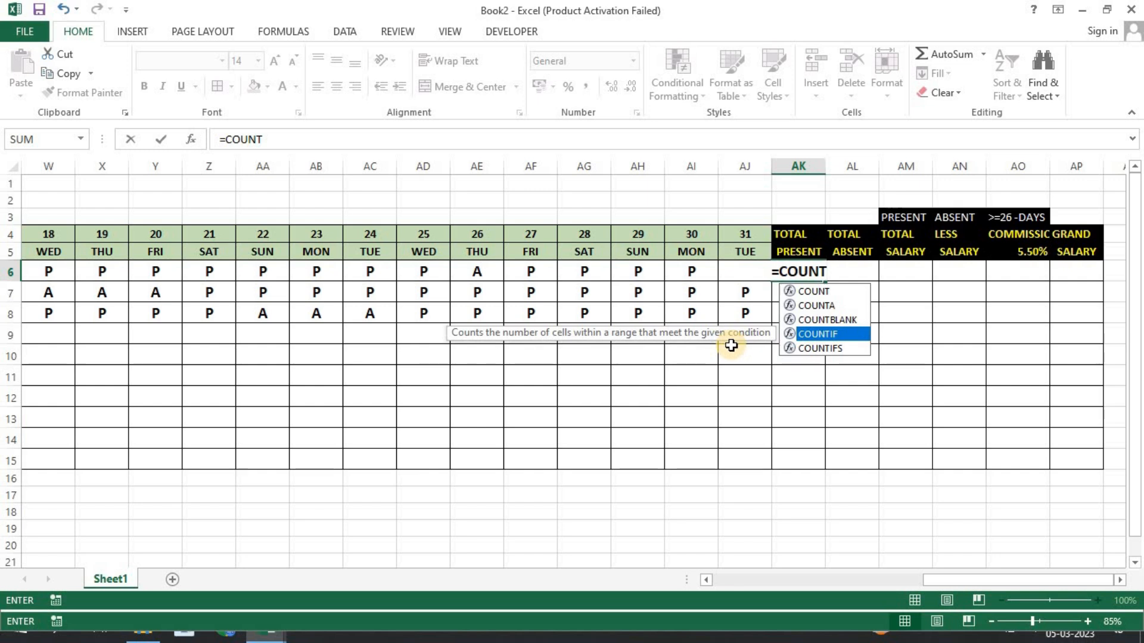
double_click(825, 333)
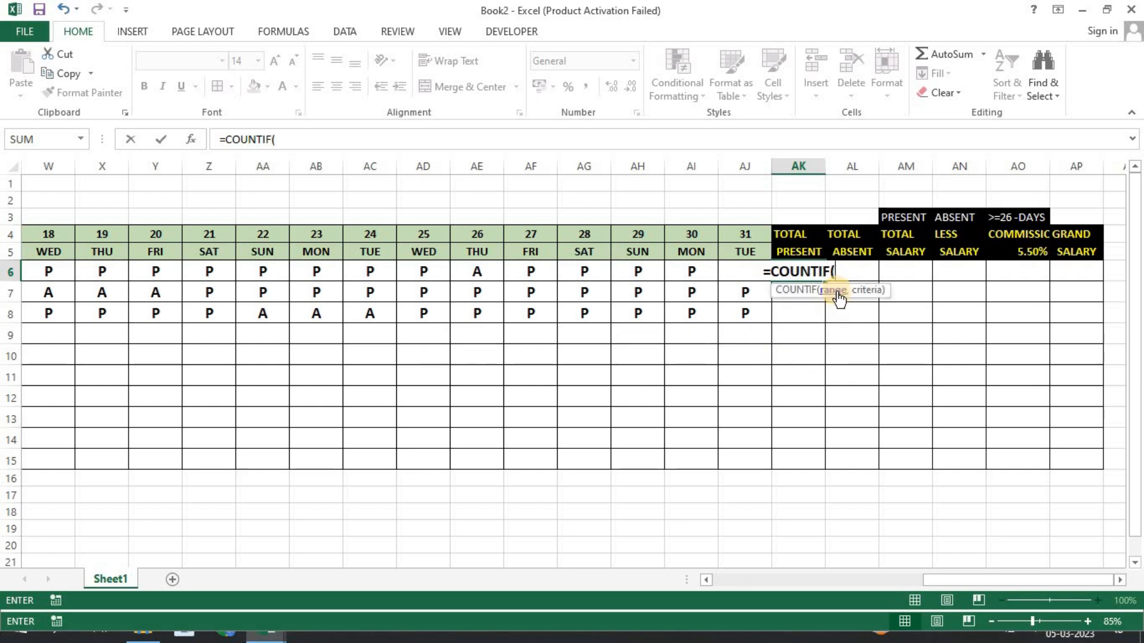
left_click_drag(952, 579, 746, 563)
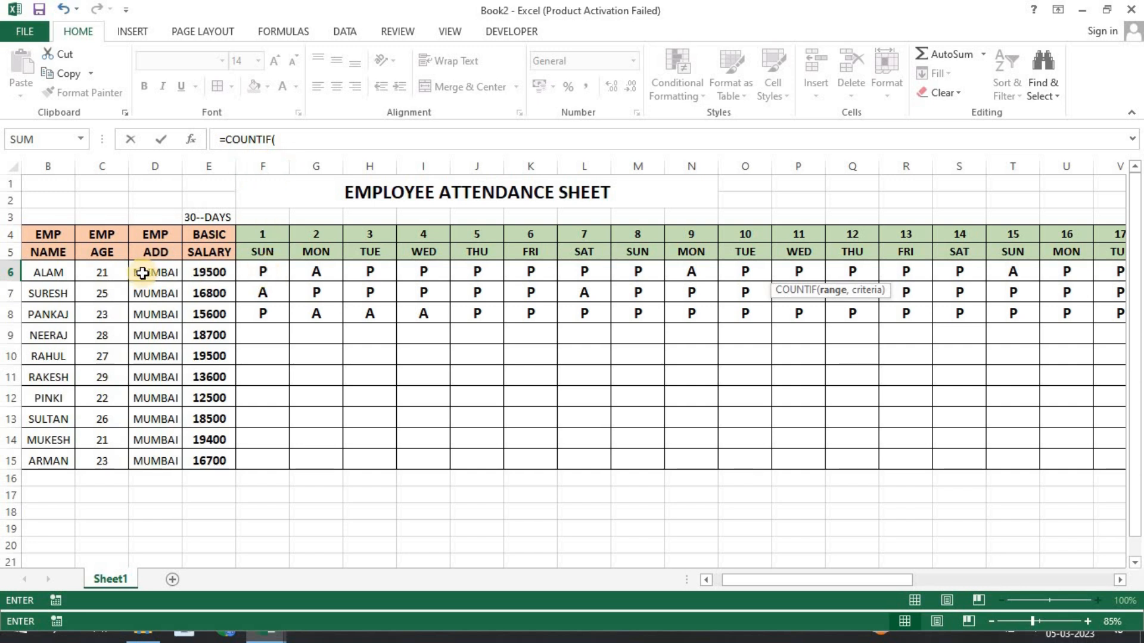
left_click_drag(764, 583, 952, 598)
type("F6:")
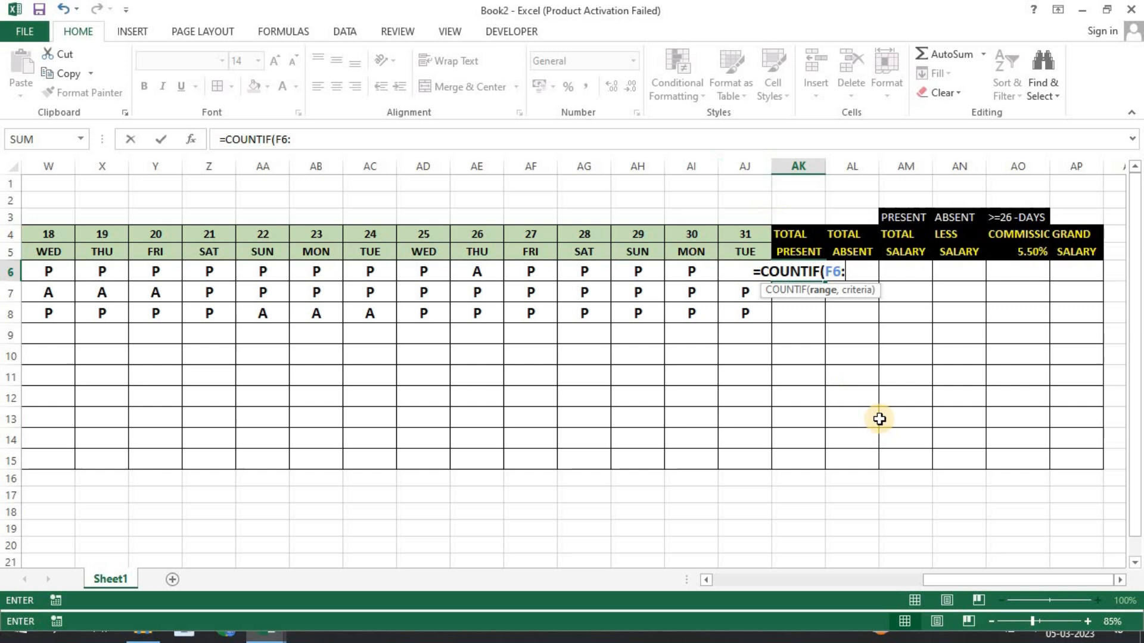
type("AJ")
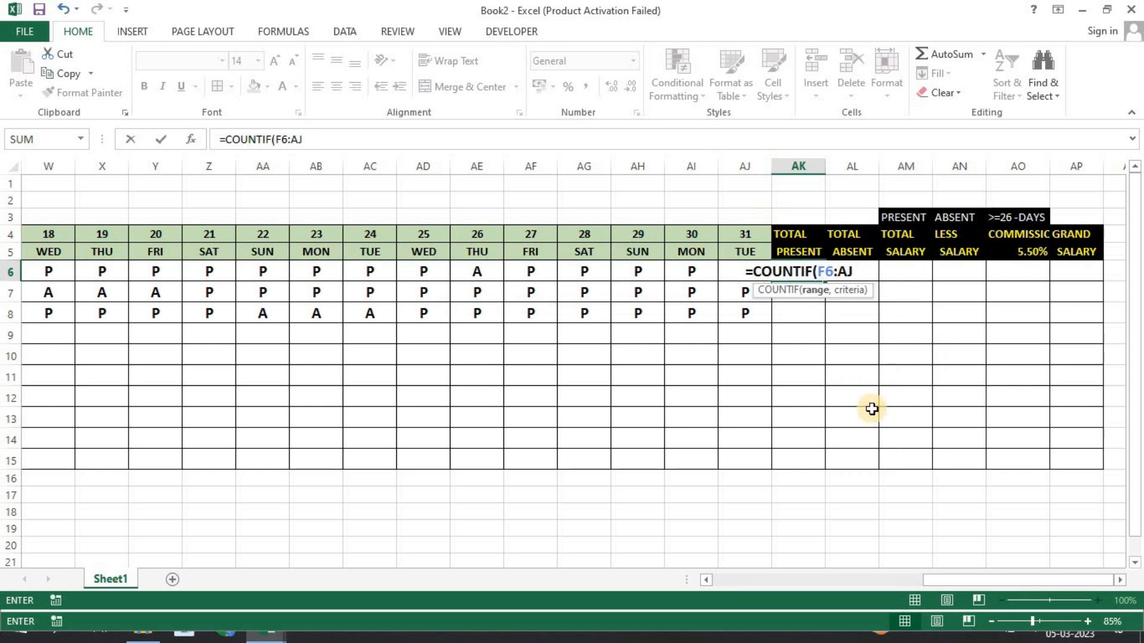
type("6")
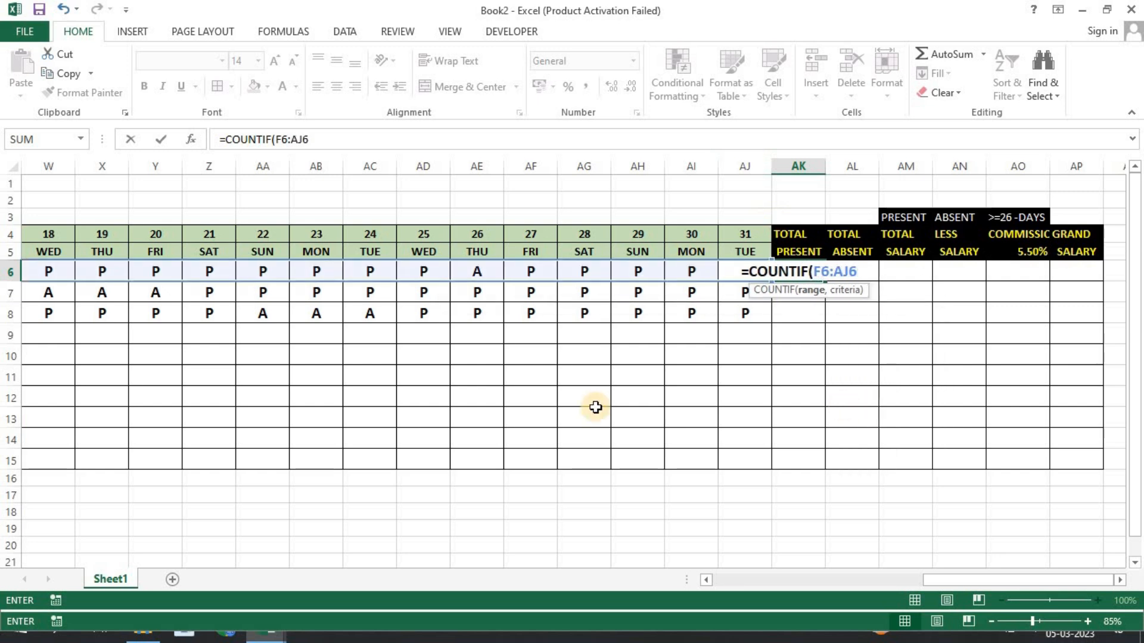
left_click_drag(940, 578, 774, 554)
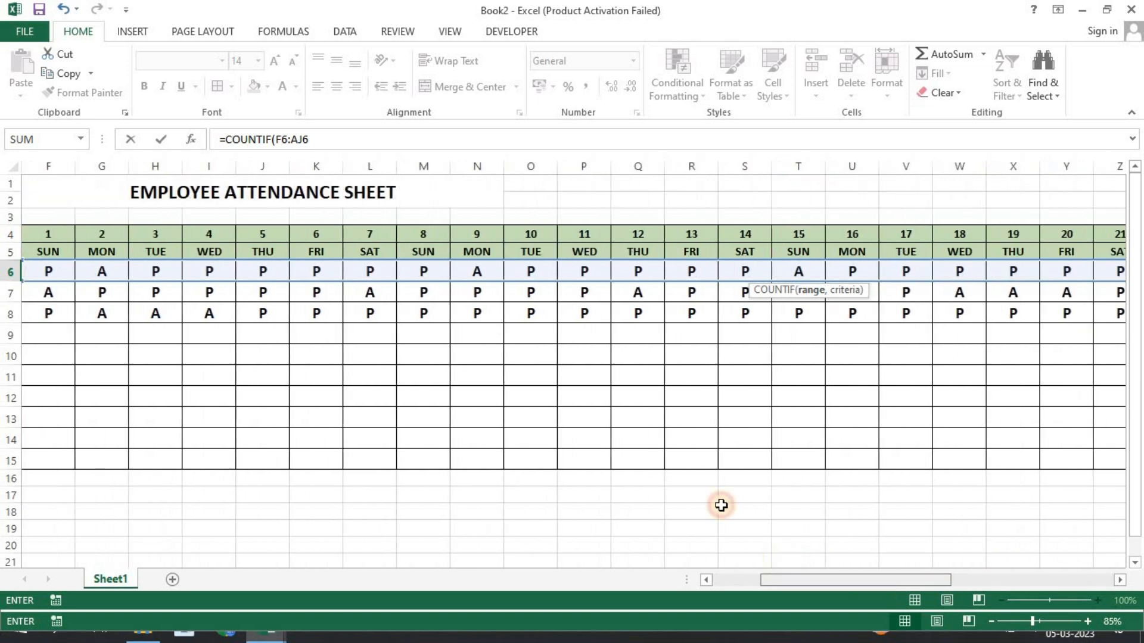
left_click_drag(909, 582, 1057, 593)
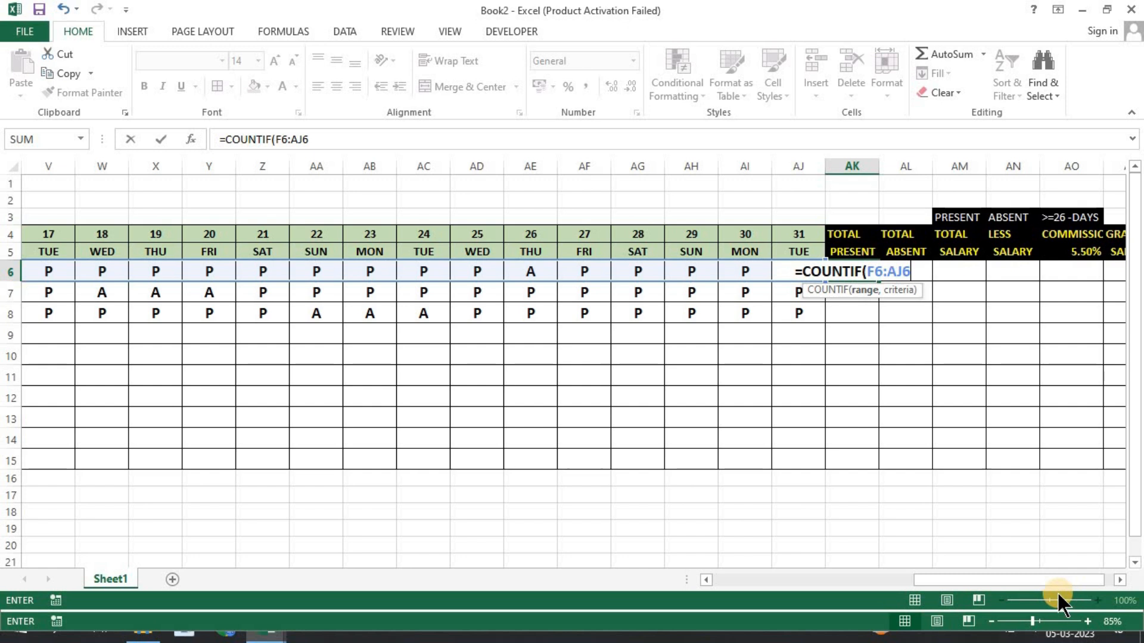
type(",")
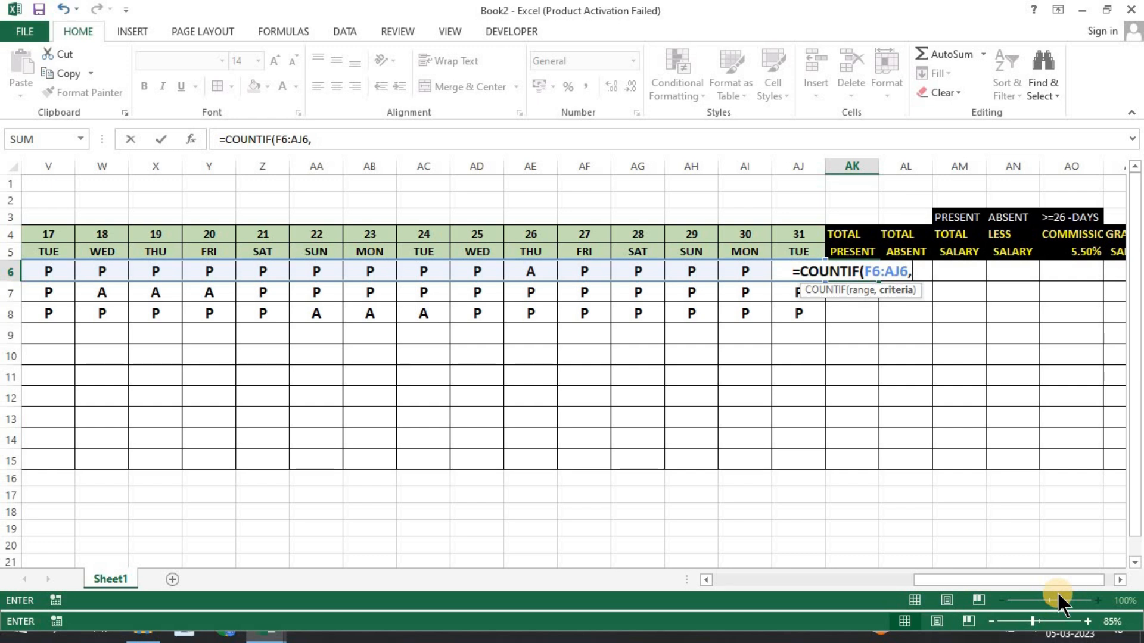
type("\"")
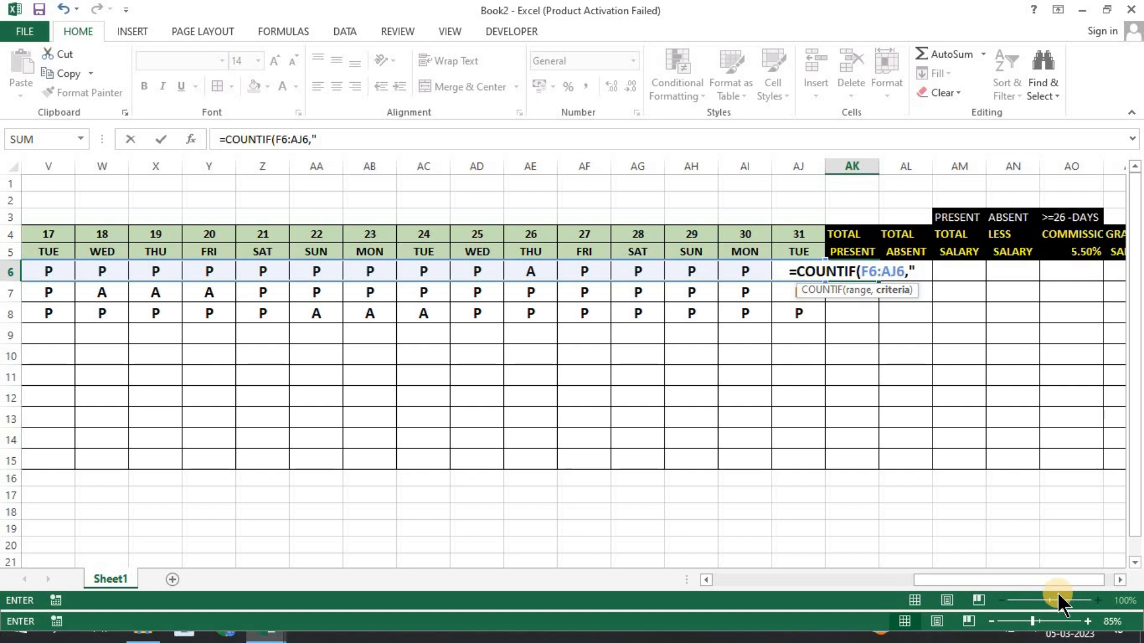
type("<")
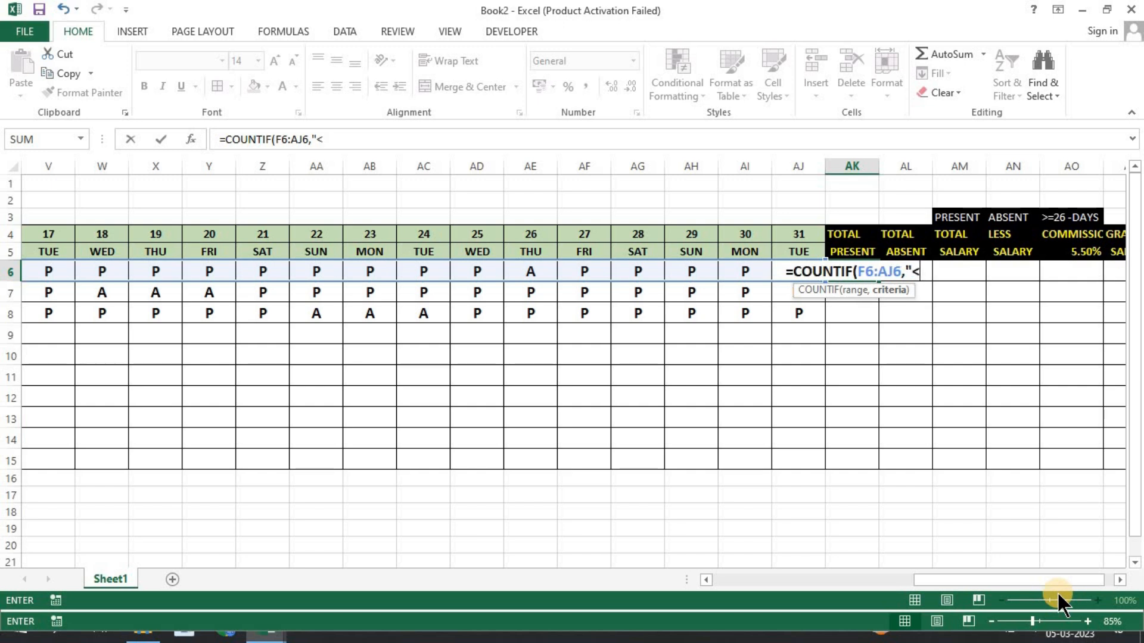
type("P\"")
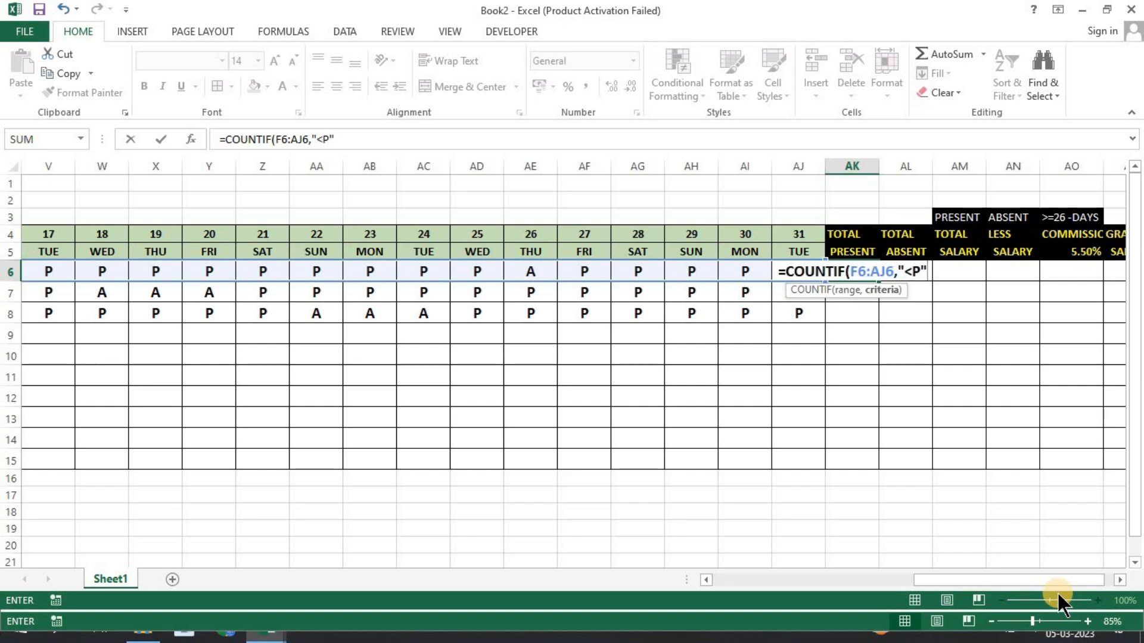
type(")")
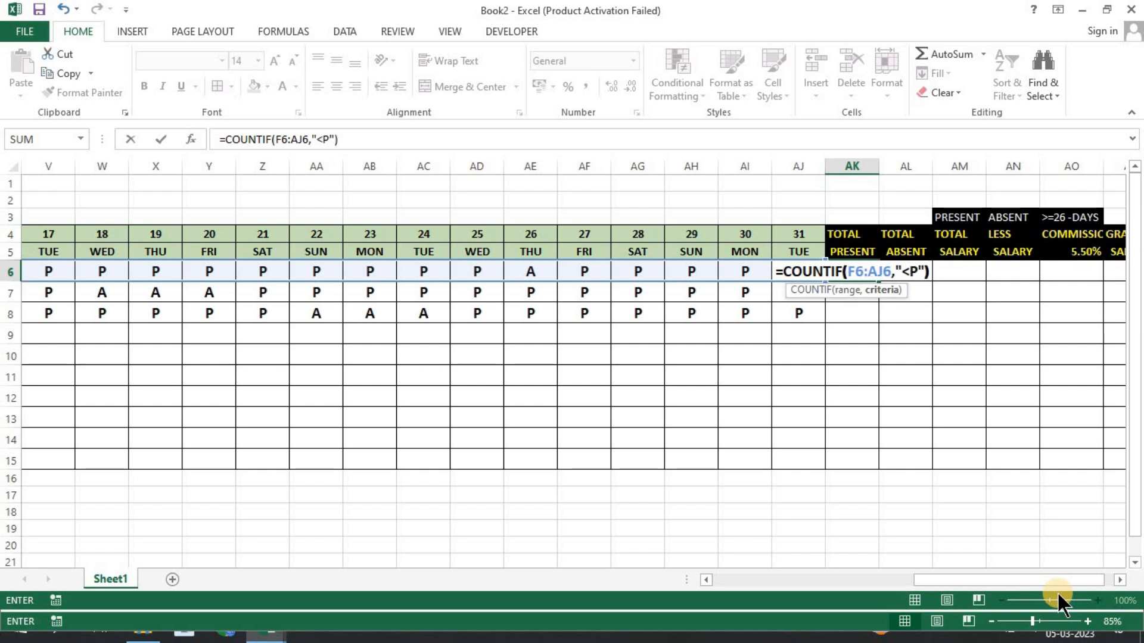
key("Return")
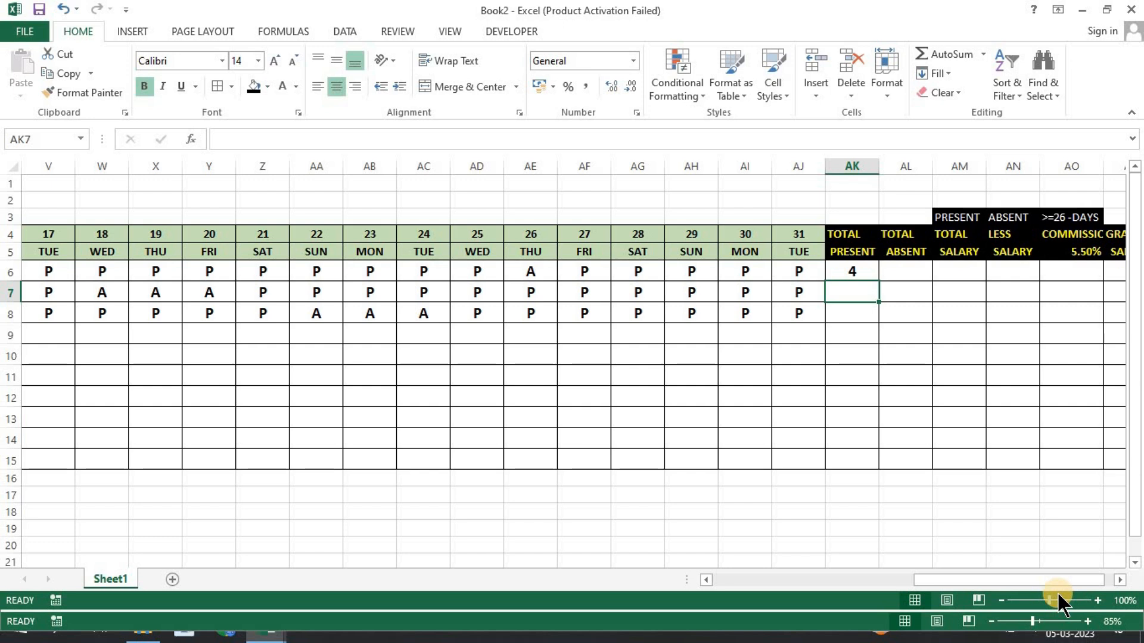
Correct the COUNTIF criterion in AK6 to "P", removing the less-than sign.
key("Up")
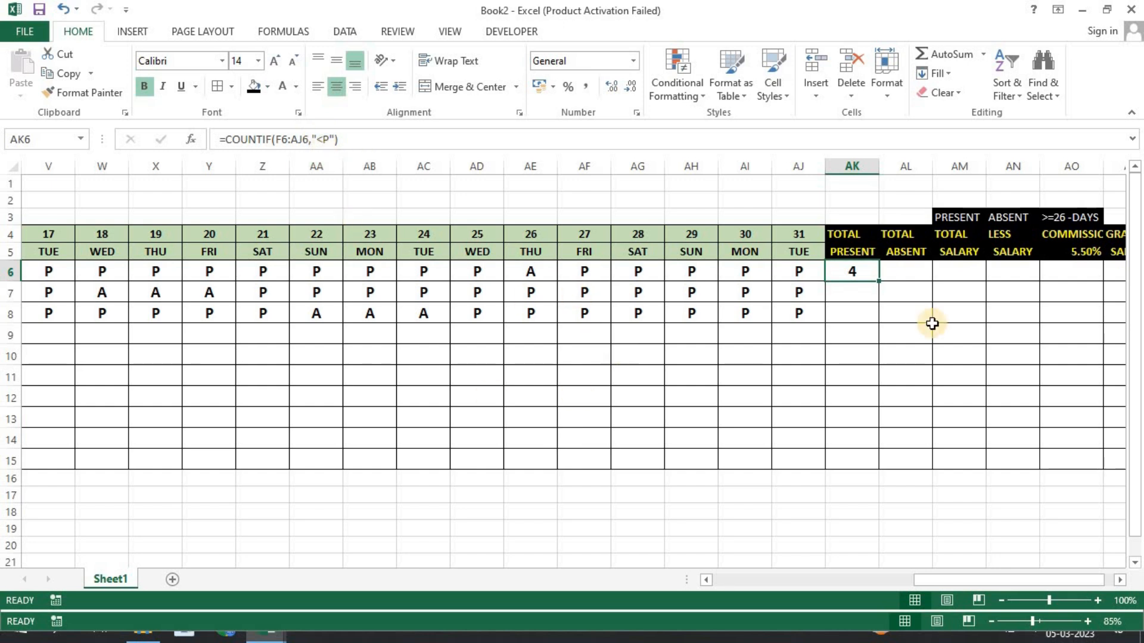
left_click(324, 138)
key("Return")
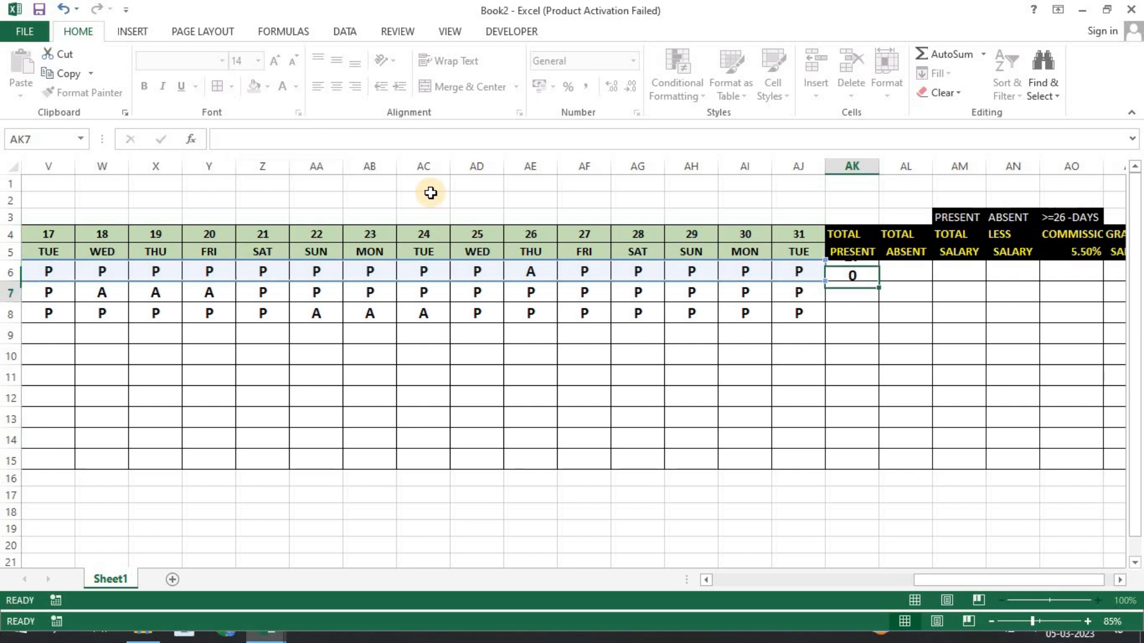
left_click(910, 272)
left_click(834, 273)
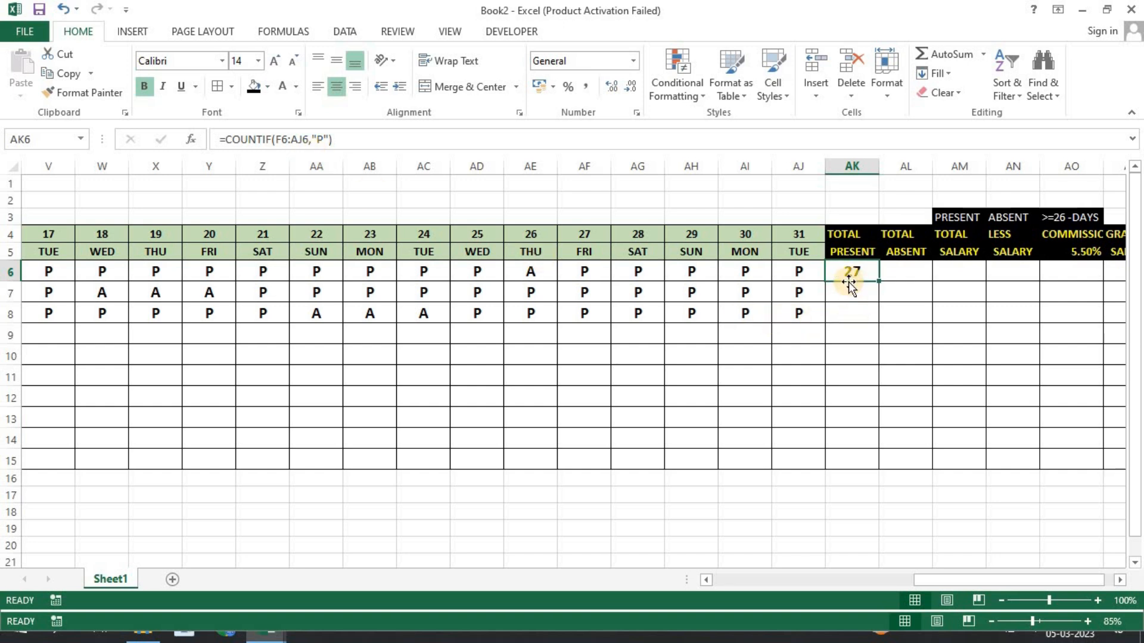
Clear AK6 and re-enter the first employee's total present formula as =COUNTIF(F6:AJ6,"P").
key("BackSpace")
type("=COUN")
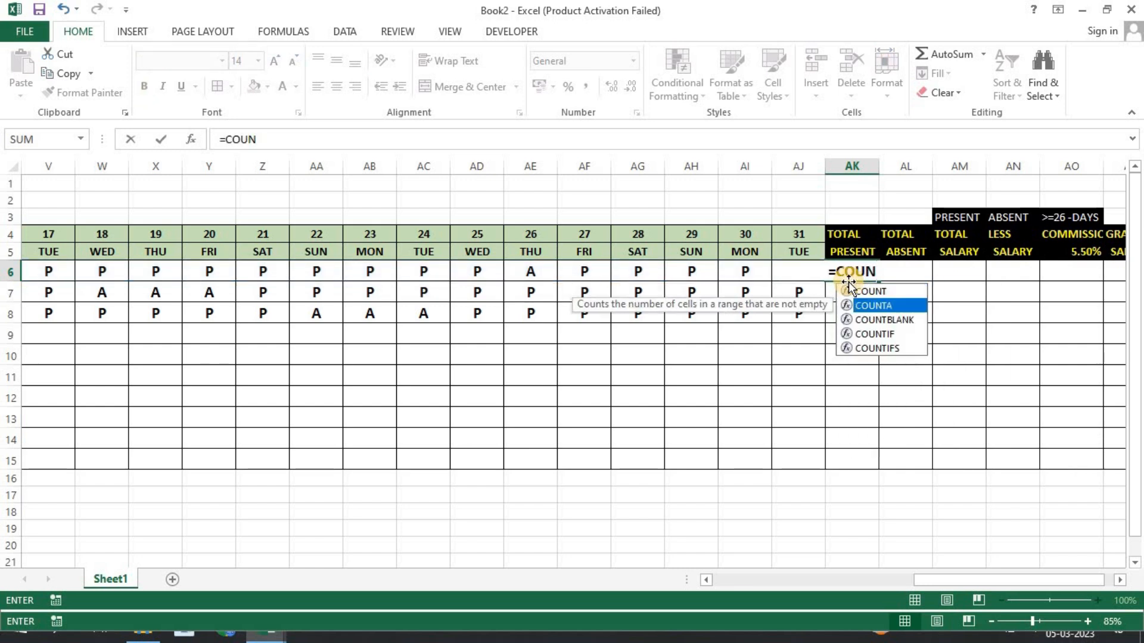
key("Down")
key("Down")
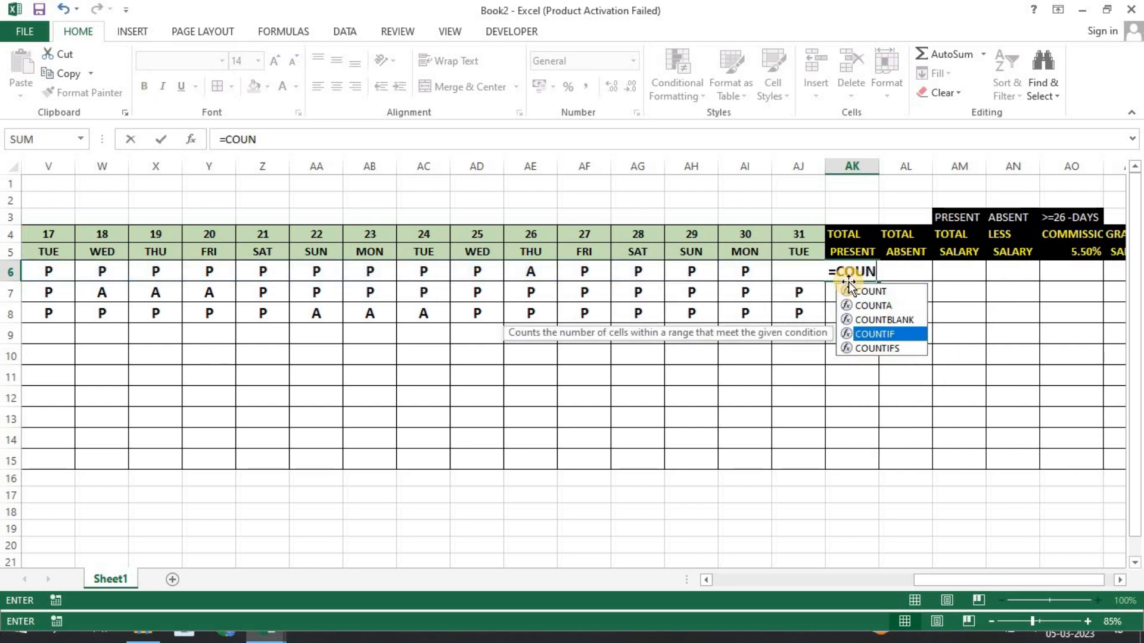
key("Tab")
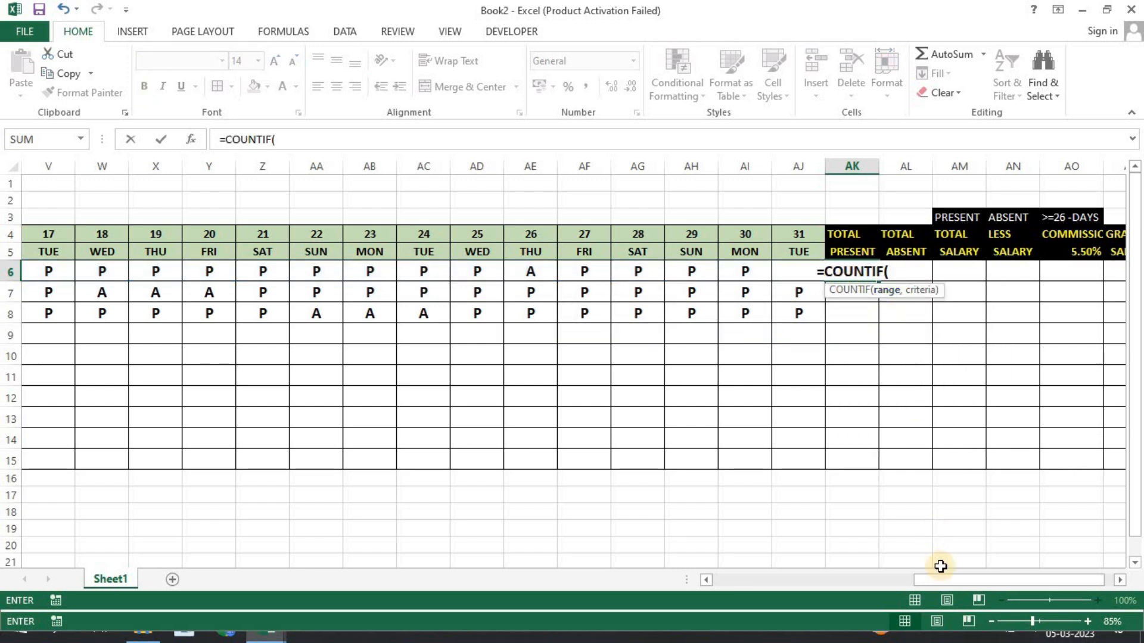
left_click_drag(936, 581, 674, 587)
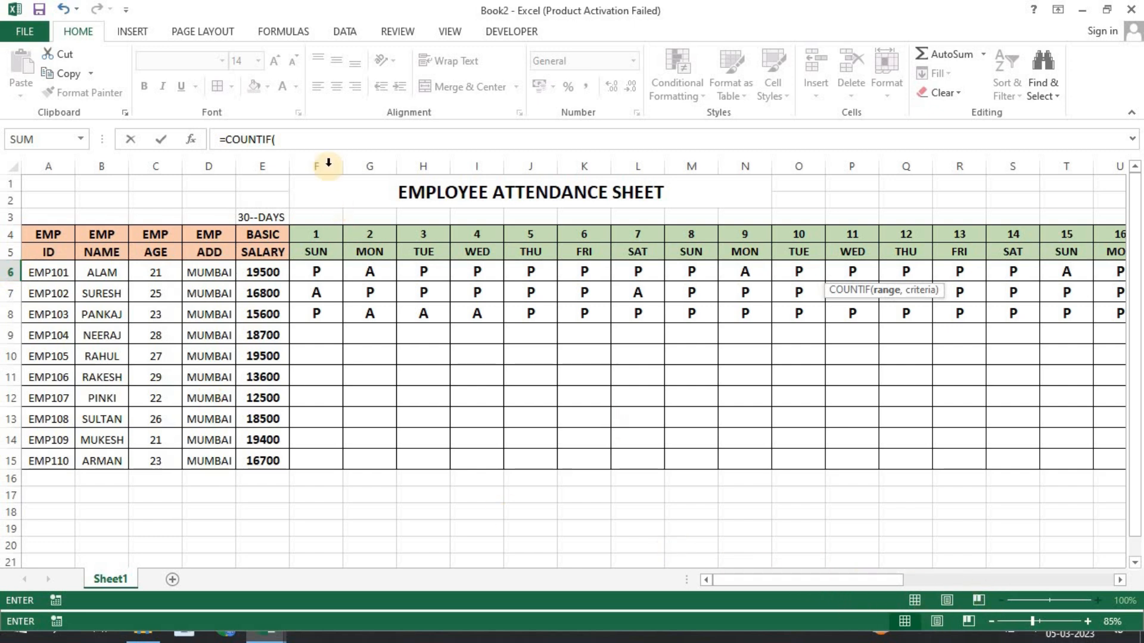
left_click(296, 140)
type("F6:")
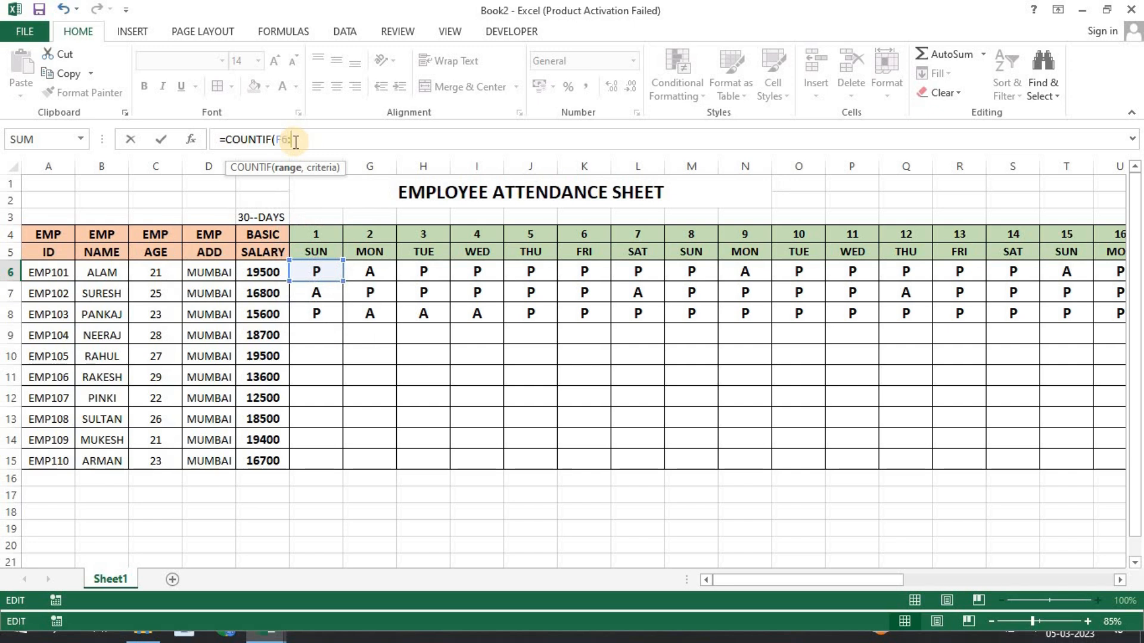
left_click_drag(864, 580, 1066, 579)
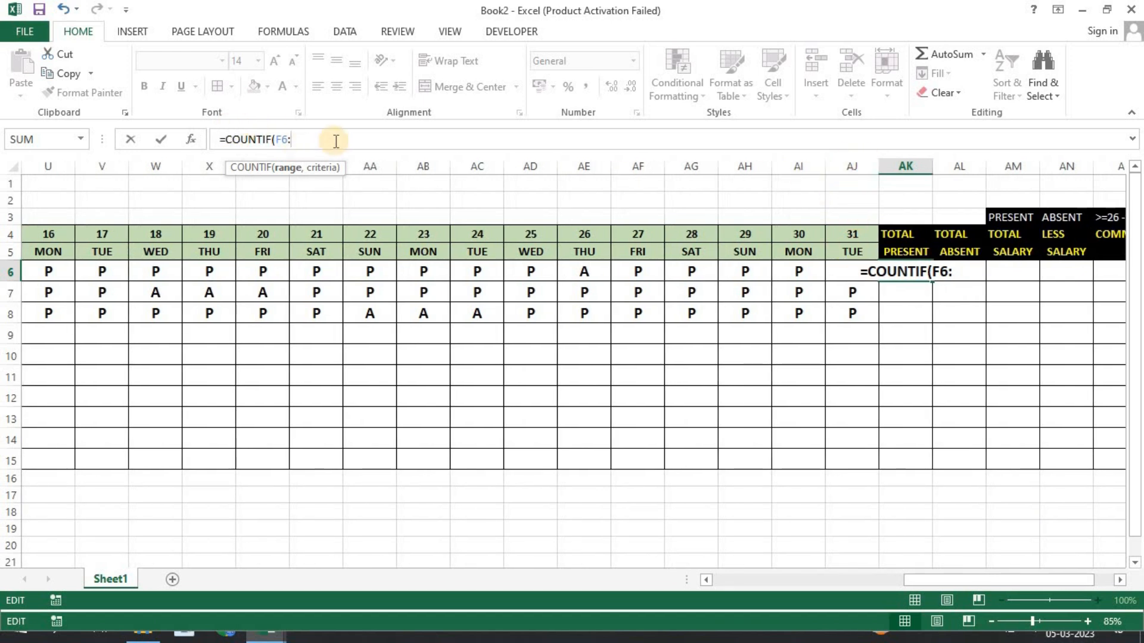
type("AJ")
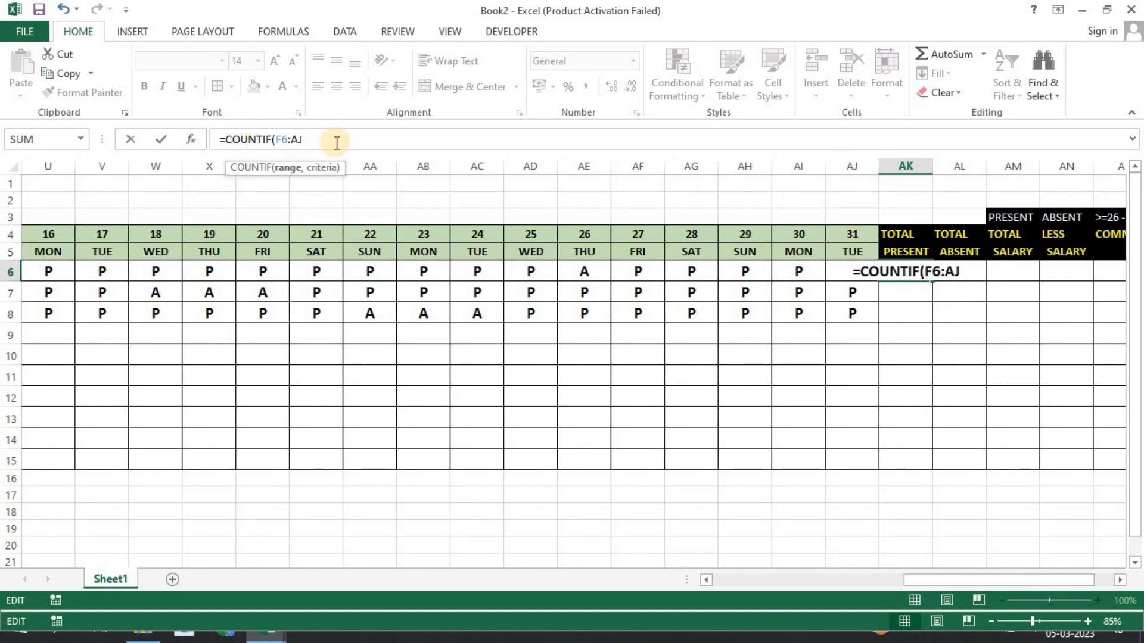
type("6")
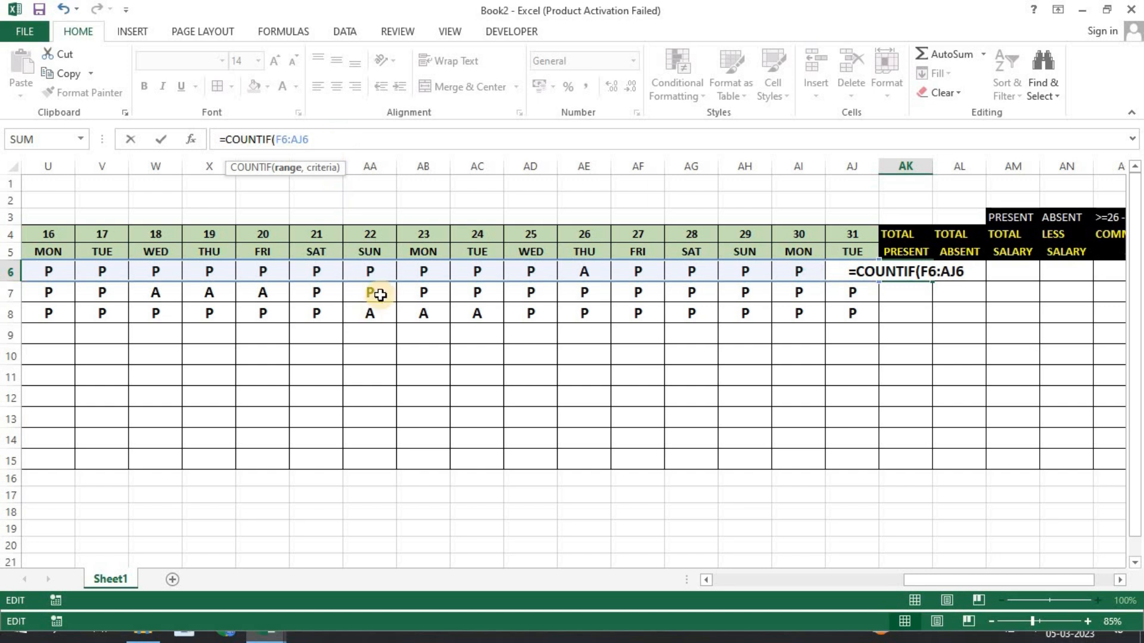
type(",")
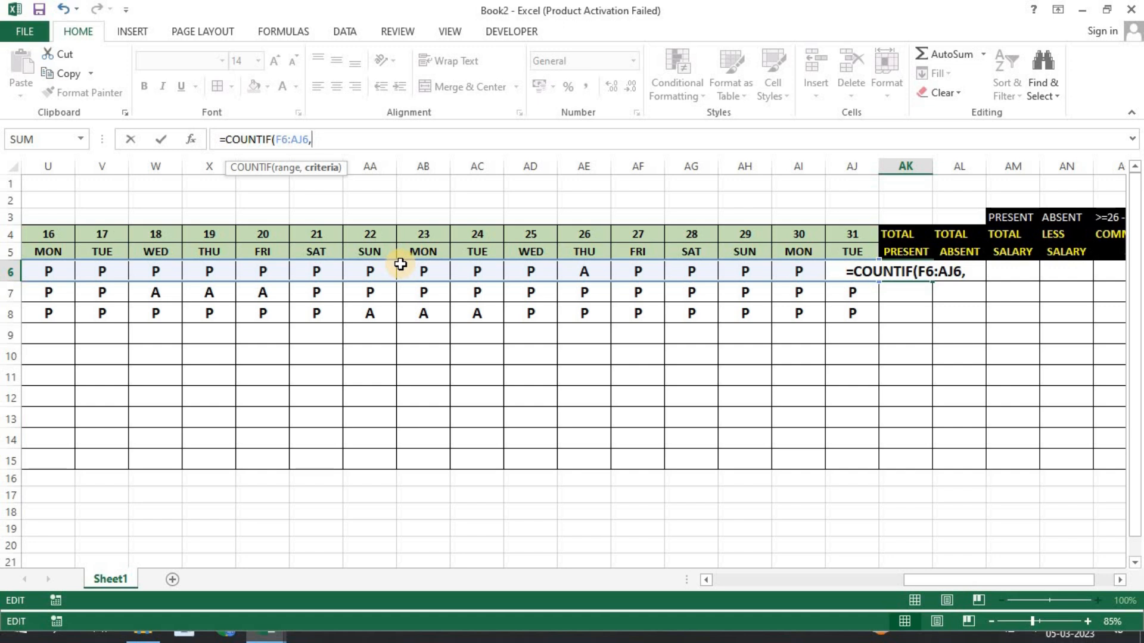
type("\"P\")")
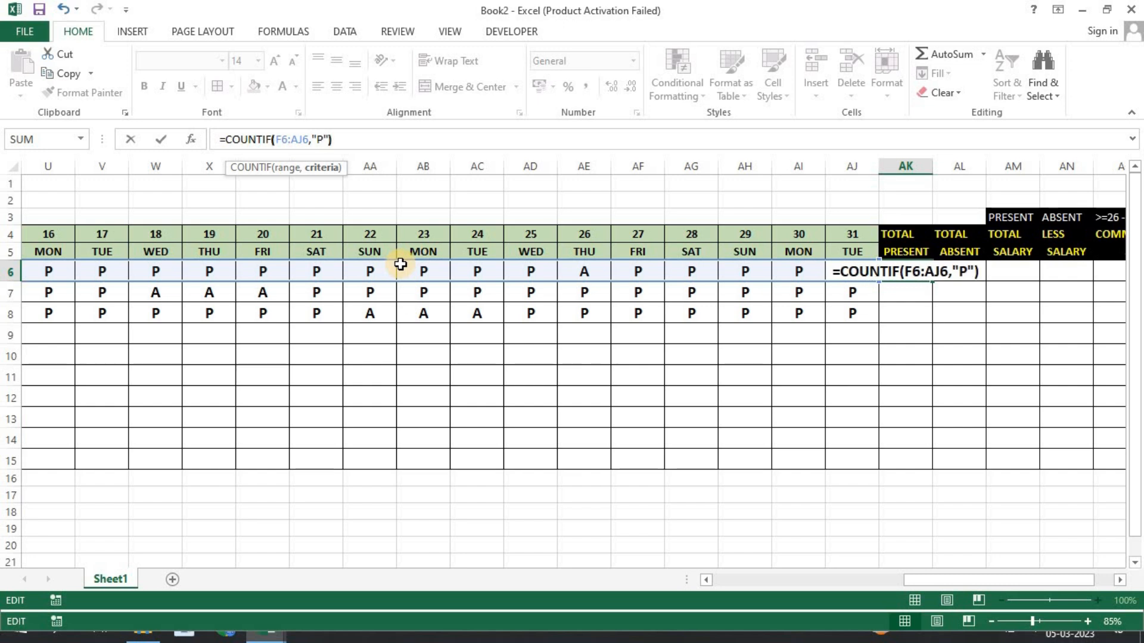
key("Return")
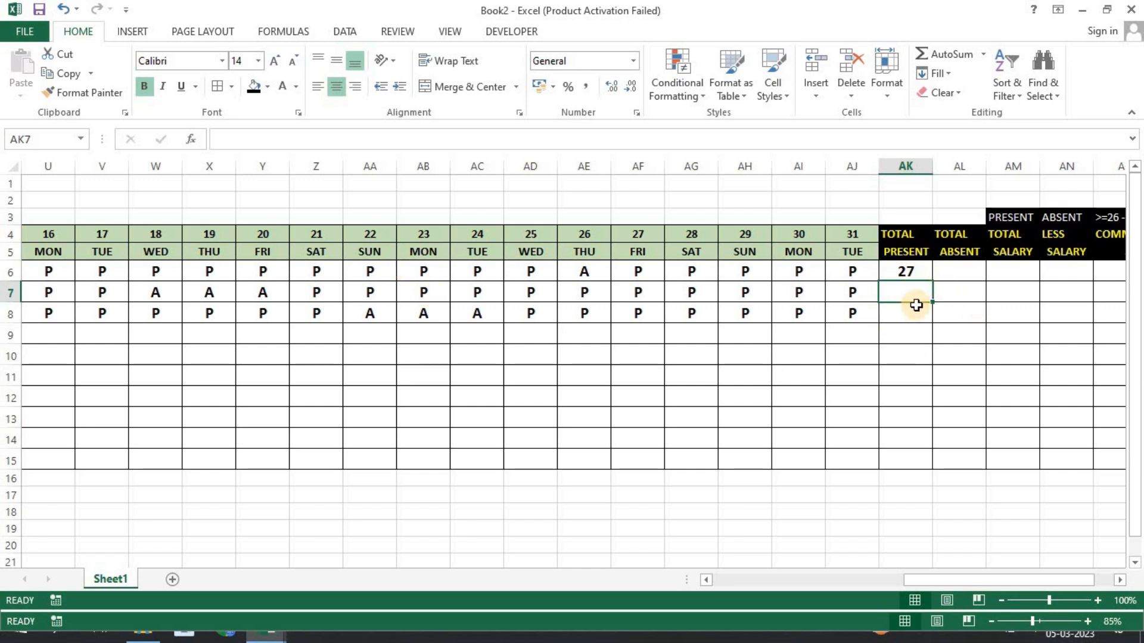
Enter the second employee's total present formula in AK7 as =COUNTIF(F7:AJ7,"P").
type("=CO")
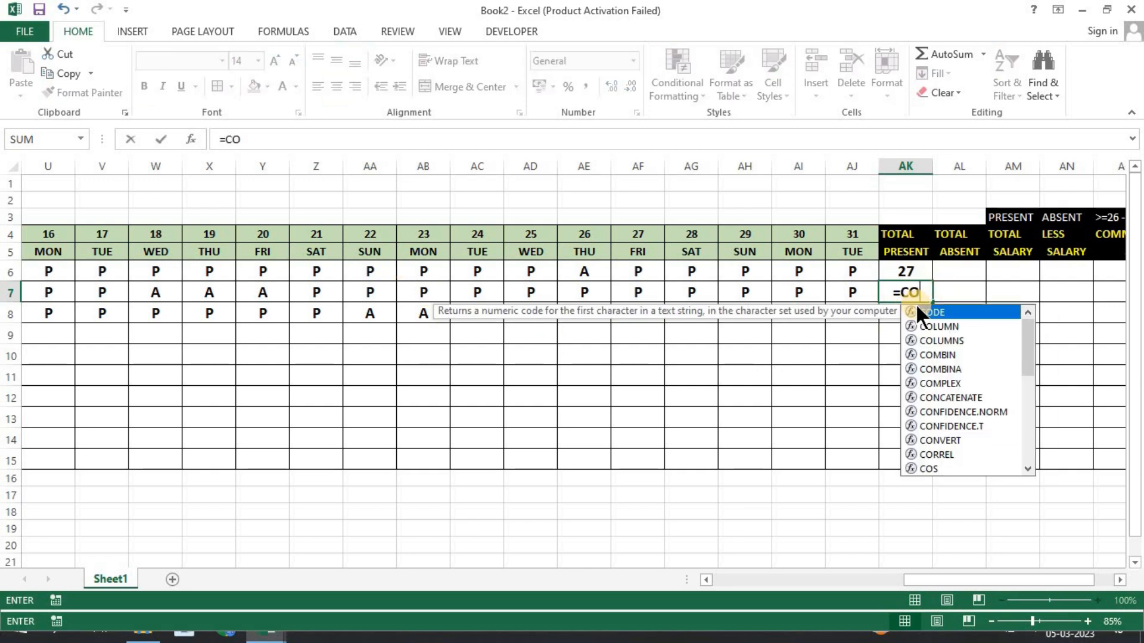
type("UNT")
key("Down")
key("Down")
key("Down")
key("Tab")
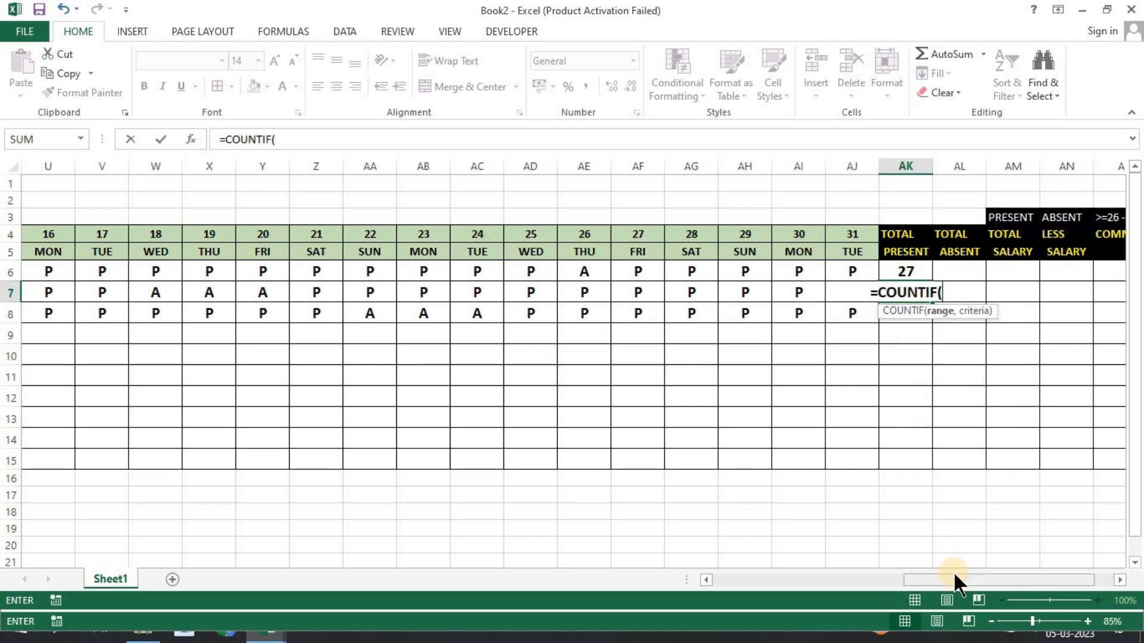
left_click_drag(953, 579, 702, 585)
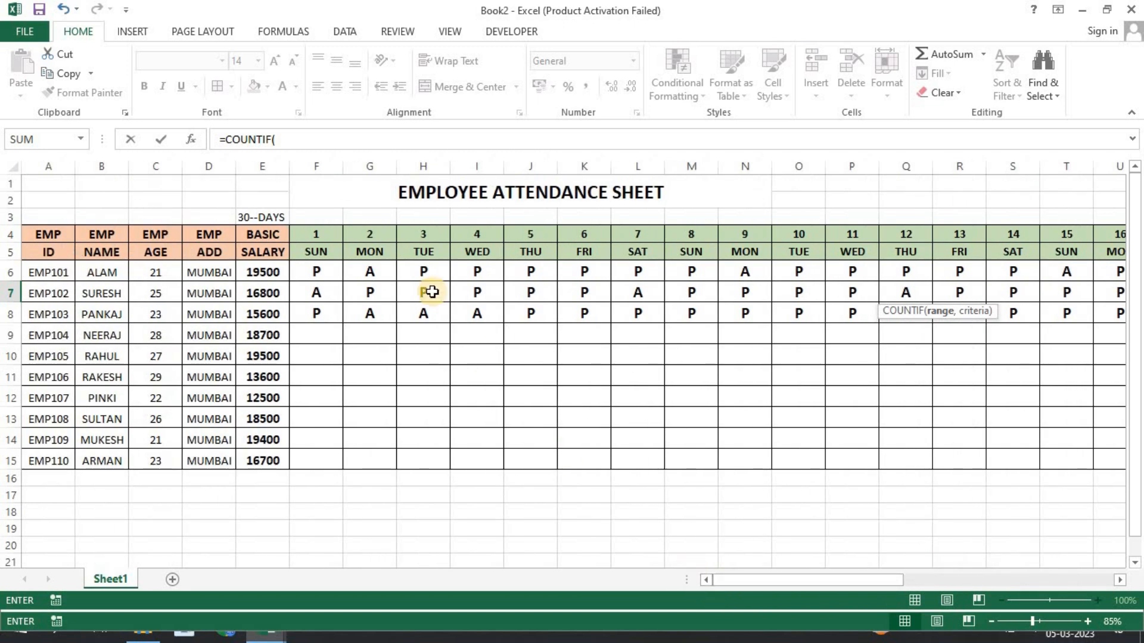
left_click_drag(804, 581, 1052, 581)
type("F")
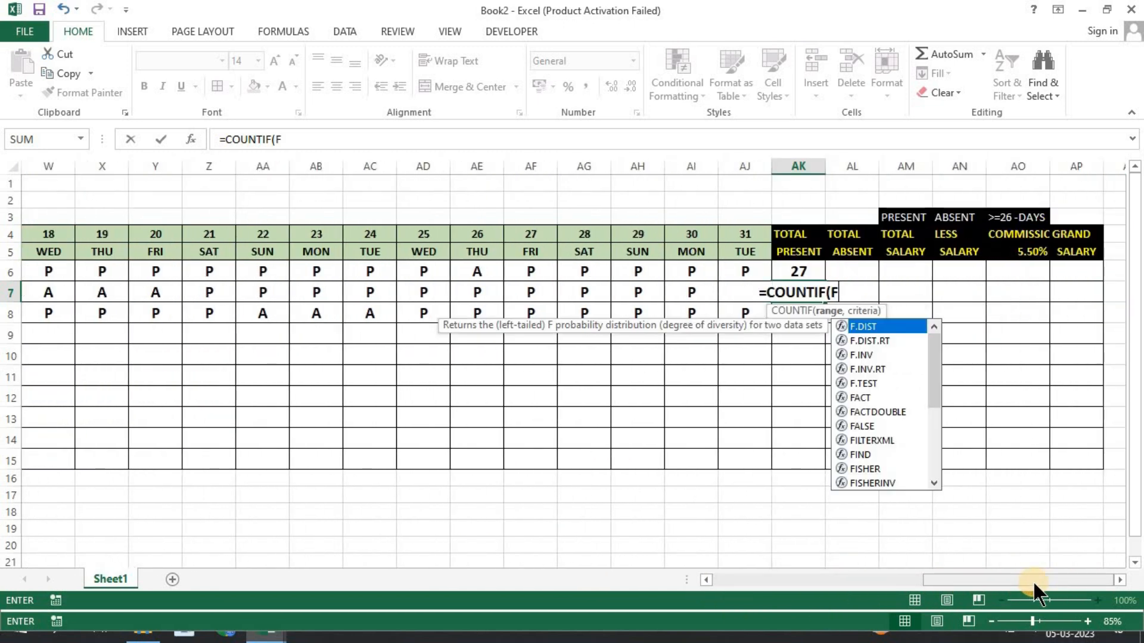
type("7:")
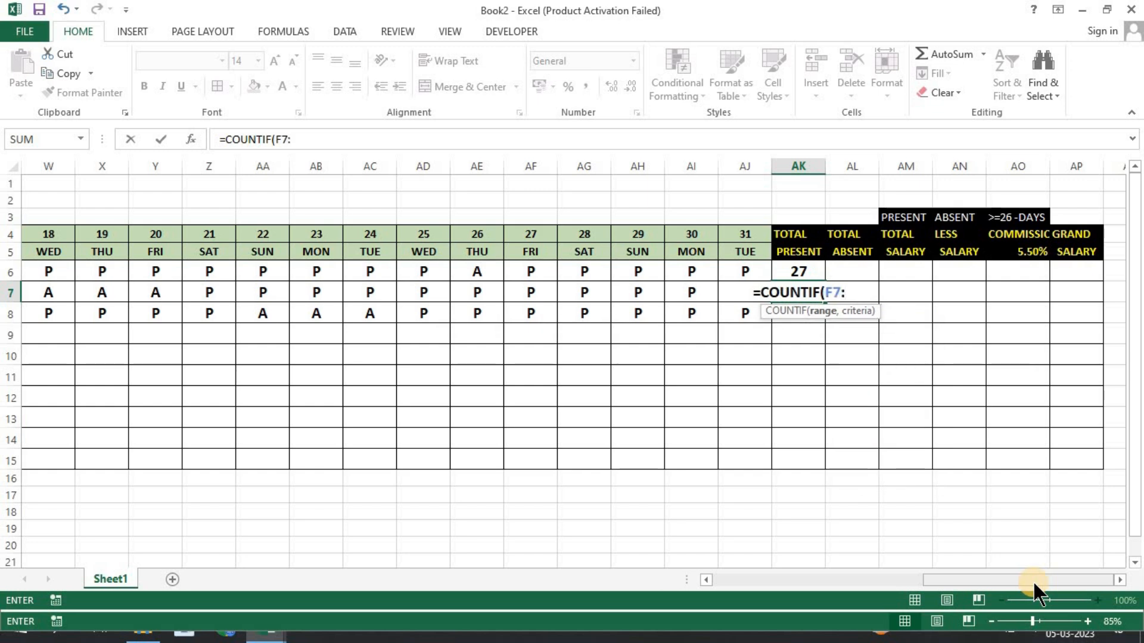
type("AJ7,\"P\")")
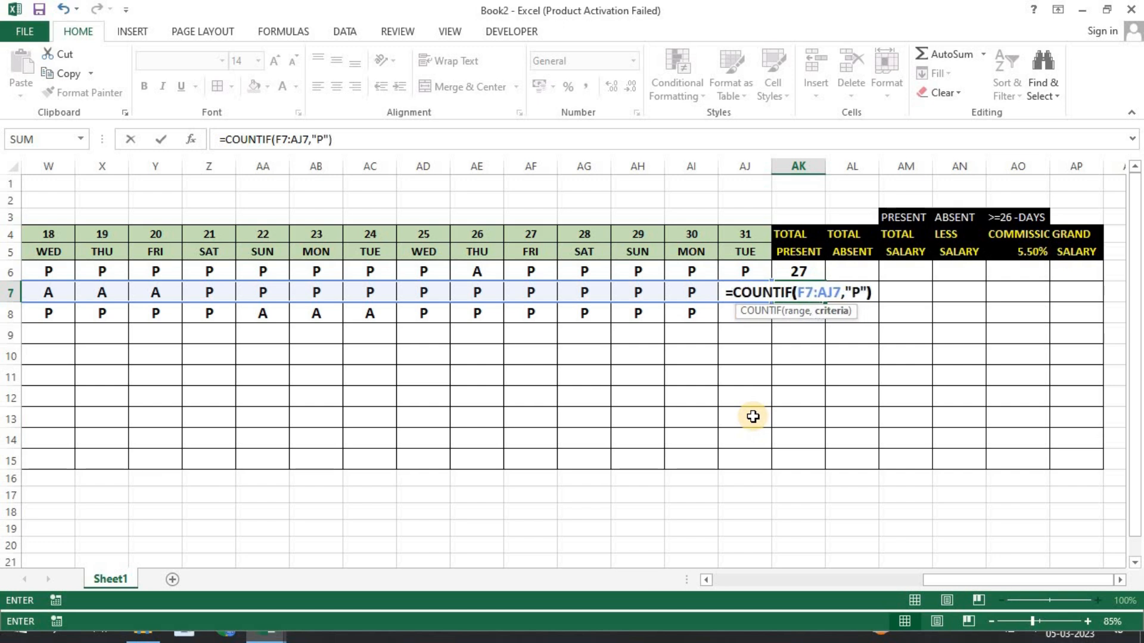
key("Return")
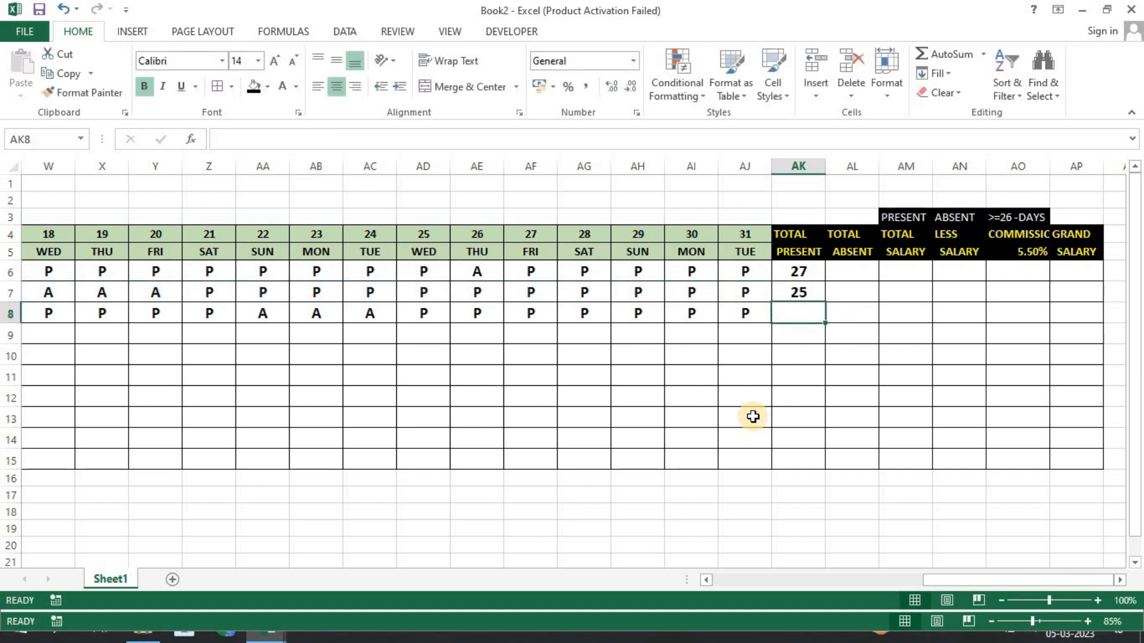
Enter the third employee's total present formula in AK8 as =COUNTIF(F8:AJ8, "P").
type("=COUNT")
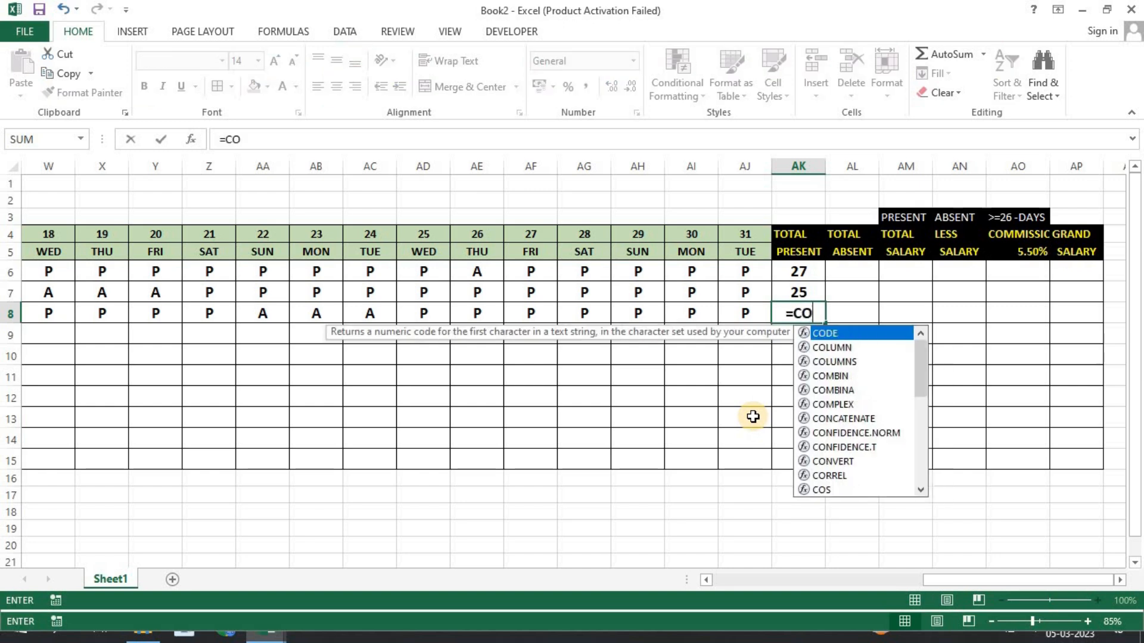
key("Down")
key("Down")
key("Down")
key("Tab")
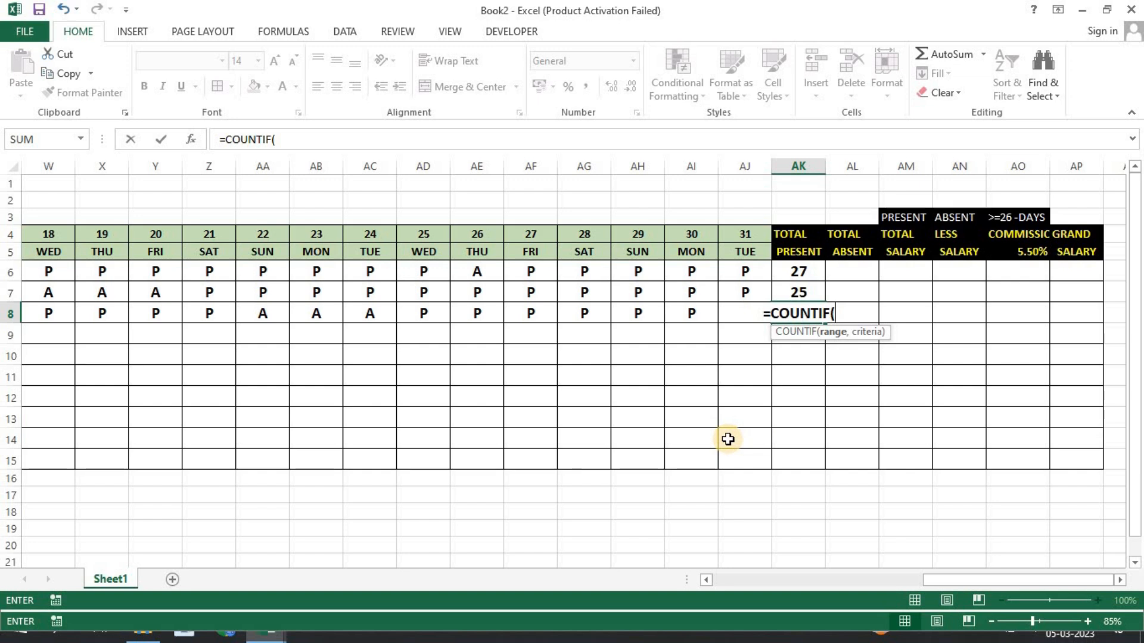
type("F8:")
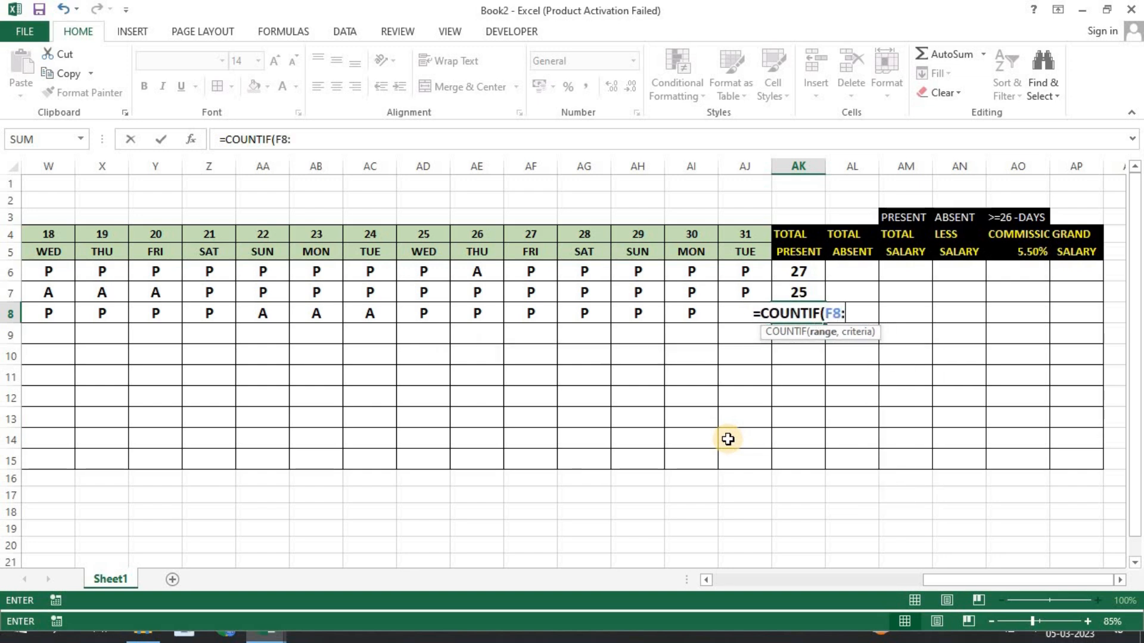
type("AJ8,")
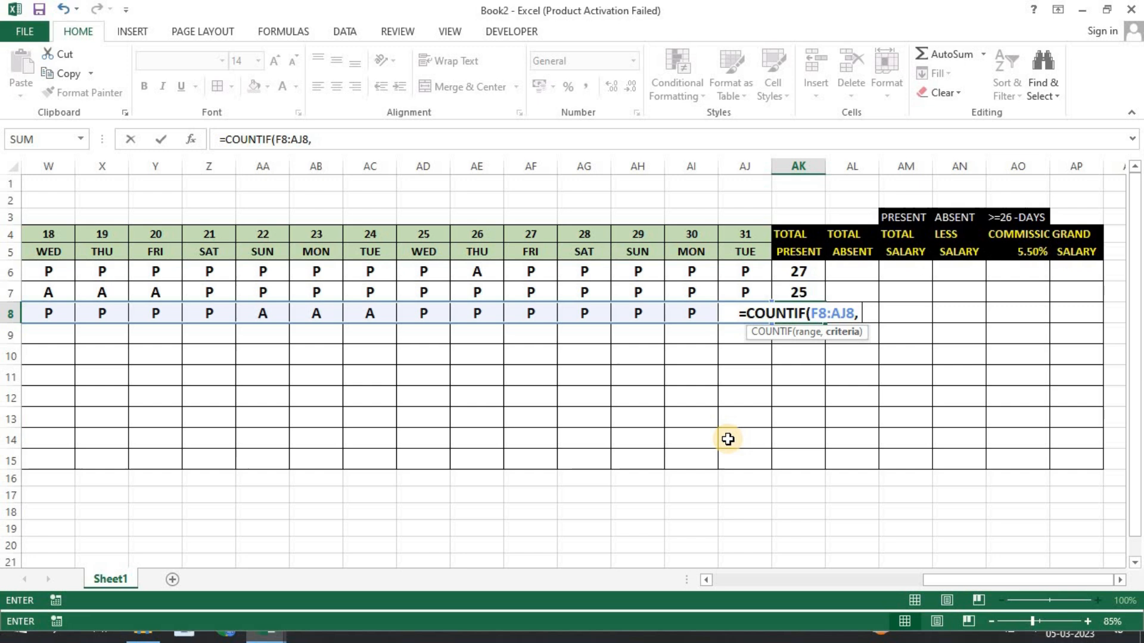
type(" \"P\")")
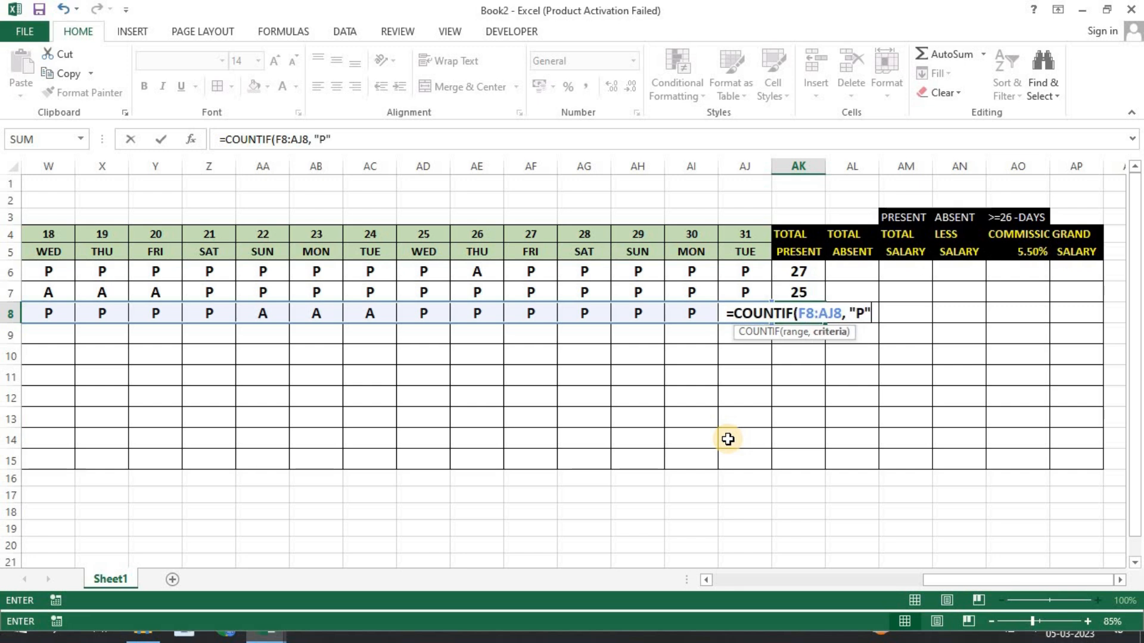
key("Return")
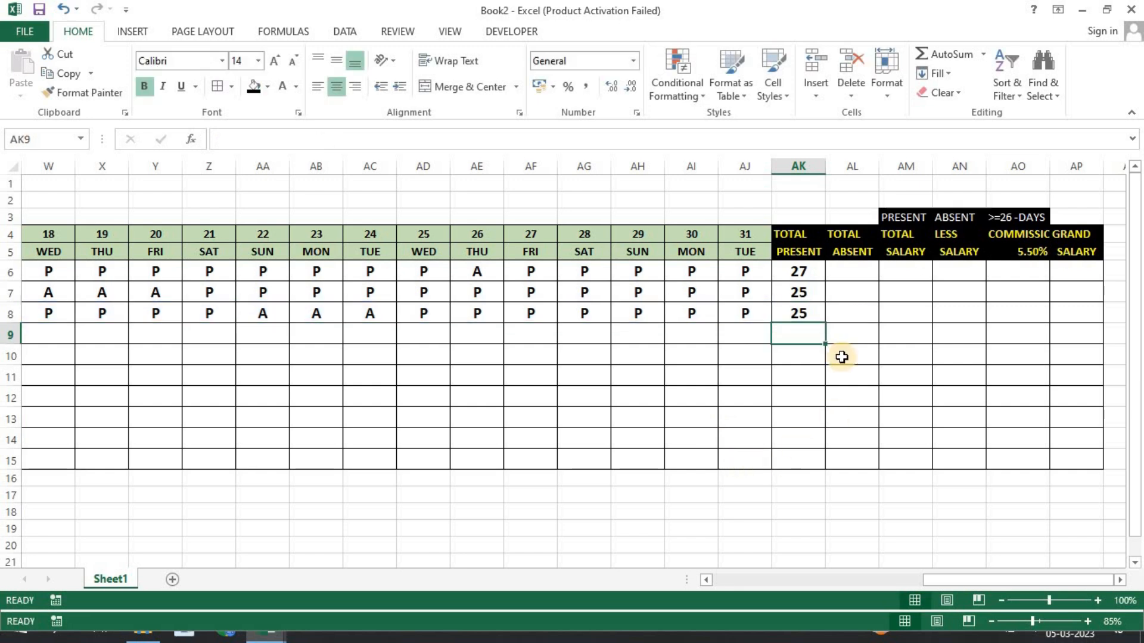
left_click(805, 313)
left_click(806, 292)
left_click(807, 272)
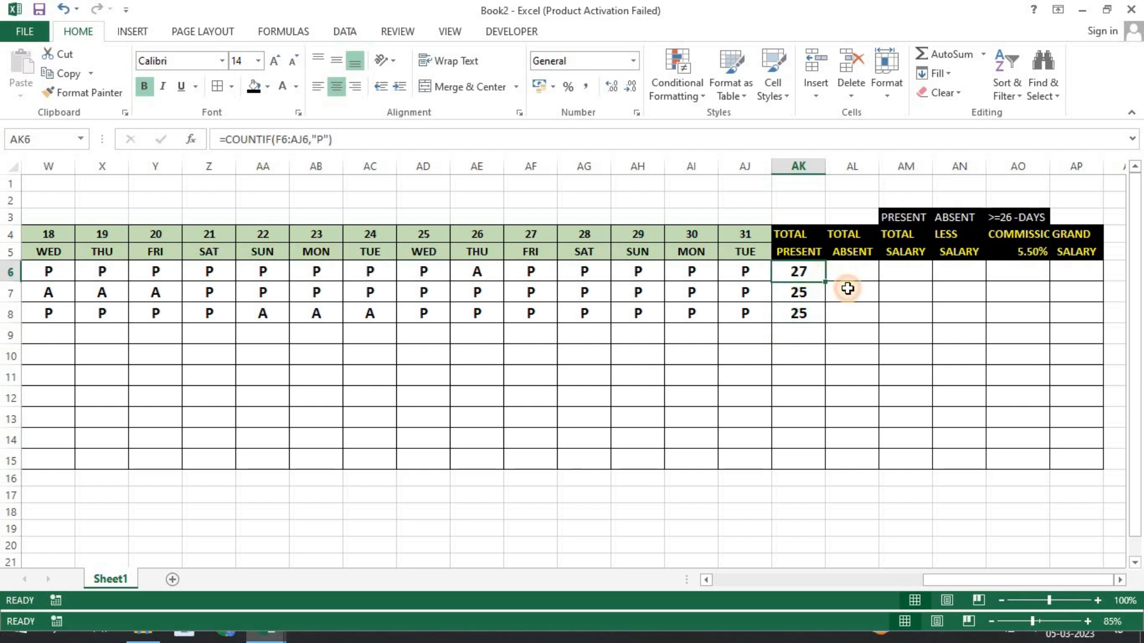
Count the first employee's absent days in AL6 with the formula =COUNTIF(F6:AJ6, "A").
left_click(857, 271)
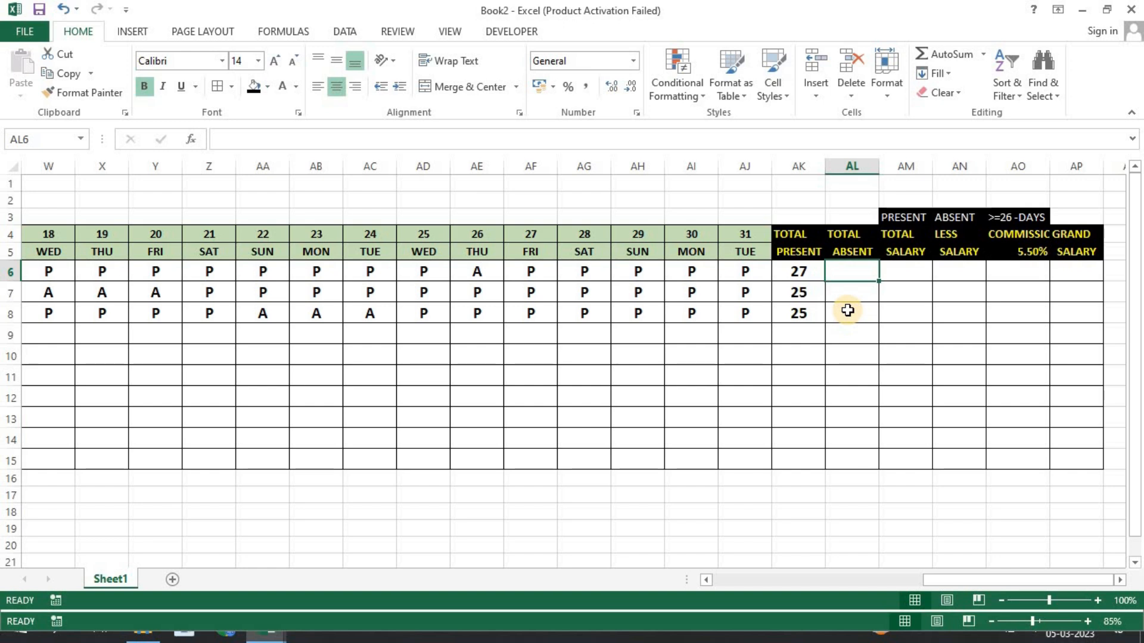
type("=COUN")
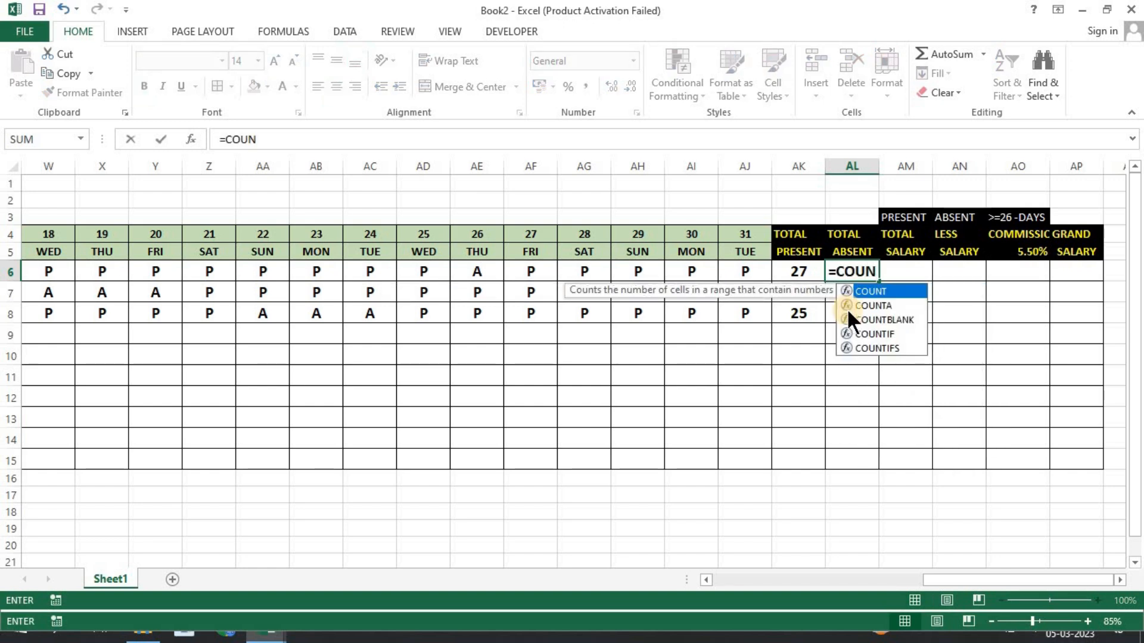
key("Down")
key("Down")
key("Down")
key("Tab")
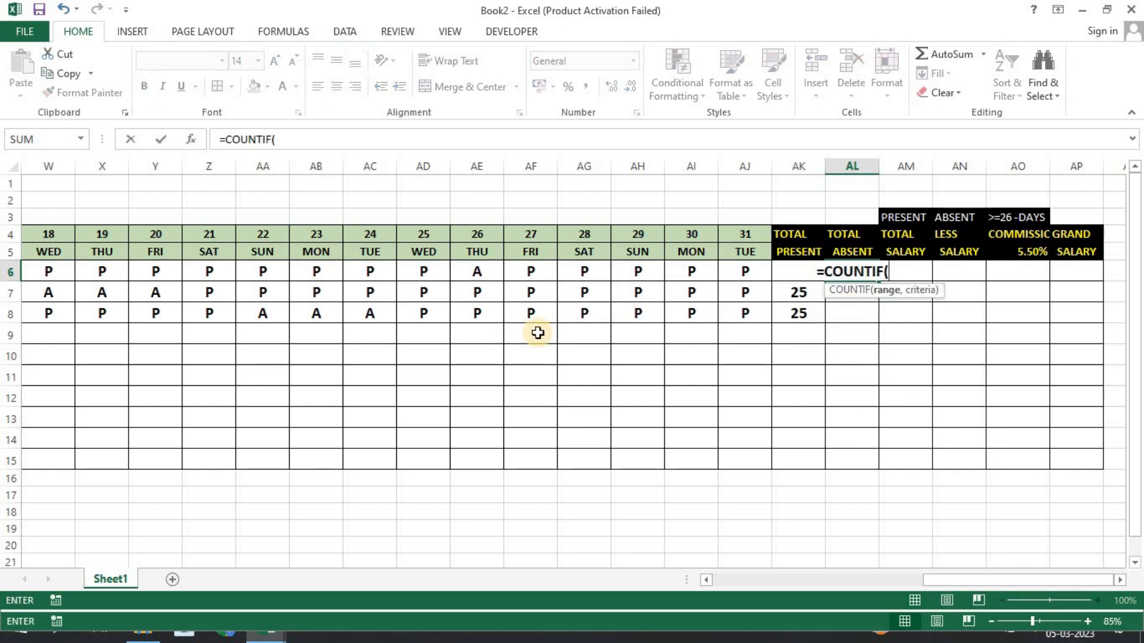
type("F7:")
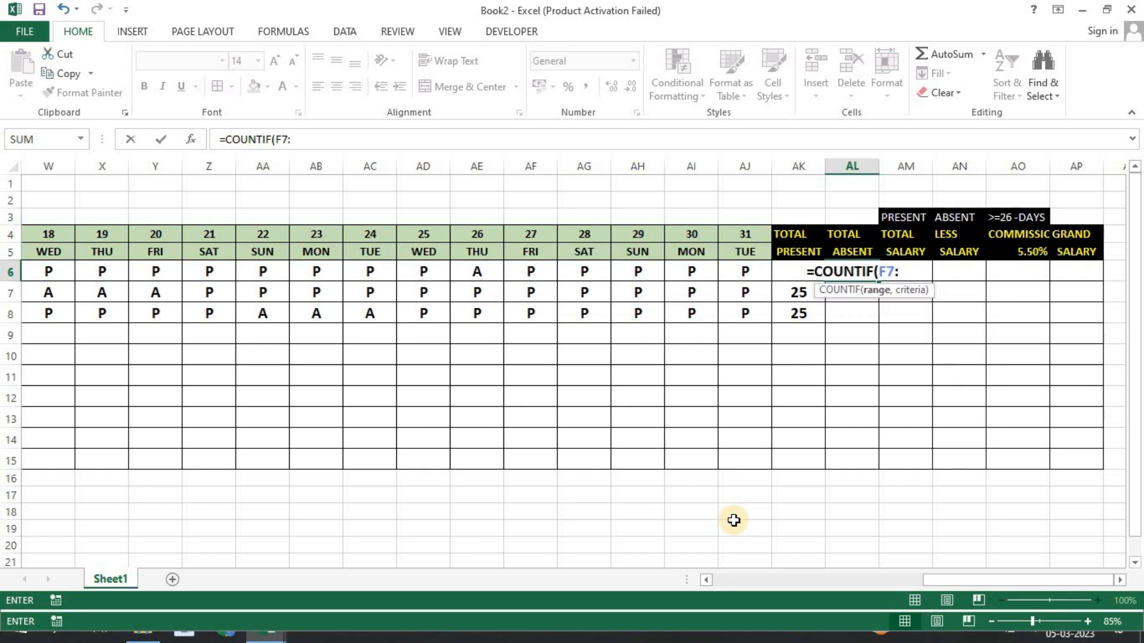
key("BackSpace")
key("BackSpace")
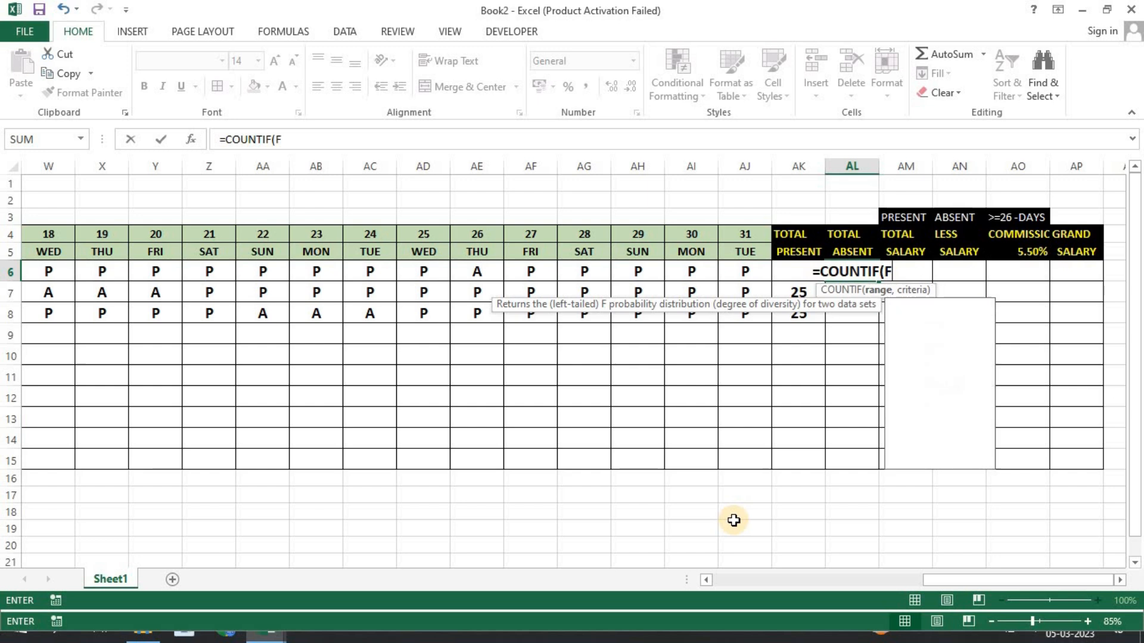
type("6:AJ")
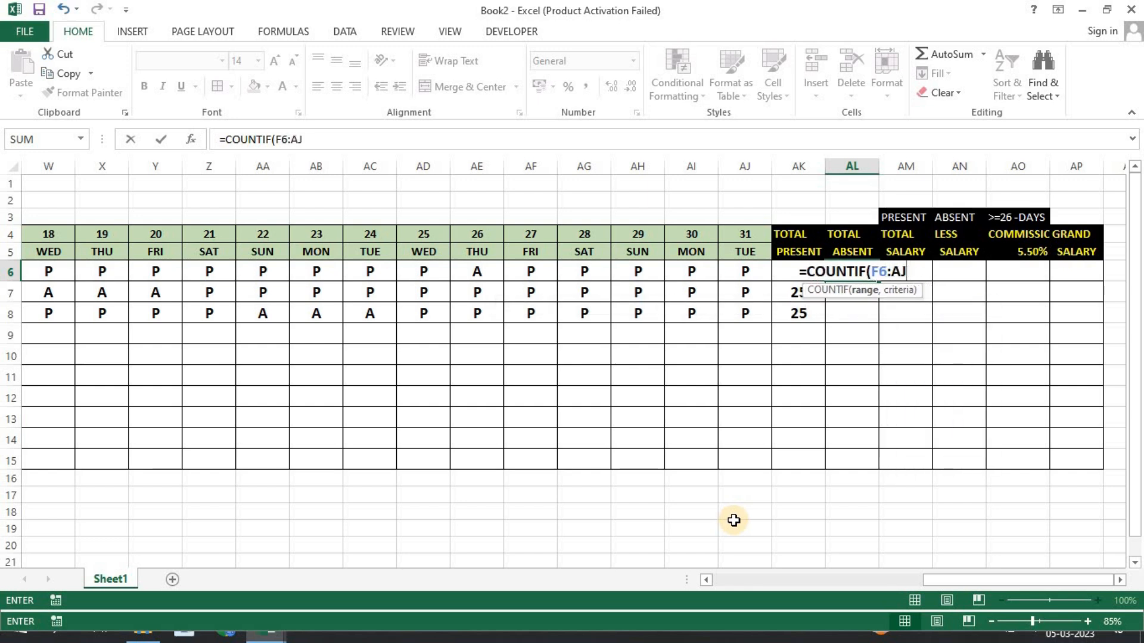
type("6, \"A\")")
key("Return")
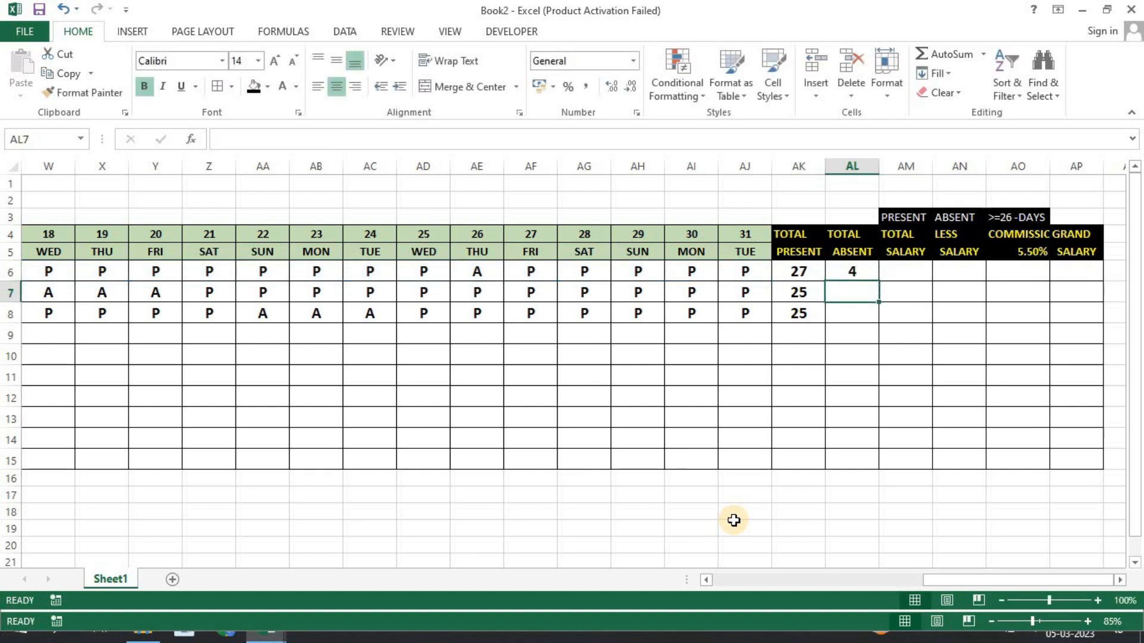
Count the second employee's absent days in AL7 with the formula =COUNTIF(F7:AJ7, "A").
type("=COUN")
key("Down")
key("Down")
key("Down")
key("Tab")
type("F7:A")
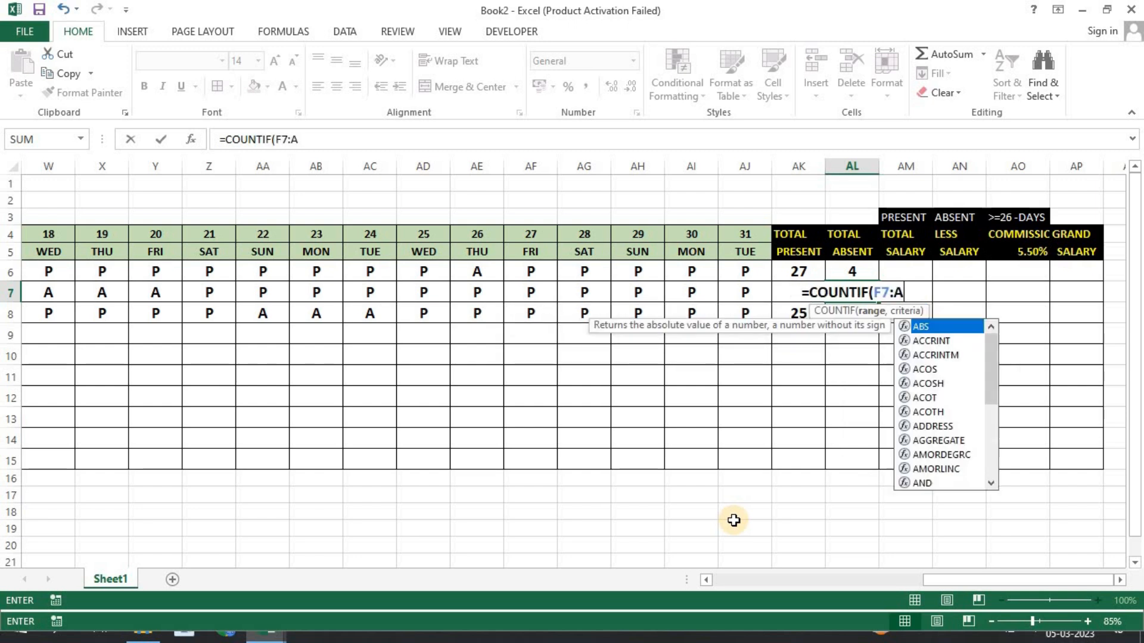
type("J7, \"A\")")
key("Return")
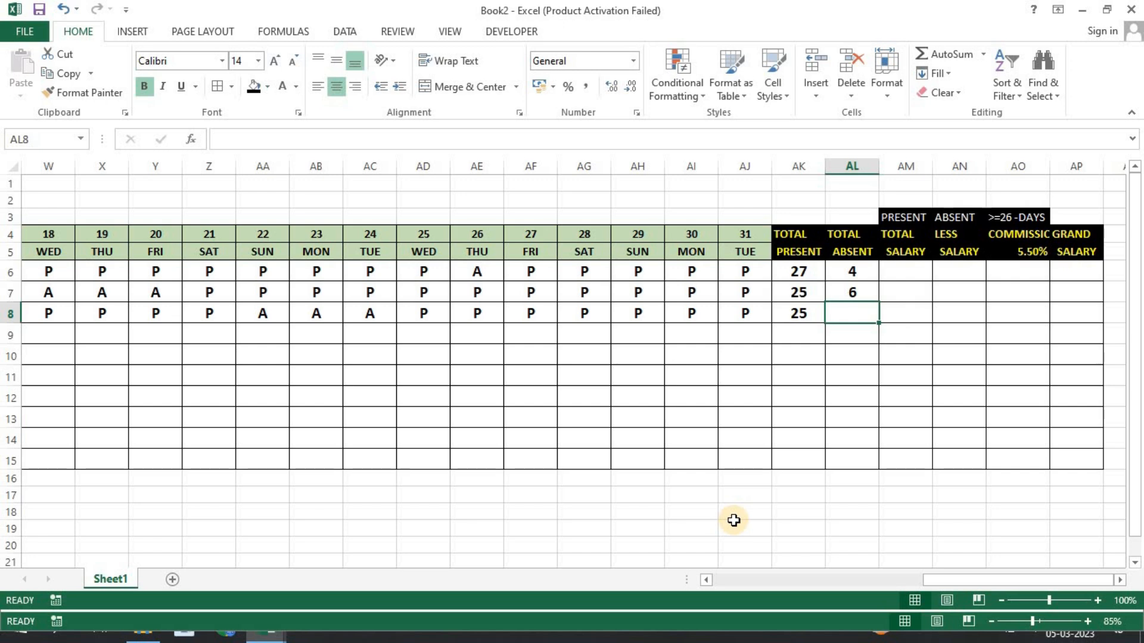
Enter the third employee's total absent formula in AL8 as =COUNTIF(F7:AJ8, "A").
type("=COUNT")
key("Down")
key("Down")
key("Down")
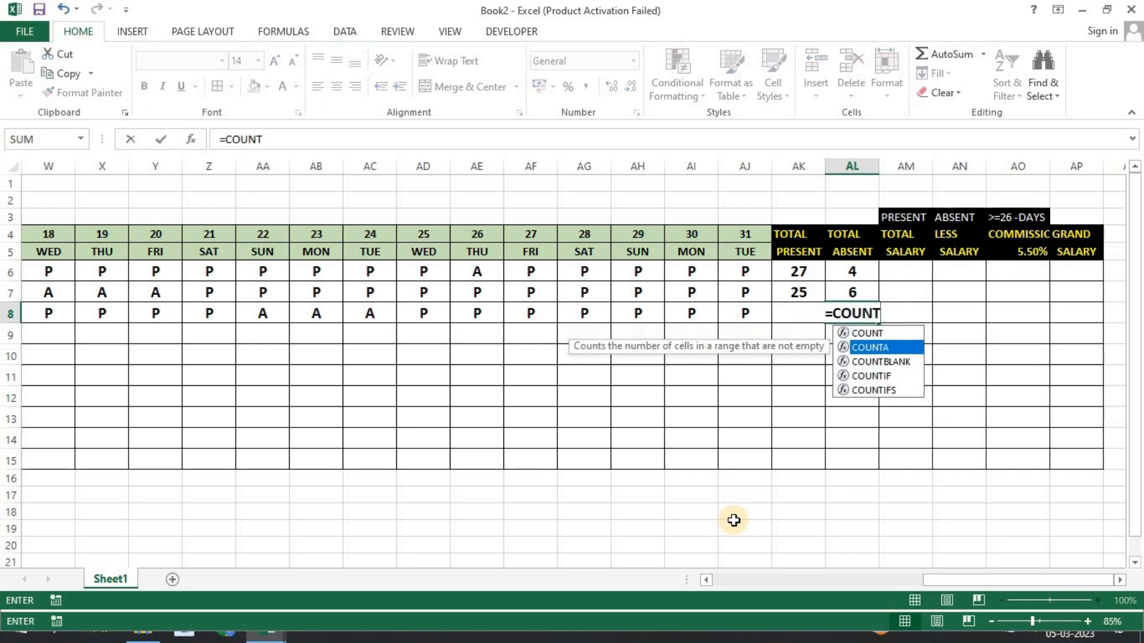
key("Tab")
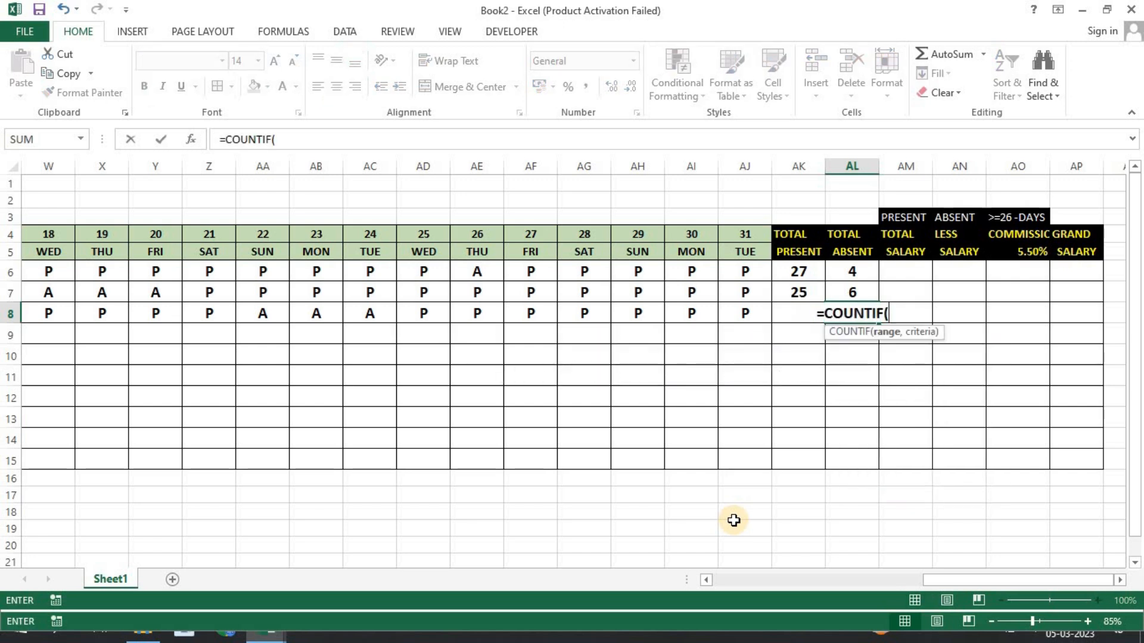
type("F")
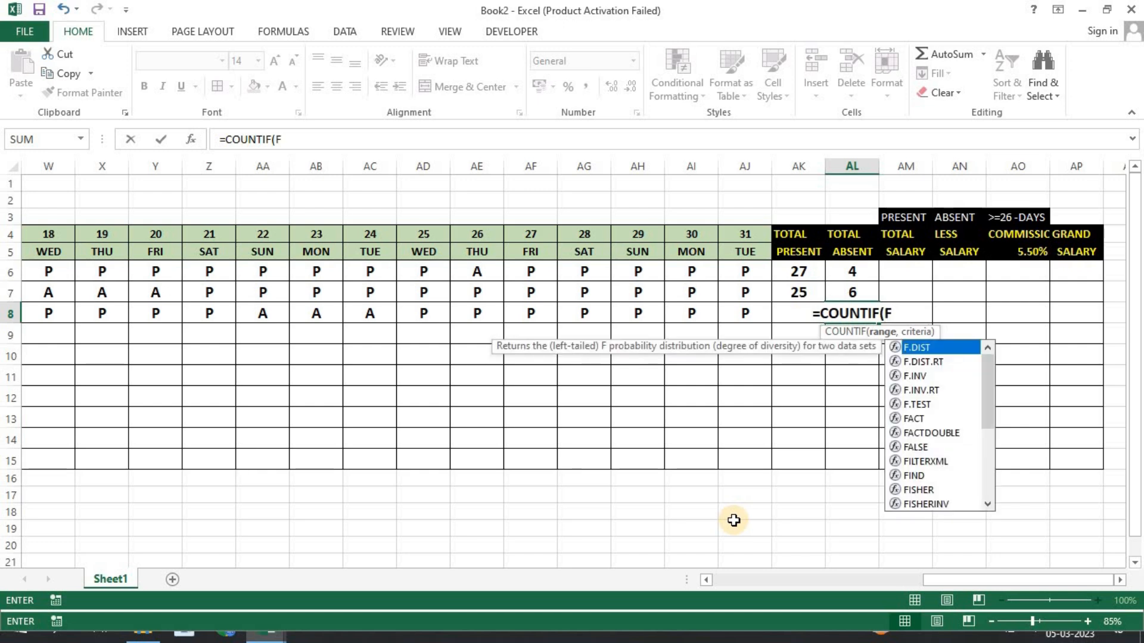
type("7:AJ")
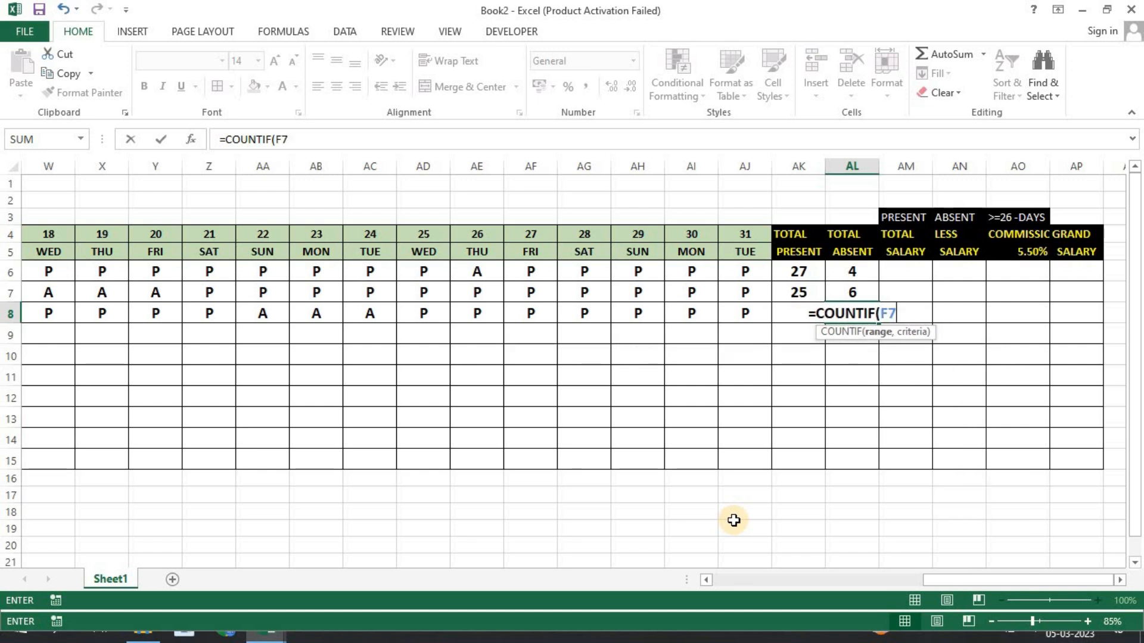
type("8")
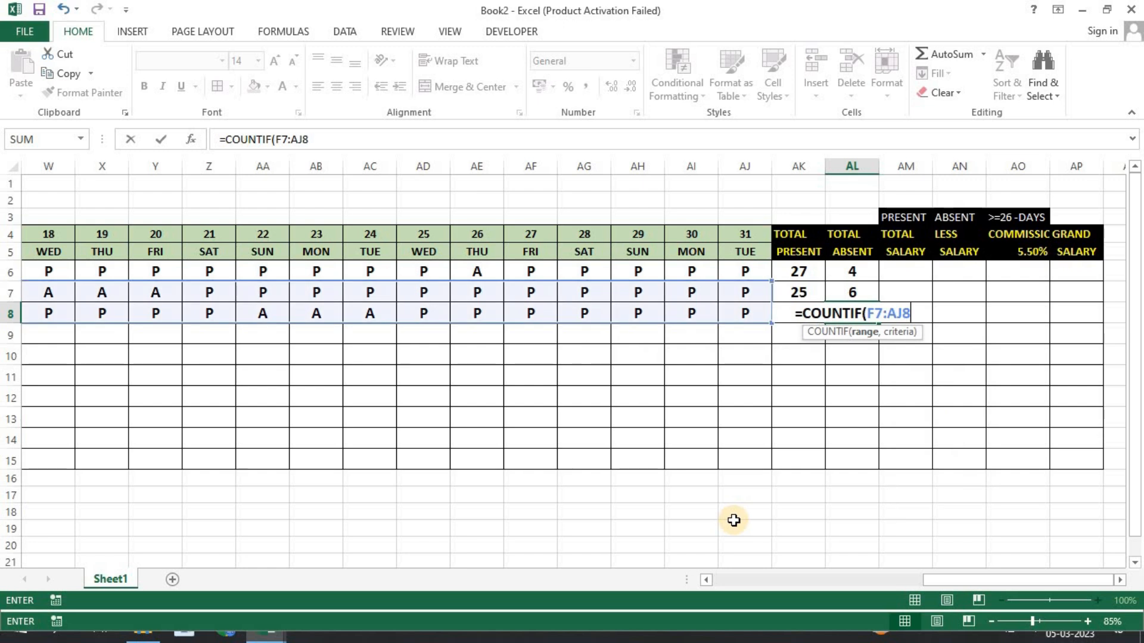
type(", \"")
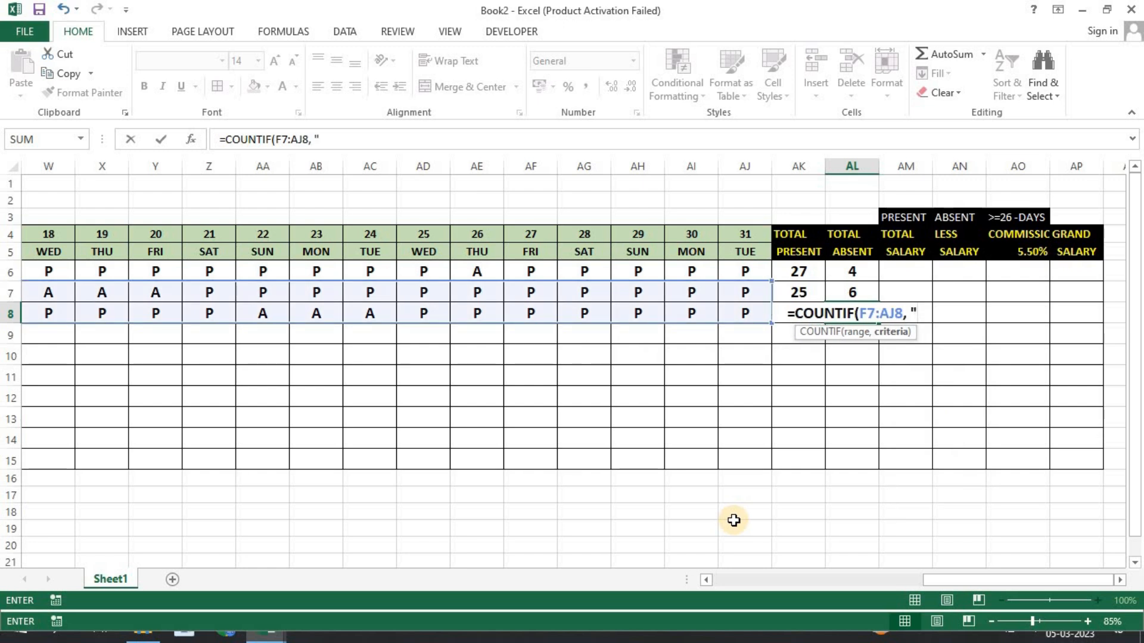
type("A\")")
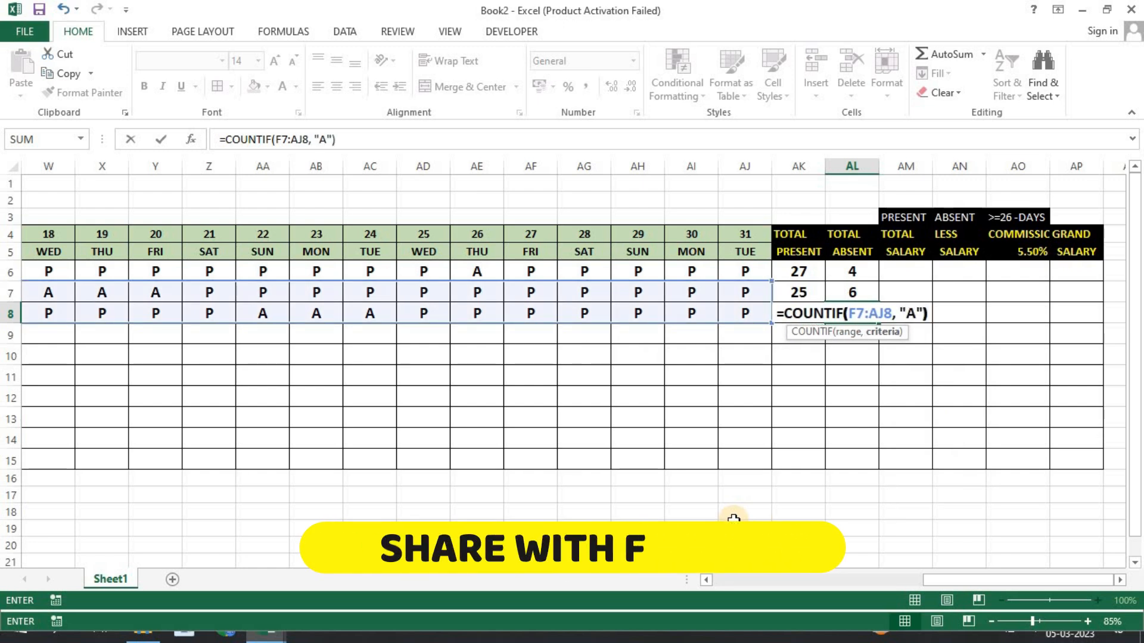
key("Return")
Correct the start of the COUNTIF range in AL8 to F8 so it covers only the third employee's row.
key("Up")
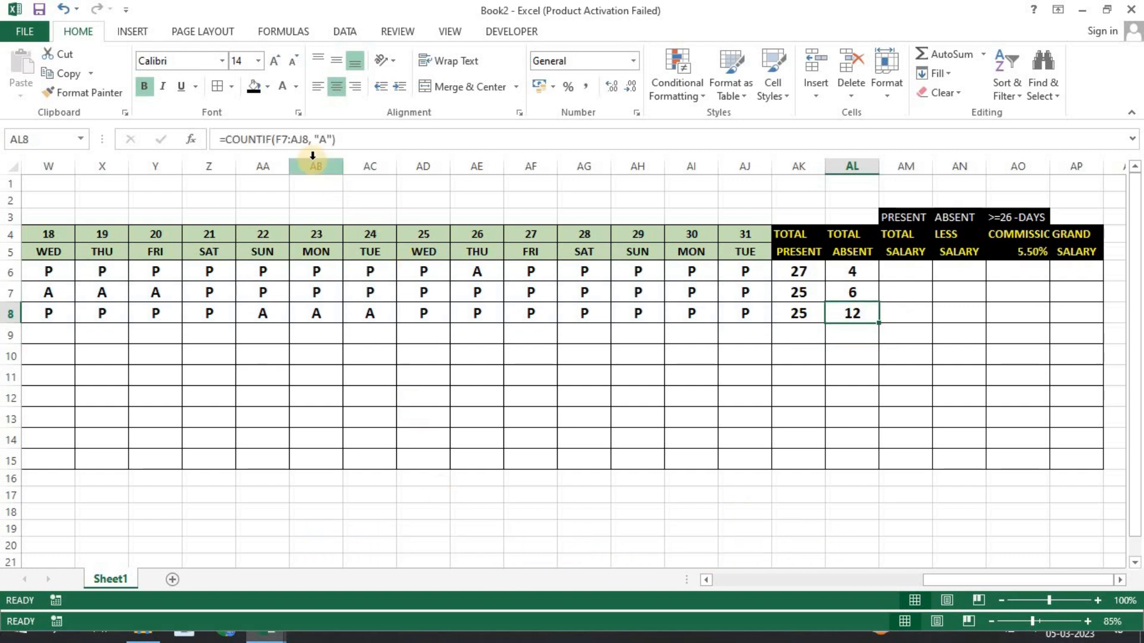
left_click(294, 139)
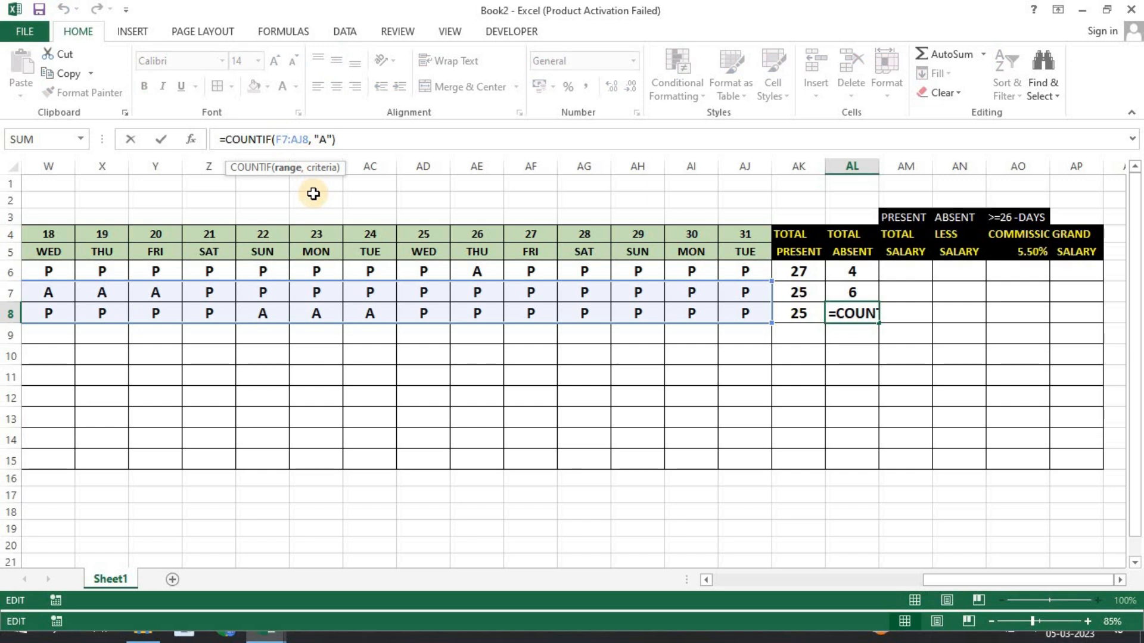
key("BackSpace")
type("8")
key("BackSpace")
type("8")
key("Return")
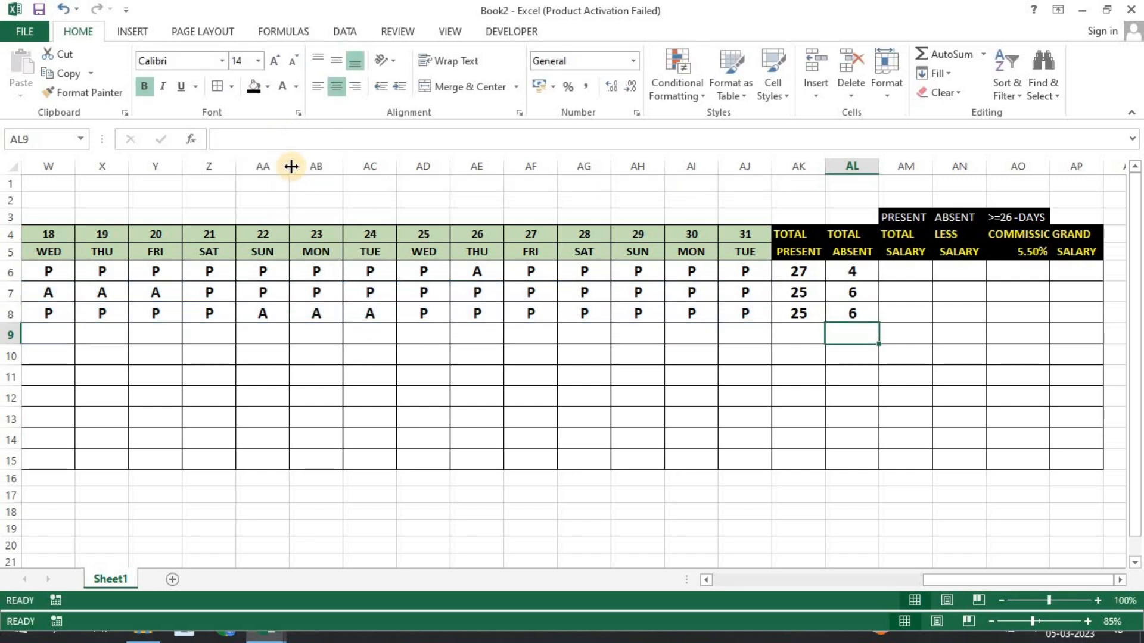
left_click(884, 294)
left_click(802, 268)
left_click_drag(744, 233, 741, 252)
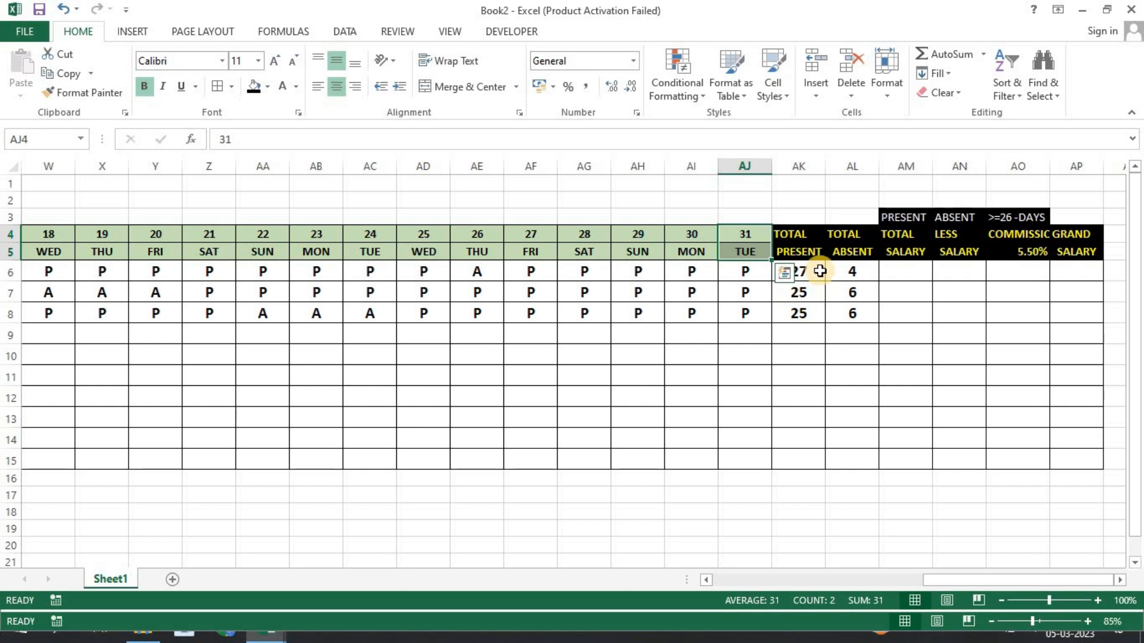
left_click(819, 271)
left_click(807, 290)
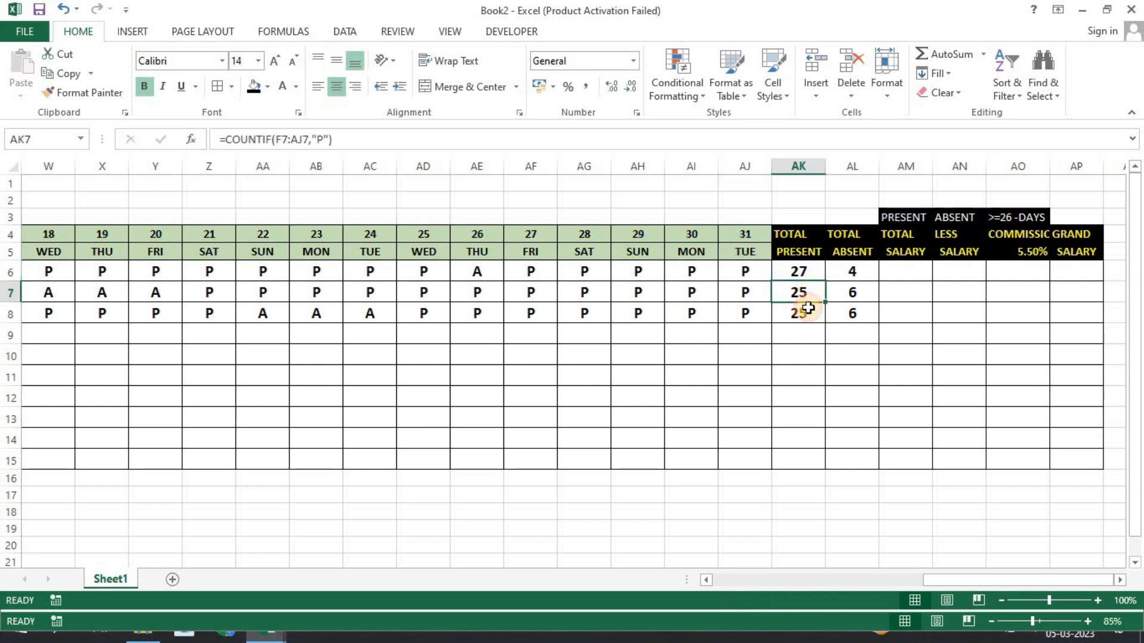
Review the present and absent counts in rows 6 to 8, matching each employee's present days with the Total Salary column.
left_click(810, 313)
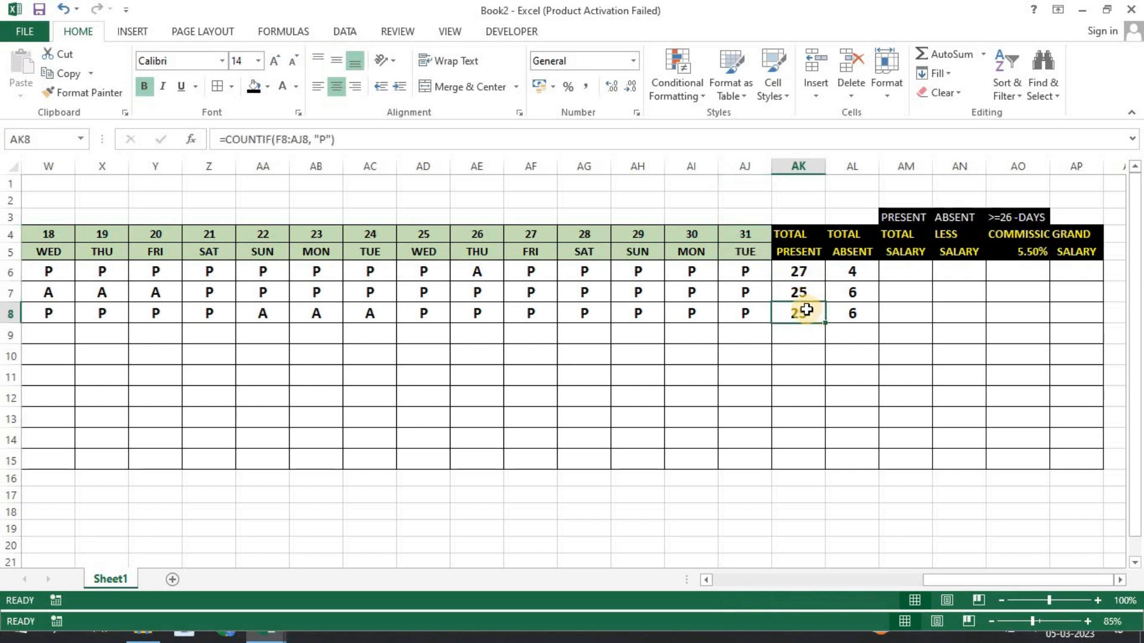
left_click_drag(863, 238, 864, 253)
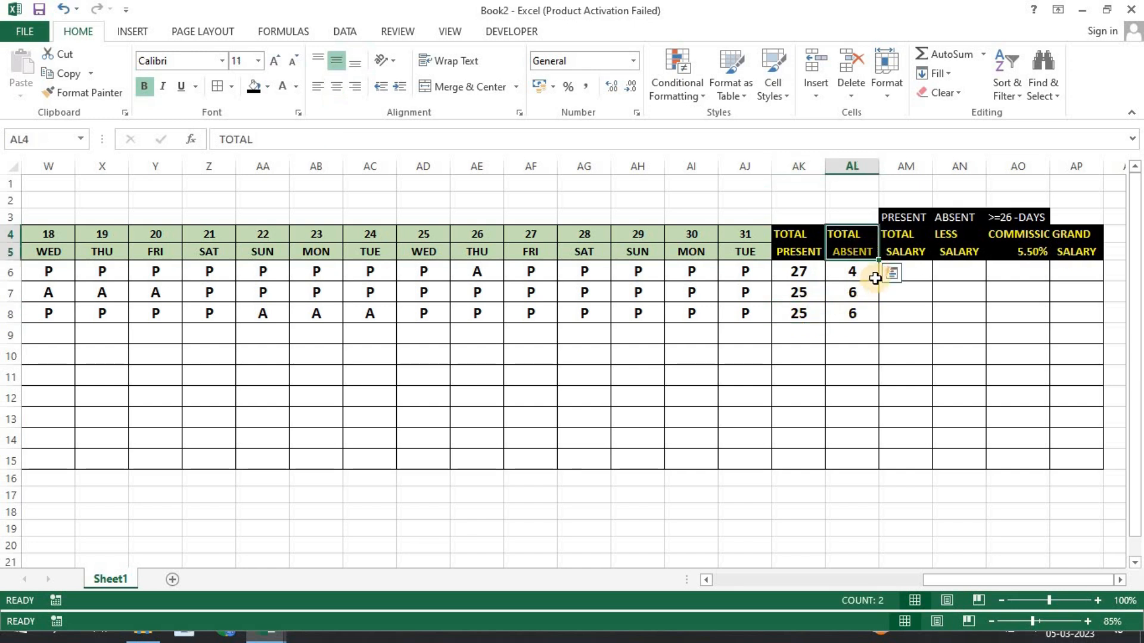
left_click(863, 272)
left_click(863, 293)
left_click(865, 315)
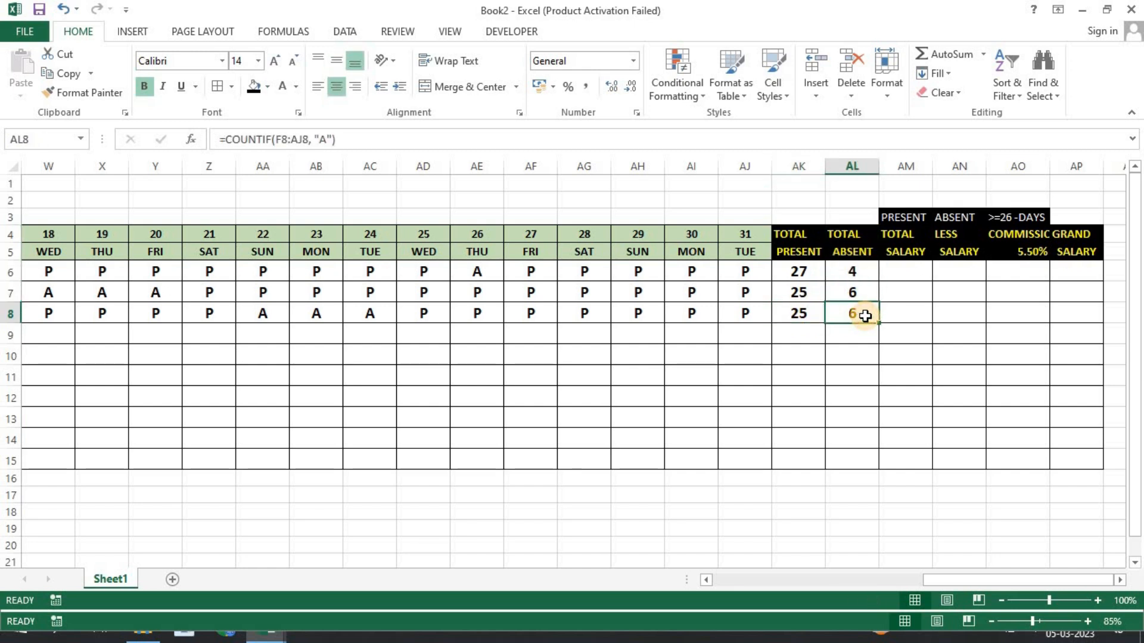
left_click(906, 271)
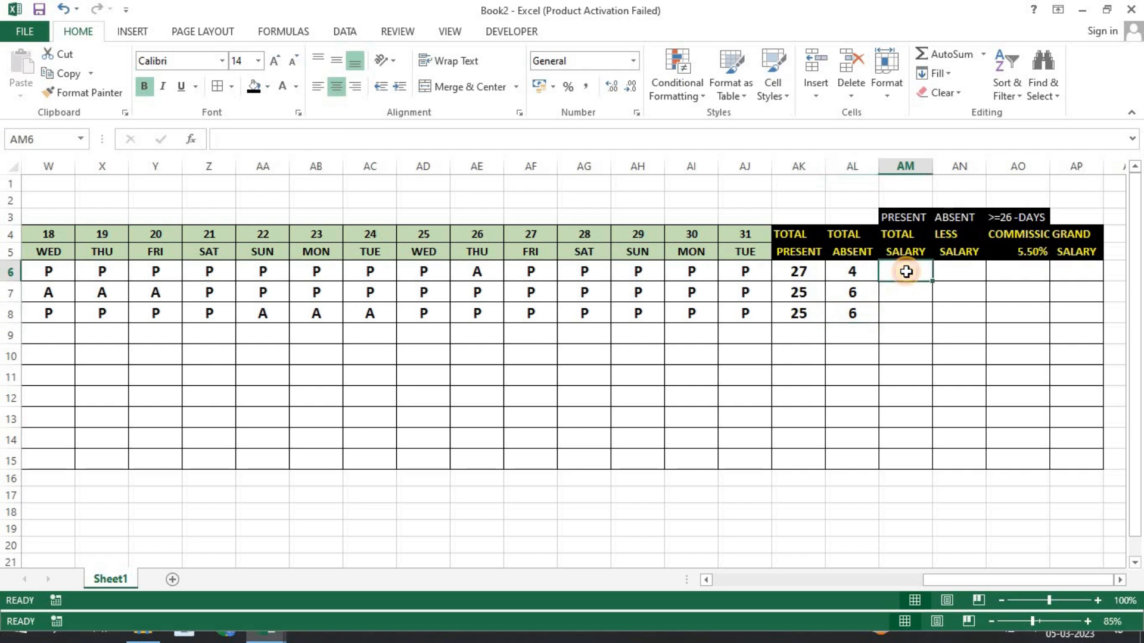
left_click(814, 272)
left_click(908, 272)
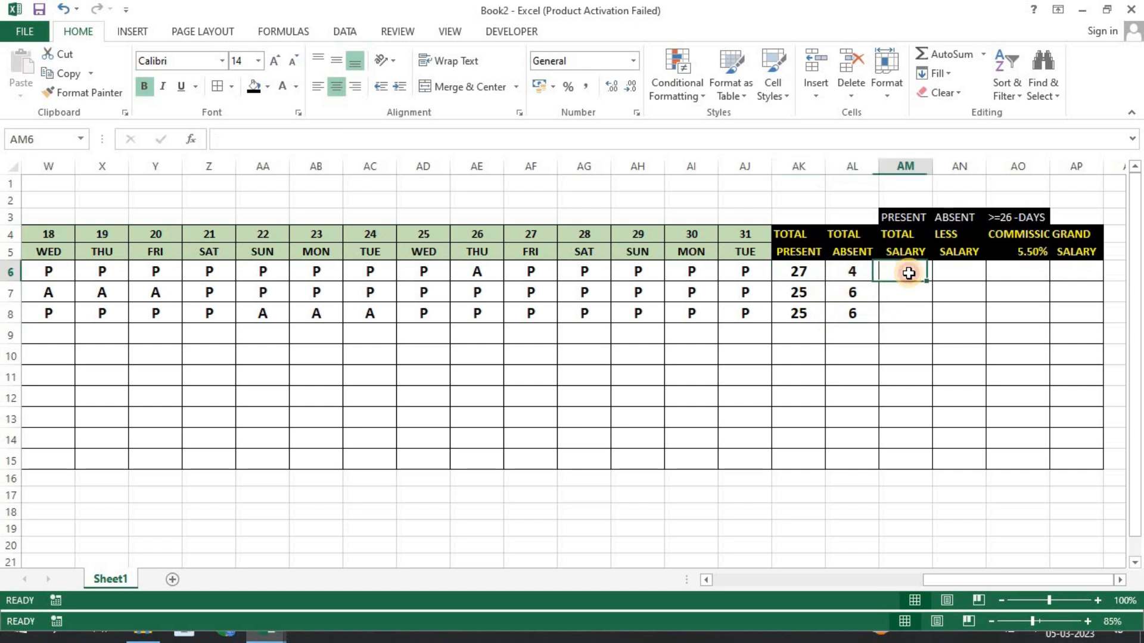
left_click(796, 292)
left_click(898, 298)
left_click(807, 316)
left_click(906, 312)
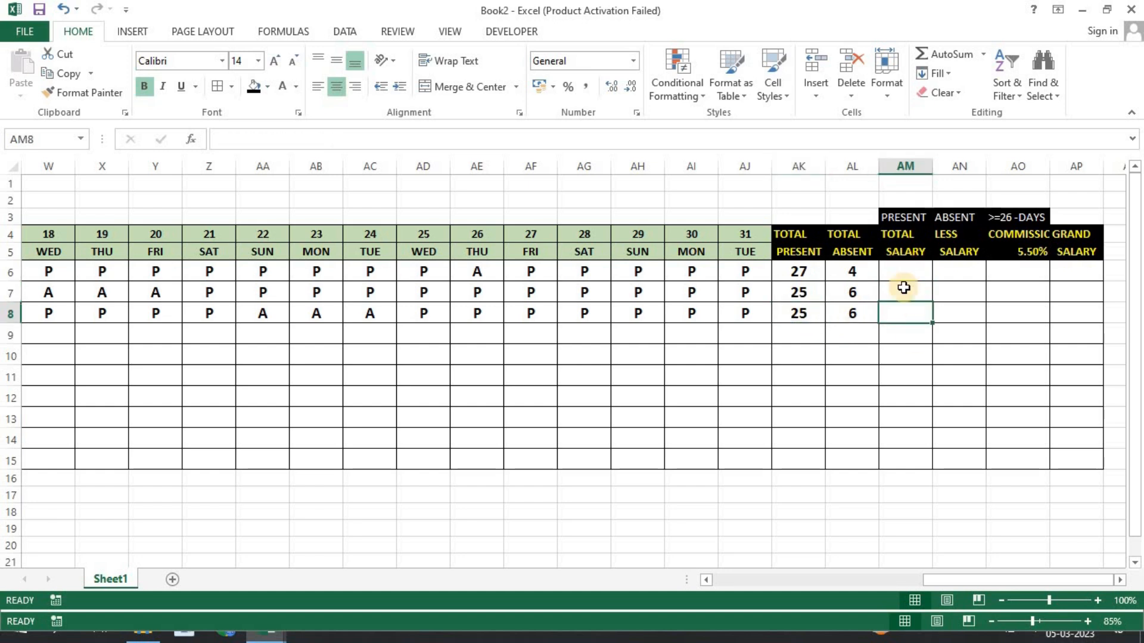
Match the absent counts in AL6:AL8 with the Less Salary column and check the Basic Salary figures in column E.
left_click(853, 268)
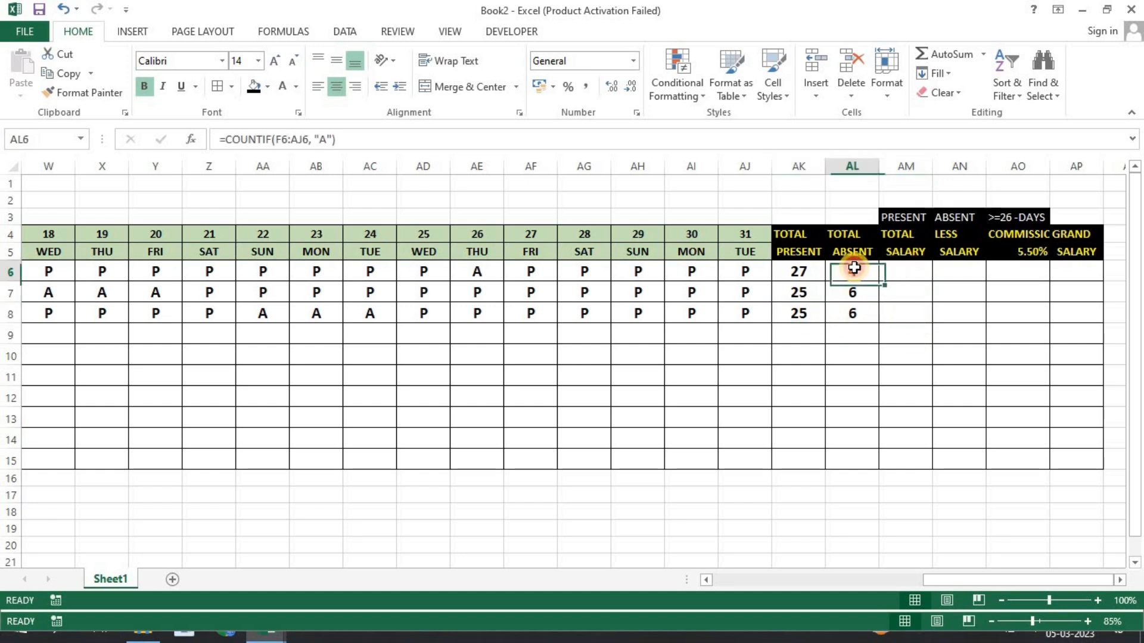
left_click(975, 270)
left_click(856, 298)
left_click(955, 296)
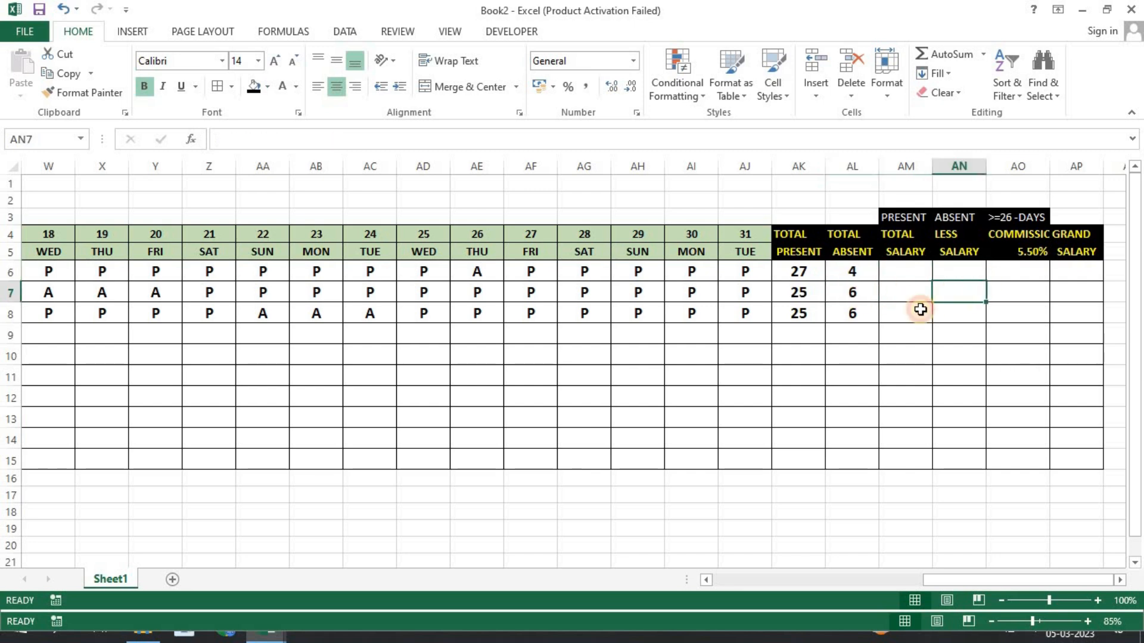
left_click(852, 314)
left_click(955, 316)
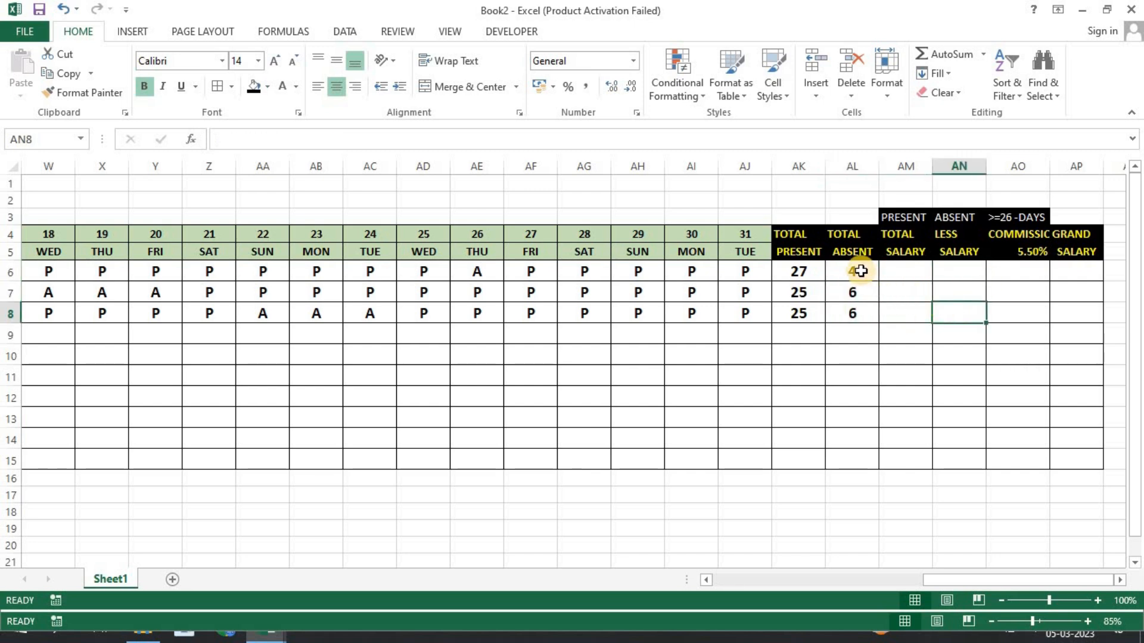
left_click_drag(861, 271, 855, 312)
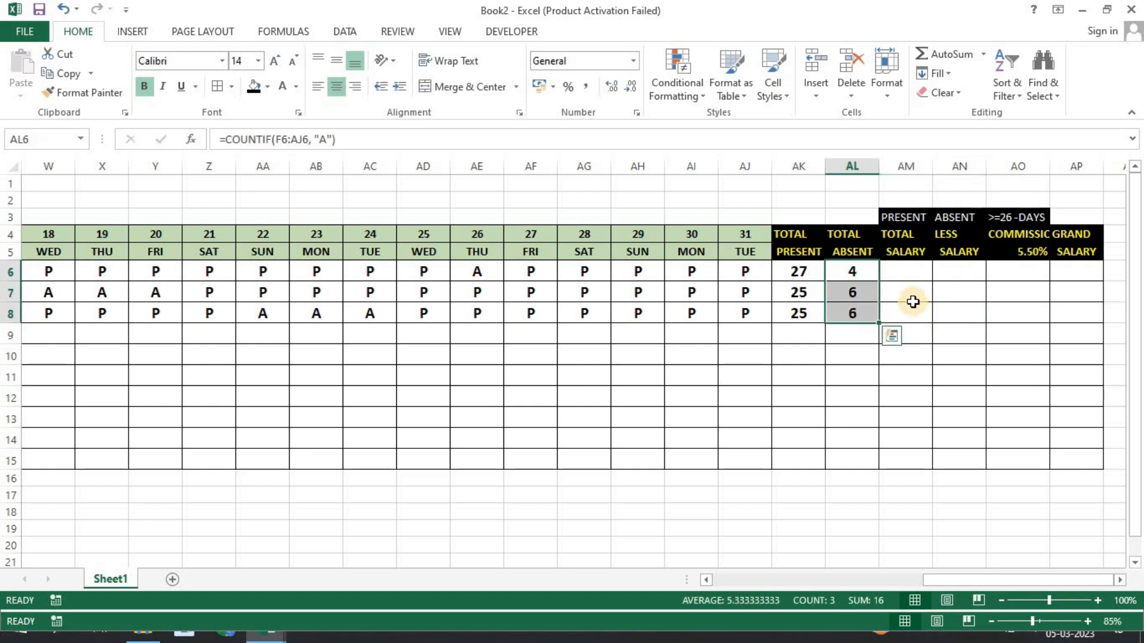
left_click(913, 275)
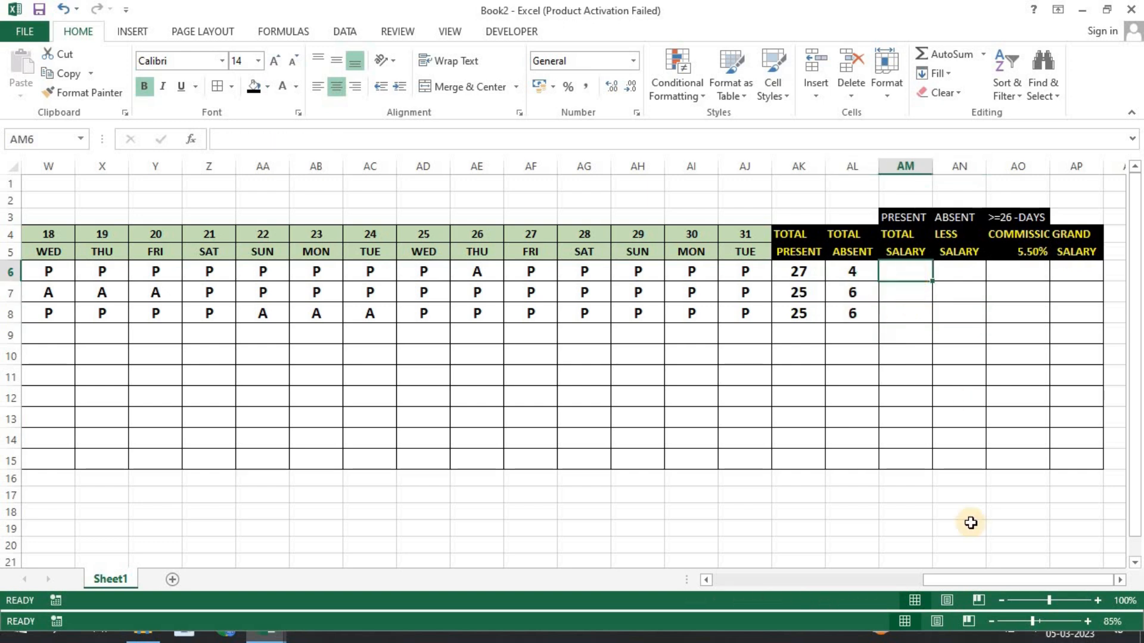
left_click_drag(967, 577, 727, 562)
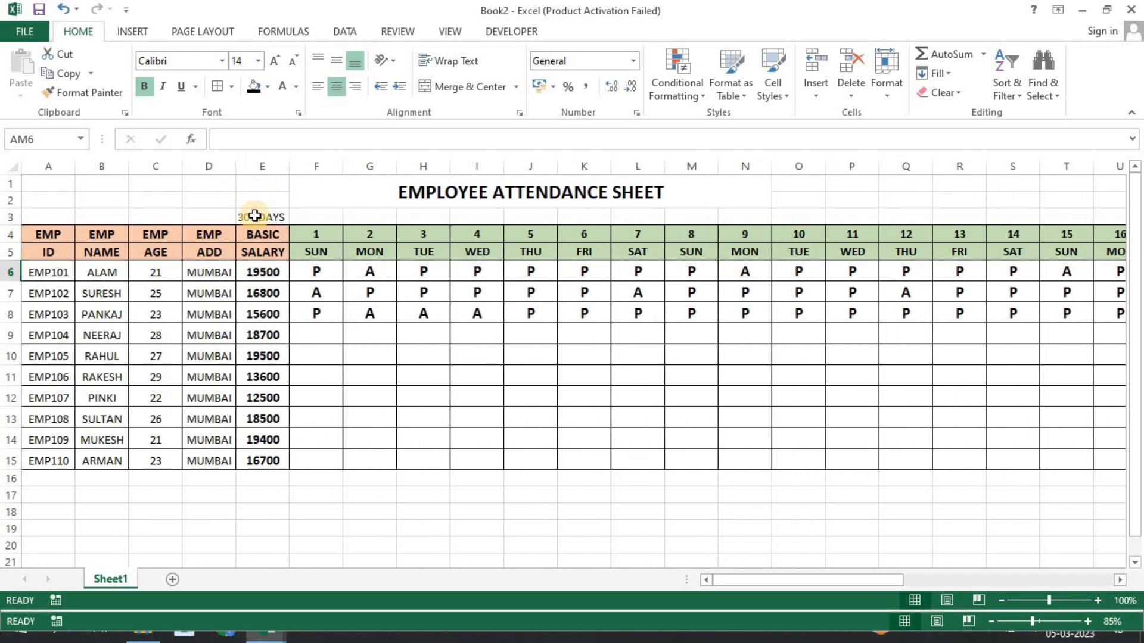
left_click_drag(255, 234, 256, 451)
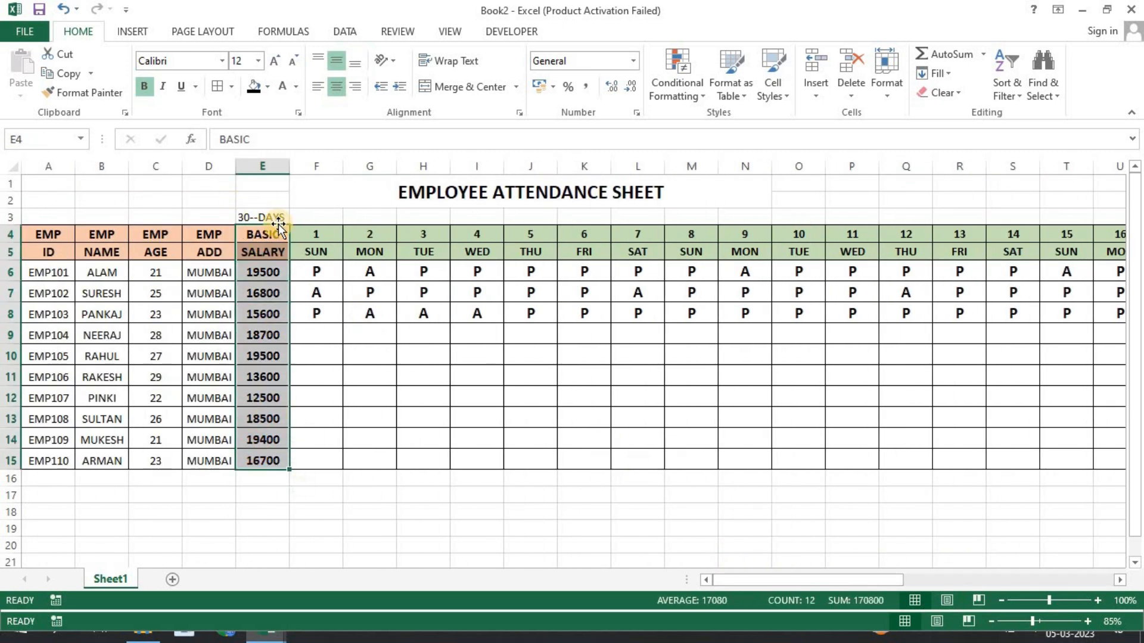
left_click_drag(852, 571, 1061, 577)
Write the first employee's total salary formula in AM6 as =E6*AK6/30, multiplying basic salary by present days.
left_click(905, 268)
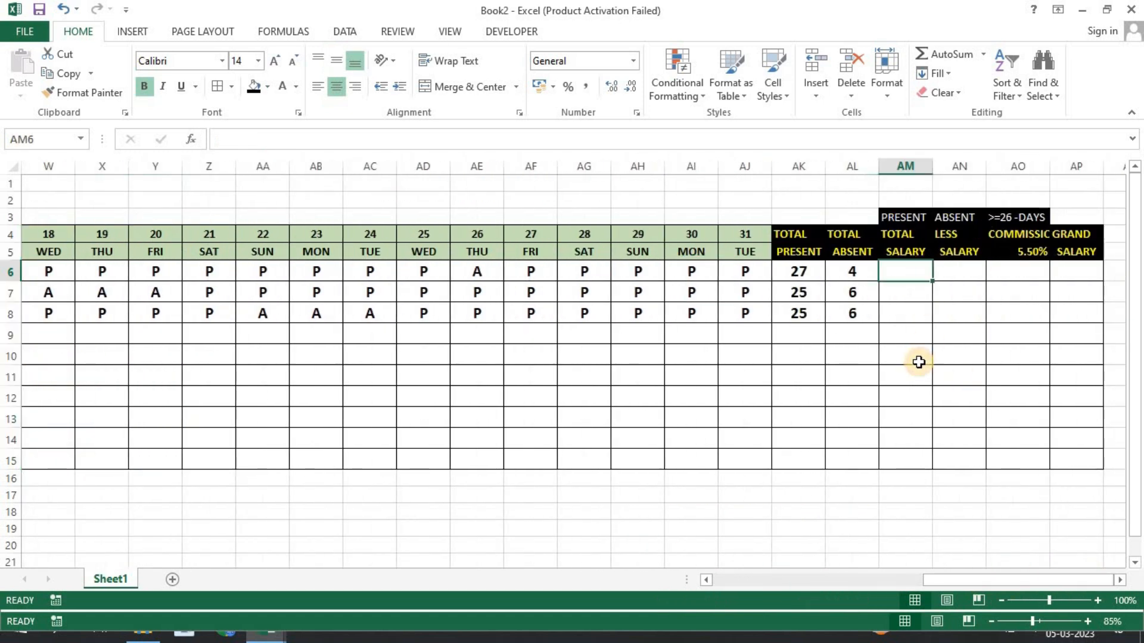
type("=")
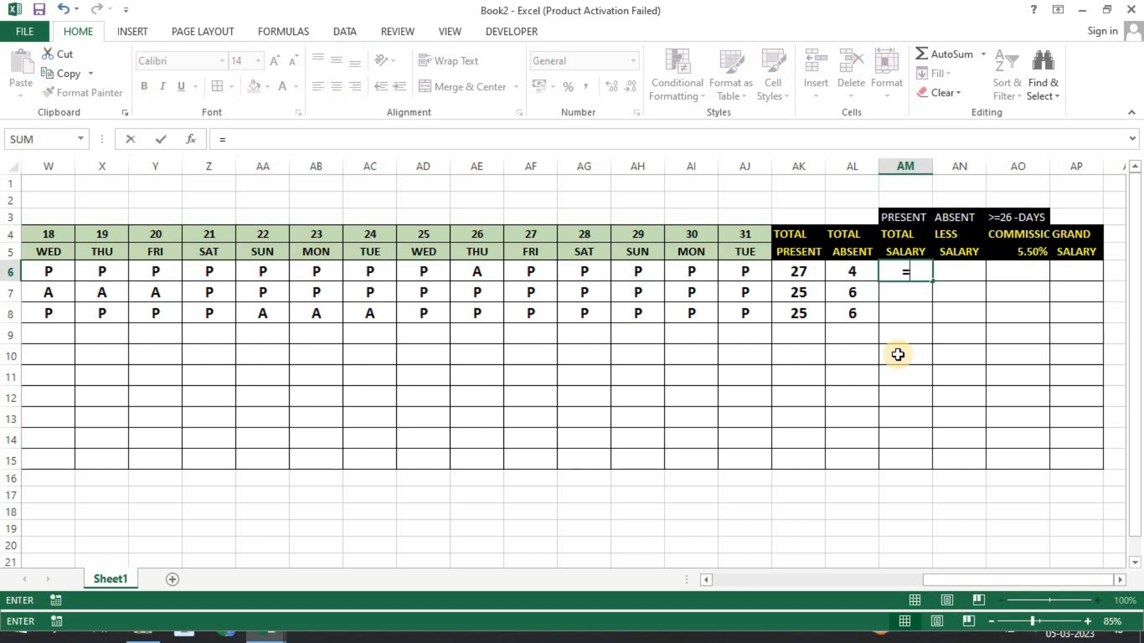
type("E6")
left_click_drag(963, 581, 644, 544)
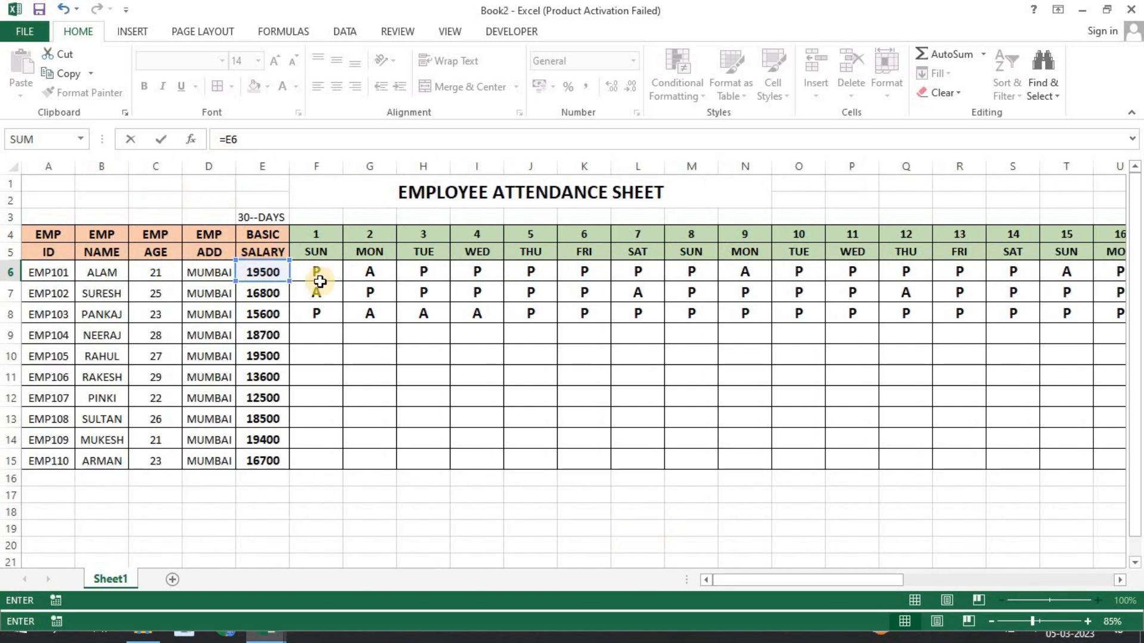
left_click_drag(764, 581, 1040, 582)
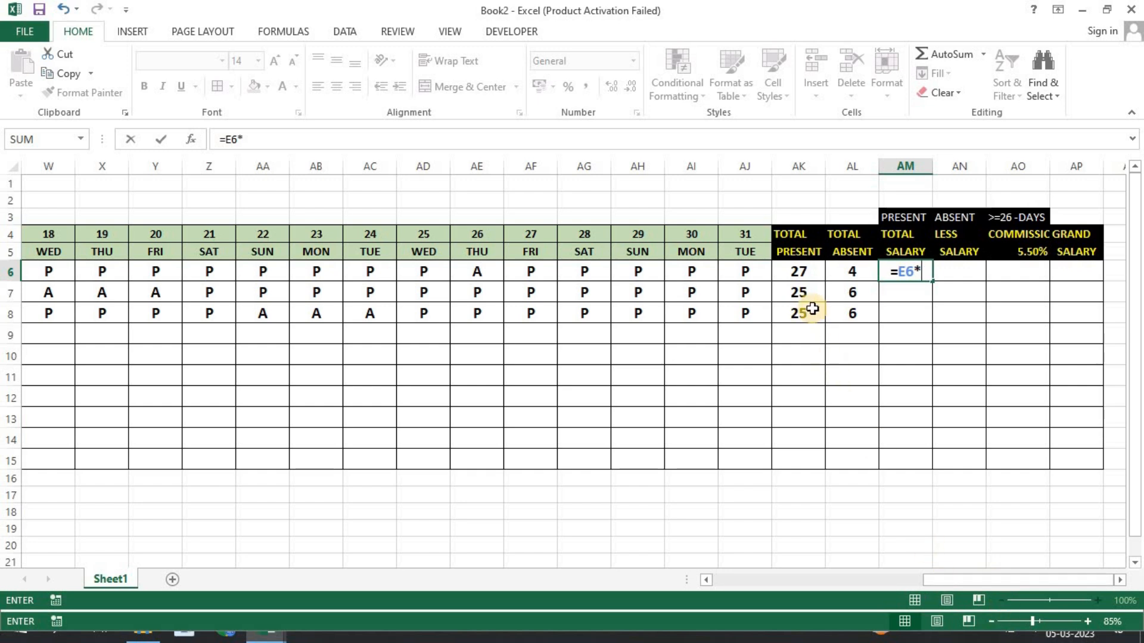
left_click(805, 274)
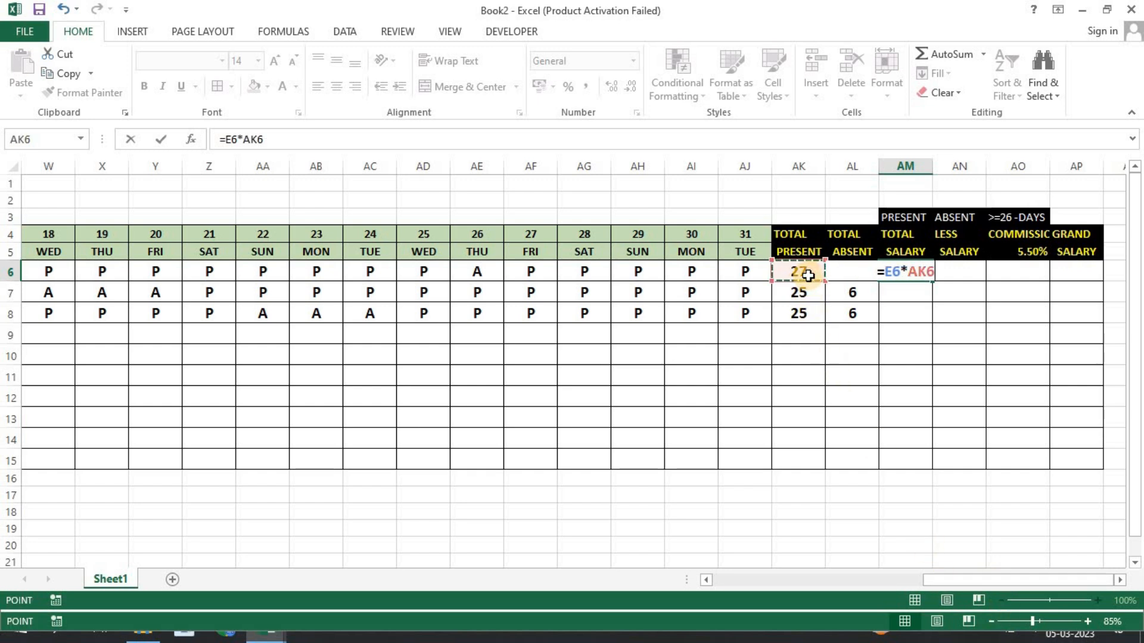
type("/30")
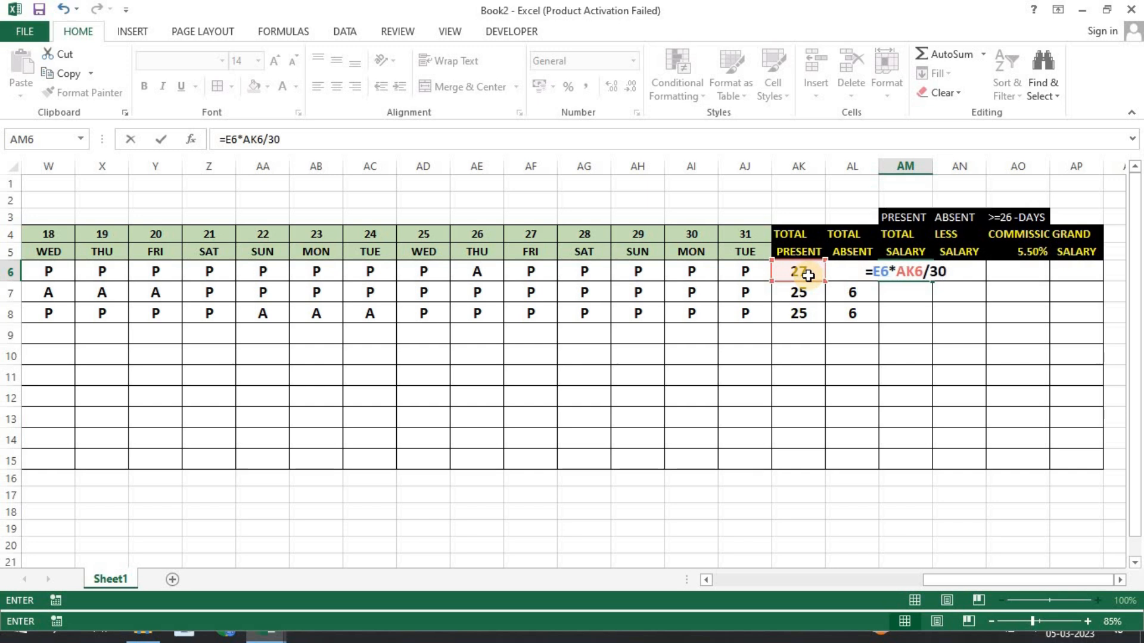
Try 31 instead of 30 as the divisor in the AM6 formula, check the basic salary heading, and restore 30.
key("BackSpace")
type("1")
left_click_drag(944, 580, 626, 551)
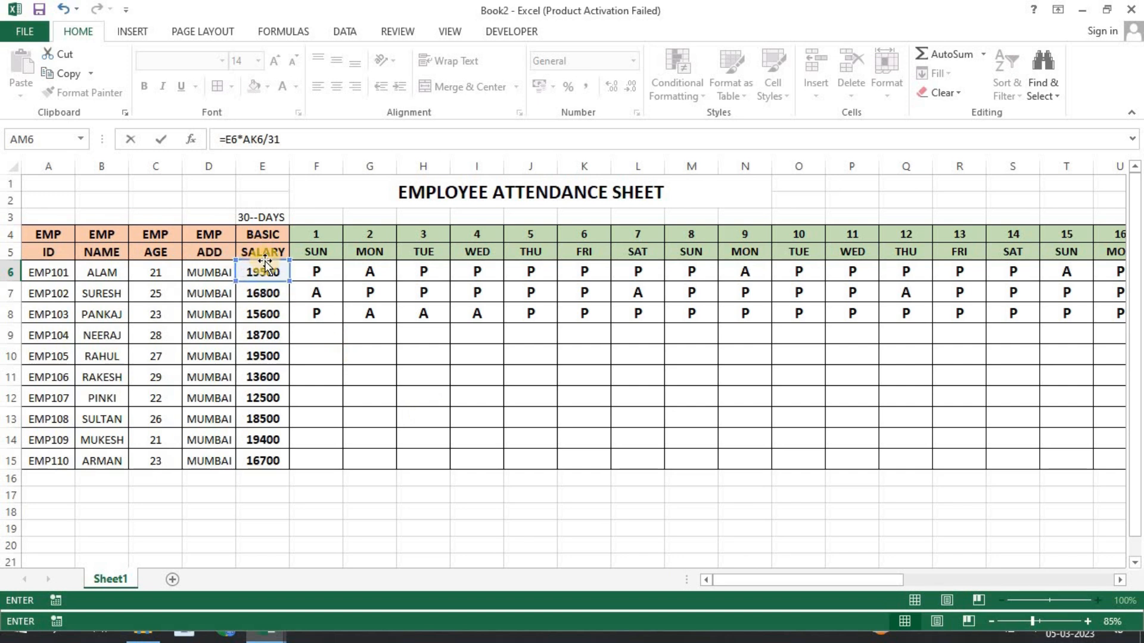
left_click_drag(841, 579, 1072, 592)
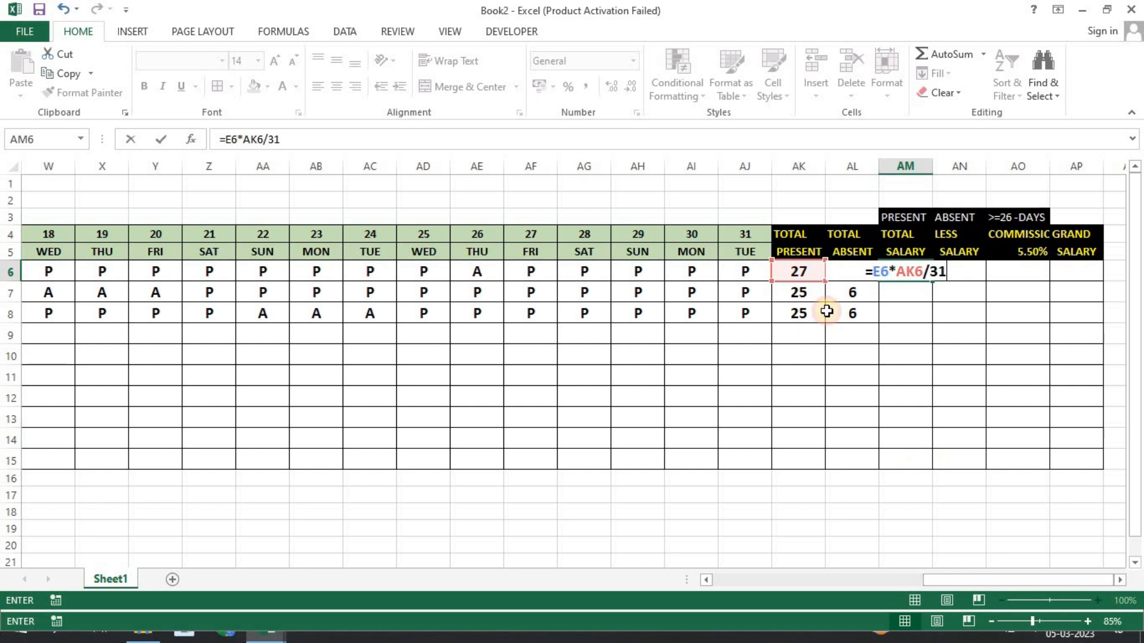
key("BackSpace")
type("0")
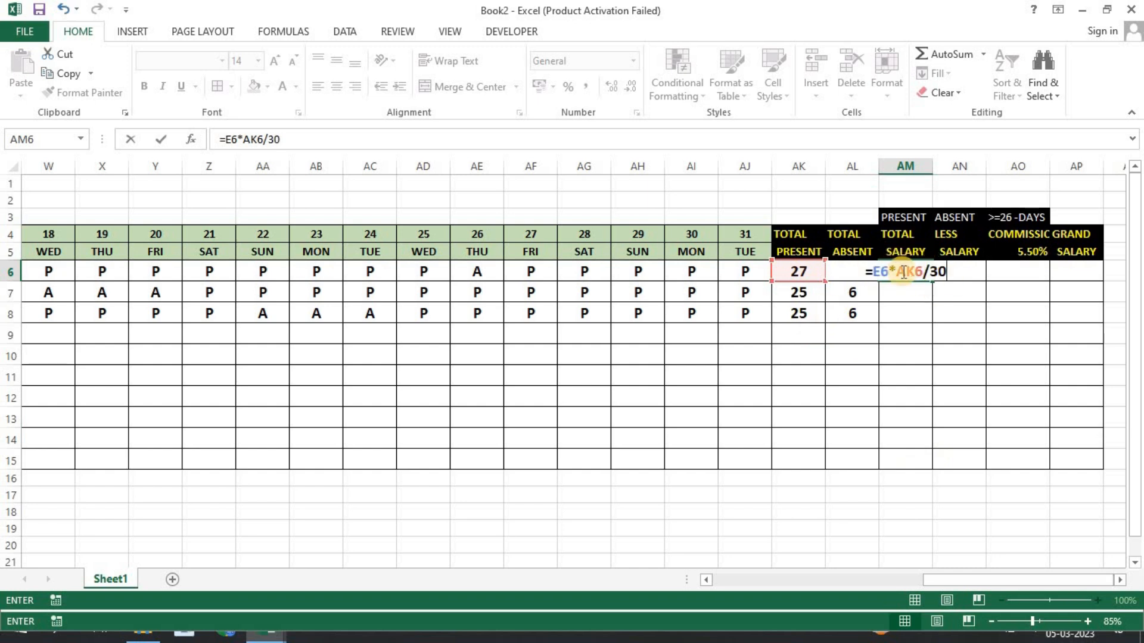
Check the AK6 reference in the first employee's salary formula and commit =E6*AK6/30 in AM6.
left_click_drag(900, 274, 925, 275)
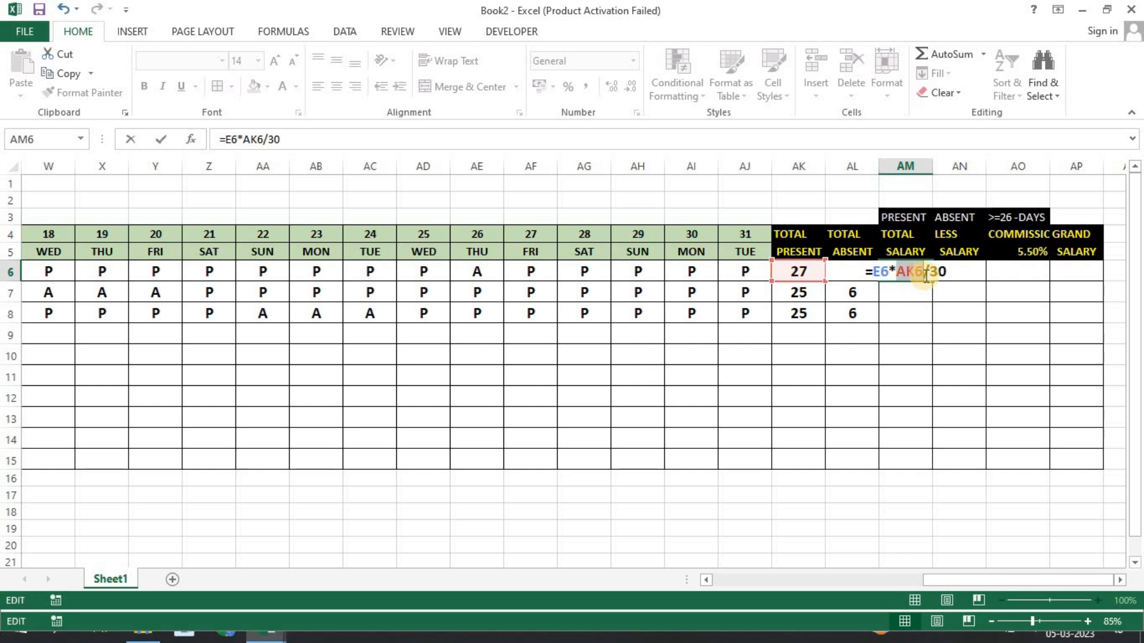
left_click(957, 274)
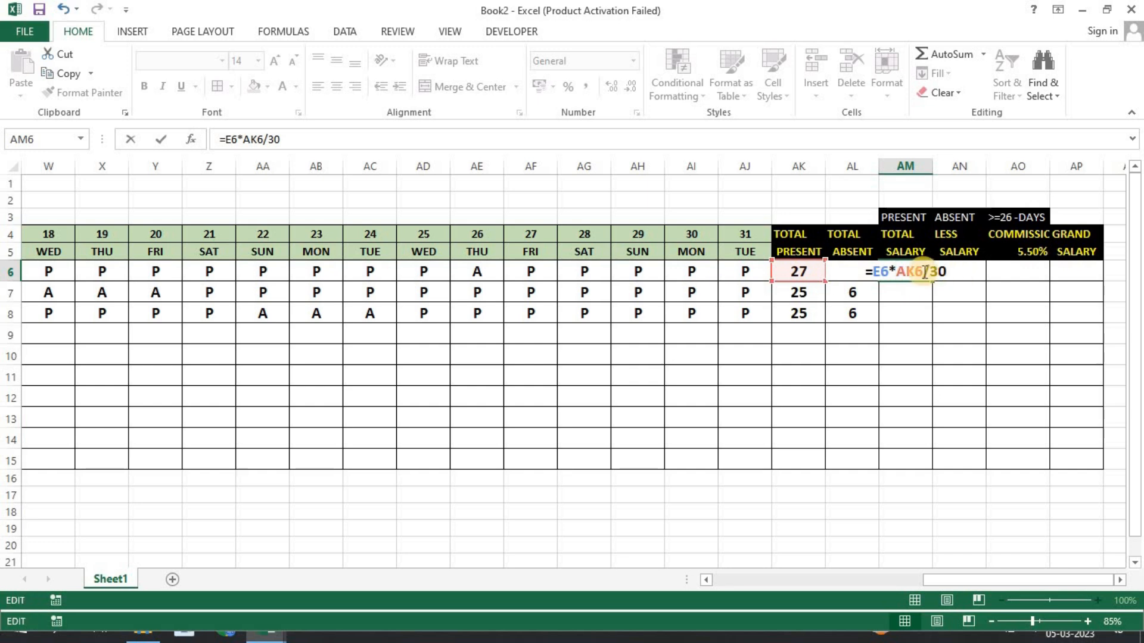
key("Return")
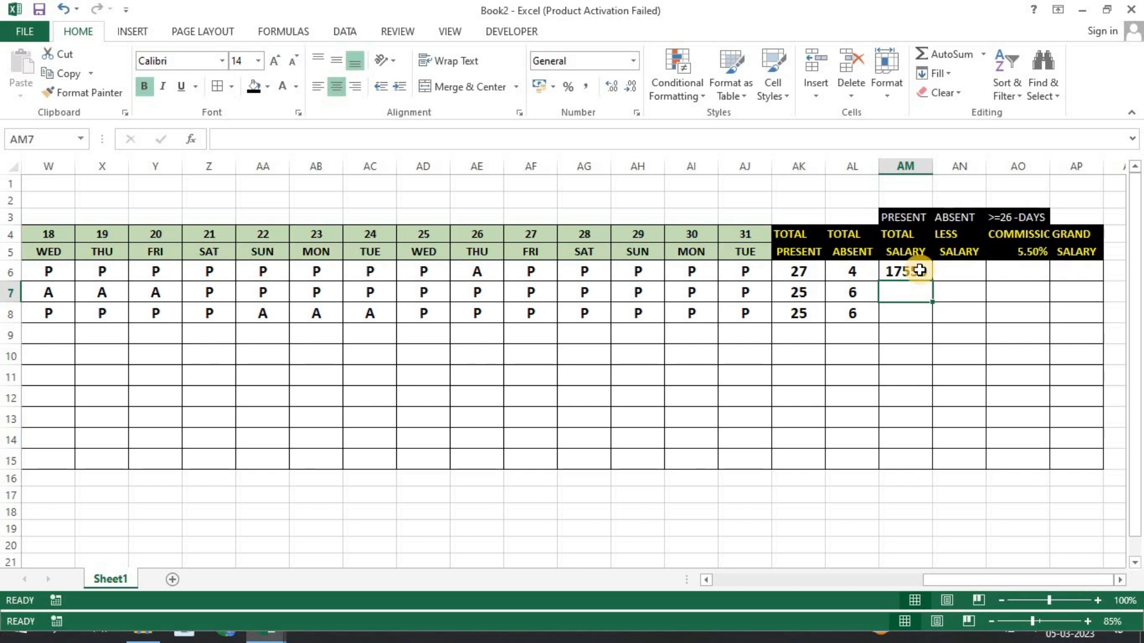
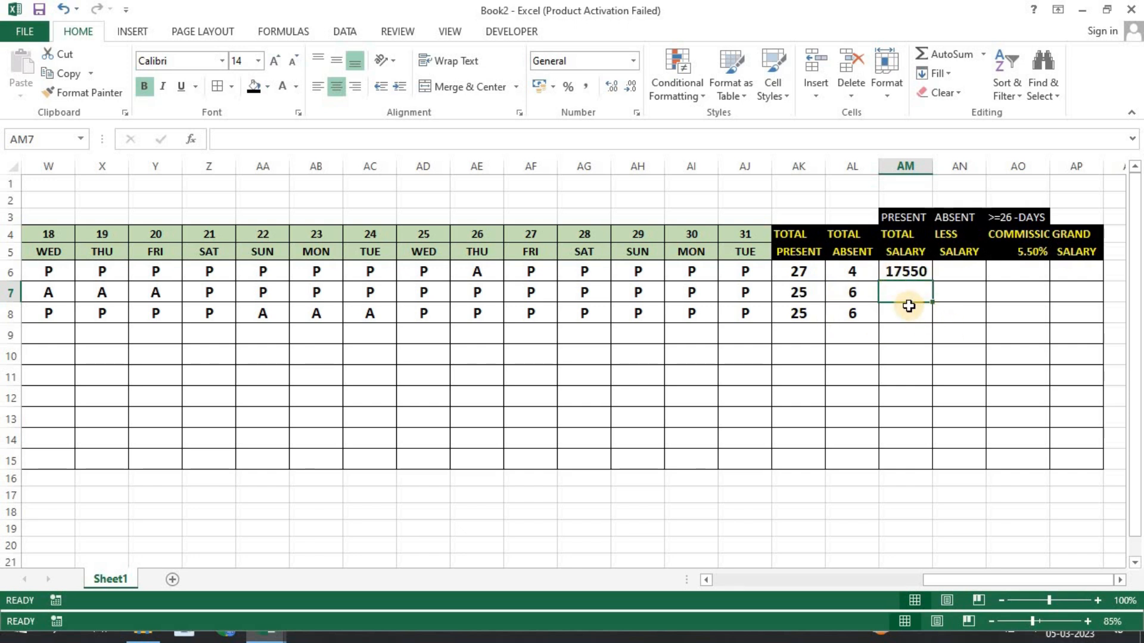
Calculate the second employee's total salary in AM7 with the formula =E7*AK7/30.
type("=")
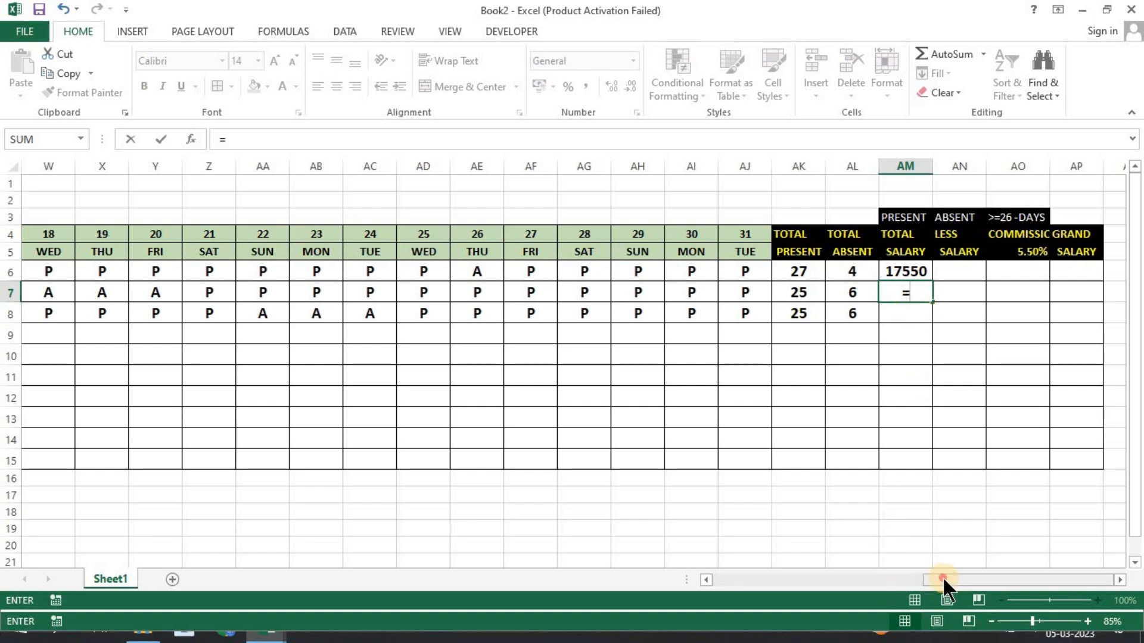
left_click_drag(942, 577, 715, 575)
left_click(263, 293)
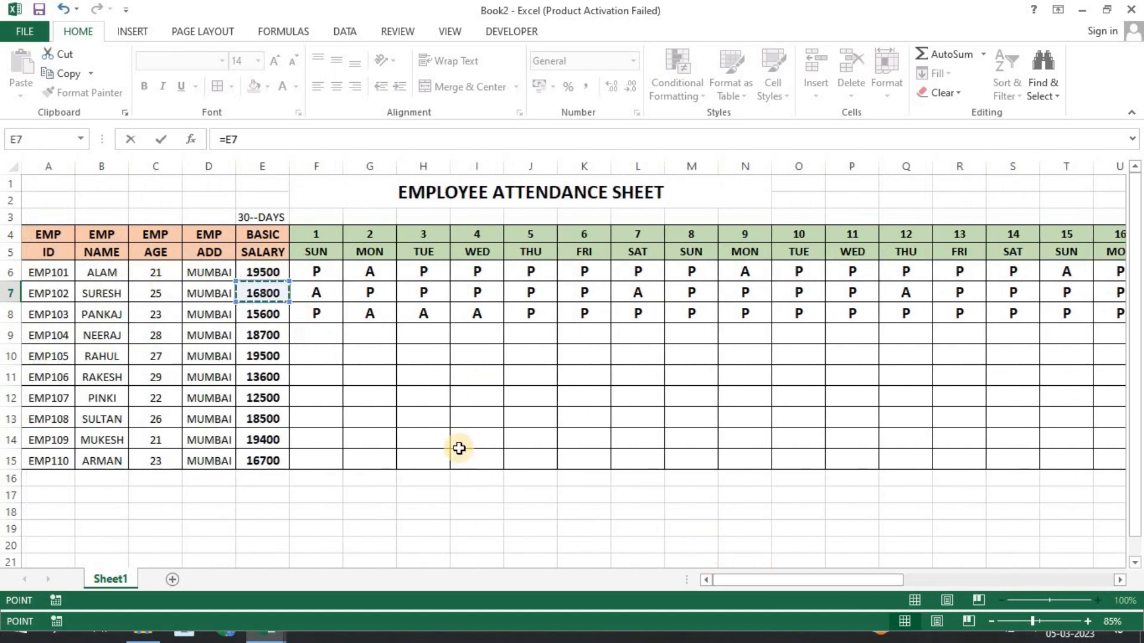
left_click_drag(873, 579, 1123, 590)
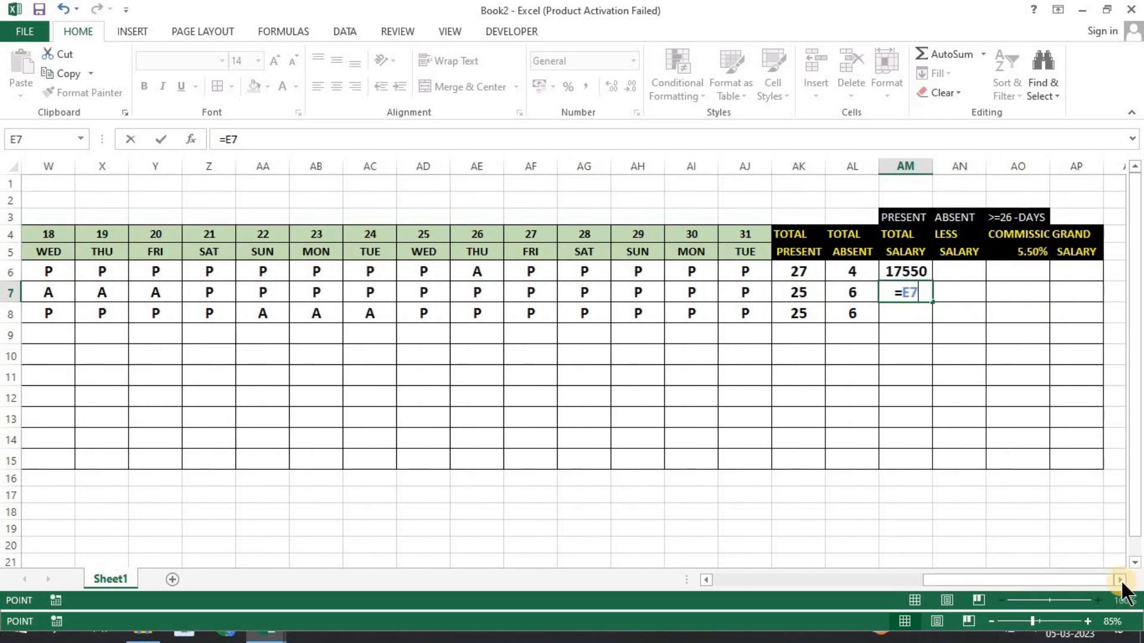
type("*")
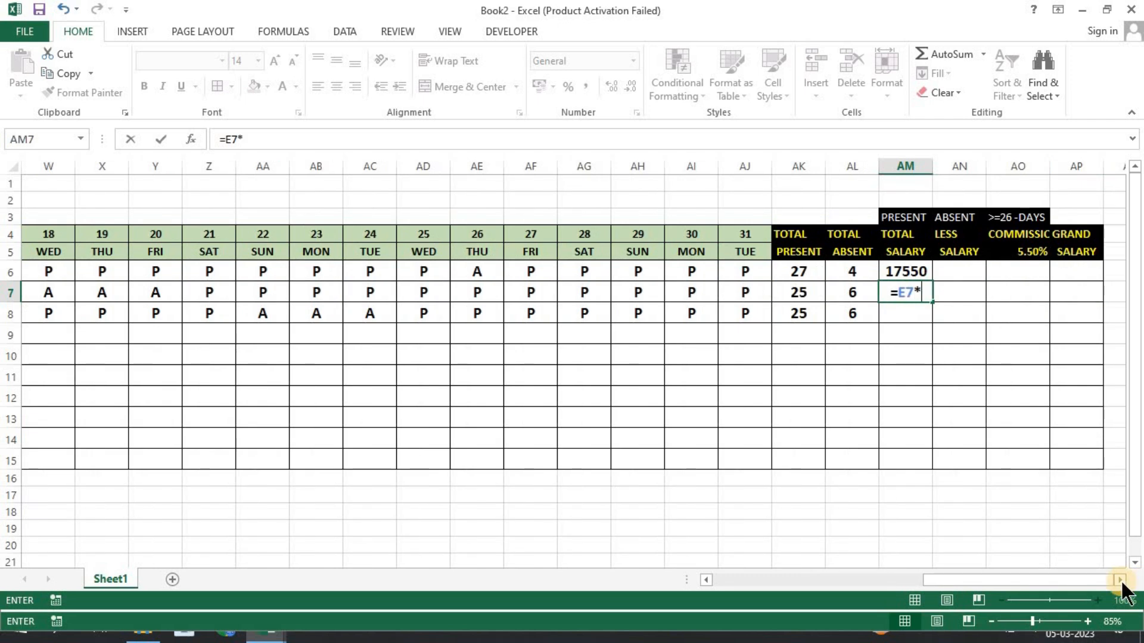
left_click(785, 293)
type("/30")
key("Return")
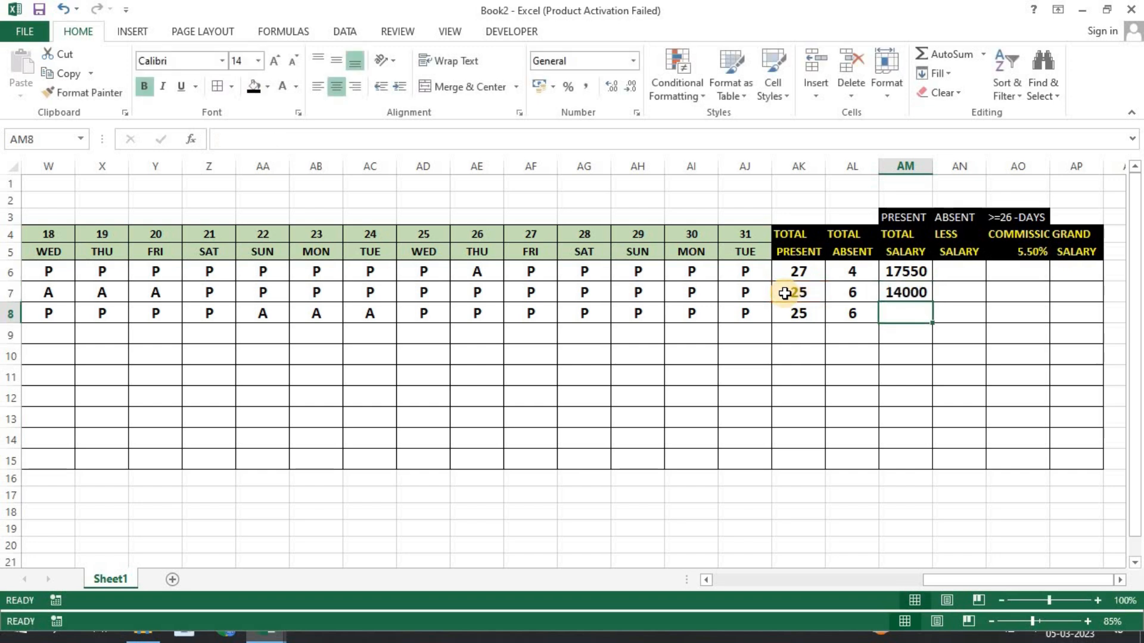
Calculate the third employee's total salary in AM8 with the formula =E8*AK8/30.
type("=")
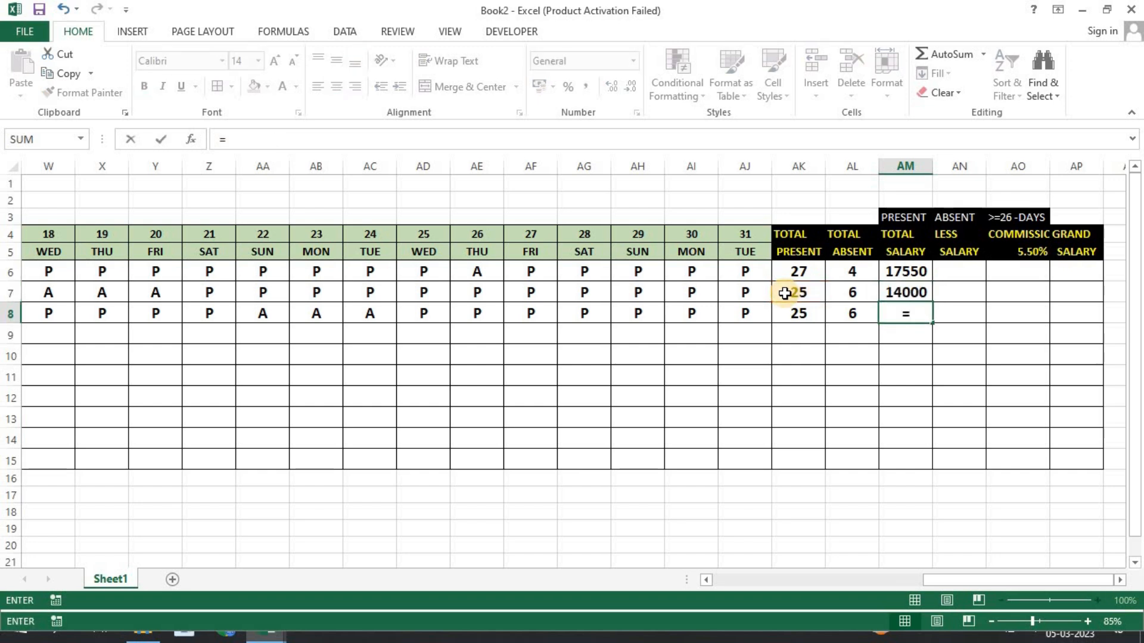
left_click_drag(977, 580, 655, 572)
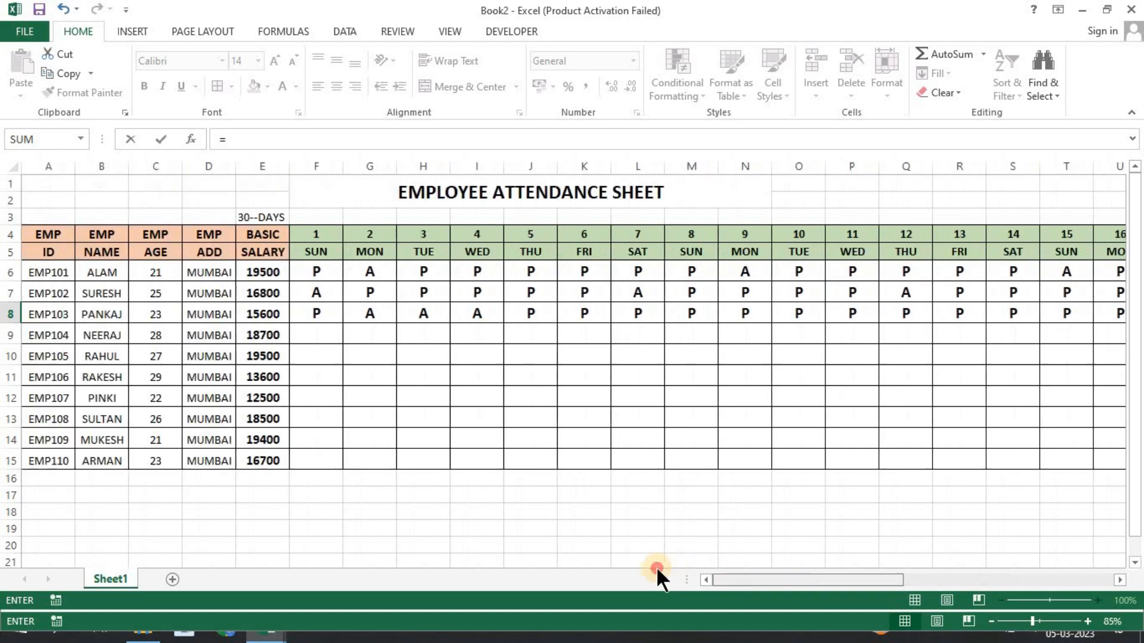
left_click(263, 290)
left_click(260, 309)
left_click_drag(787, 585, 1093, 584)
type("*")
left_click(799, 311)
type("/30")
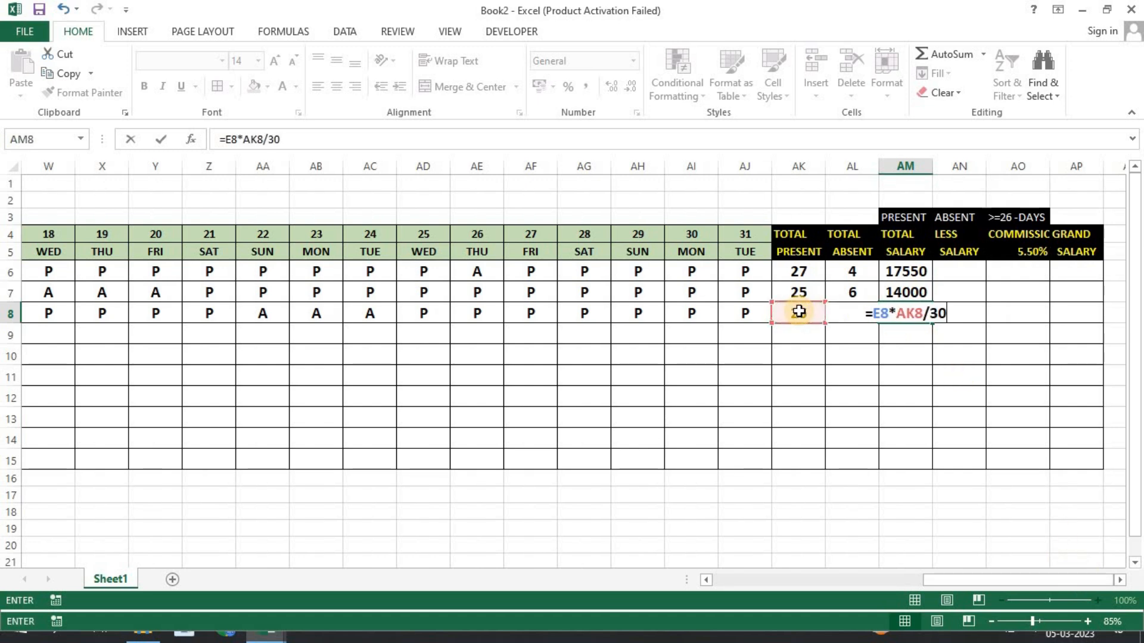
key("Return")
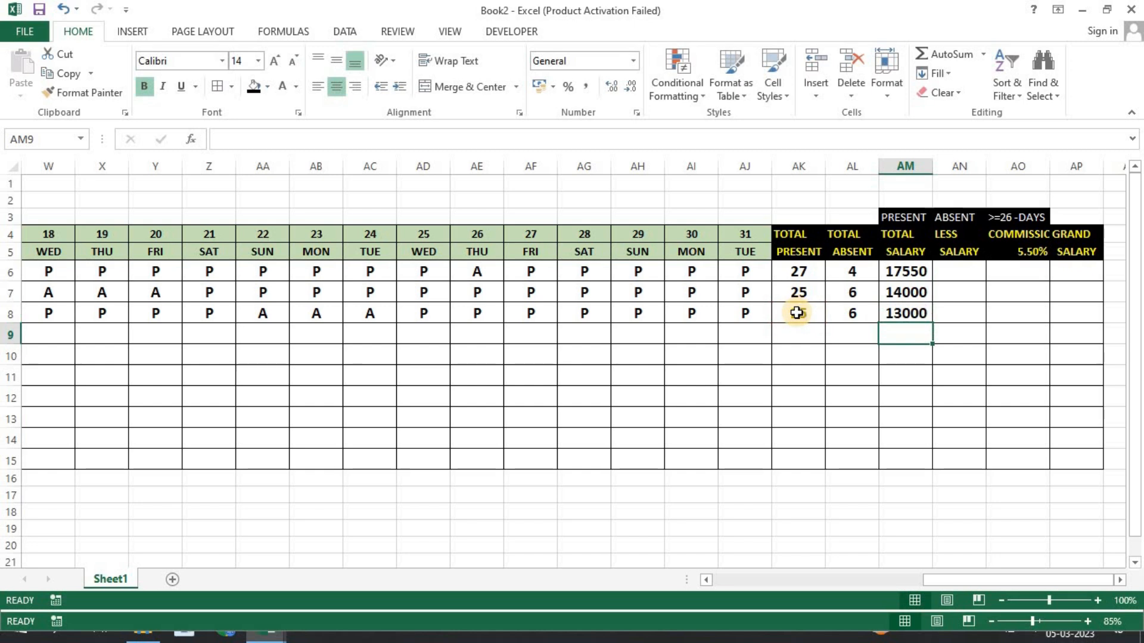
Calculate the first employee's less salary in AN6 with the formula =E6-AM6 and check the committed formula.
left_click(969, 271)
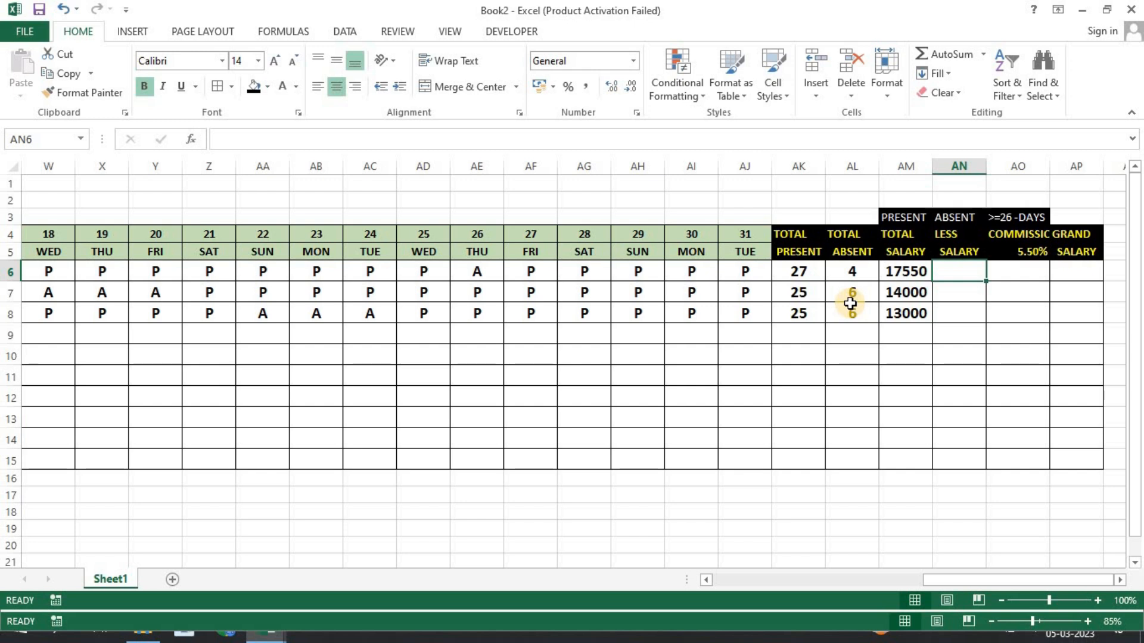
type("=")
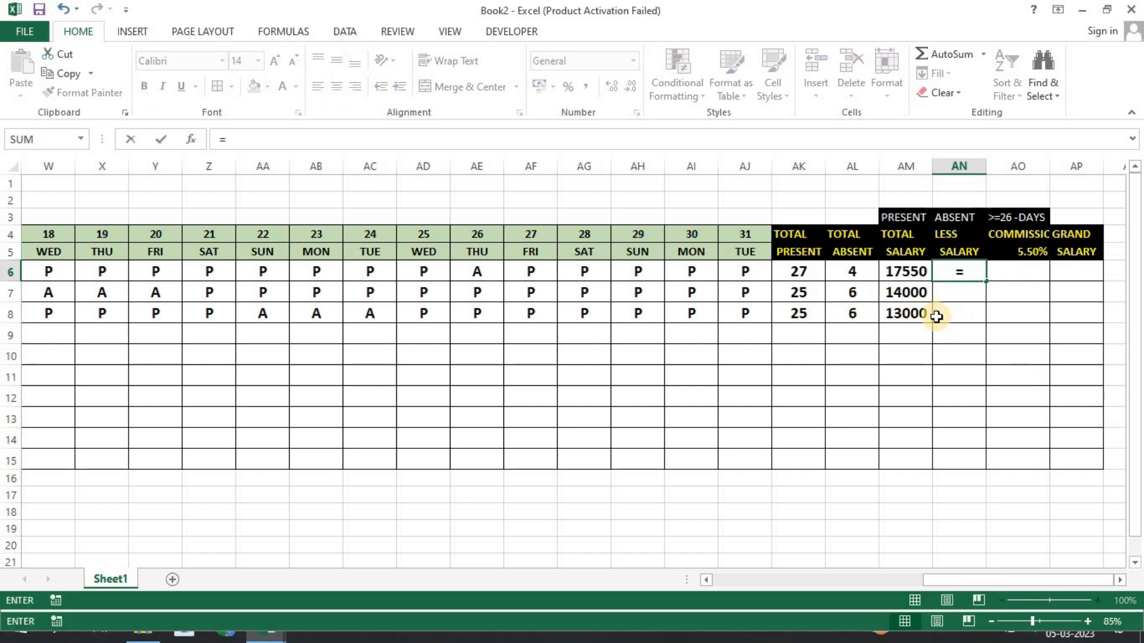
left_click_drag(949, 576, 1045, 599)
left_click(263, 272)
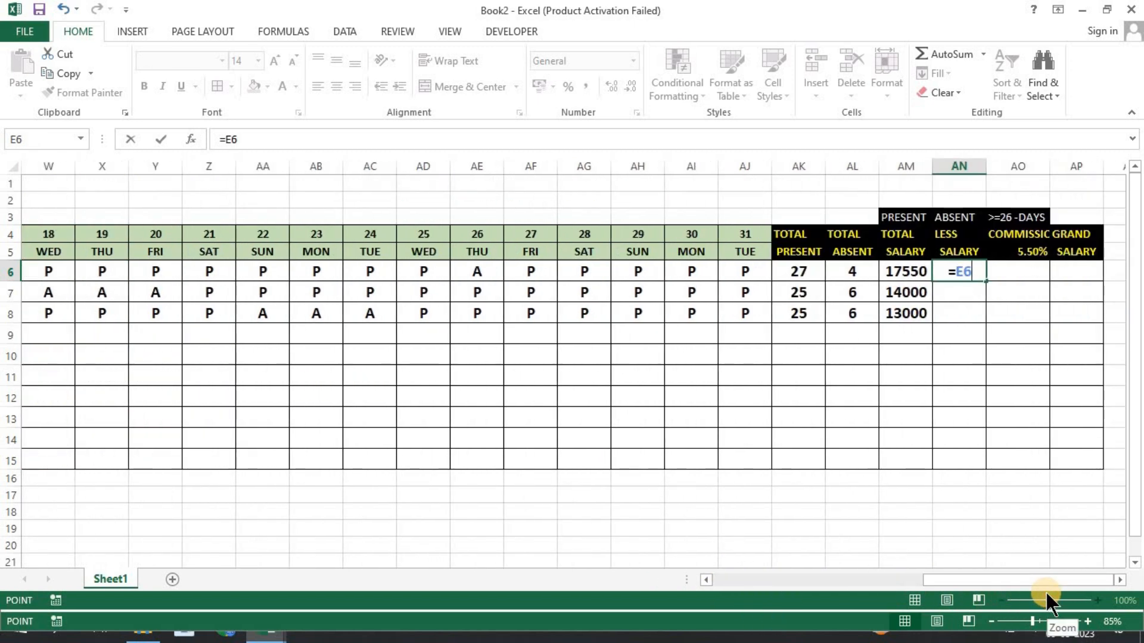
type("-")
left_click(903, 273)
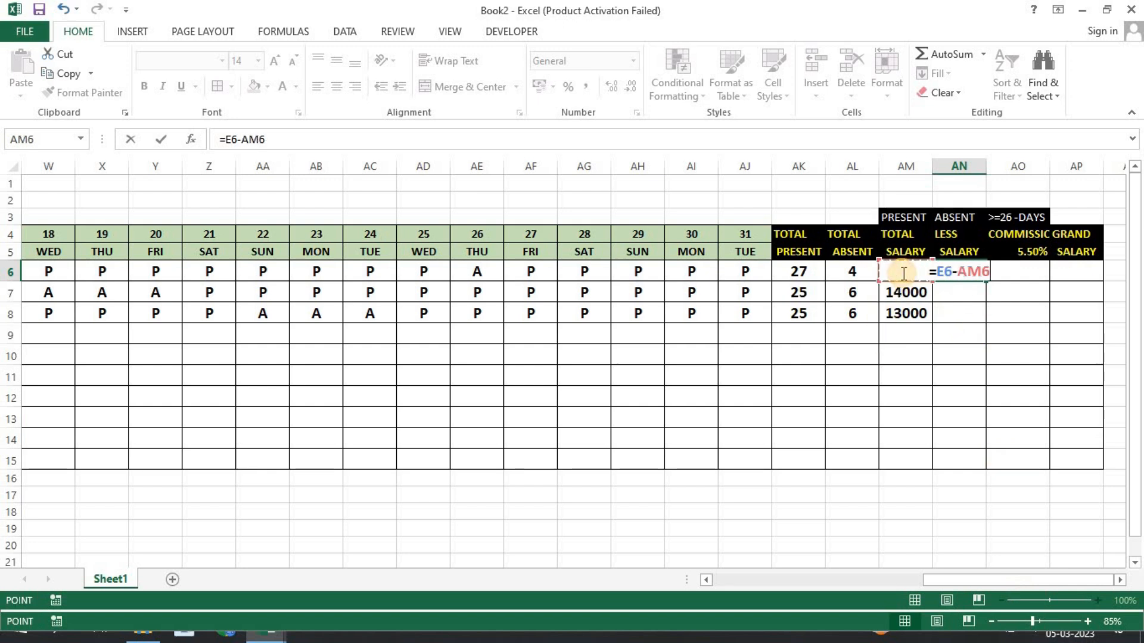
key("Return")
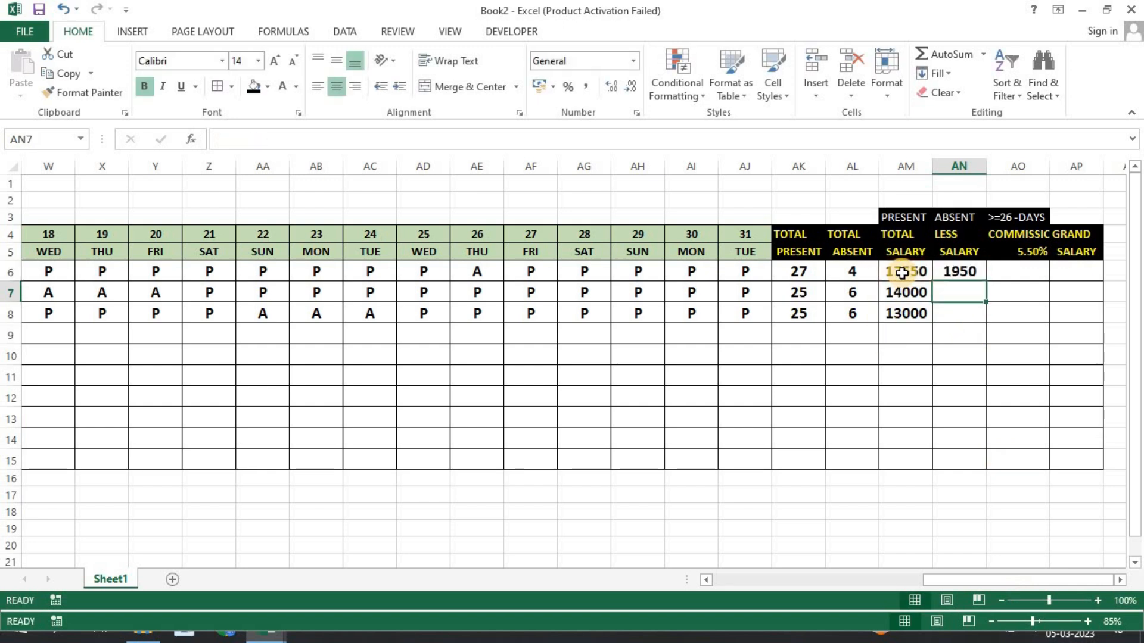
left_click(960, 272)
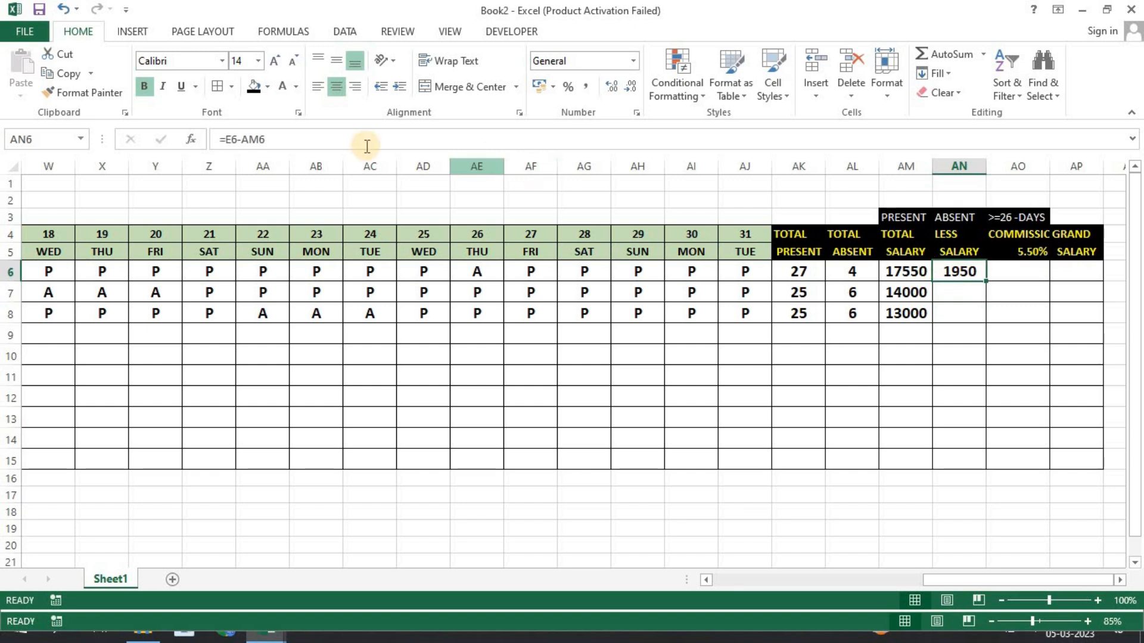
Calculate the second employee's less salary in AN7 with the formula =E7-AM7.
left_click(962, 293)
type("=")
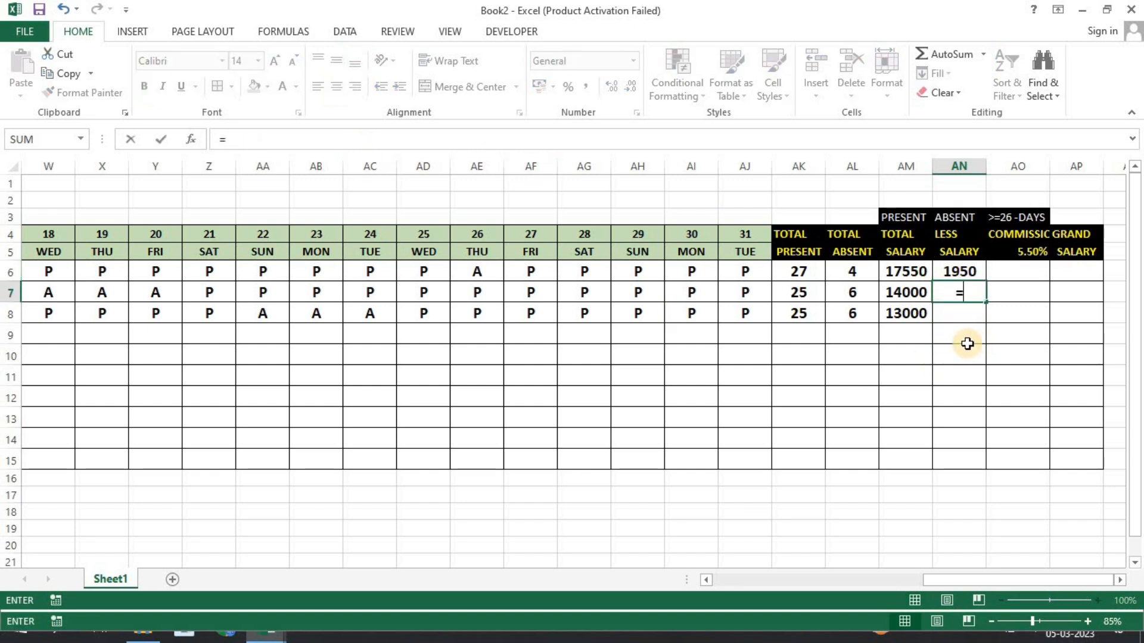
type("E")
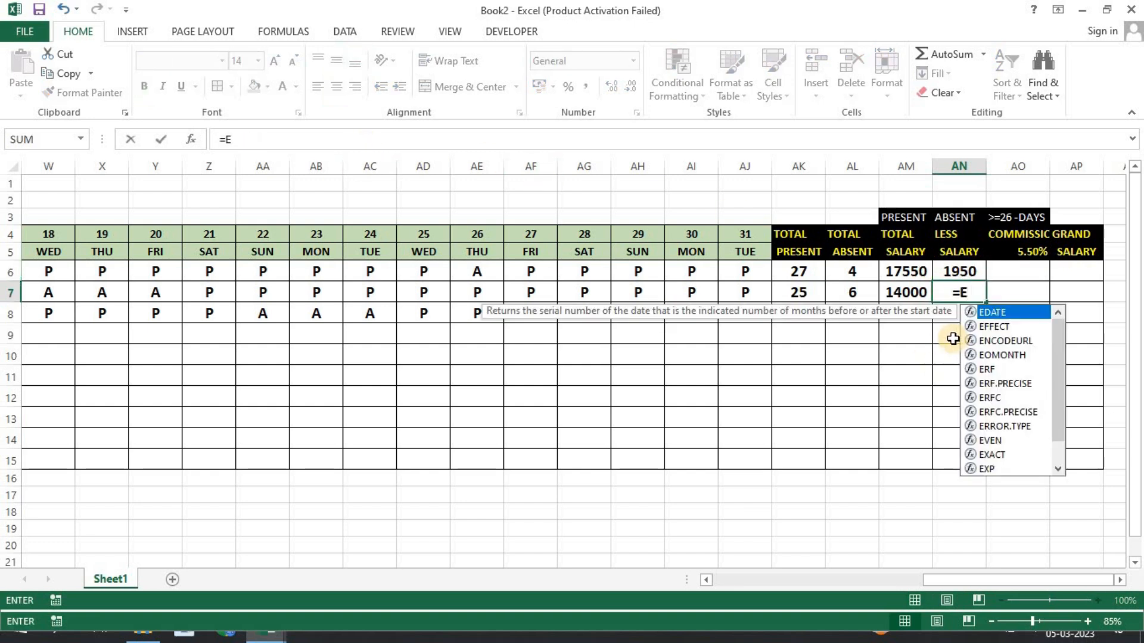
type("7")
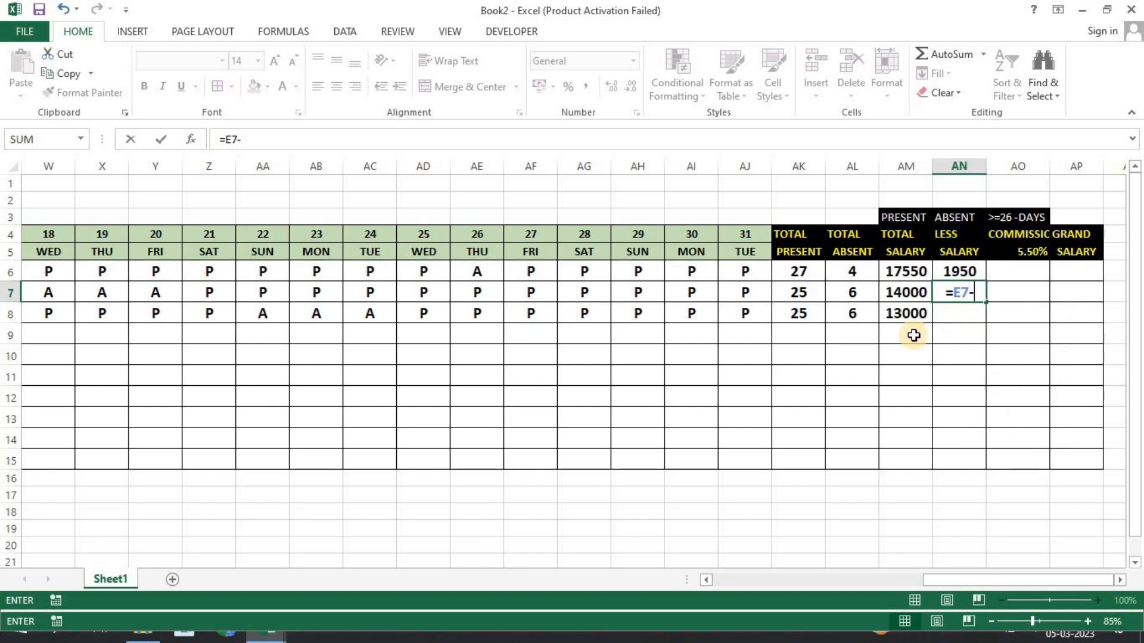
type("-")
left_click(906, 293)
key("Return")
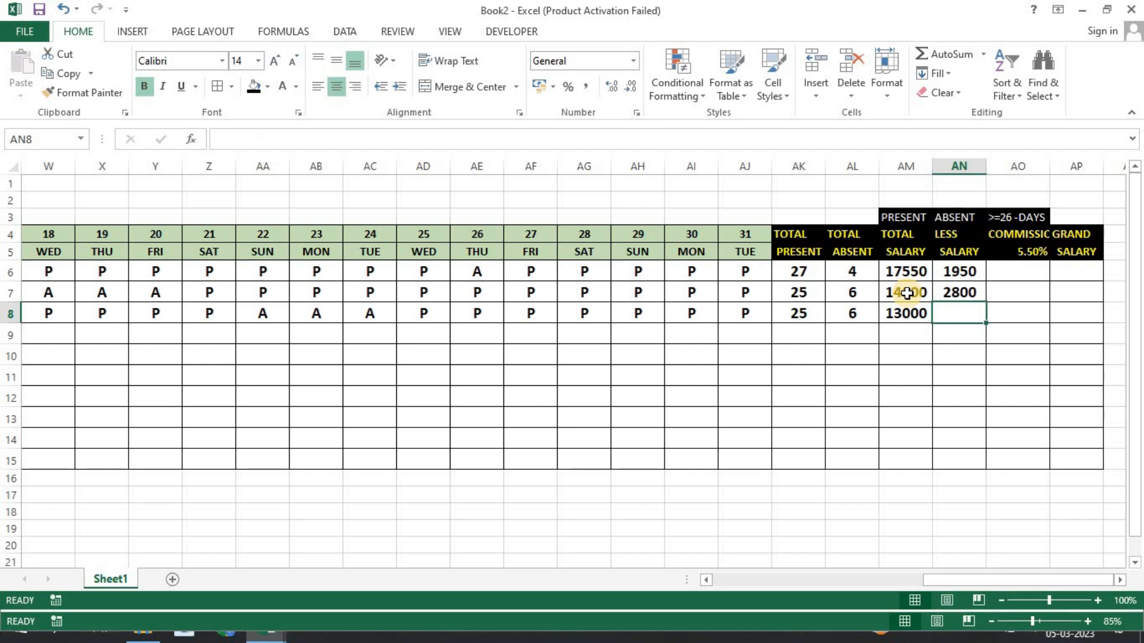
Calculate the third employee's less salary in AN8 with the formula =E8-AM8.
type("=E8-")
left_click(908, 313)
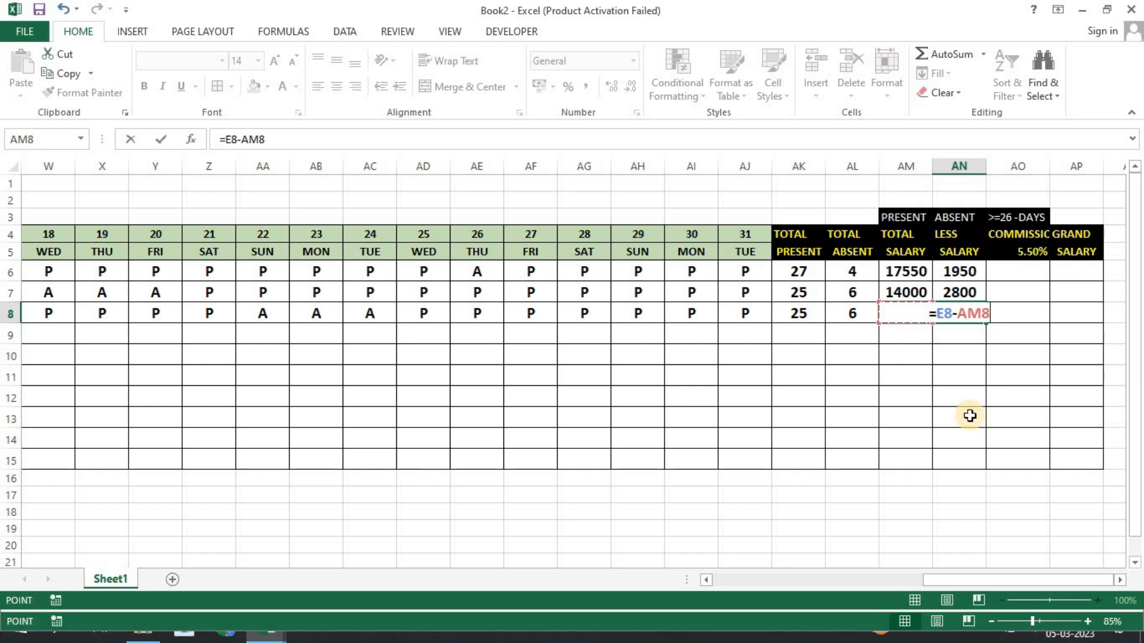
key("Return")
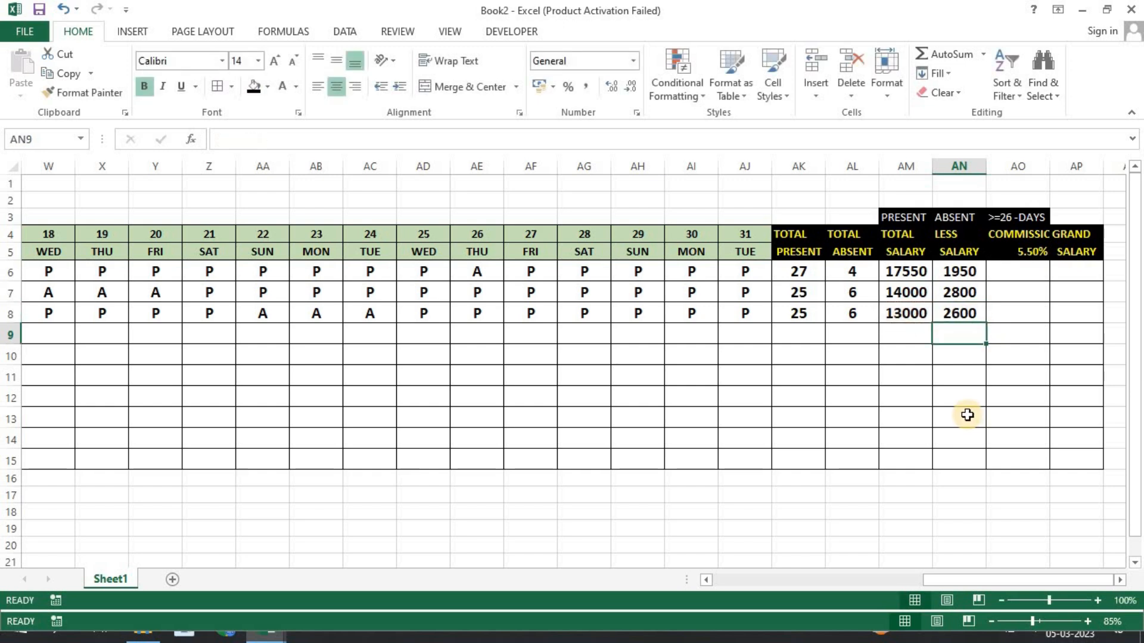
Widen column AO so the COMMISSION heading fits, and check the commission's day condition and percentage headings.
left_click(1008, 272)
left_click_drag(1048, 166, 1061, 166)
left_click(1023, 218)
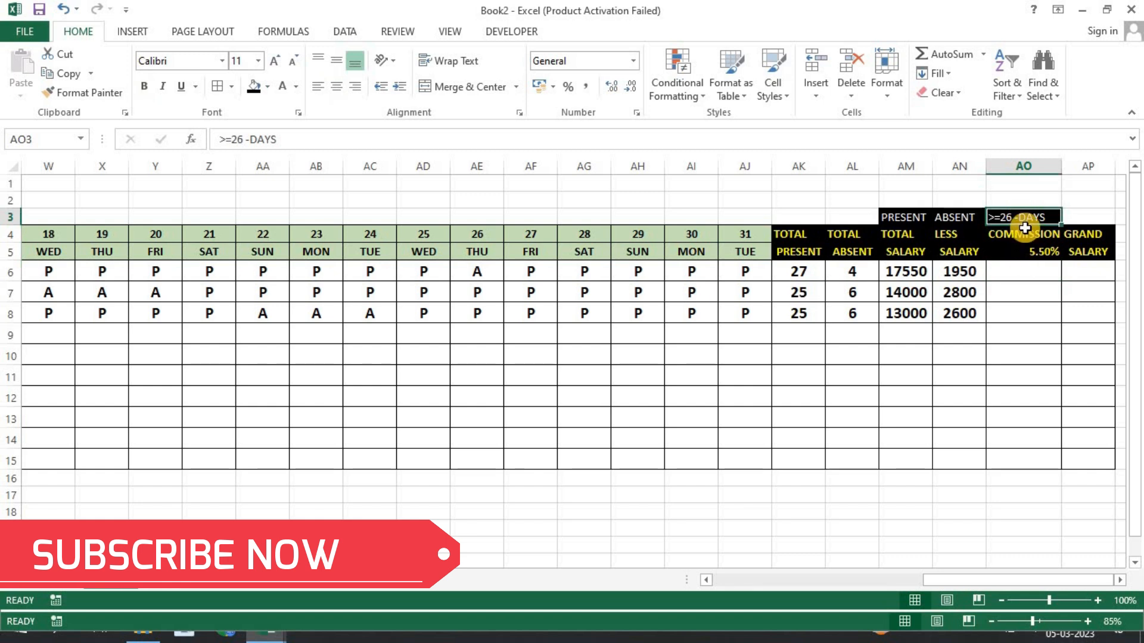
left_click_drag(1024, 232, 1030, 245)
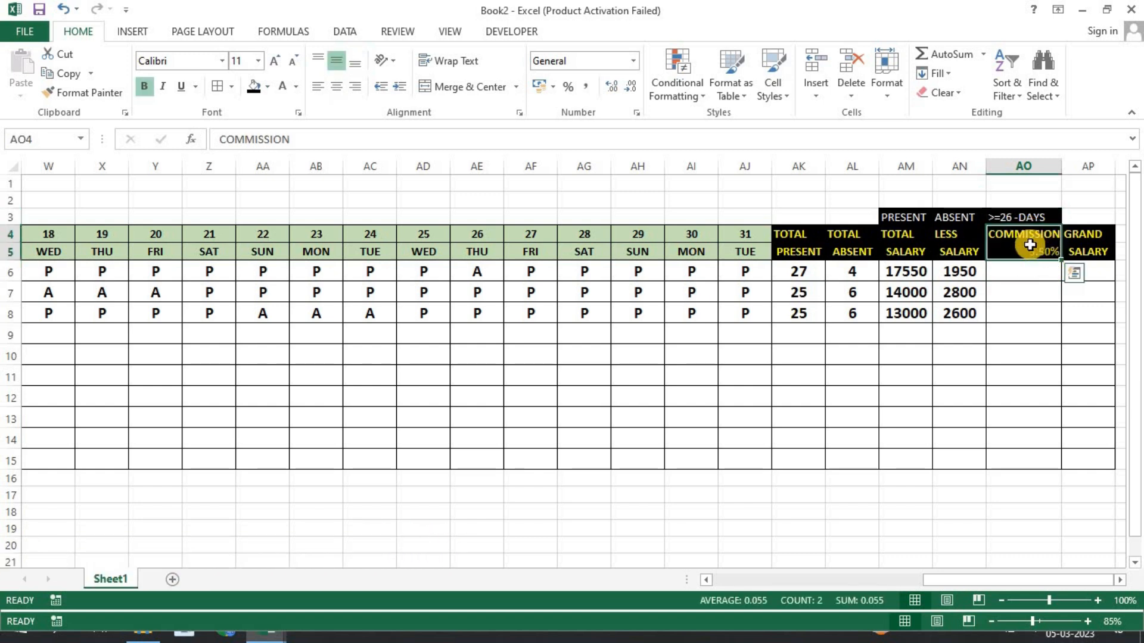
Start an IF formula in AO6 for the first employee's commission with the condition AK6>=26.
left_click(1013, 278)
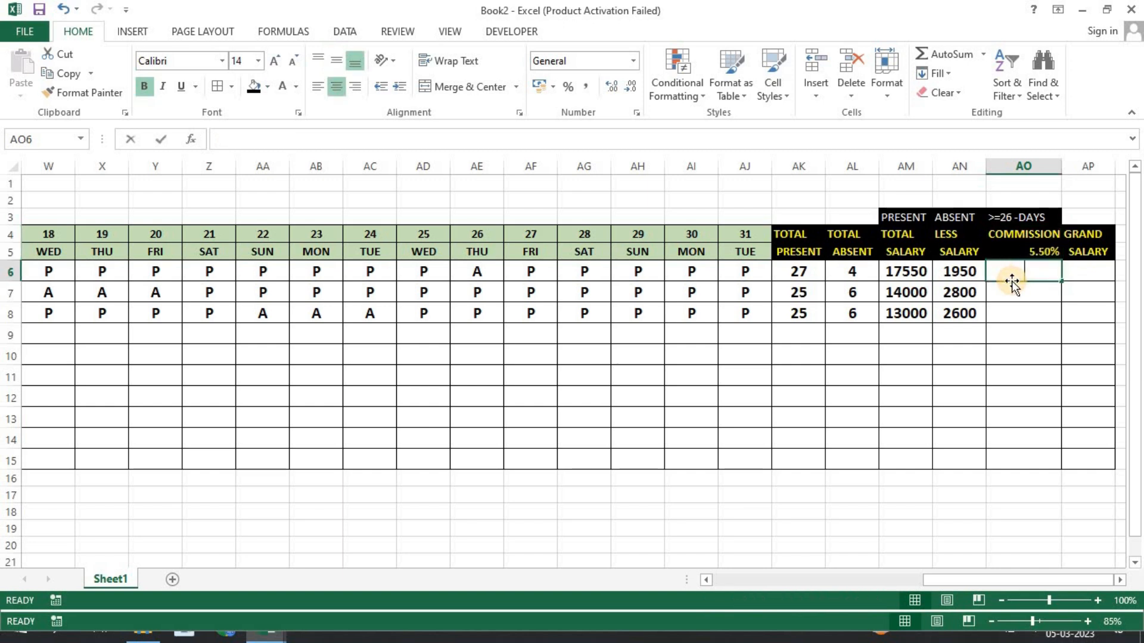
type("=IF")
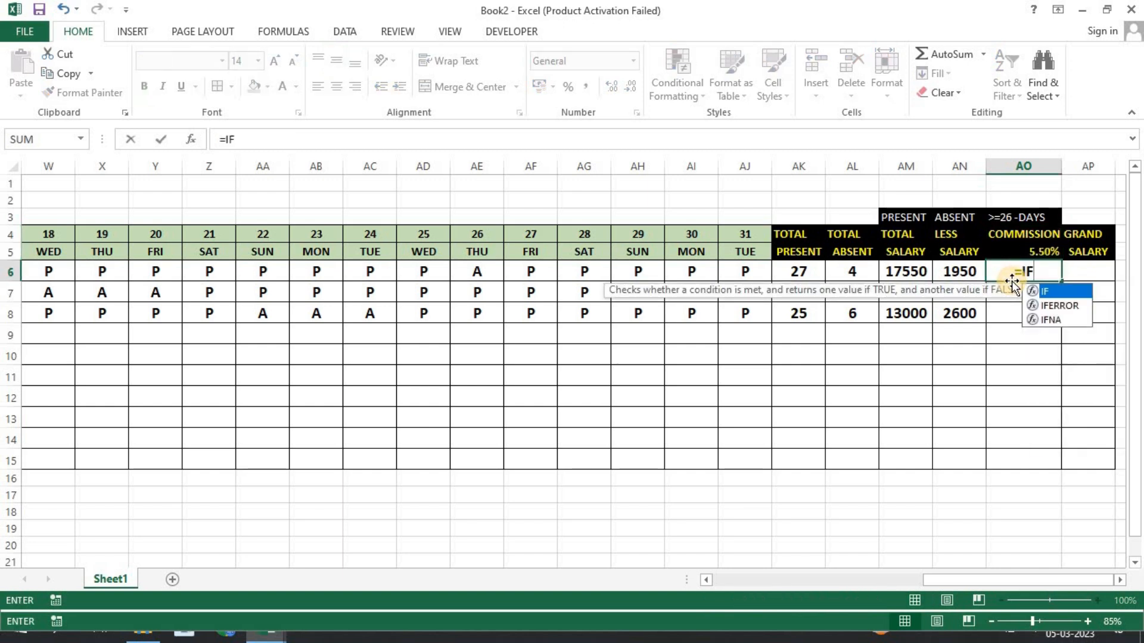
type("(")
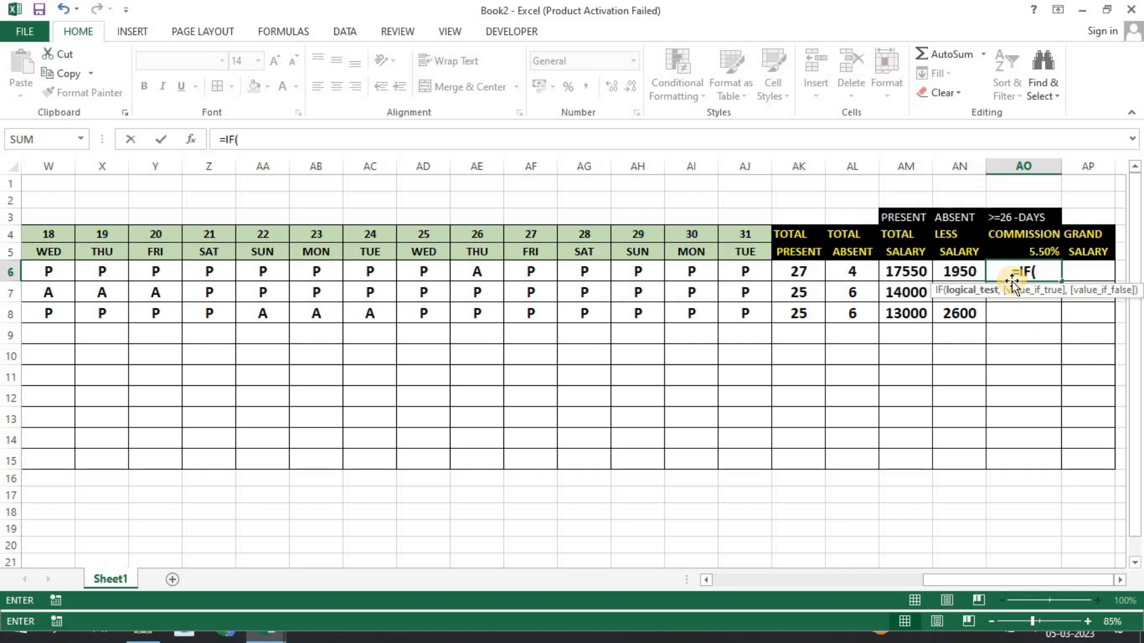
left_click(802, 276)
type(">=")
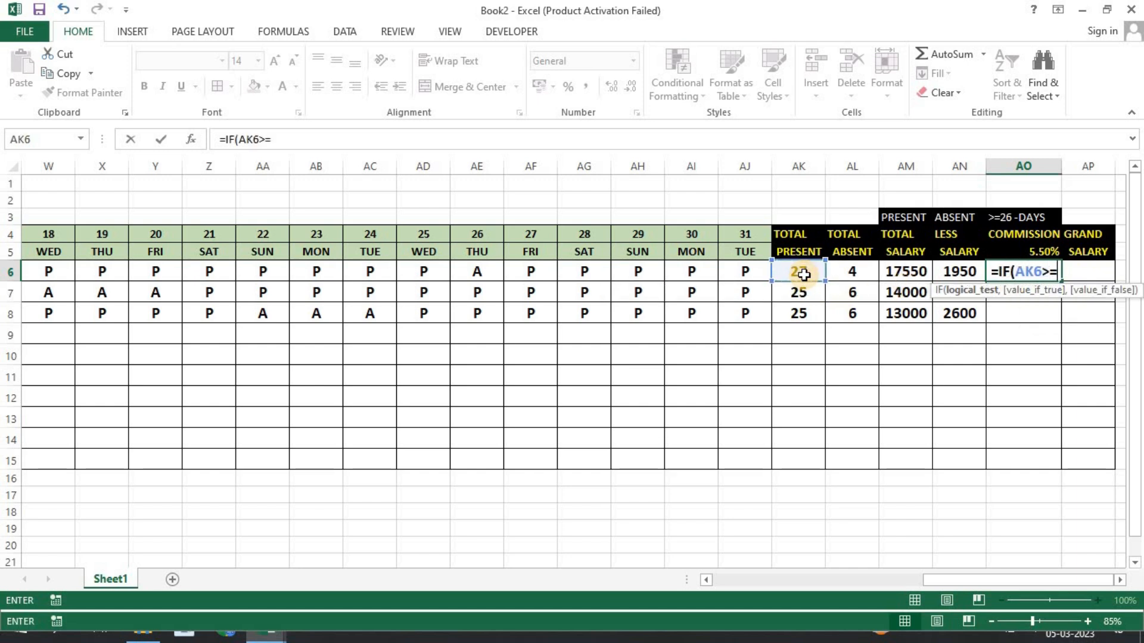
type("26,")
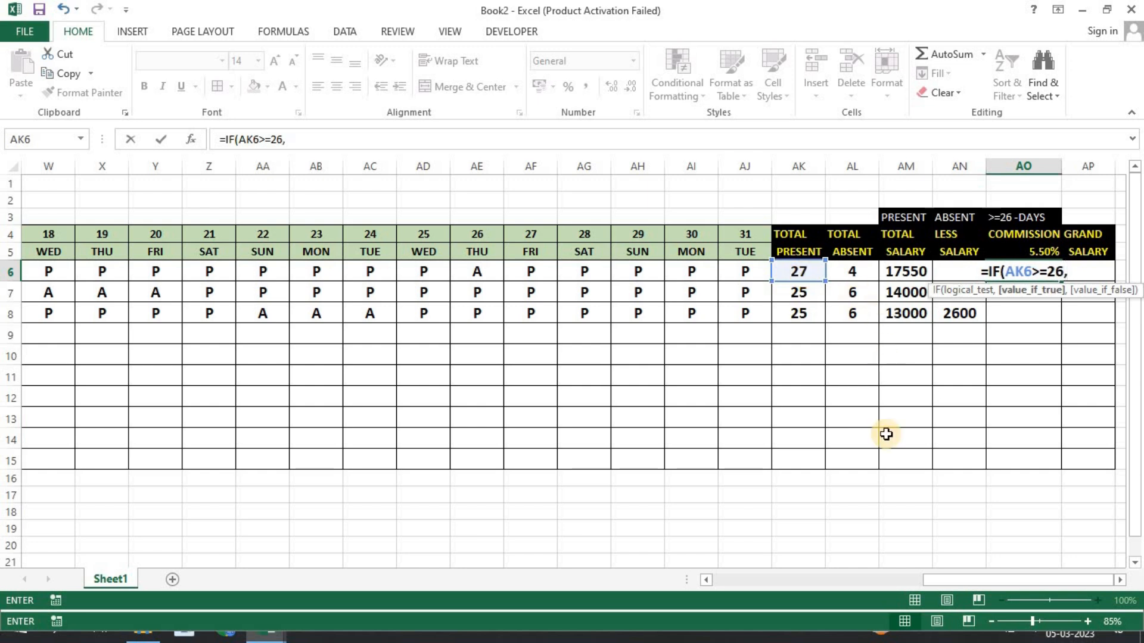
Complete the AO6 commission formula with AM6*5.5% as the true value and "NO " as the false value, and commit it.
left_click_drag(944, 578, 754, 577)
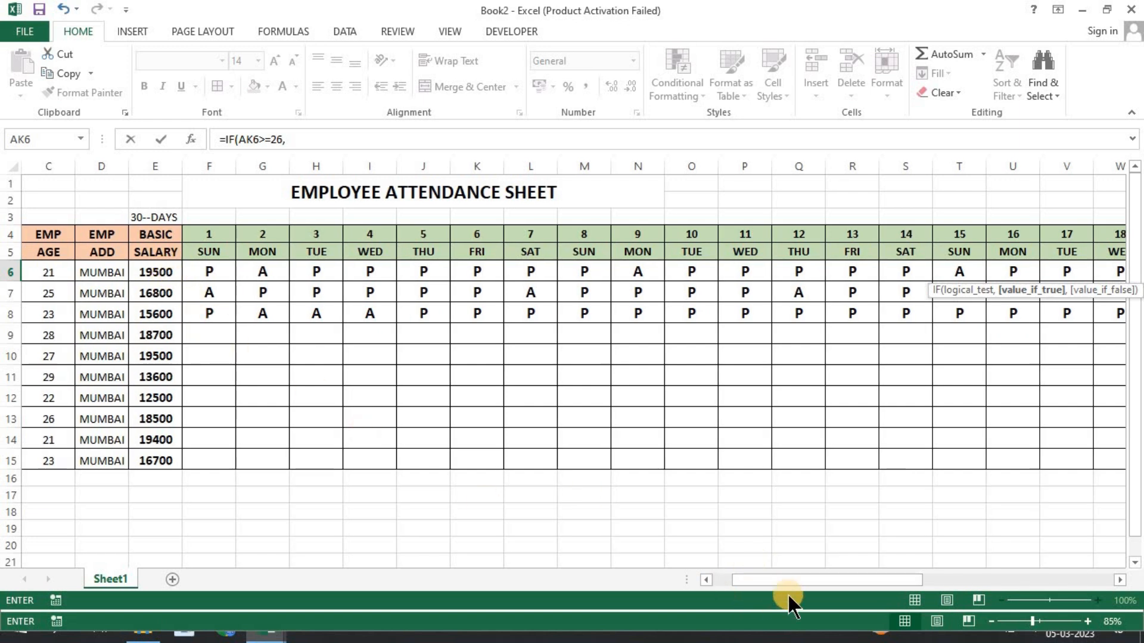
left_click_drag(785, 578, 1006, 566)
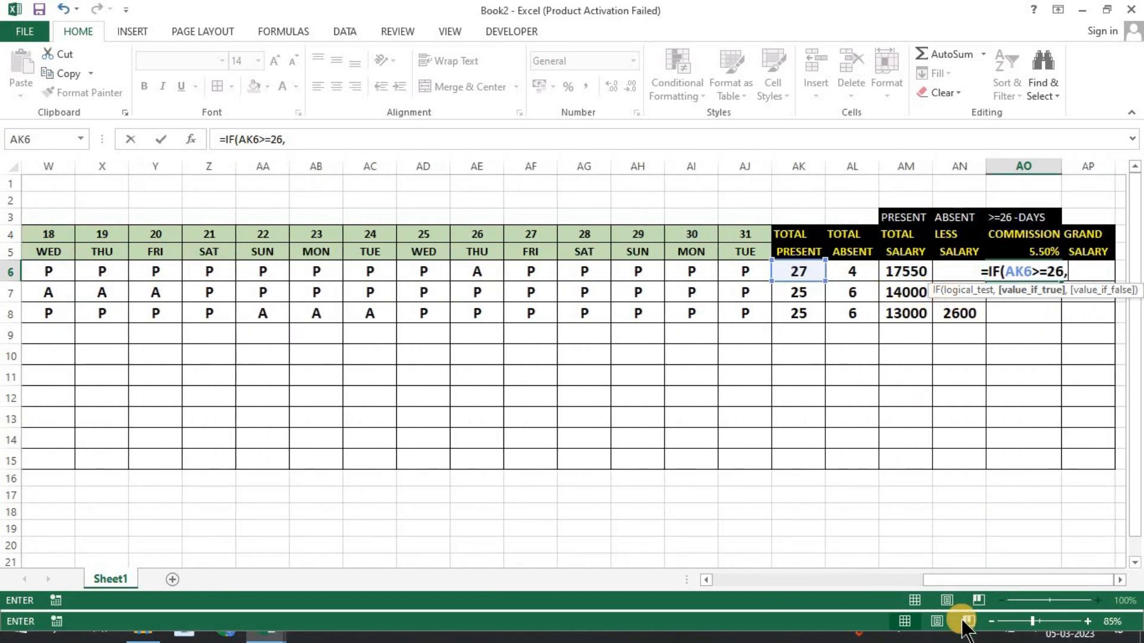
left_click_drag(942, 576, 702, 585)
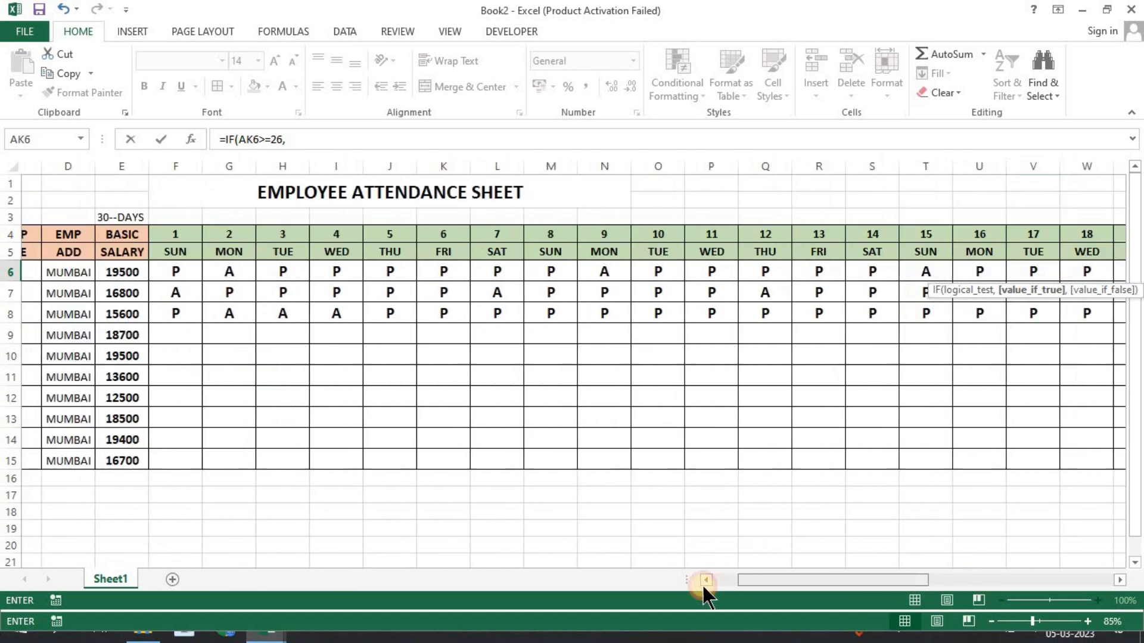
left_click_drag(873, 575, 1096, 576)
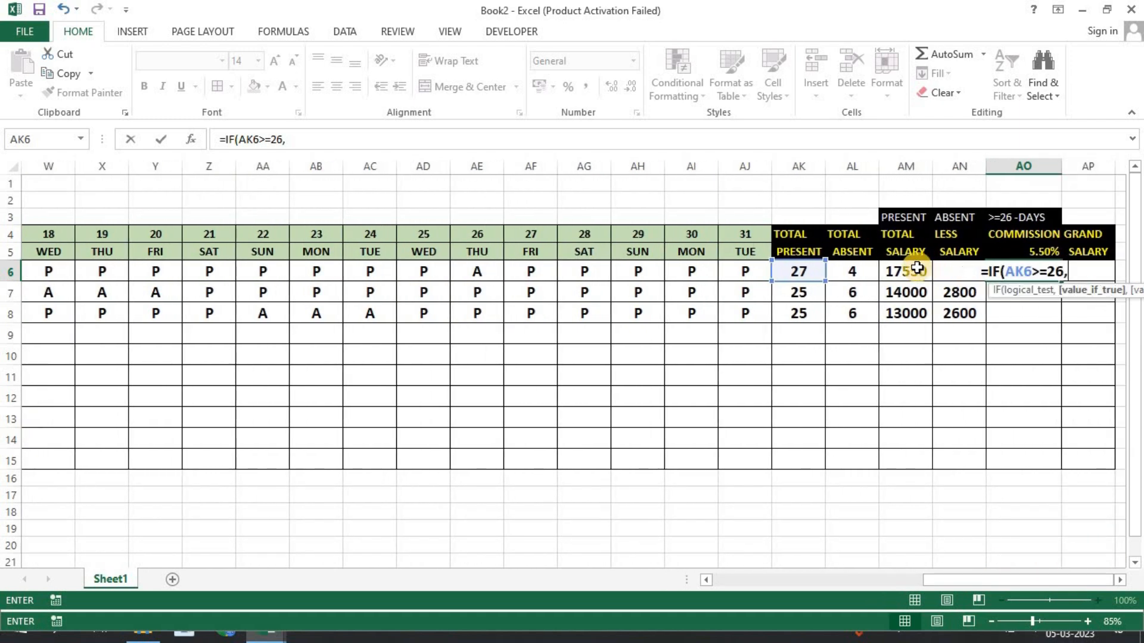
left_click(898, 268)
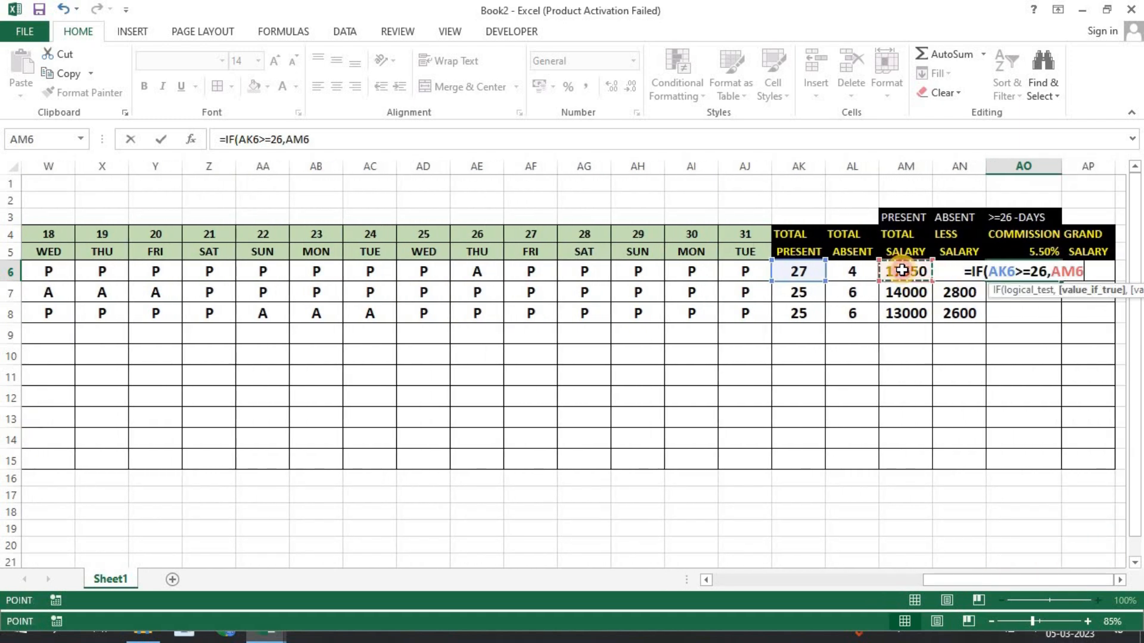
type("*")
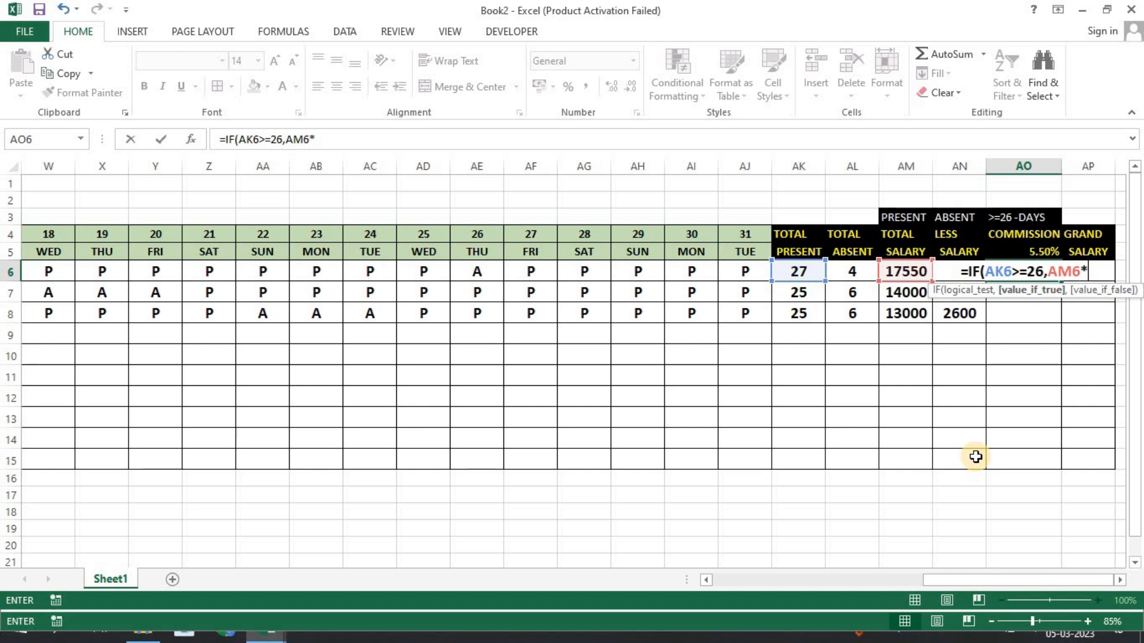
type("5.5")
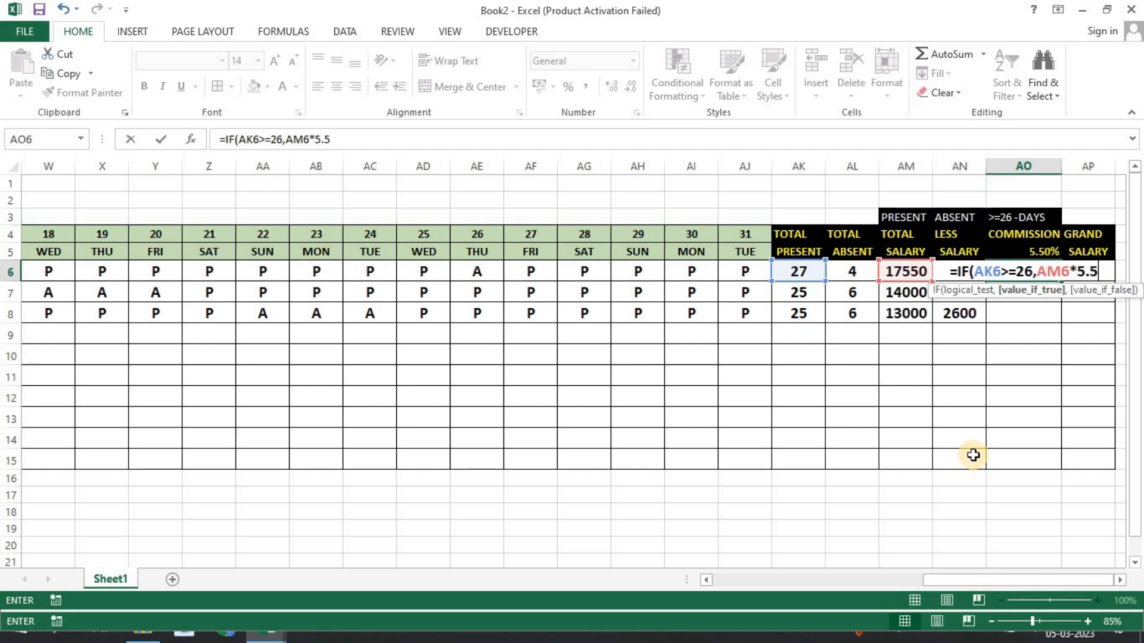
type("%, \"NO C")
key("BackSpace")
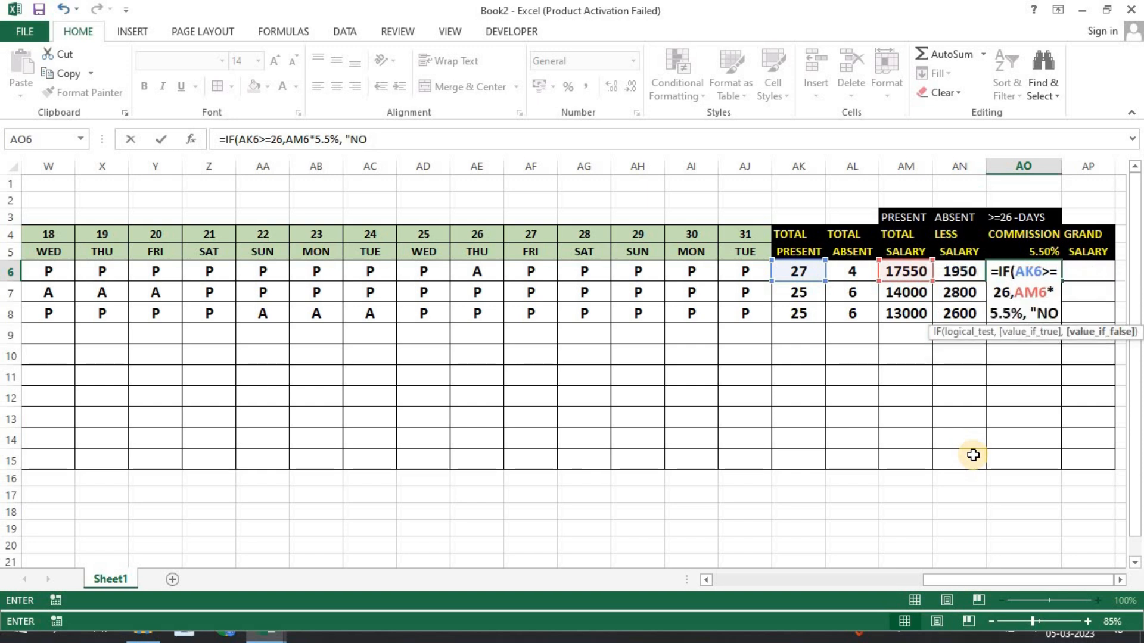
type("\"")
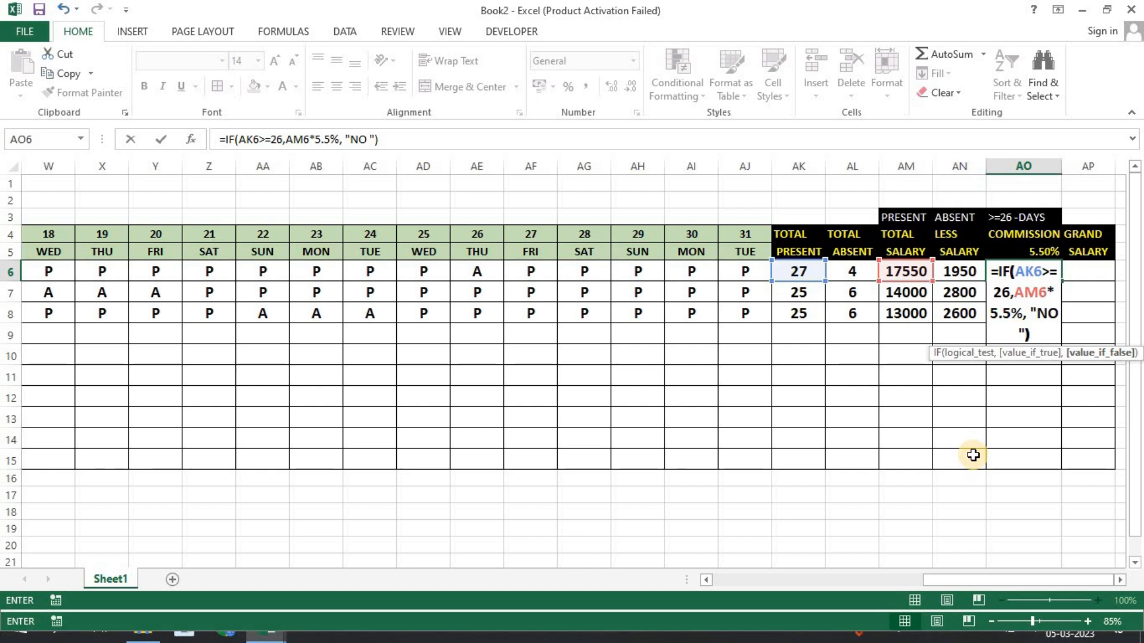
key("Return")
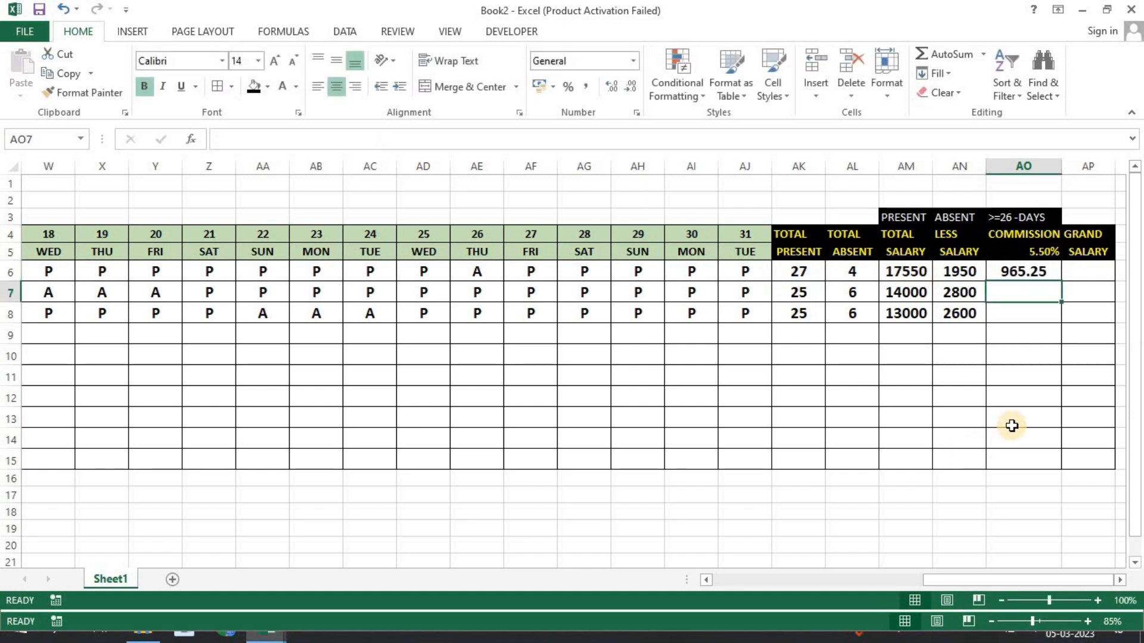
Start an IF formula in AO7 for the second employee's commission with the condition AK7>=26.
left_click(799, 270)
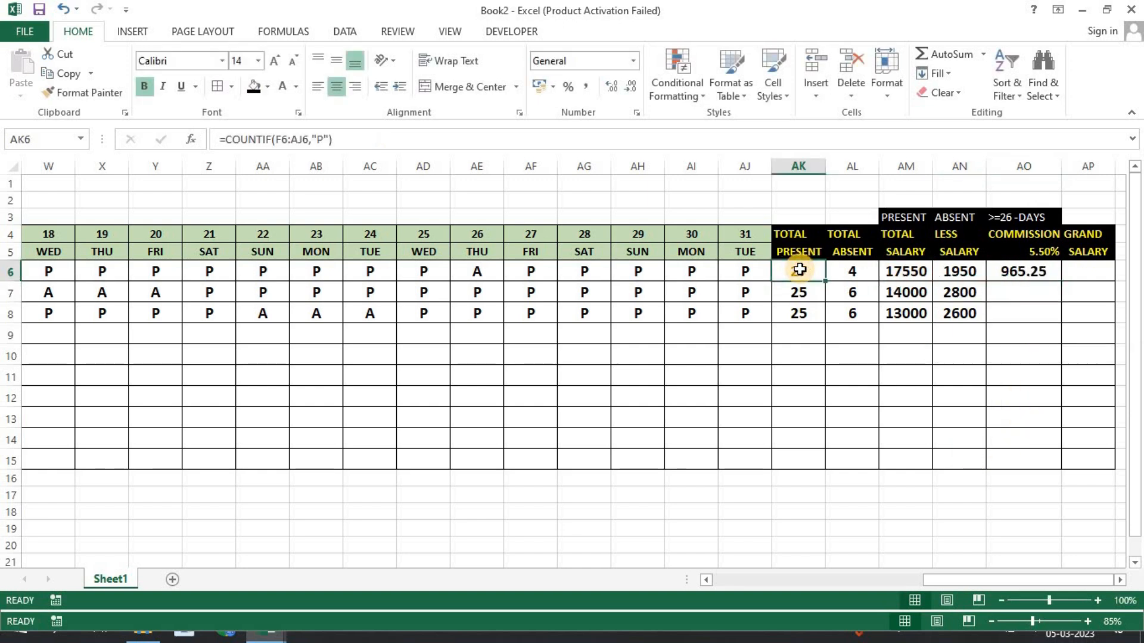
left_click(1010, 216)
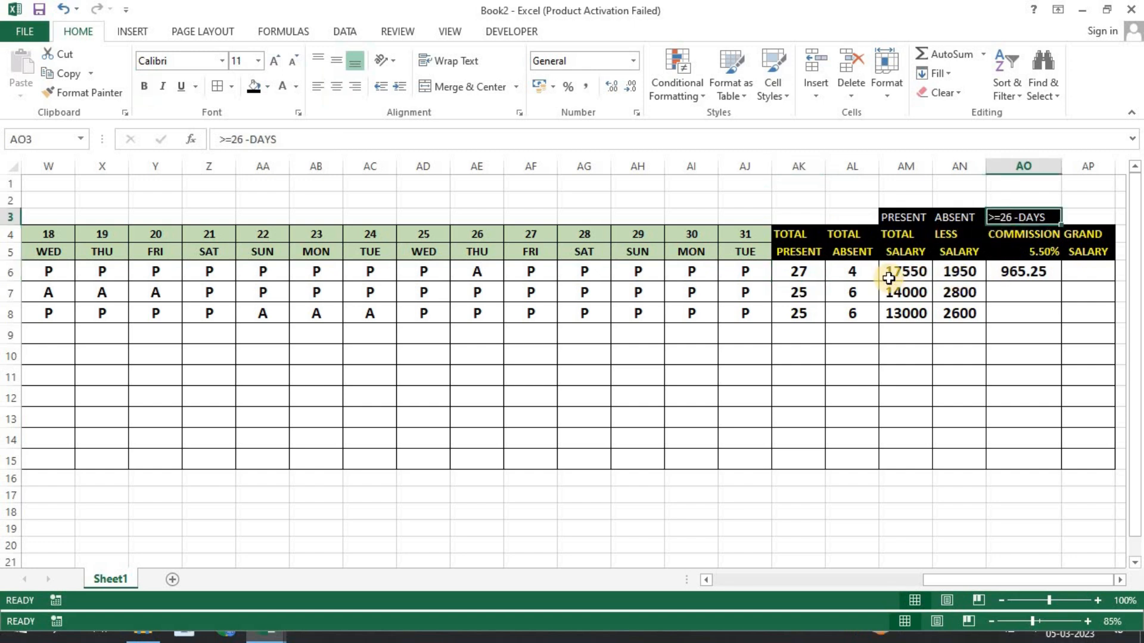
left_click(807, 268)
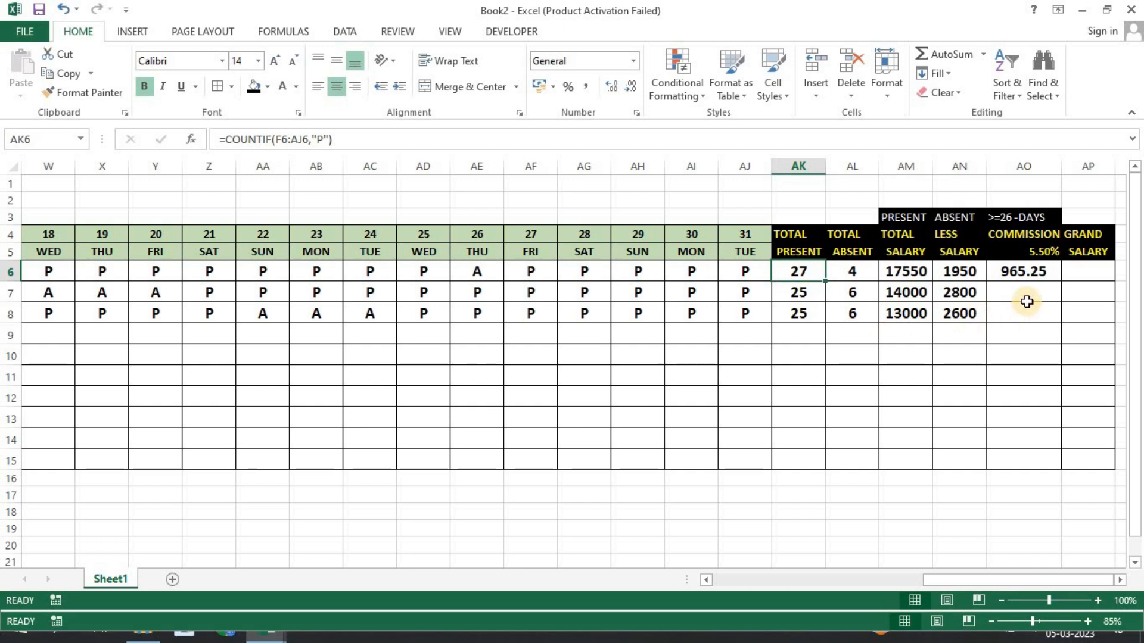
left_click(1024, 271)
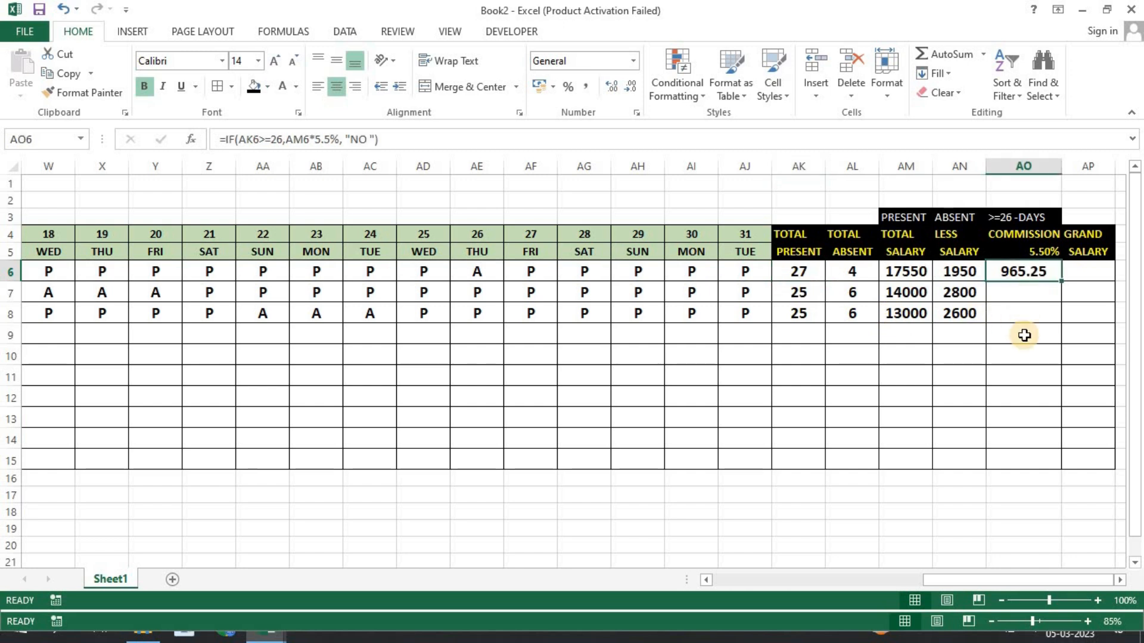
left_click(1015, 292)
type("=")
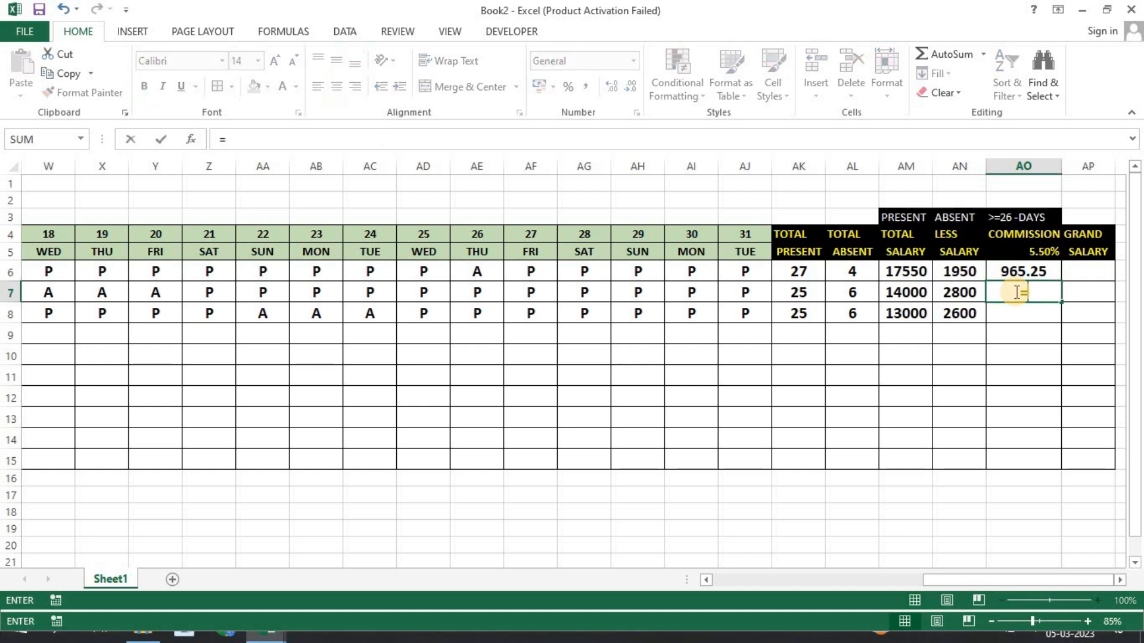
type("IF(")
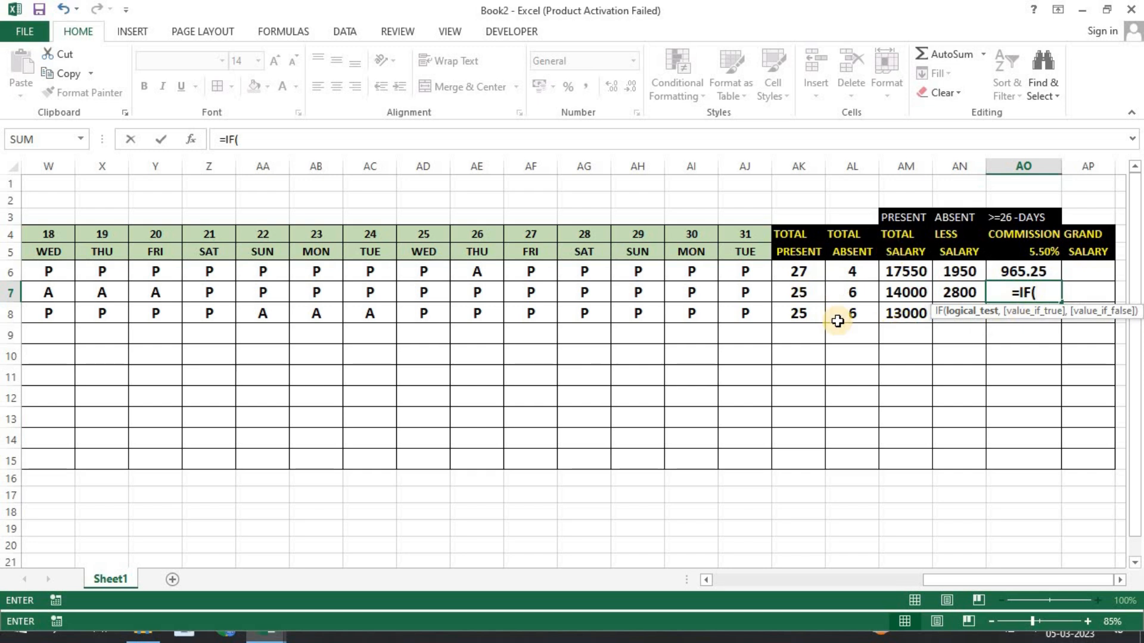
left_click(802, 290)
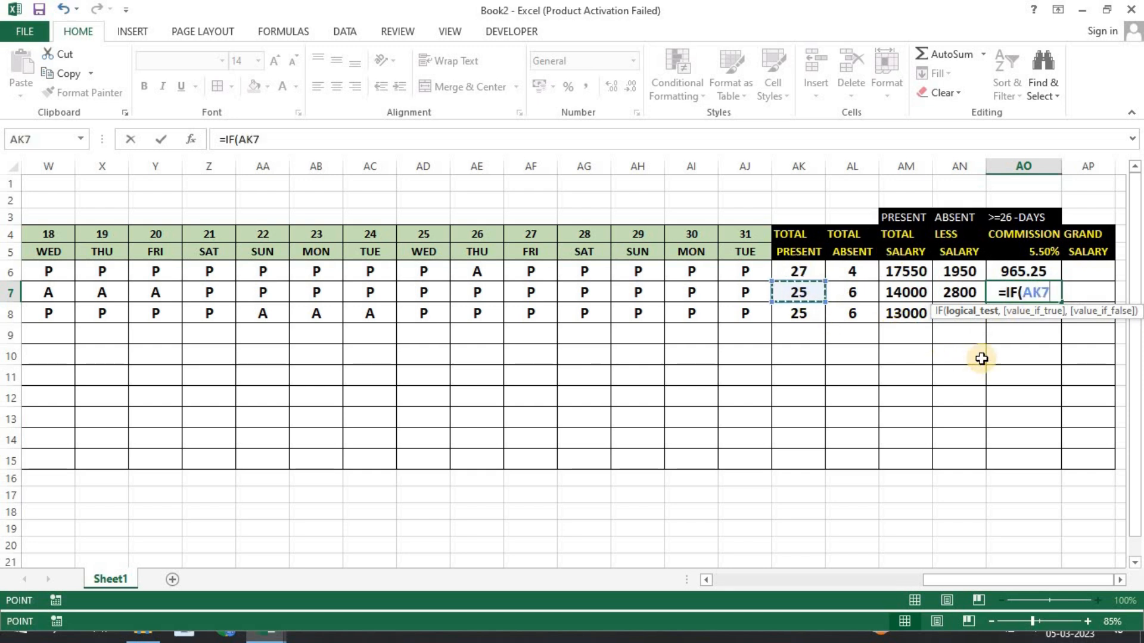
type(">=")
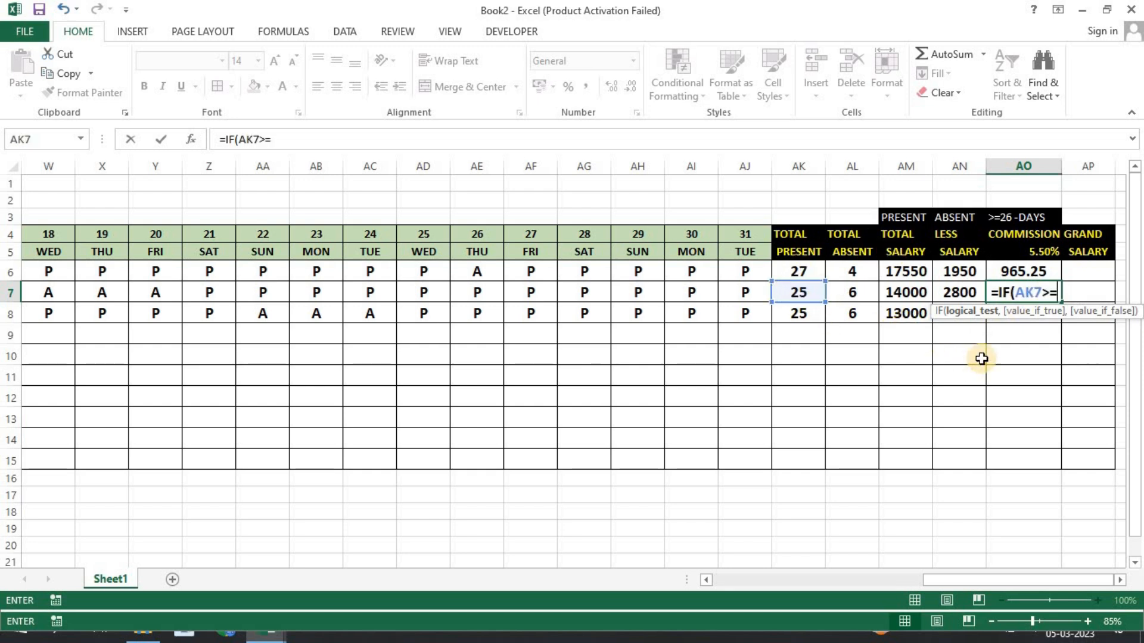
type("26,")
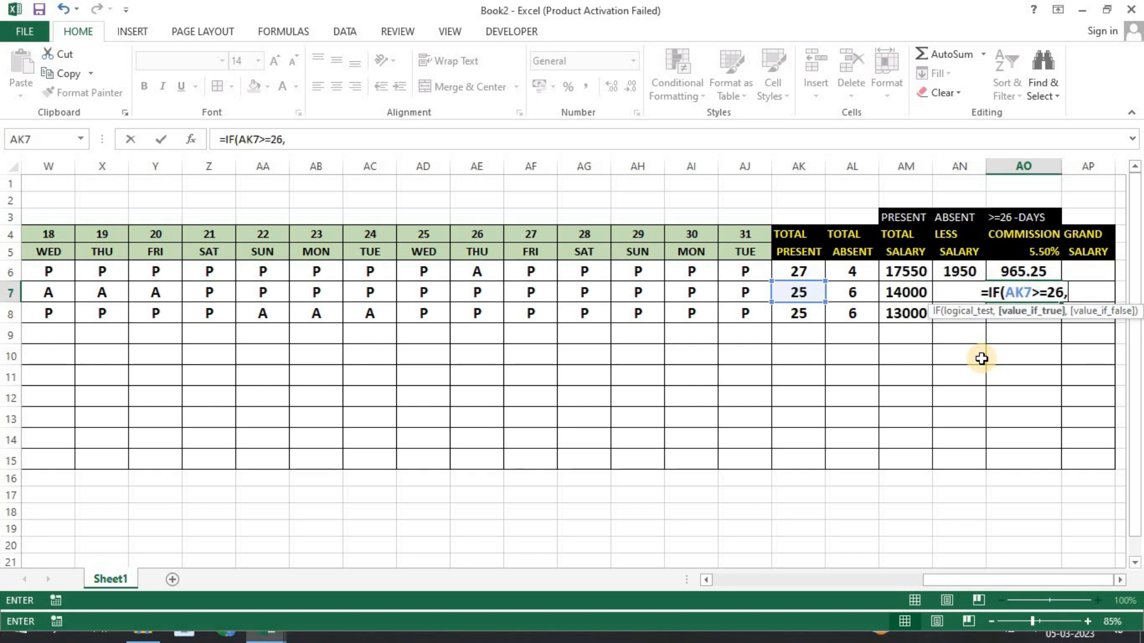
Complete the AO7 commission formula with AM7*5.5% as the true value and "NO" as the false value, and check it against the day condition.
left_click(911, 290)
type("*5.5")
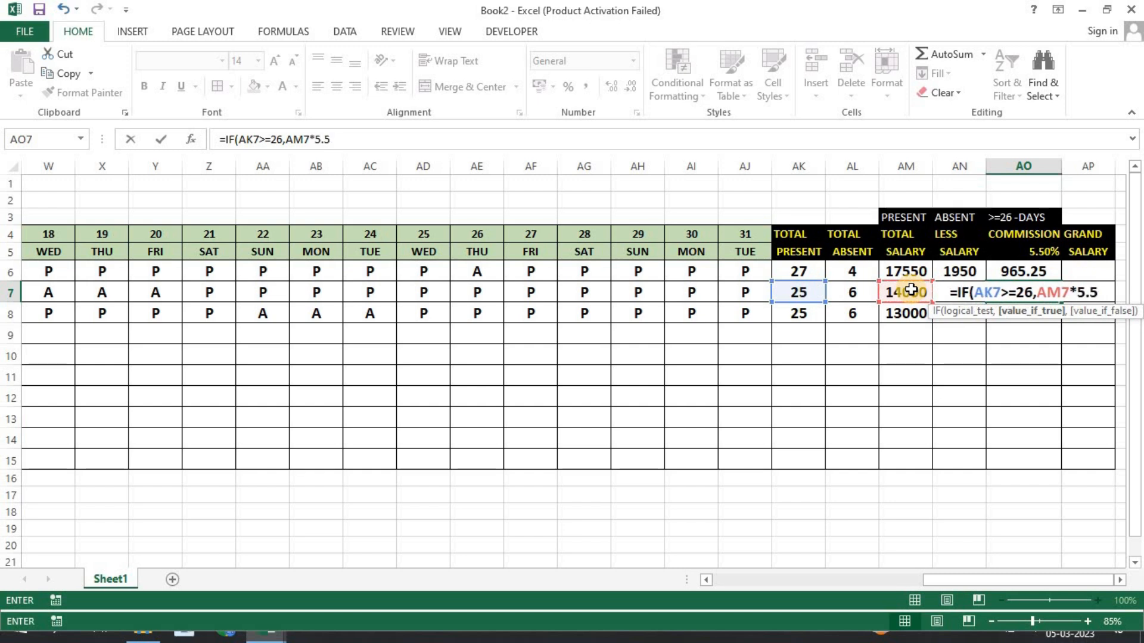
type("%, \"NO\")")
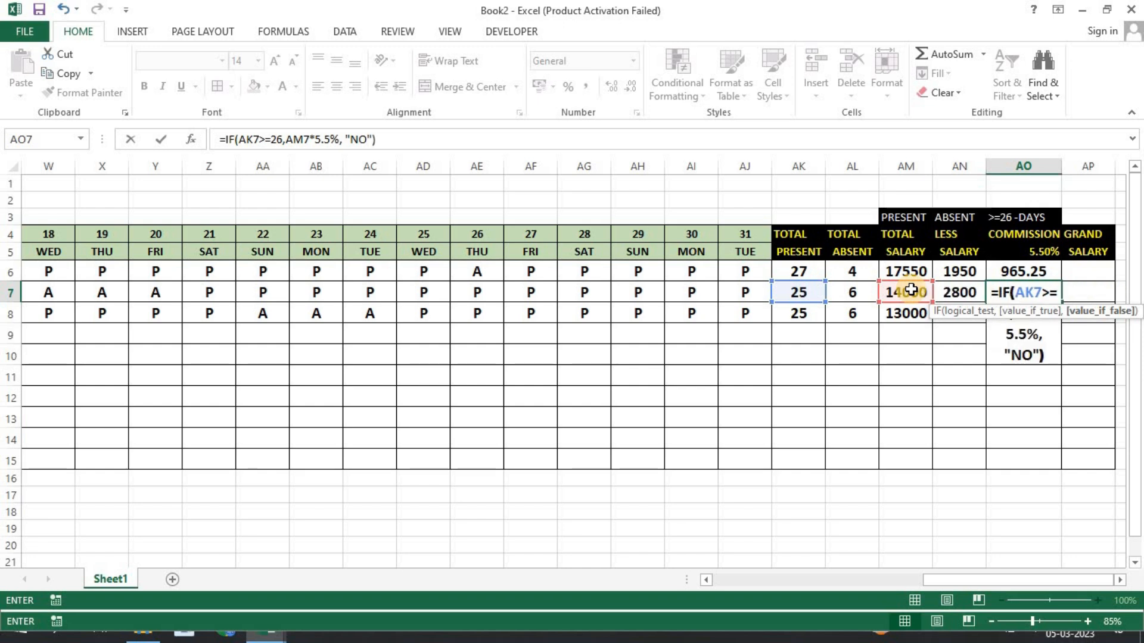
key("Return")
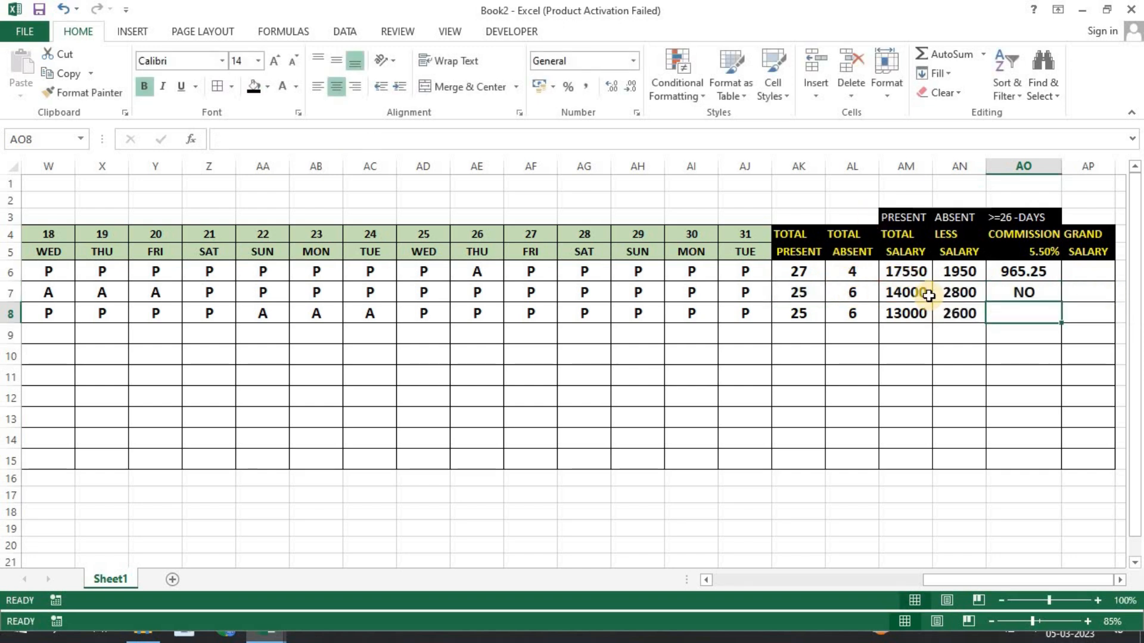
left_click(1009, 218)
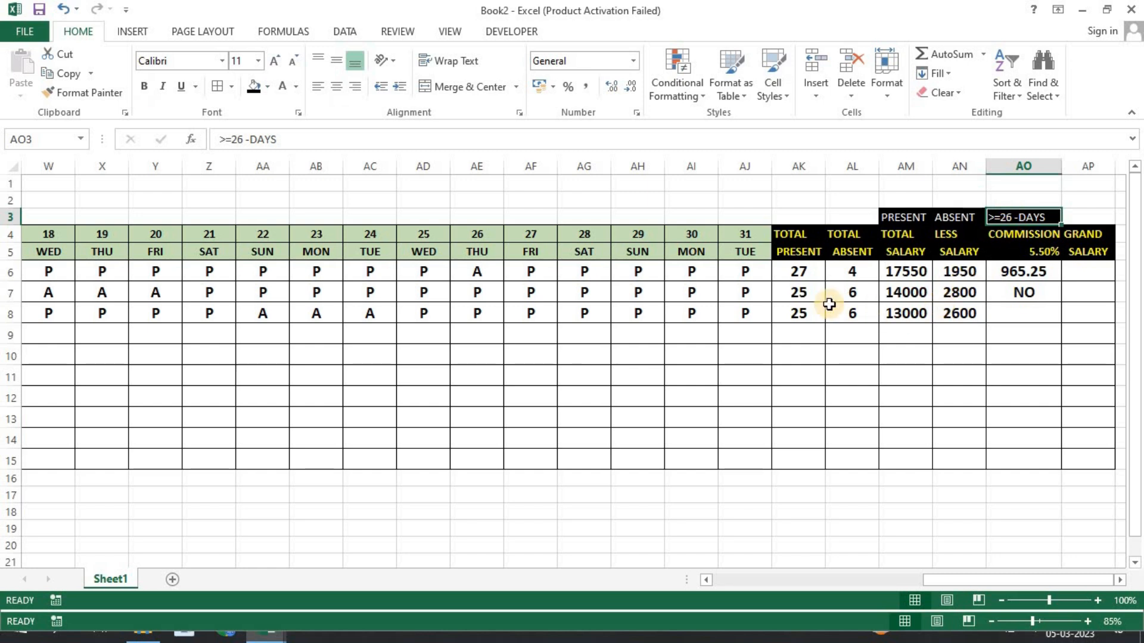
left_click(797, 290)
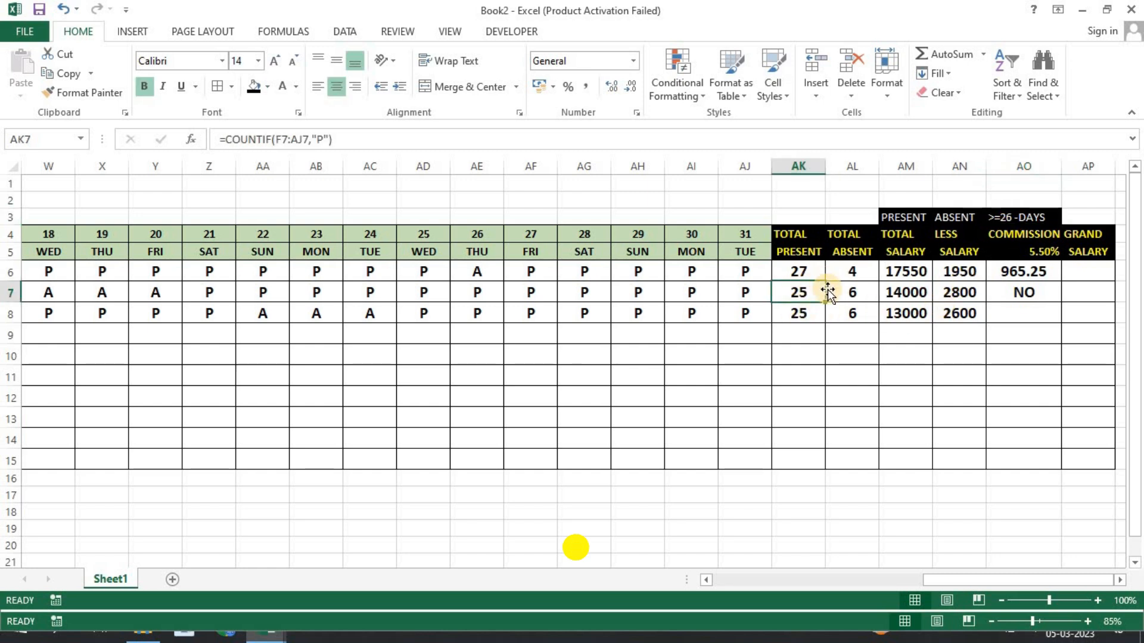
left_click(1018, 294)
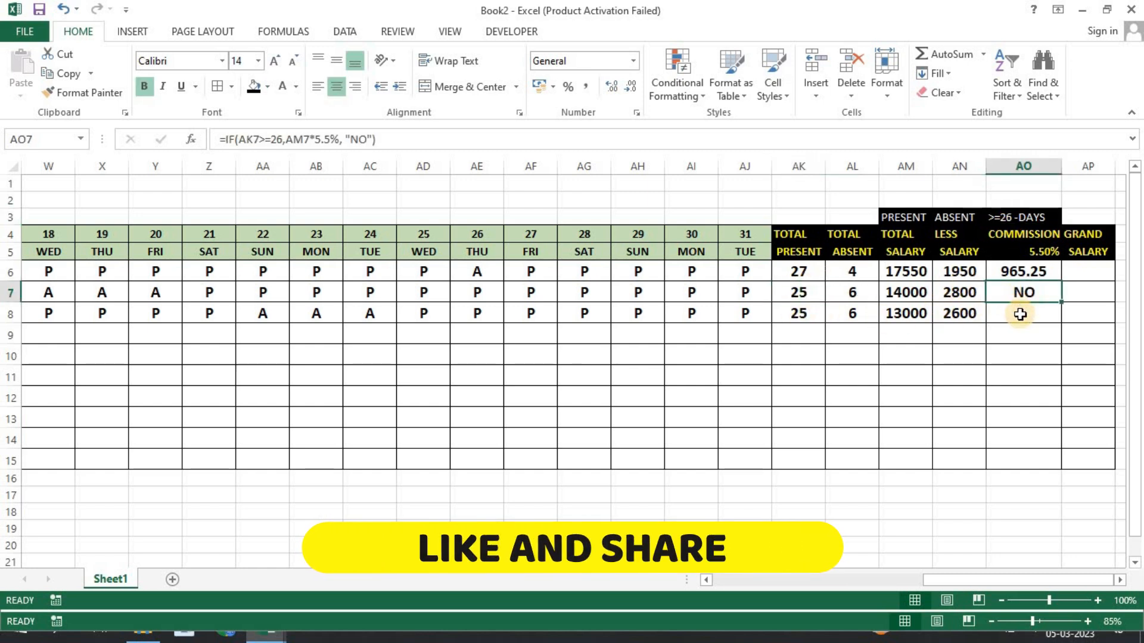
left_click(1020, 314)
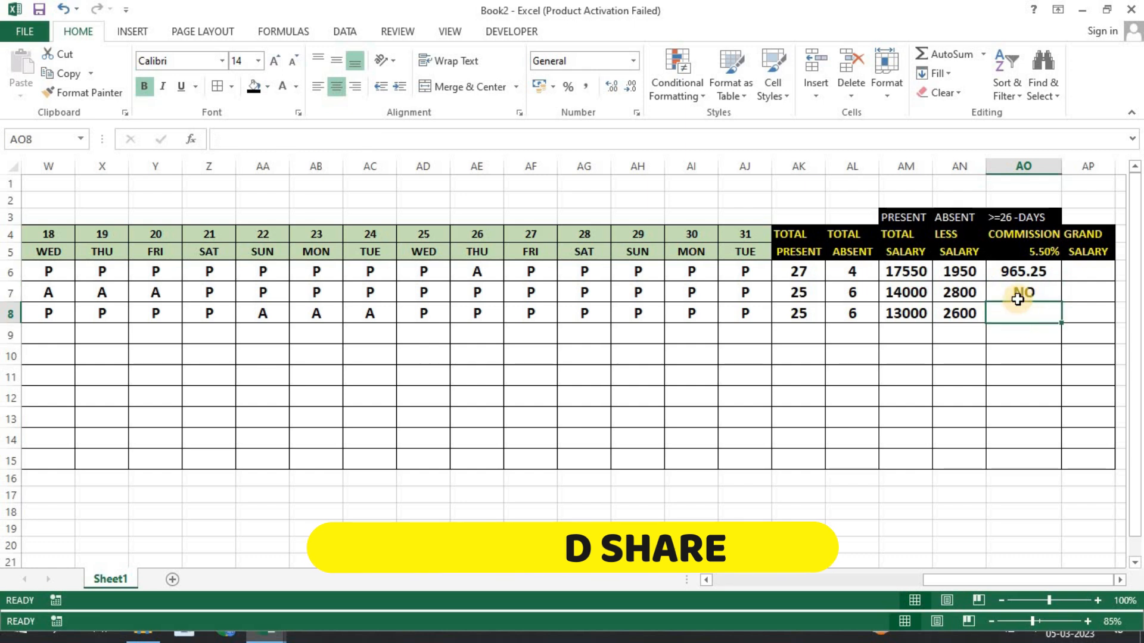
type("=C")
type("T")
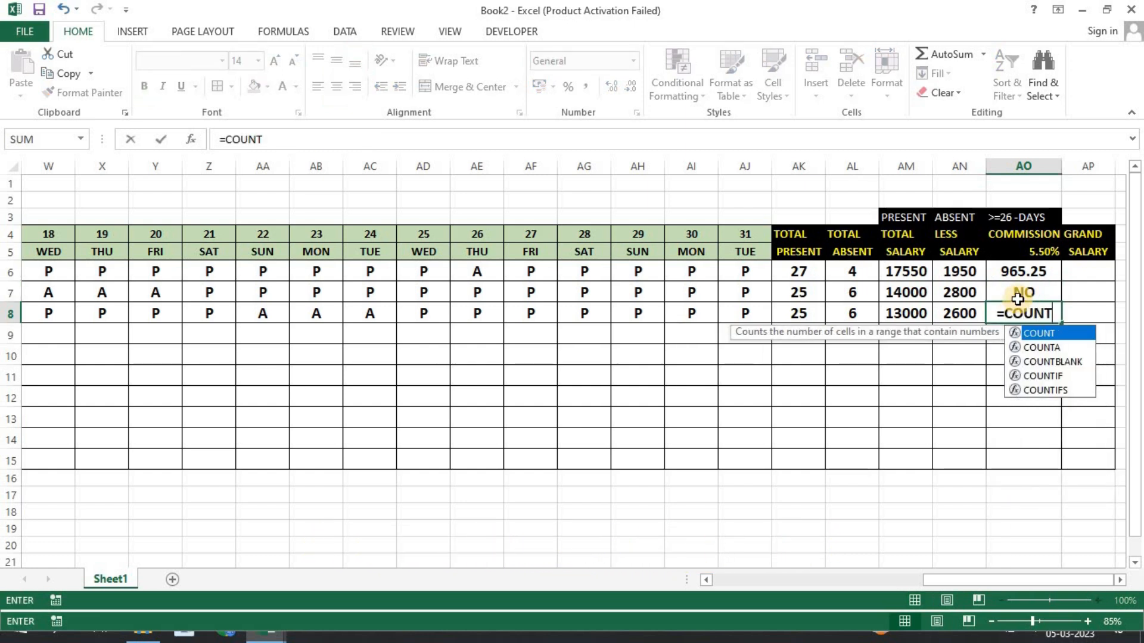
key("BackSpace")
key("BackSpace")
key("BackSpace")
key("BackSpace")
key("BackSpace")
Calculate the third employee's commission in AO8 with the formula =IF(AK8>=26,AM8*5.5%, "NO").
type("I")
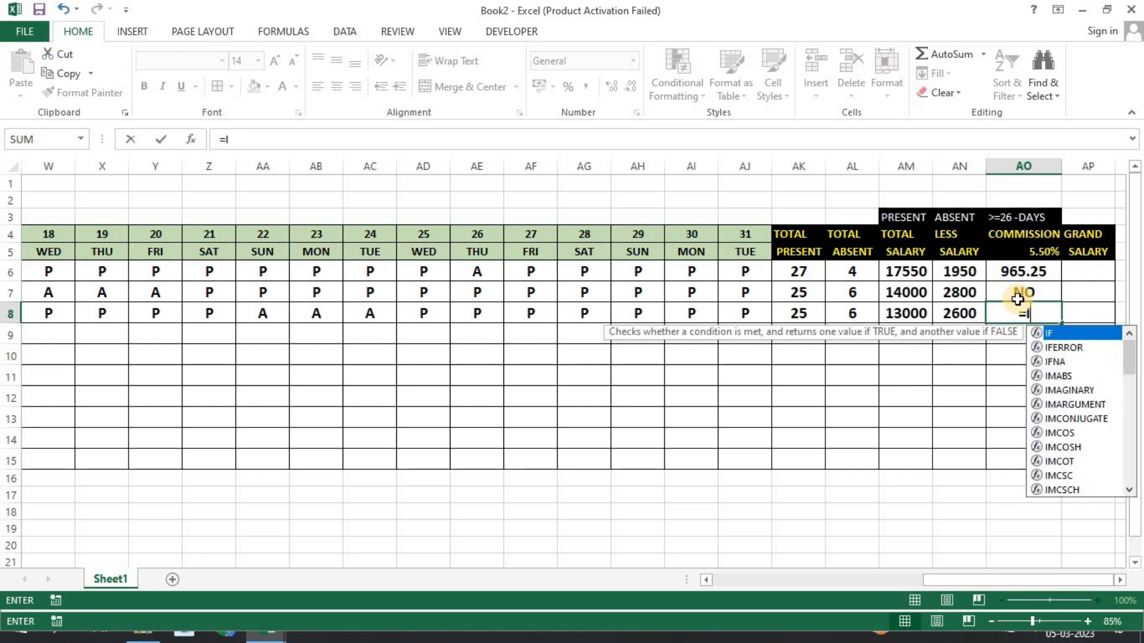
type("F(")
left_click(791, 311)
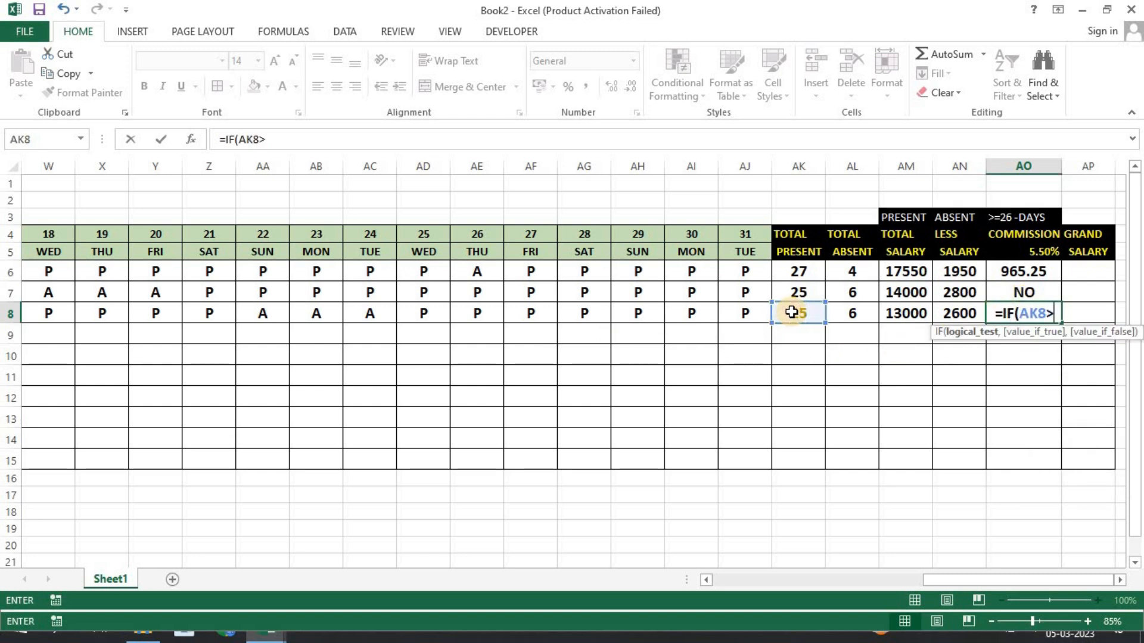
type(">=26,")
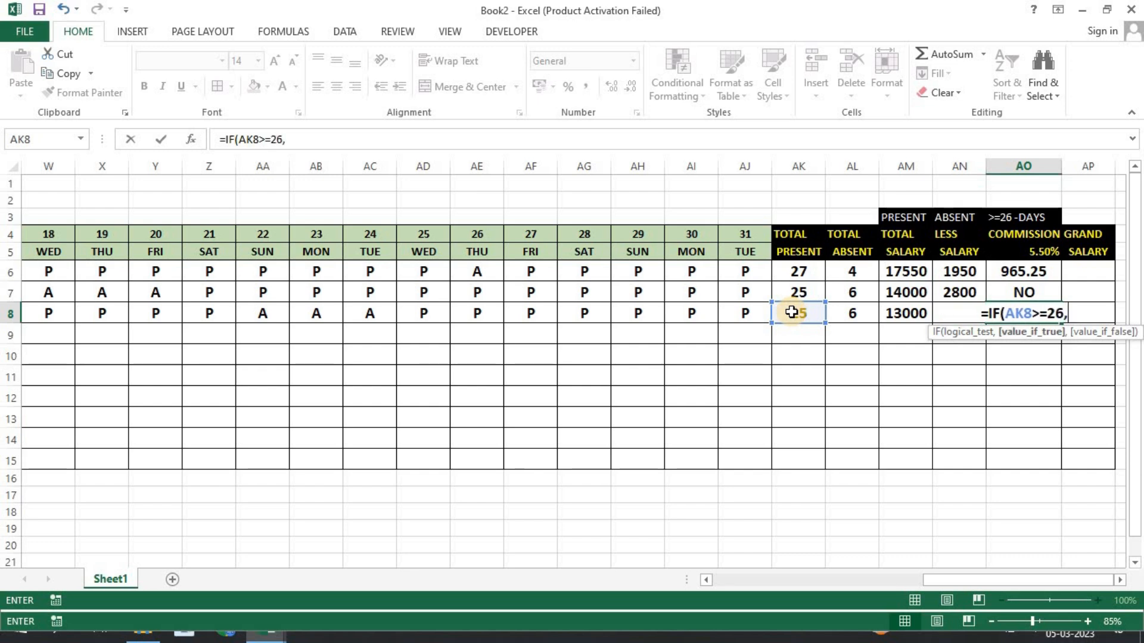
left_click(913, 313)
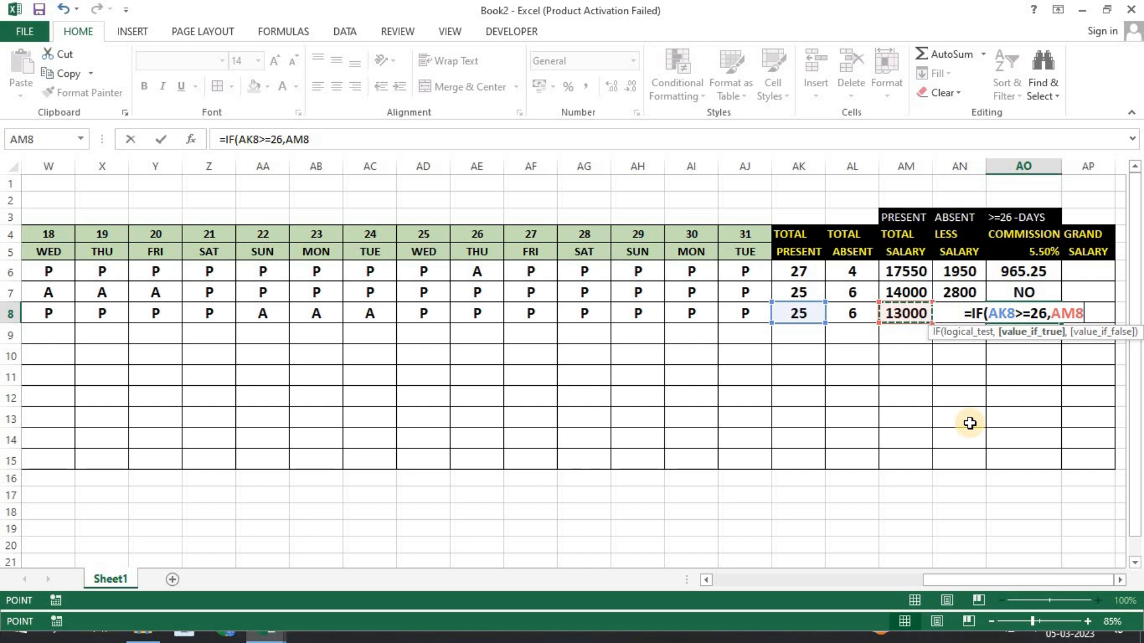
type("*5.5")
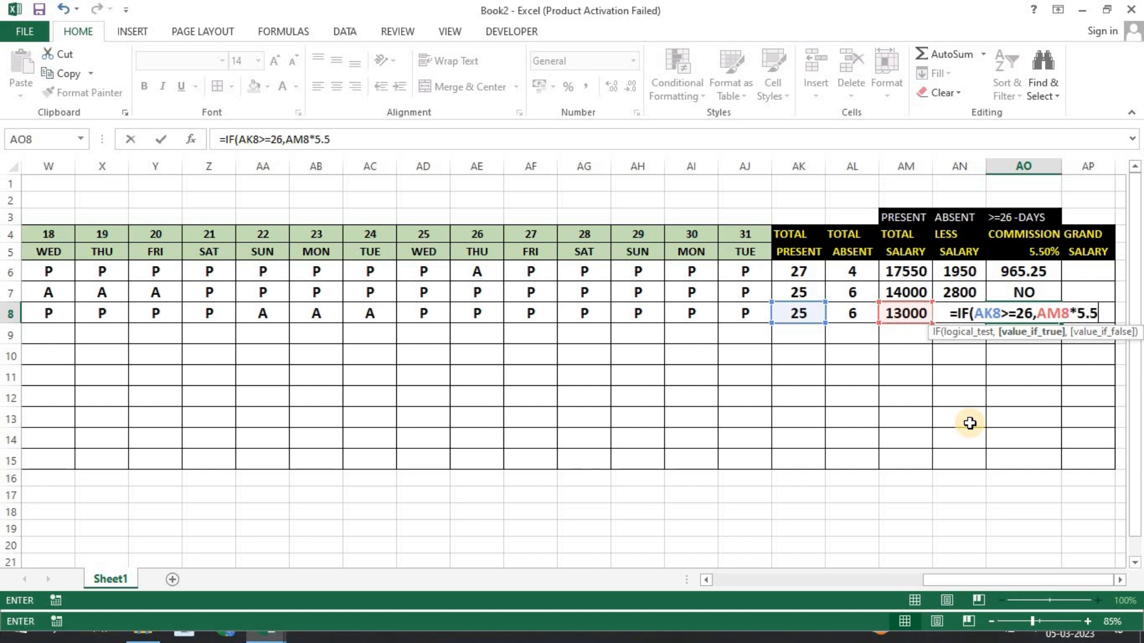
type("%,")
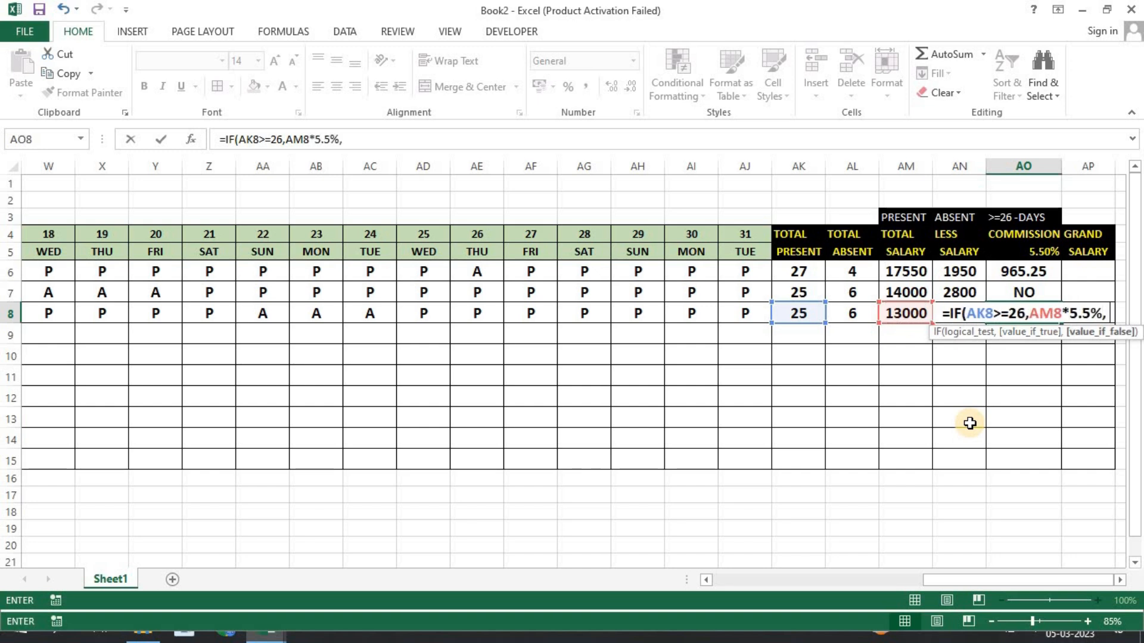
type(" \"NO\")")
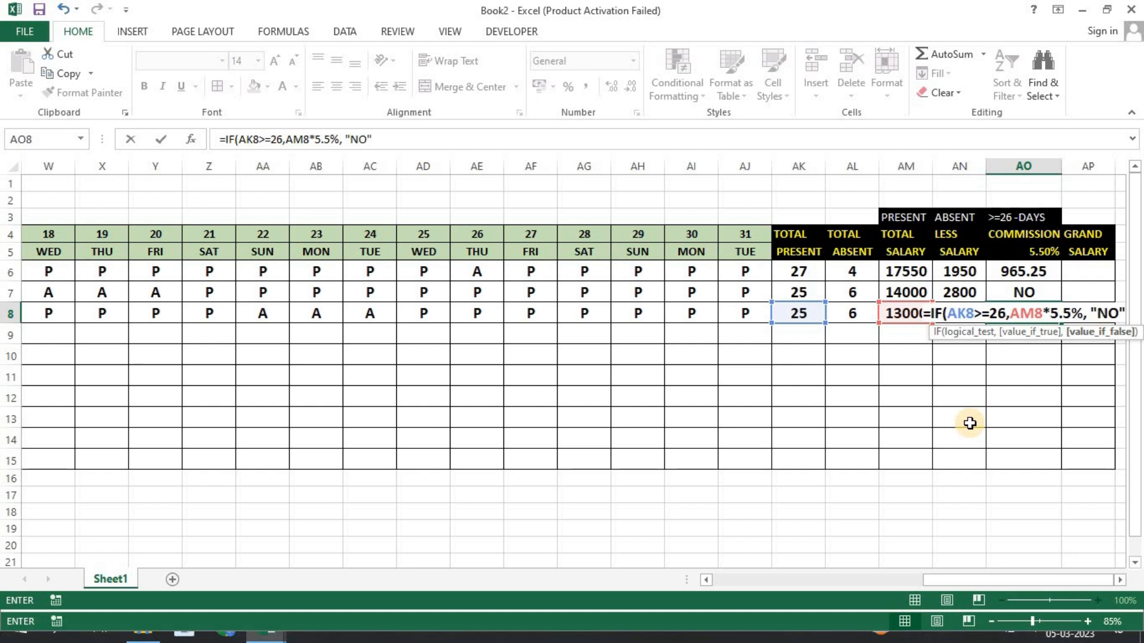
key("Return")
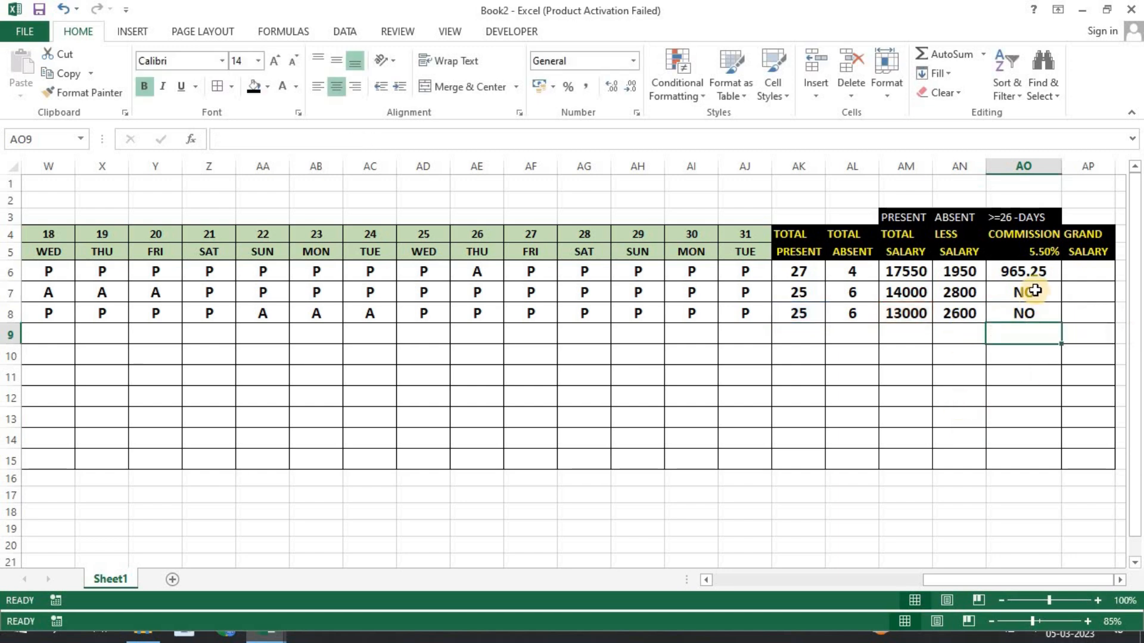
Review the commission and total salary cells, and calculate the first employee's grand salary in AP6 with the formula =AM6+AO6.
left_click_drag(1021, 270, 1024, 315)
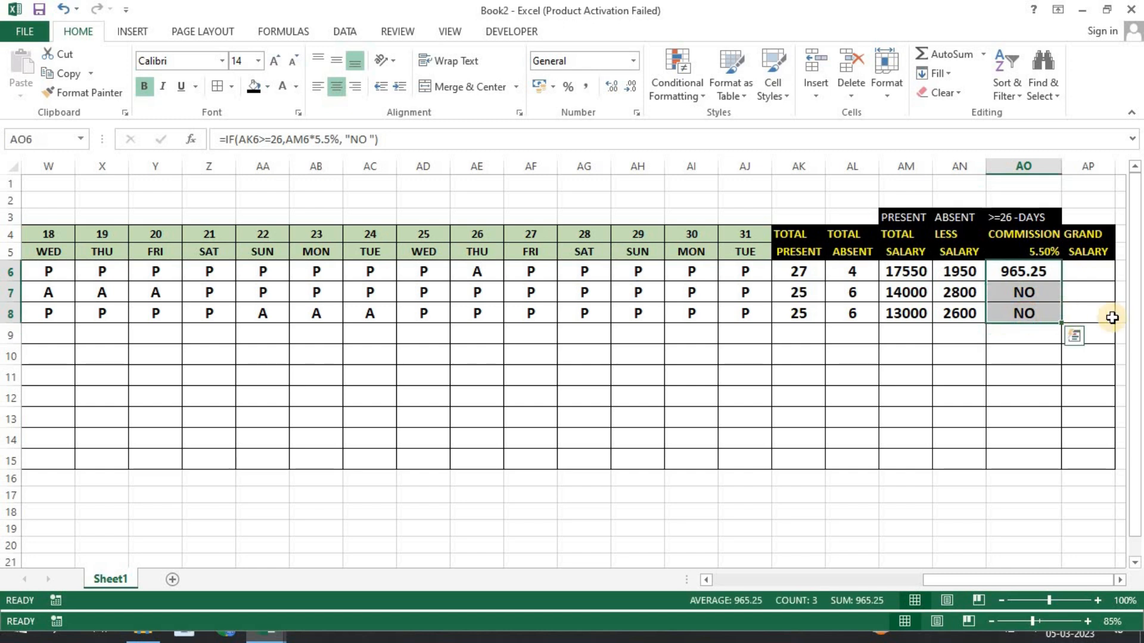
left_click(1096, 273)
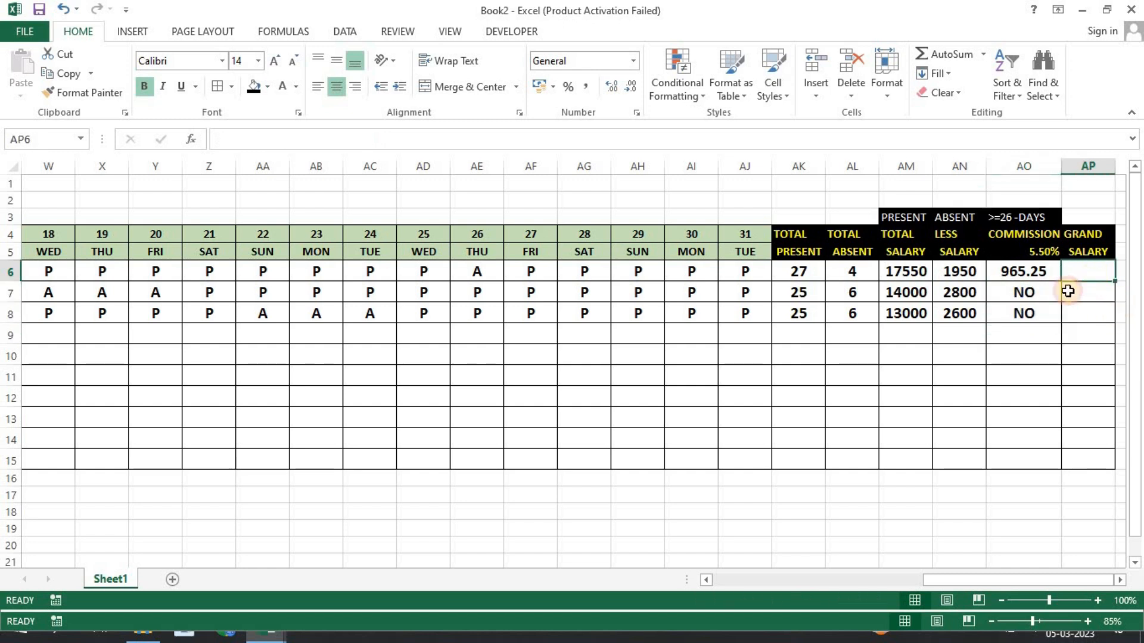
left_click(1014, 291)
left_click_drag(1016, 311, 1021, 326)
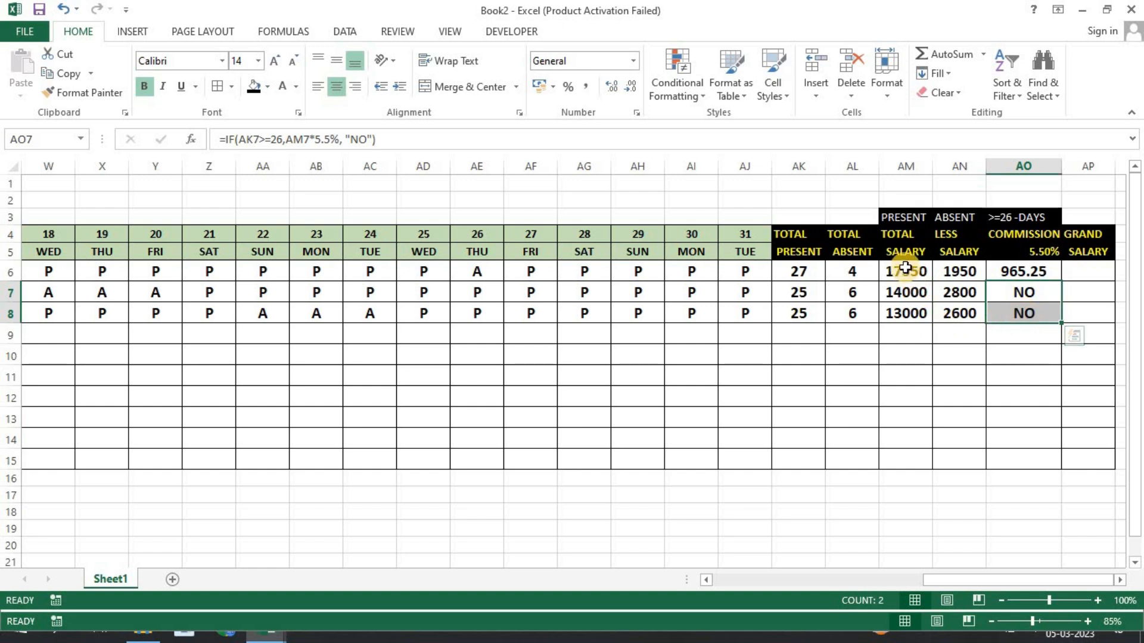
left_click_drag(900, 284, 906, 320)
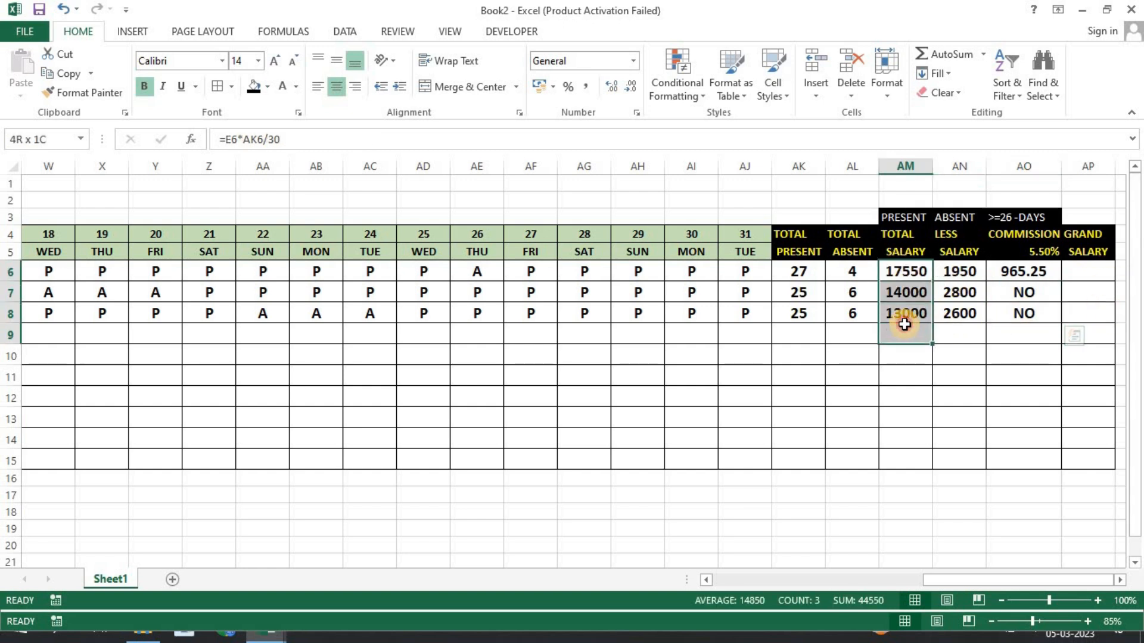
left_click(1085, 275)
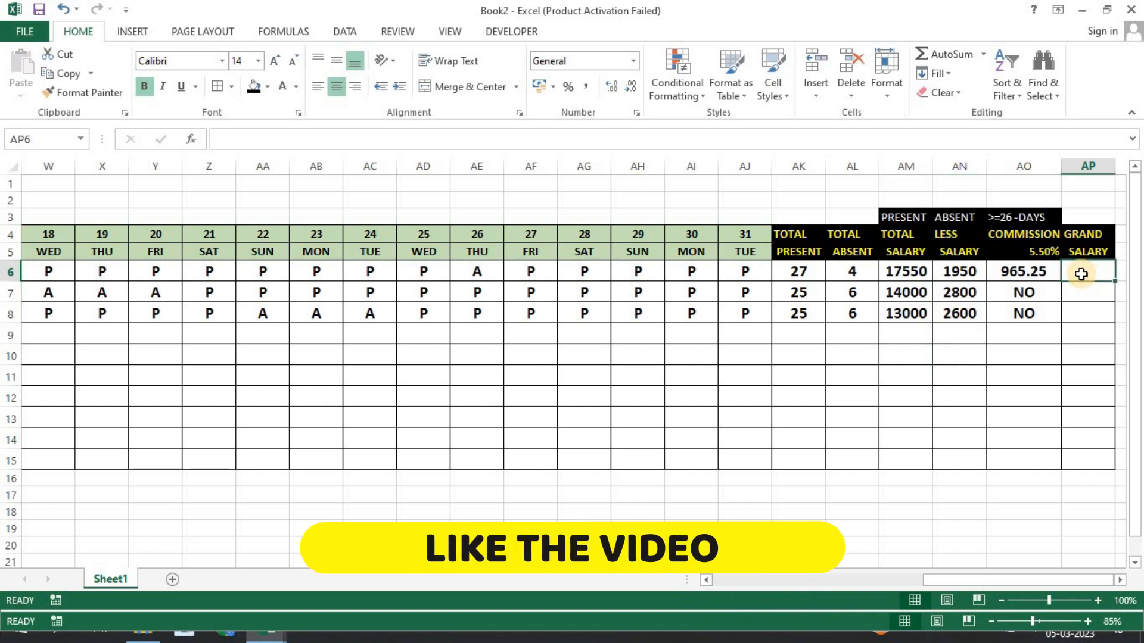
type("=")
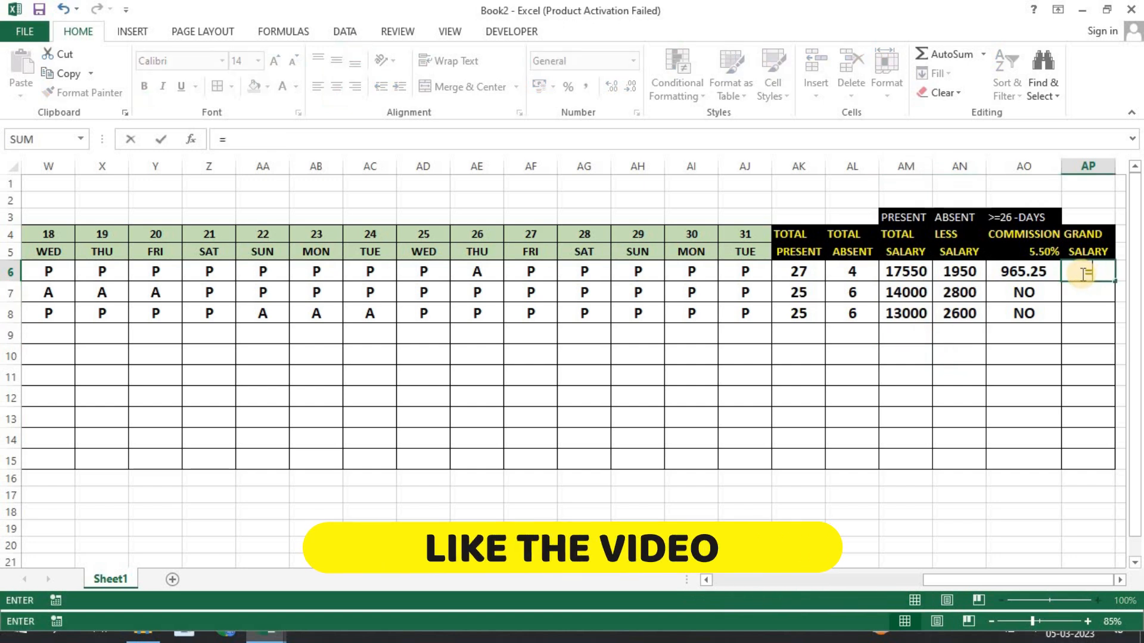
left_click(915, 269)
type("+")
left_click(1015, 271)
key("Return")
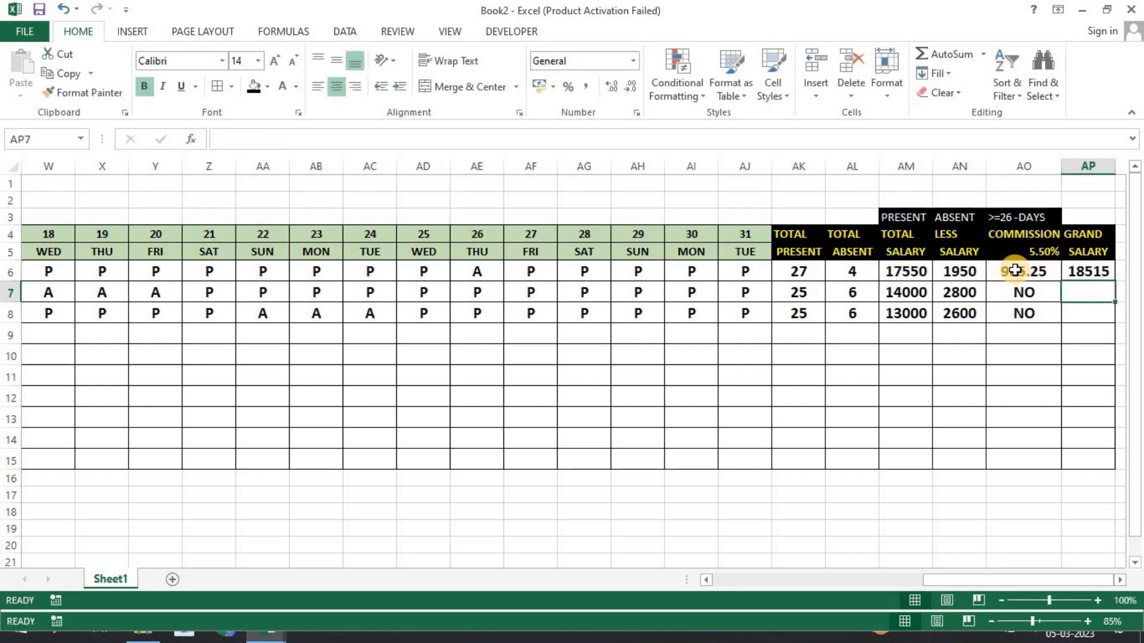
Set the second and third employees' grand salaries in AP7 and AP8 with the formulas =AM7 and =AM8.
type("=")
left_click(919, 289)
key("Return")
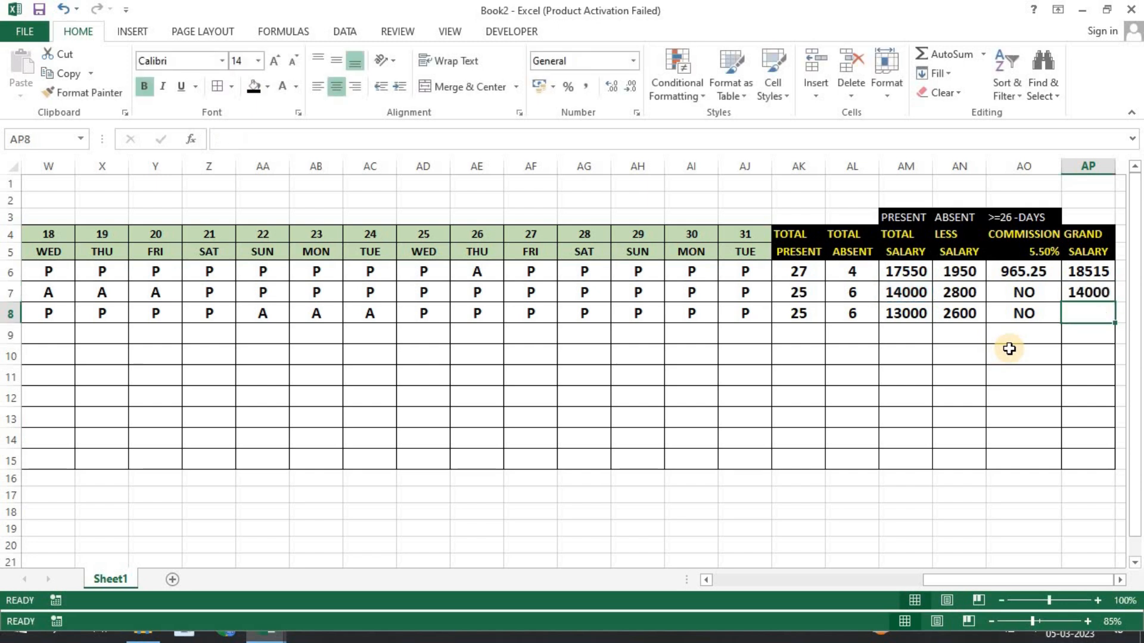
type("=")
left_click(919, 315)
key("Return")
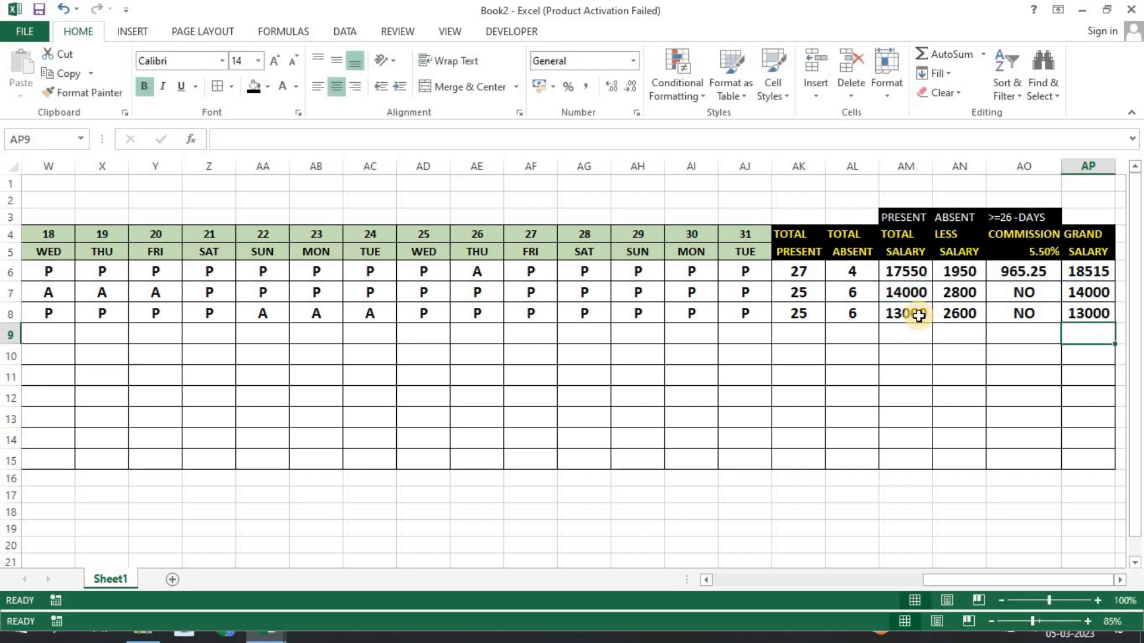
Select the empty attendance and salary cells F9:AP15 of the remaining seven employees.
left_click_drag(921, 587, 620, 554)
mouse_move(325, 336)
left_mouse_down()
mouse_move(431, 372)
mouse_move(1095, 439)
mouse_move(1126, 449)
mouse_move(1075, 467)
mouse_move(1120, 473)
mouse_move(1072, 451)
mouse_move(1139, 453)
left_mouse_up()
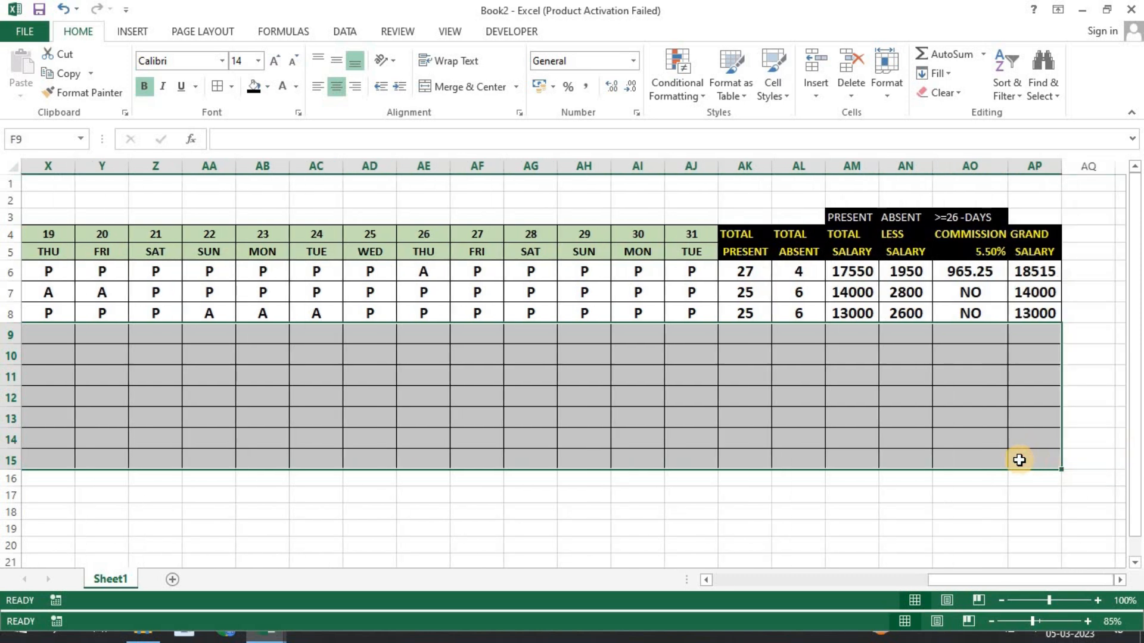
left_click_drag(995, 579, 735, 582)
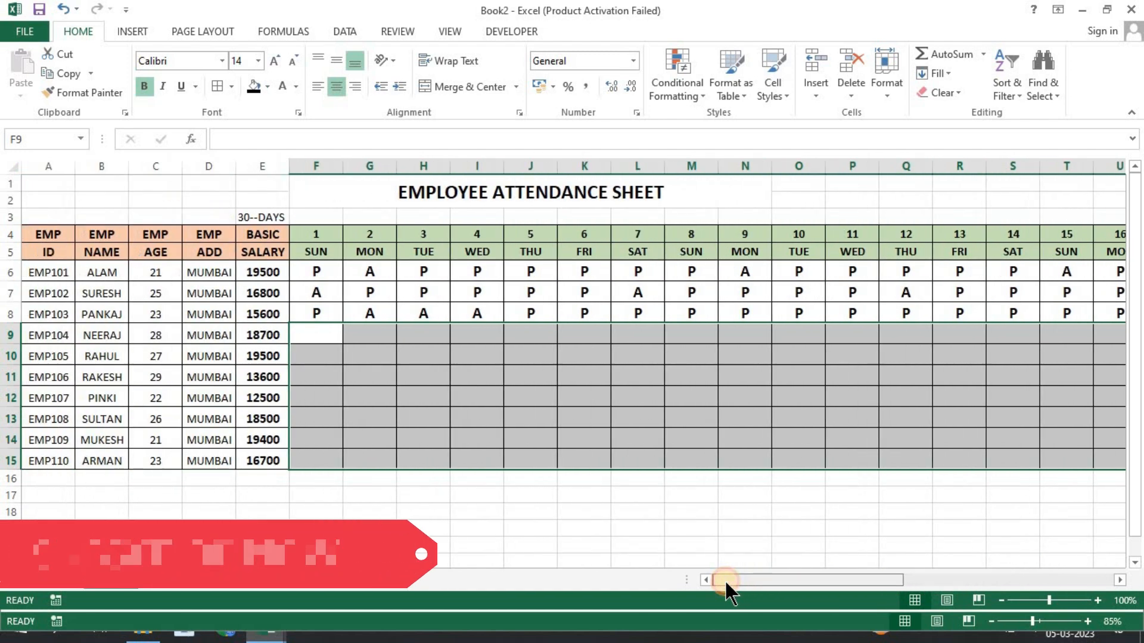